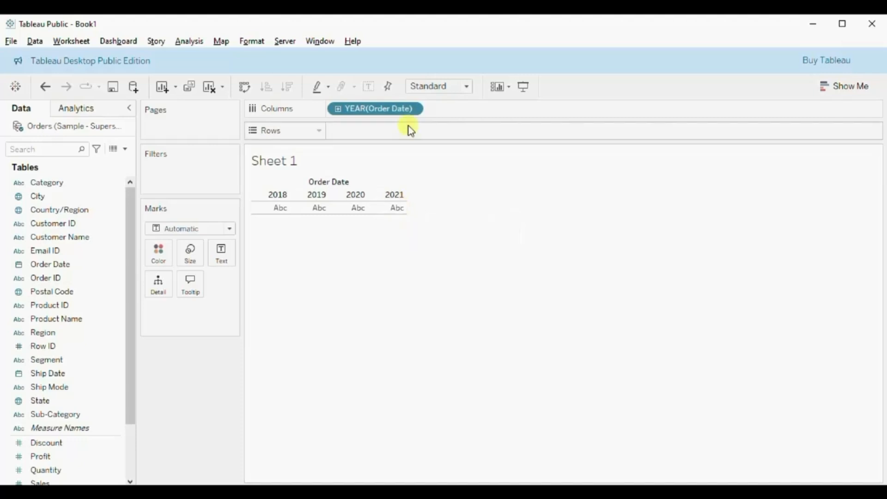
Show Order Date by discrete month across the columns and plot the sum of Sales in the rows
{"action": "left_click", "coordinate": [413, 110]}
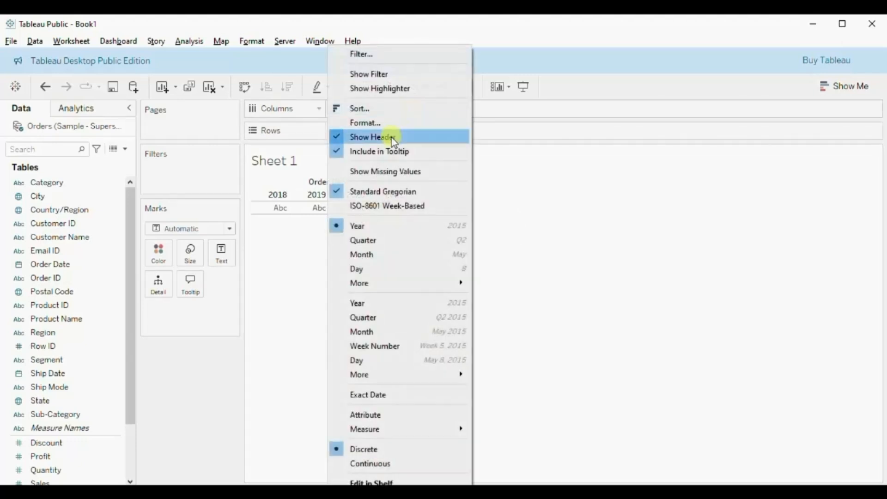
{"action": "left_click", "coordinate": [373, 256]}
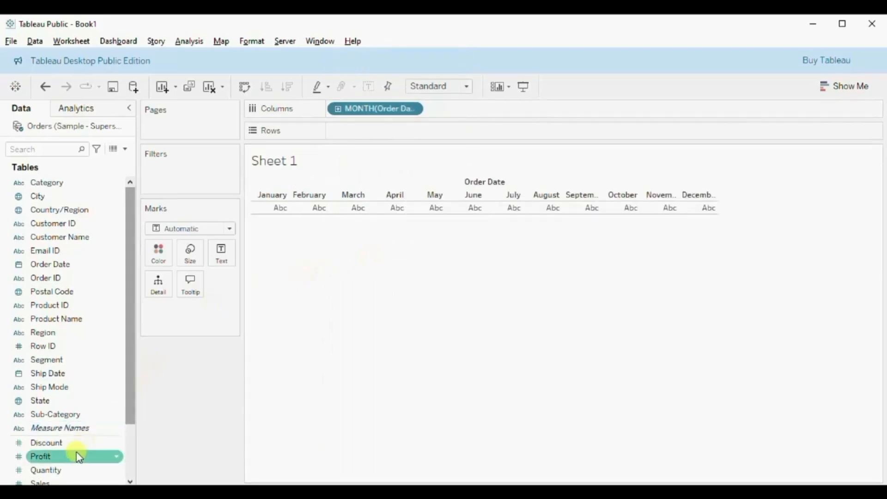
{"action": "scroll", "coordinate": [131, 425], "scroll_direction": "down", "scroll_amount": 2}
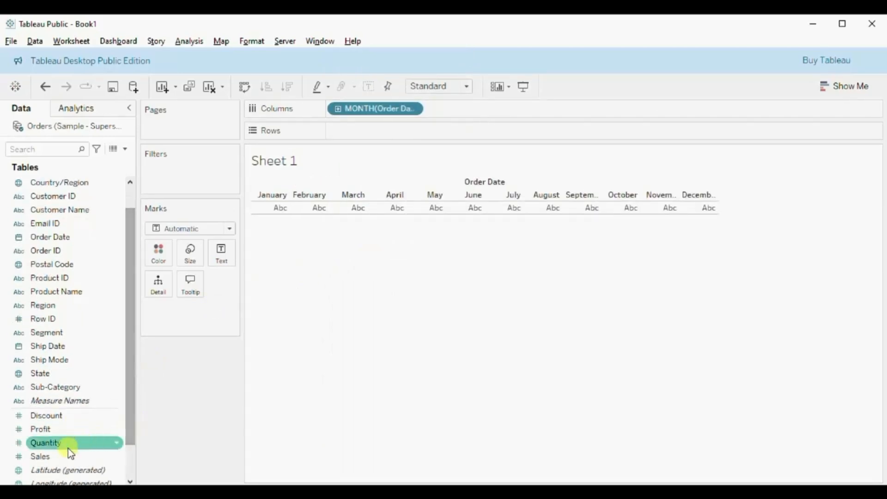
{"action": "left_click", "coordinate": [50, 457]}
{"action": "mouse_move", "coordinate": [51, 461]}
{"action": "left_mouse_down"}
{"action": "mouse_move", "coordinate": [351, 126]}
{"action": "mouse_move", "coordinate": [354, 135]}
{"action": "left_mouse_up"}
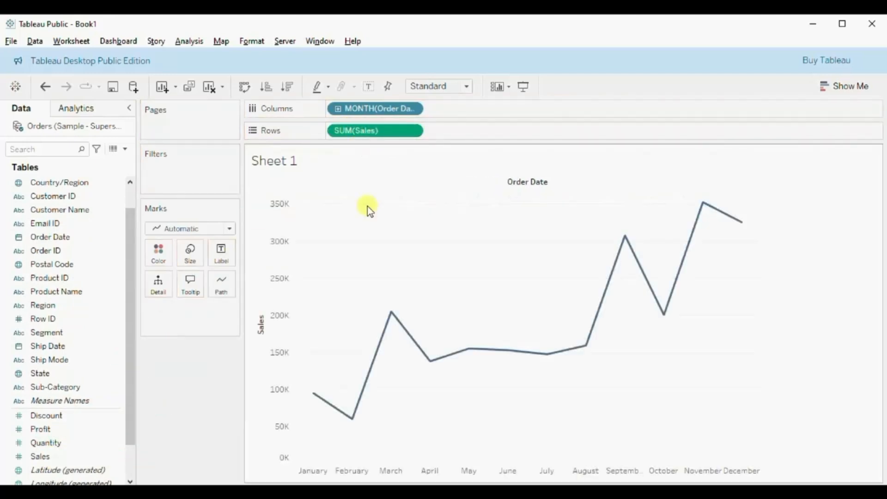
{"action": "mouse_move", "coordinate": [311, 392]}
{"action": "left_click", "coordinate": [742, 471]}
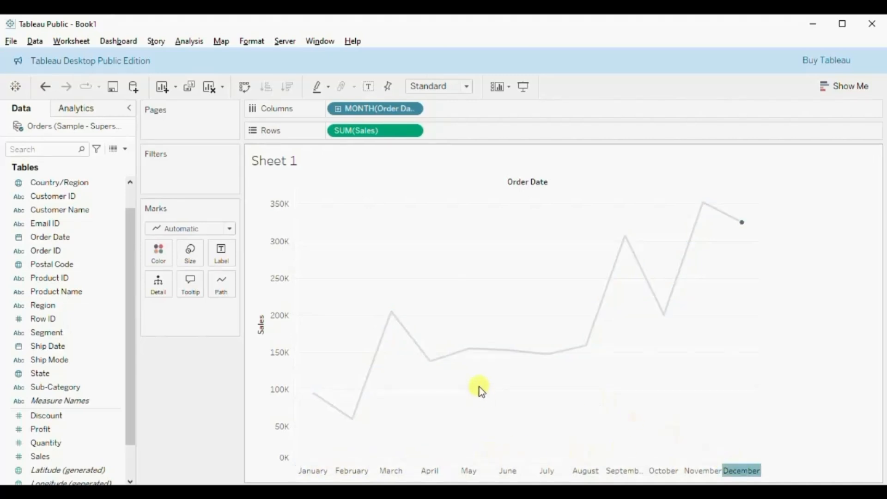
{"action": "left_click", "coordinate": [742, 470]}
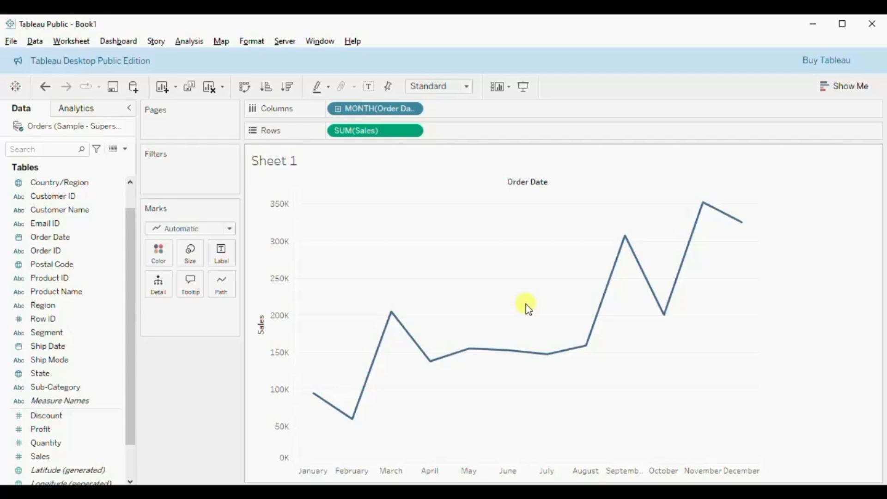
Start a new calculated field named Latest Year
{"action": "left_click", "coordinate": [126, 148]}
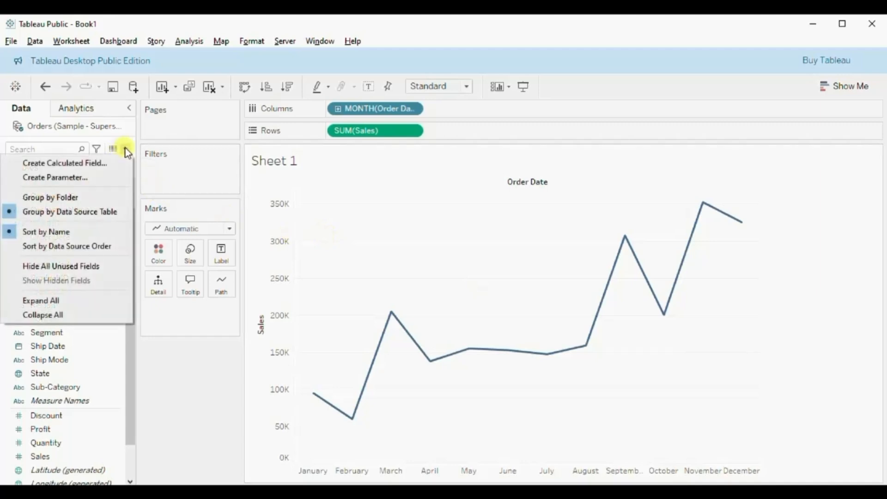
{"action": "left_click", "coordinate": [103, 165]}
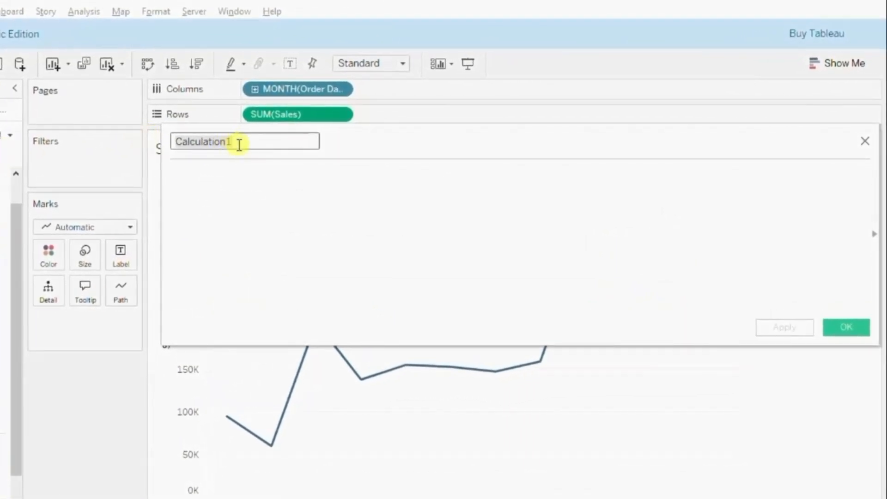
{"action": "type", "text": "Latest"}
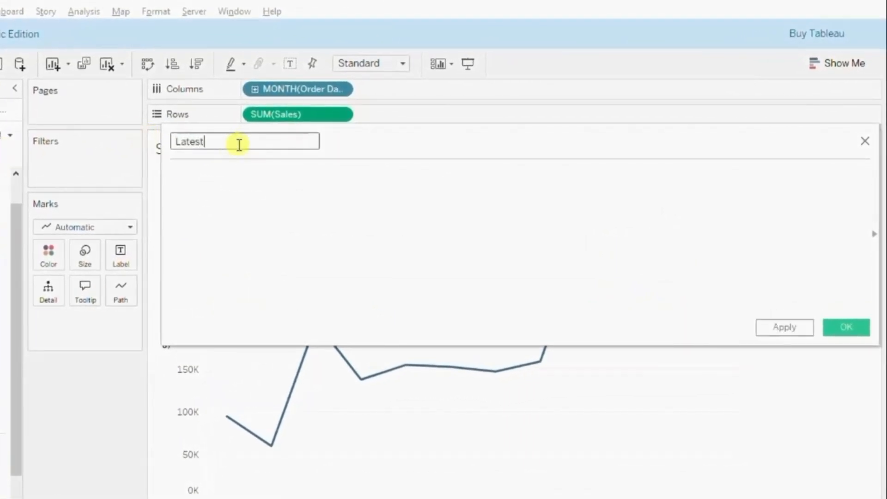
{"action": "type", "text": " Year"}
Enter the formula YEAR([Order Date])=MAX(YEAR([Order Date])) for the Latest Year field
{"action": "left_click", "coordinate": [240, 187]}
{"action": "type", "text": "year"}
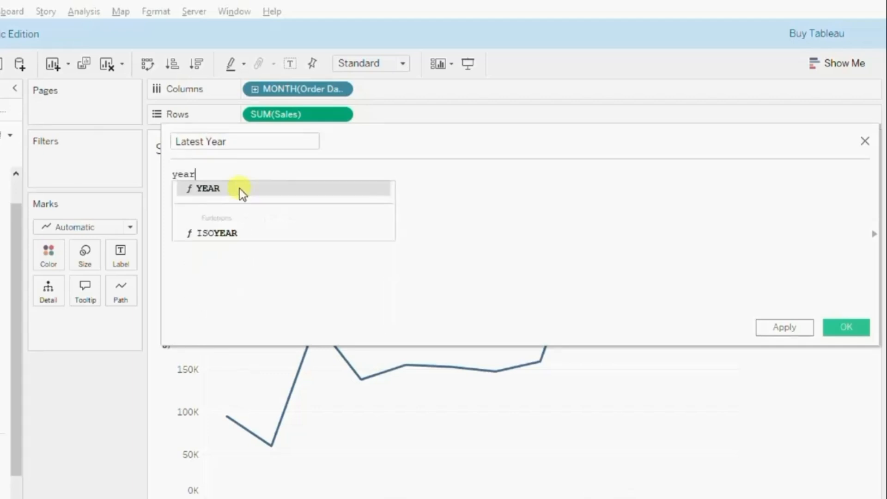
{"action": "key", "text": "Return"}
{"action": "type", "text": "orde"}
{"action": "key", "text": "Return"}
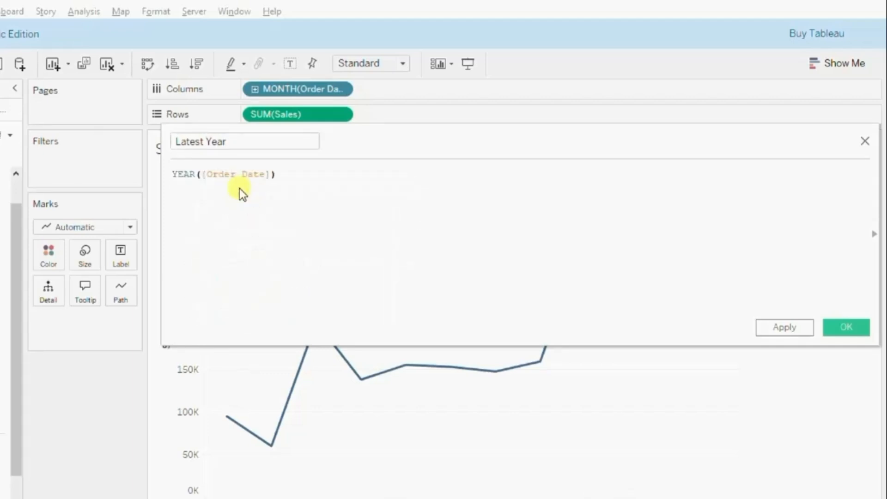
{"action": "key", "text": "Right"}
{"action": "type", "text": "=max"}
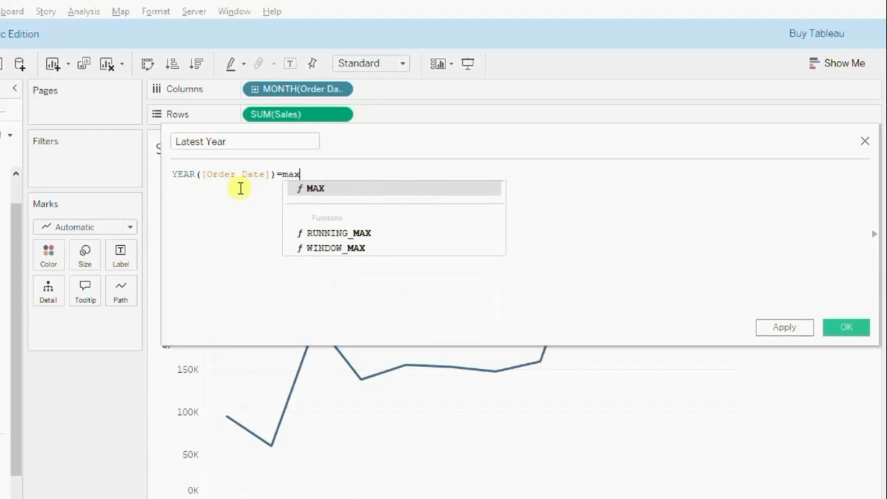
{"action": "key", "text": "Return"}
{"action": "type", "text": "year"}
{"action": "key", "text": "Return"}
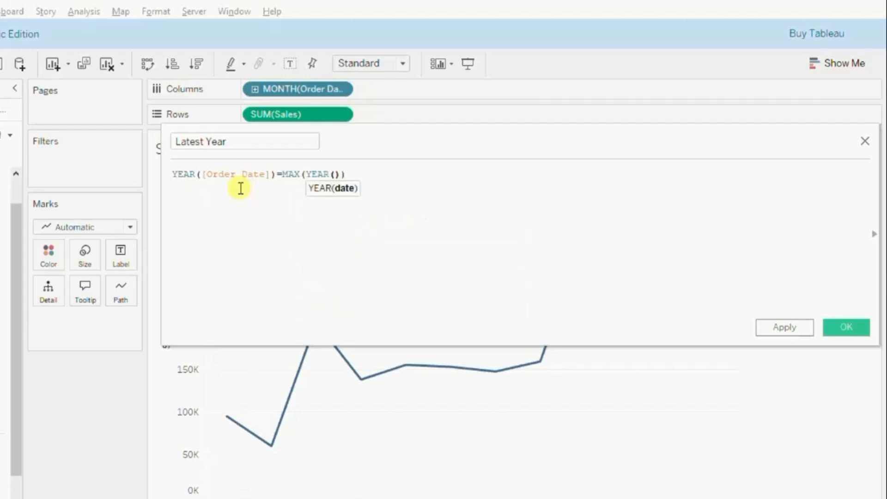
{"action": "type", "text": "orde"}
{"action": "key", "text": "Return"}
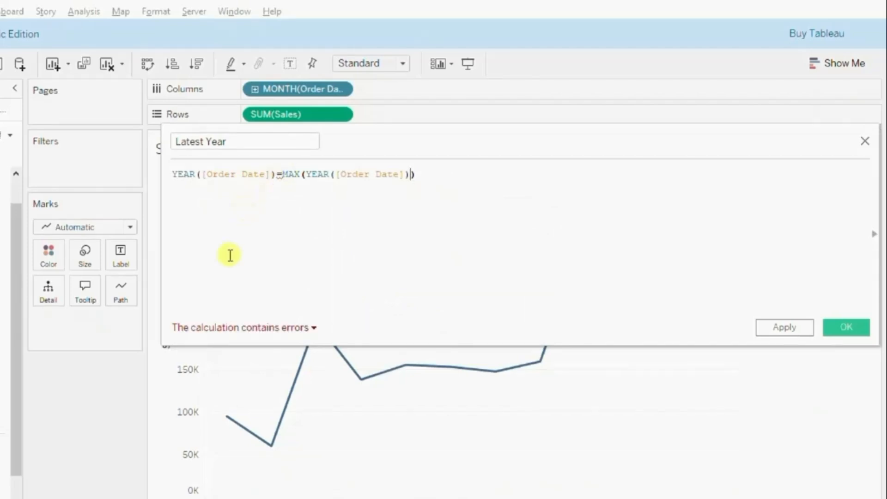
Check the formula's error and enclose MAX(YEAR([Order Date])) in curly braces, saving the Latest Year field
{"action": "left_click", "coordinate": [234, 329]}
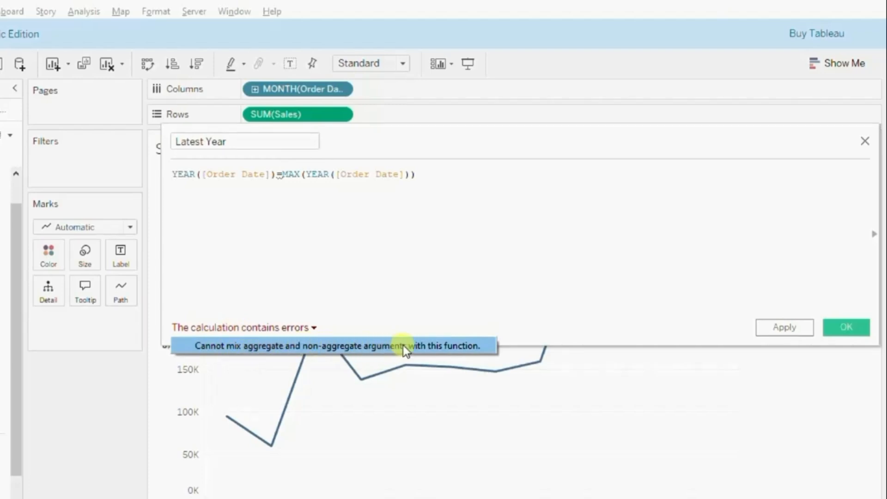
{"action": "left_click", "coordinate": [282, 175]}
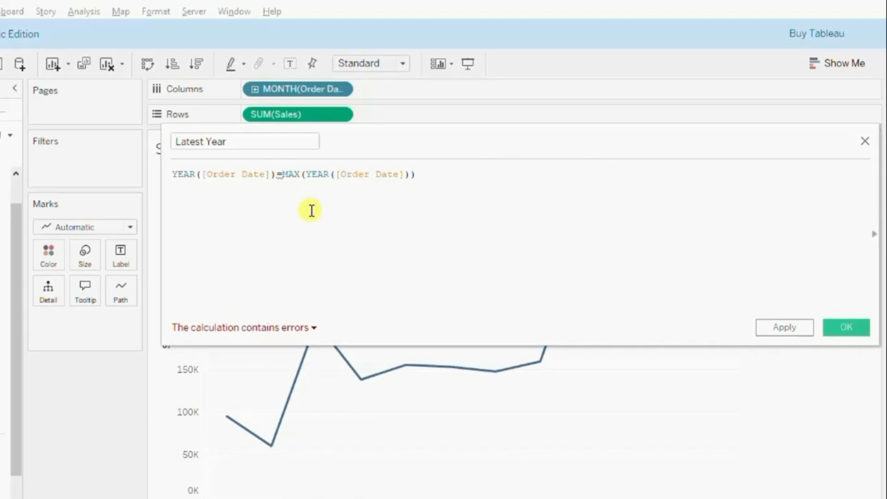
{"action": "type", "text": "("}
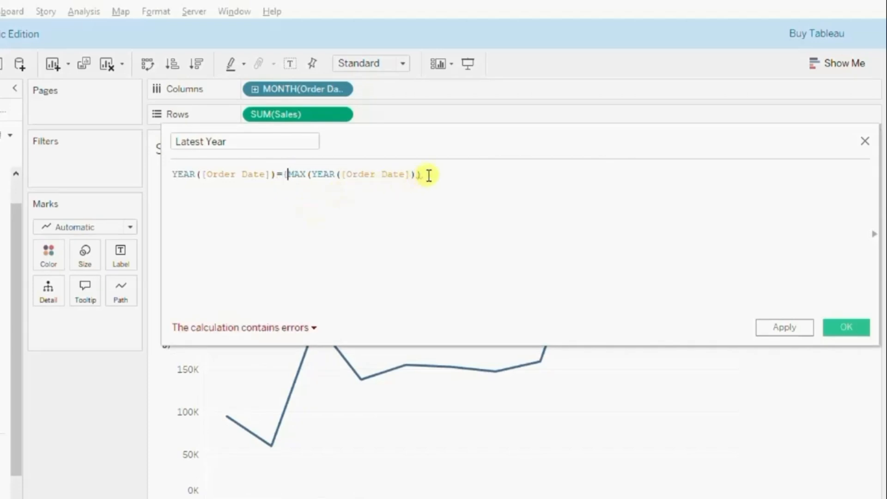
{"action": "left_click", "coordinate": [429, 175]}
{"action": "type", "text": "}"}
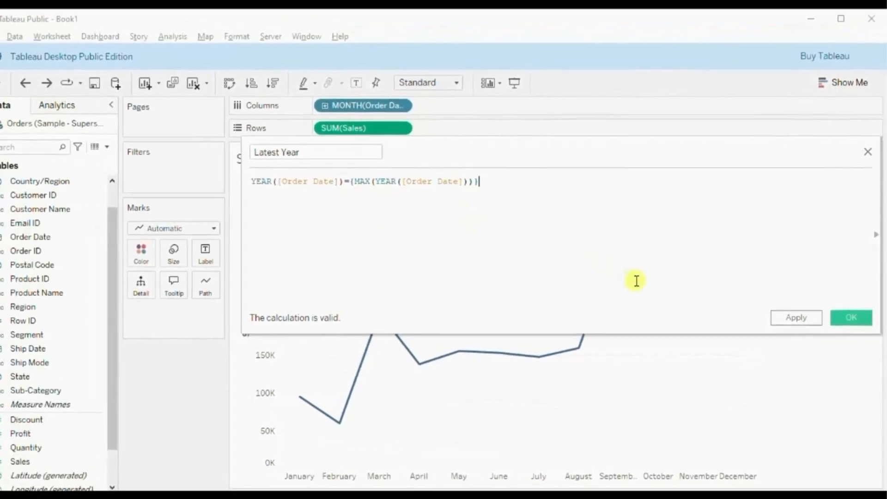
{"action": "left_click", "coordinate": [850, 318]}
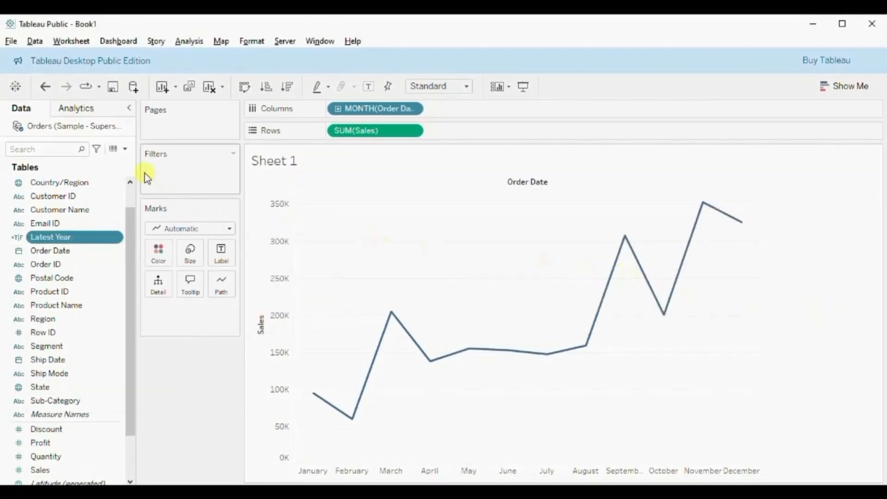
Start another calculated field named Latest Year Sales
{"action": "left_click", "coordinate": [125, 149]}
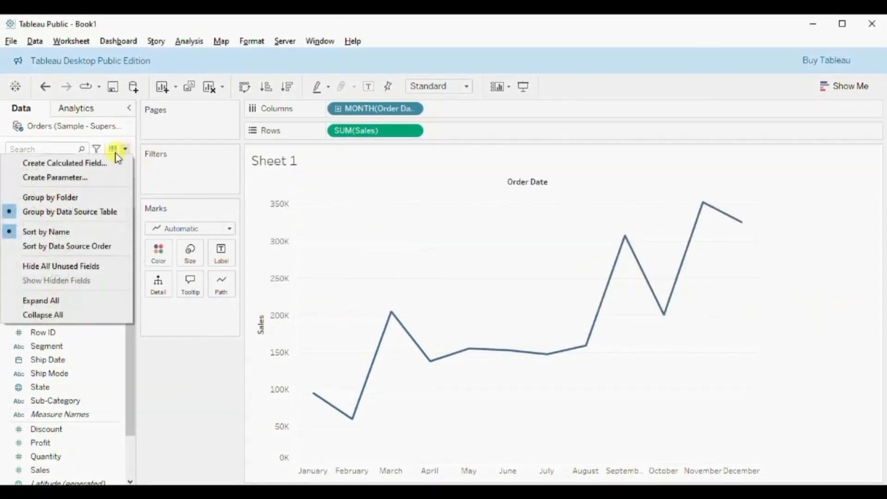
{"action": "left_click", "coordinate": [89, 163]}
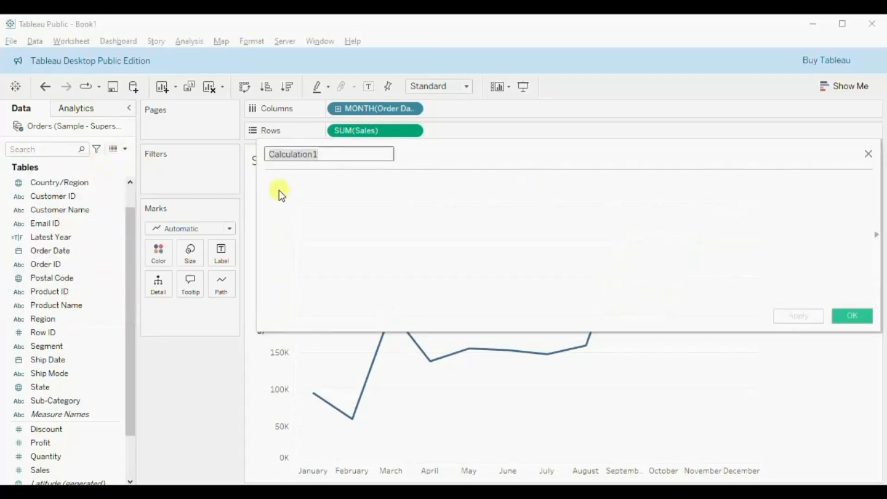
{"action": "type", "text": "Late"}
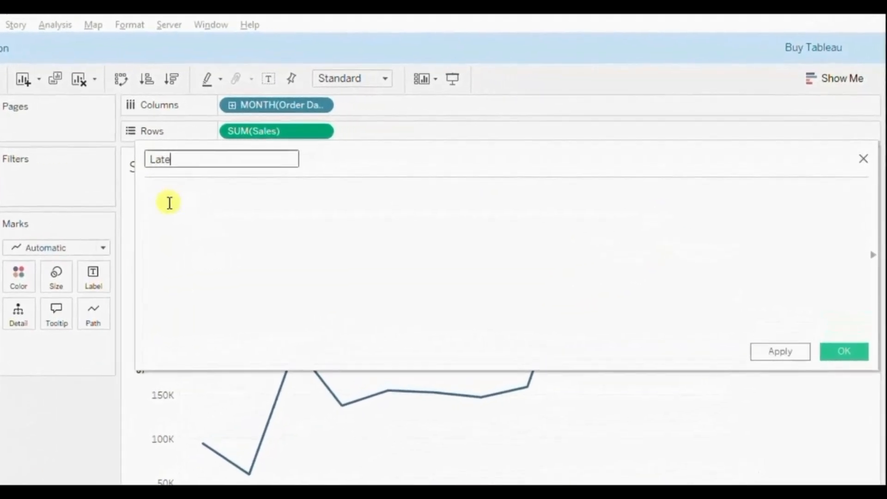
{"action": "type", "text": "st Year Sales"}
Define Latest Year Sales as if [Latest Year] THEN [Sales] end and save the field
{"action": "left_click", "coordinate": [169, 202]}
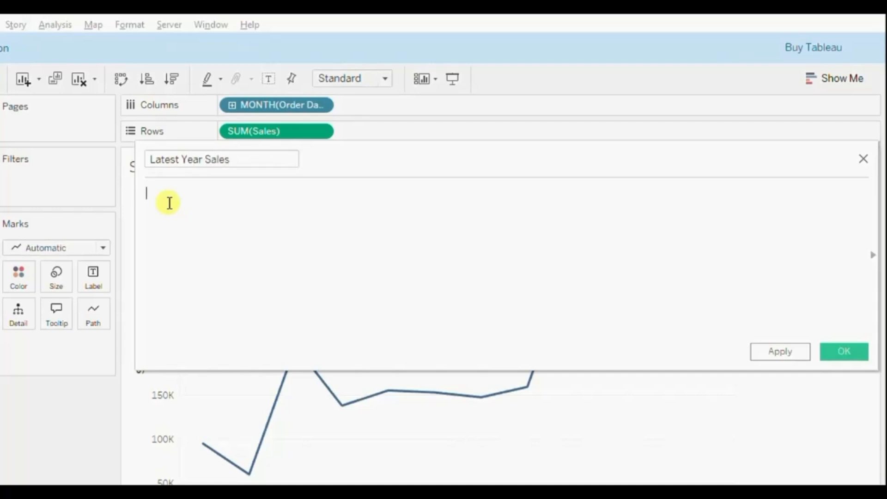
{"action": "type", "text": "if lates"}
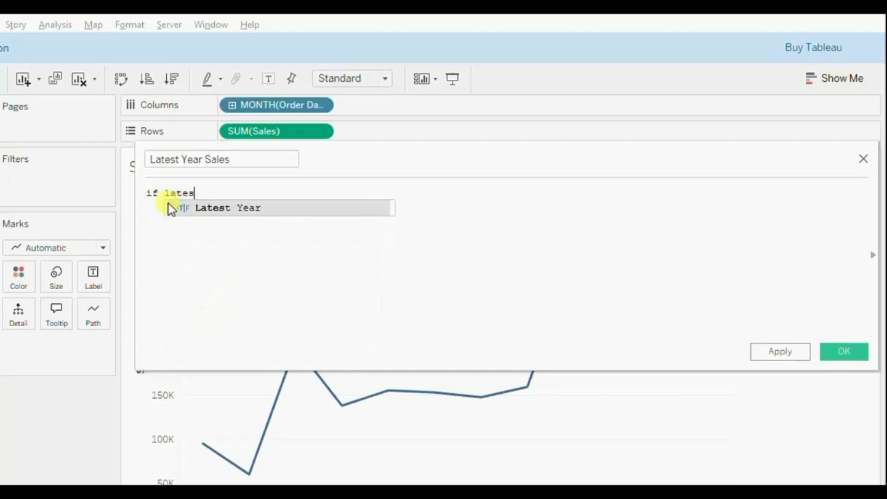
{"action": "key", "text": "Return"}
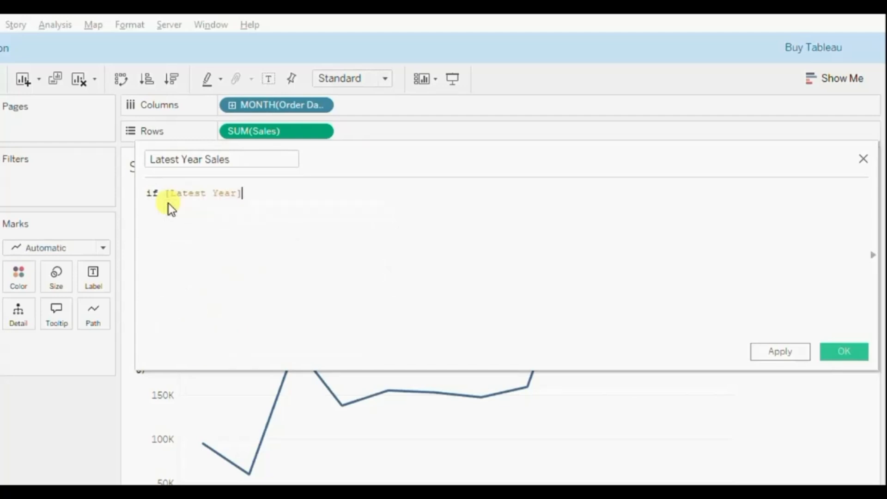
{"action": "type", "text": "the"}
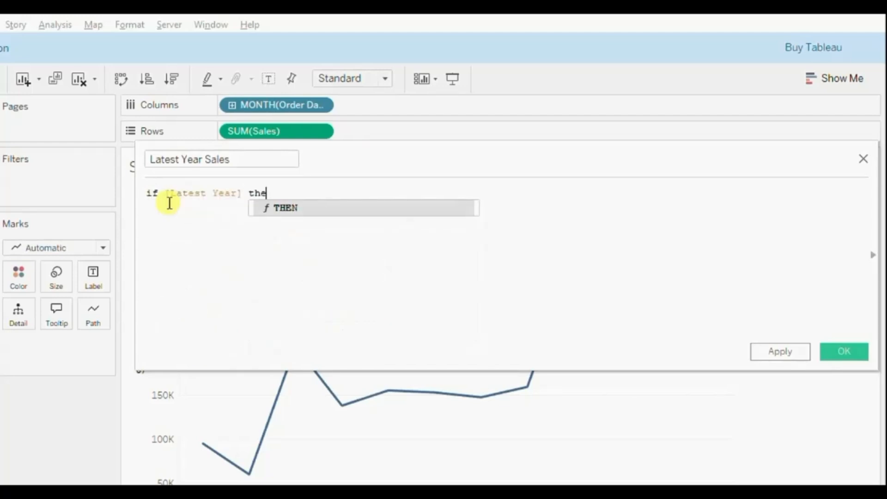
{"action": "key", "text": "Return"}
{"action": "type", "text": "sal"}
{"action": "key", "text": "Return"}
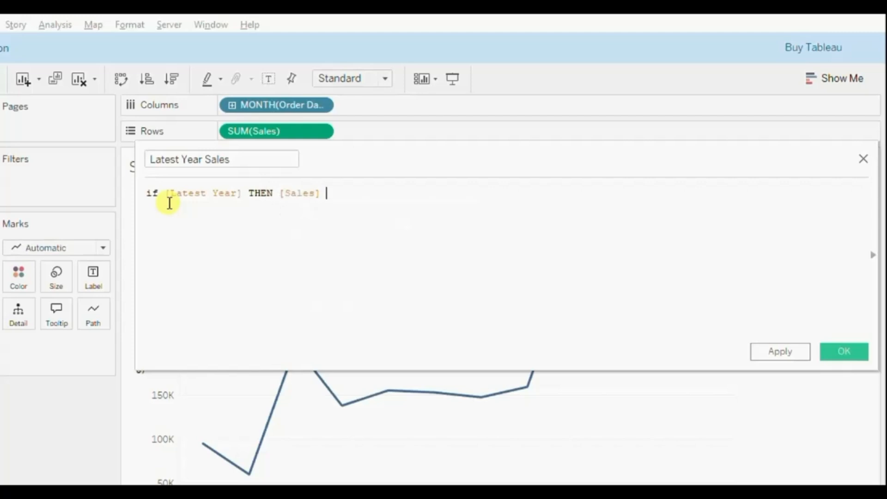
{"action": "type", "text": "end"}
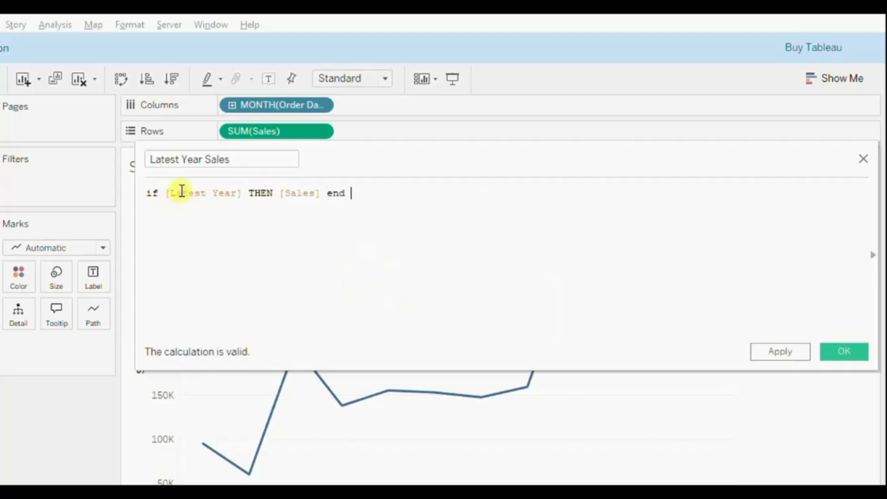
{"action": "left_click_drag", "start_coordinate": [164, 192], "coordinate": [242, 191]}
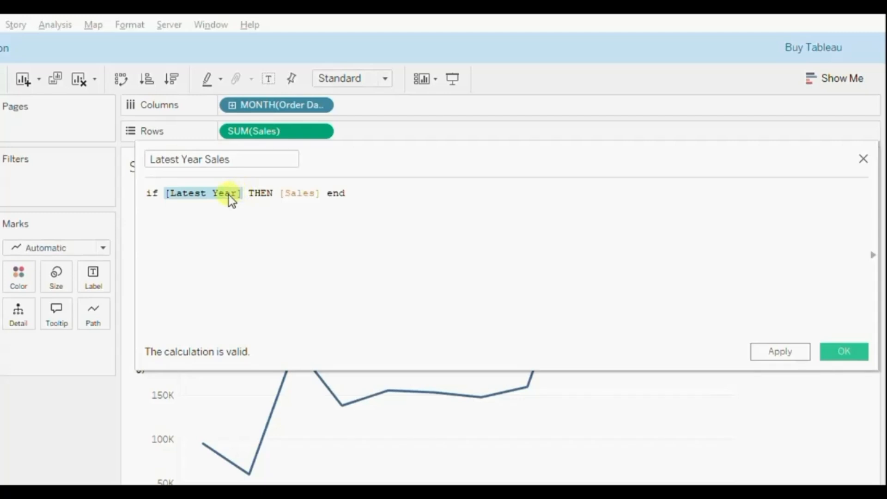
{"action": "left_click", "coordinate": [156, 191]}
{"action": "left_click_drag", "start_coordinate": [156, 191], "coordinate": [337, 191]}
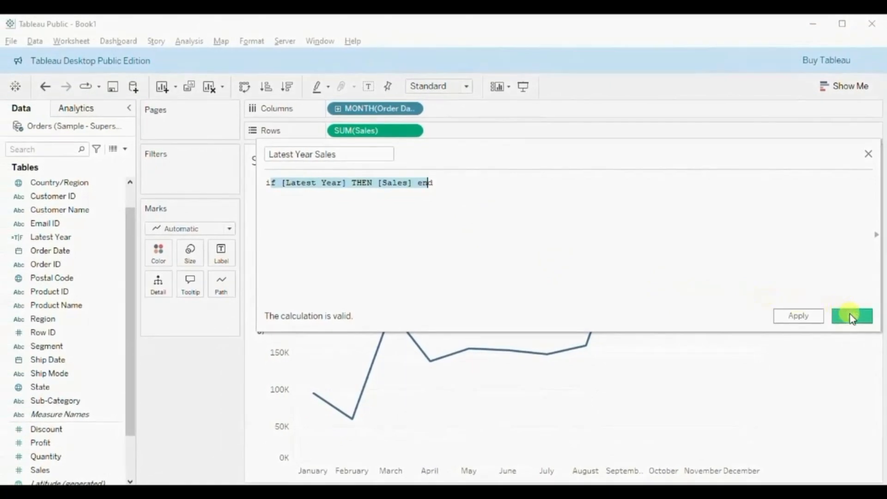
{"action": "left_click", "coordinate": [844, 315]}
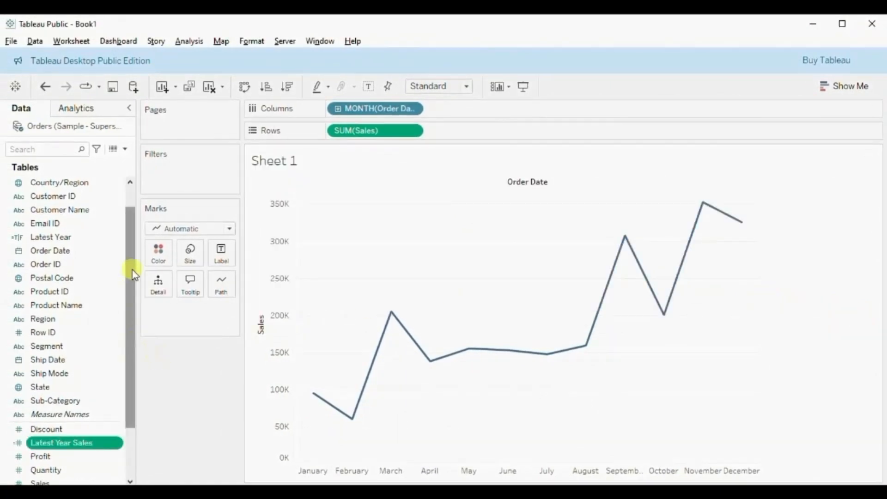
Start a new calculated field named Previous Year
{"action": "left_click", "coordinate": [125, 149]}
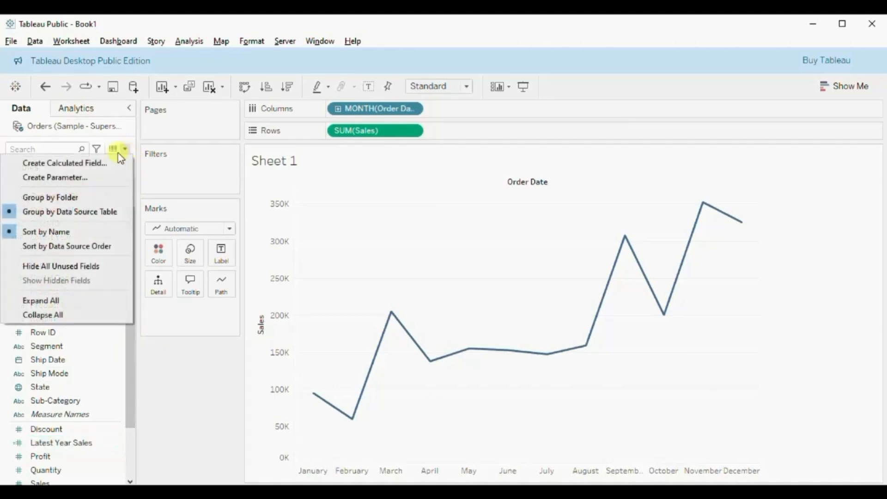
{"action": "left_click", "coordinate": [80, 170]}
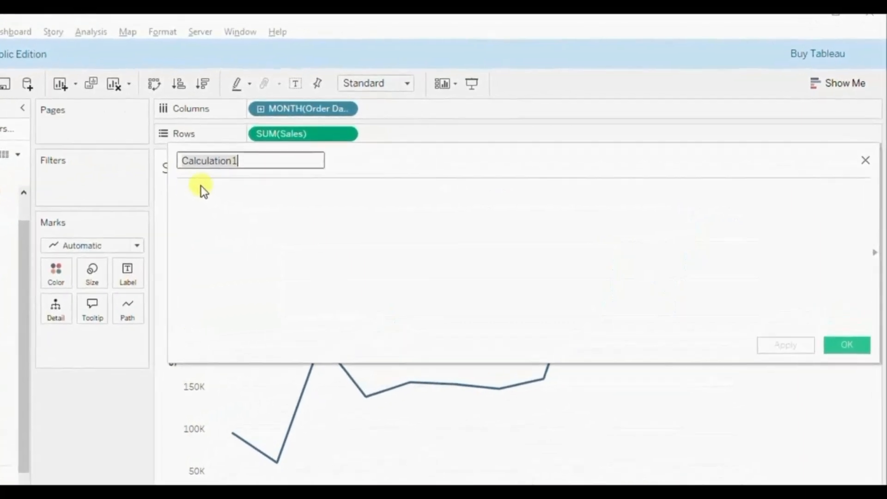
{"action": "type", "text": "Previous "}
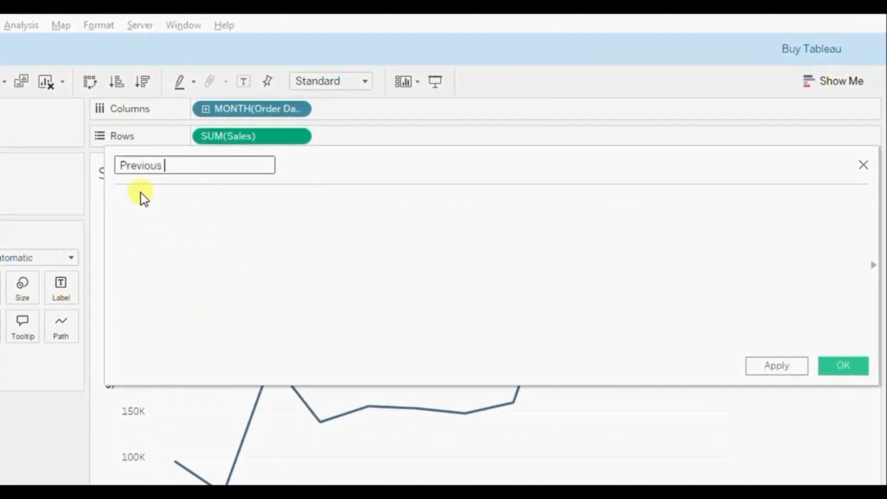
{"action": "type", "text": "Year"}
Enter the formula YEAR([Order Date])=MAX(YEAR([Order Date])) - 1 for the Previous Year field
{"action": "left_click", "coordinate": [144, 197]}
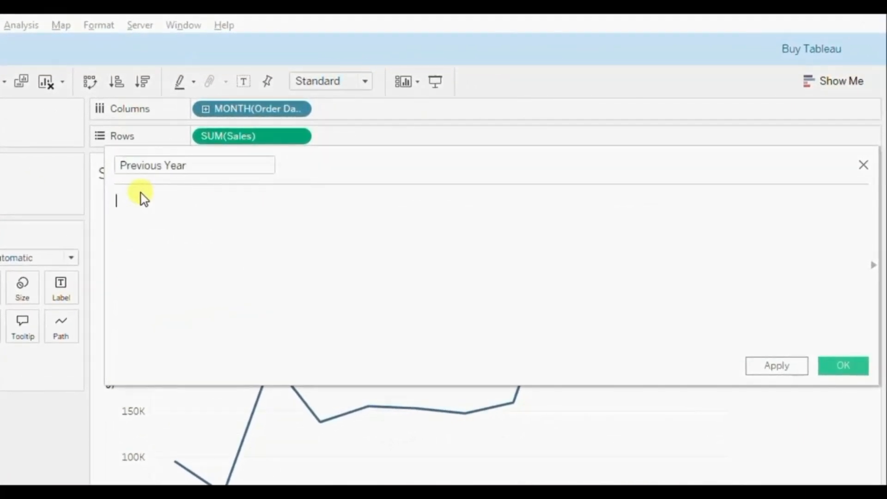
{"action": "type", "text": "year"}
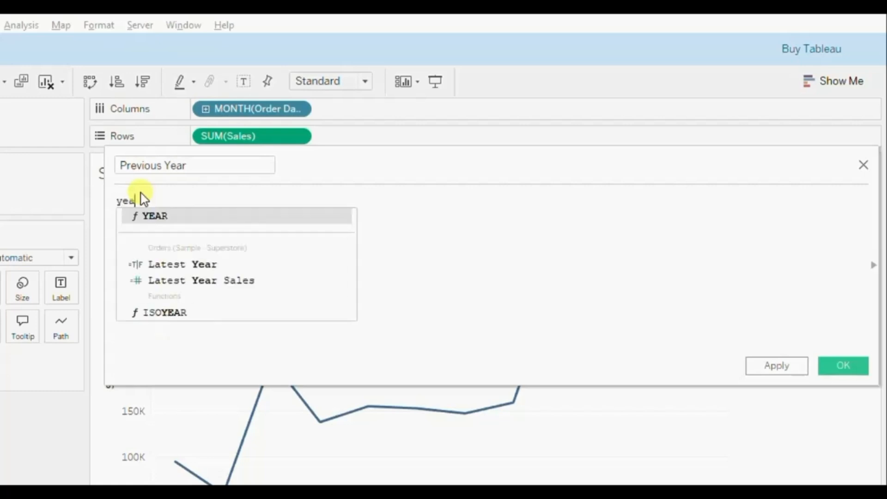
{"action": "key", "text": "Return"}
{"action": "type", "text": "[orde"}
{"action": "key", "text": "Return"}
{"action": "type", "text": ")"}
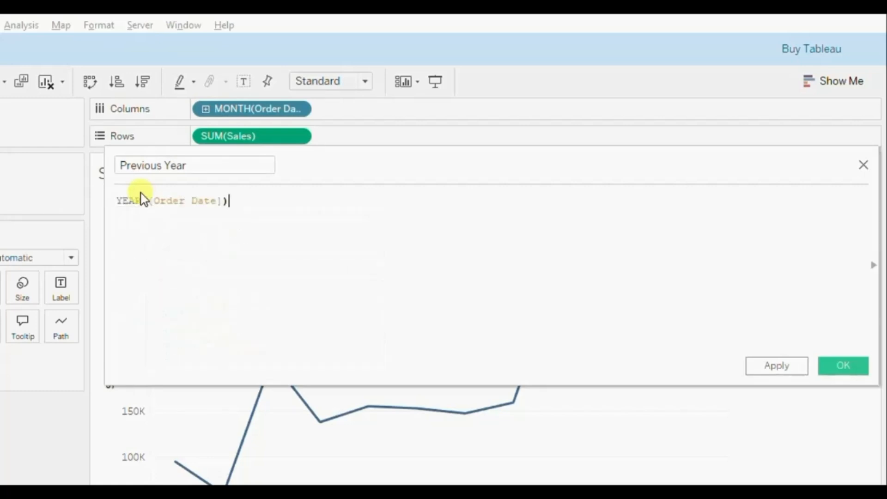
{"action": "type", "text": "=max"}
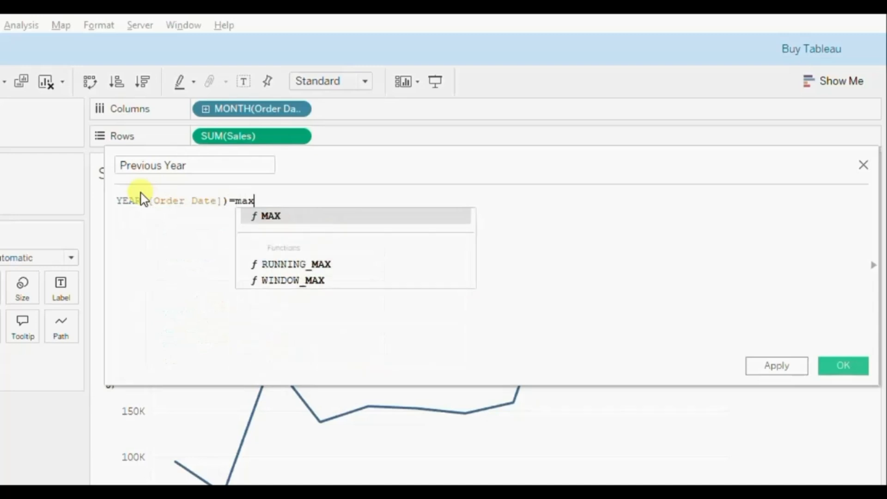
{"action": "key", "text": "Return"}
{"action": "type", "text": "year"}
{"action": "key", "text": "Return"}
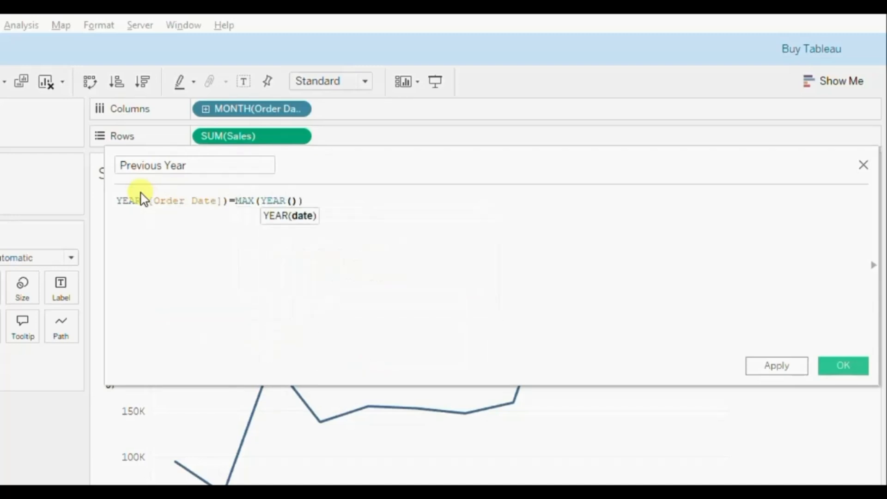
{"action": "type", "text": "orde"}
{"action": "key", "text": "Return"}
{"action": "key", "text": "Right"}
{"action": "key", "text": "Right"}
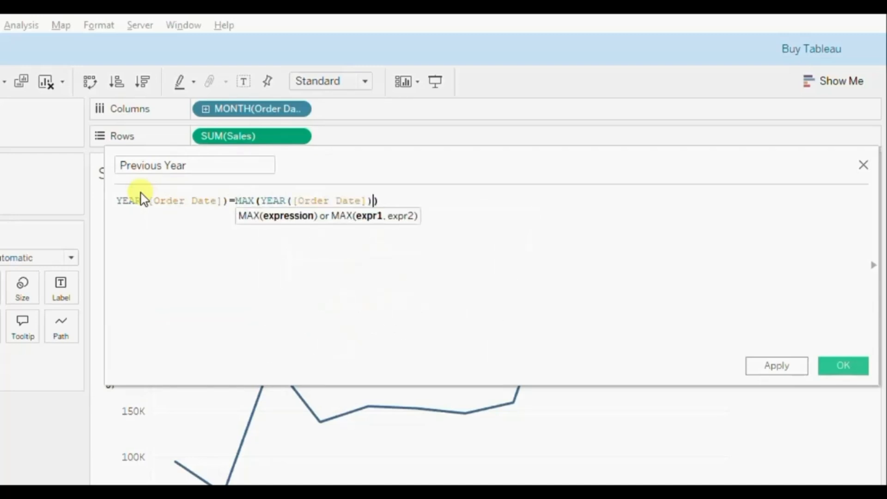
{"action": "type", "text": "- 1"}
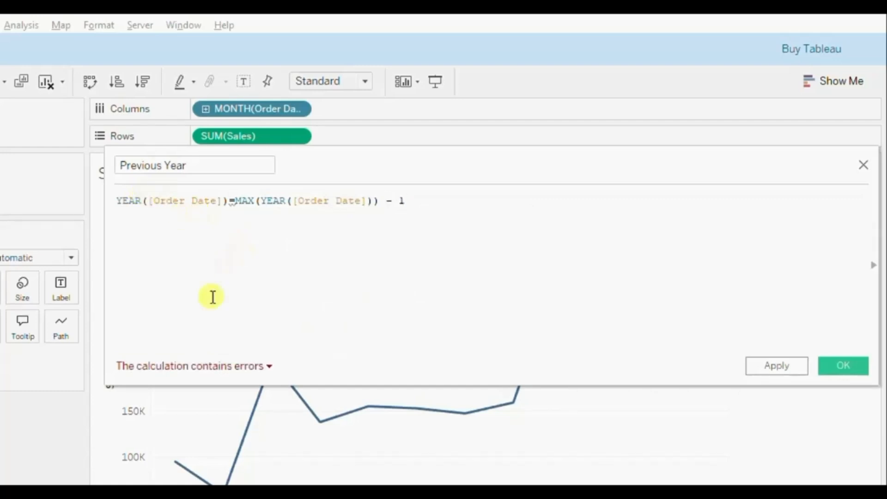
Check the Previous Year formula's error, enclose MAX(YEAR([Order Date])) in curly braces before the - 1, and save the field
{"action": "left_click", "coordinate": [155, 368]}
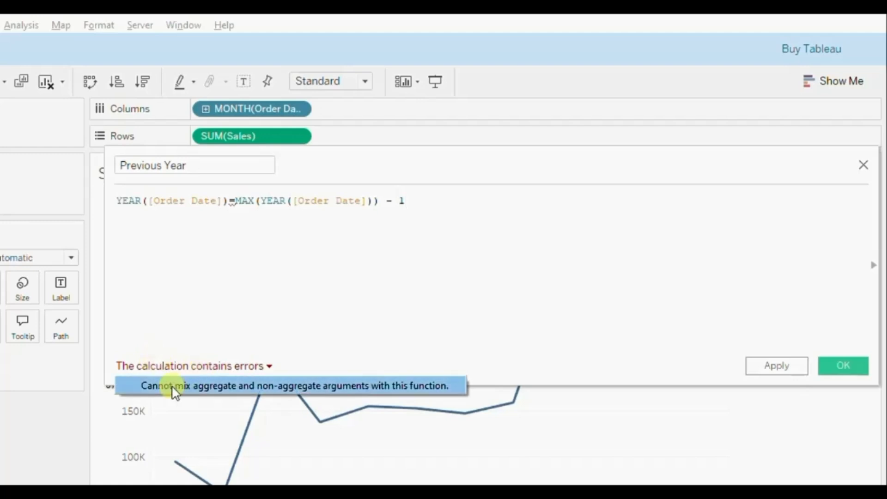
{"action": "left_click", "coordinate": [234, 200]}
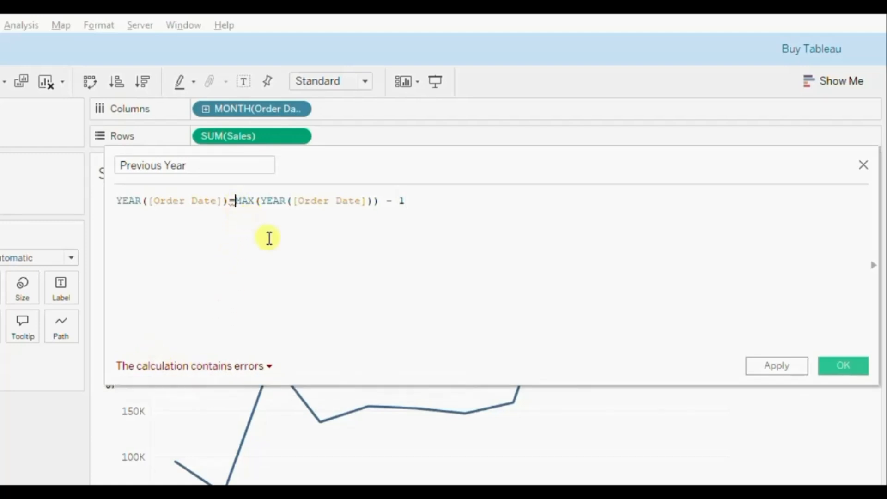
{"action": "type", "text": "{"}
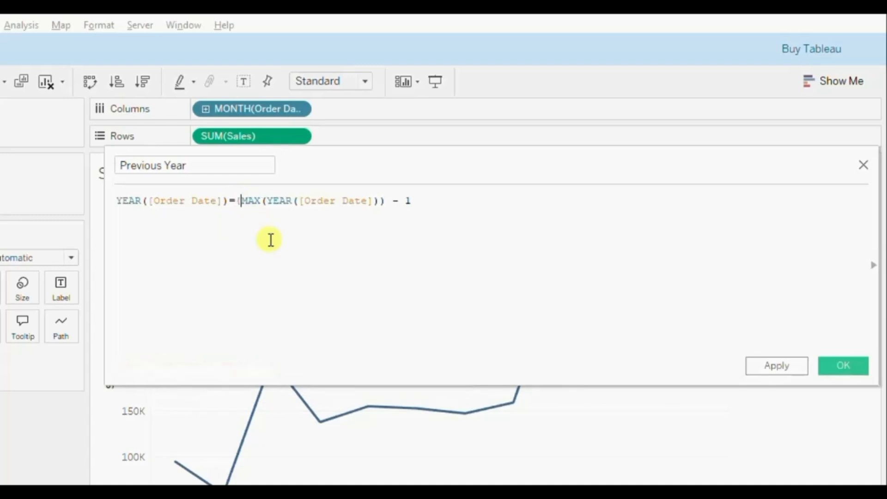
{"action": "left_click", "coordinate": [387, 200]}
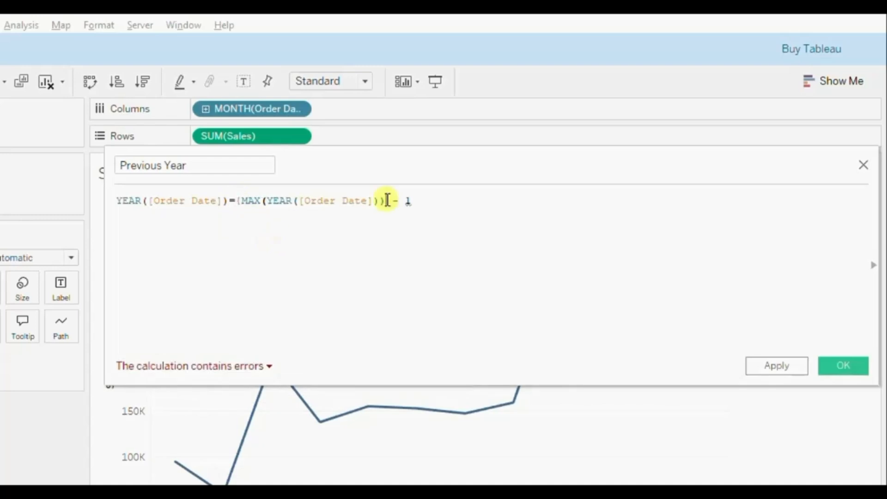
{"action": "type", "text": "}"}
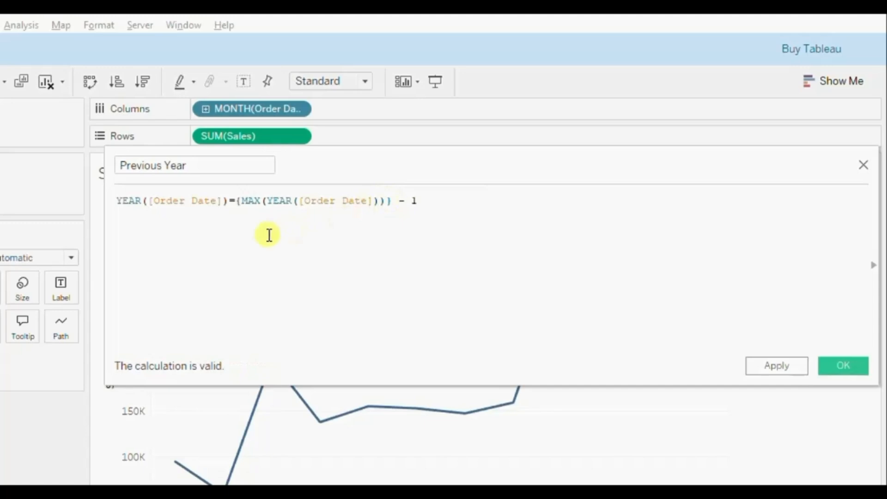
{"action": "type", "text": "X(YEAR("}
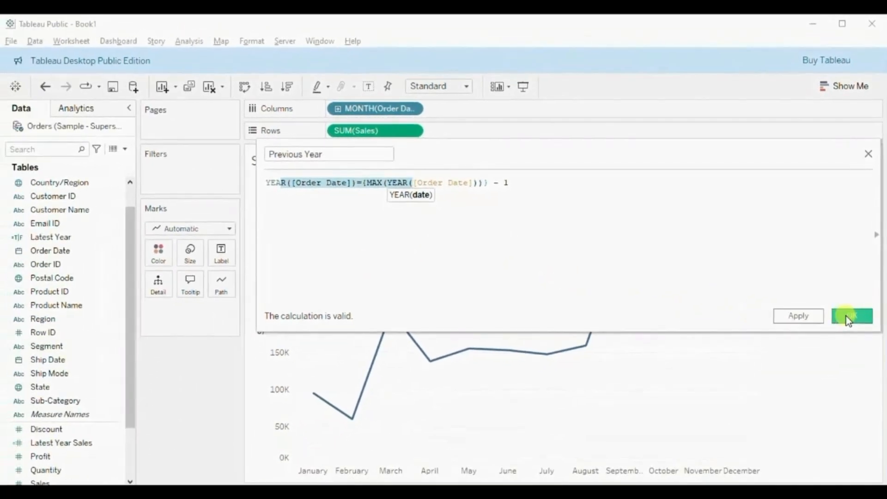
{"action": "left_click", "coordinate": [848, 317]}
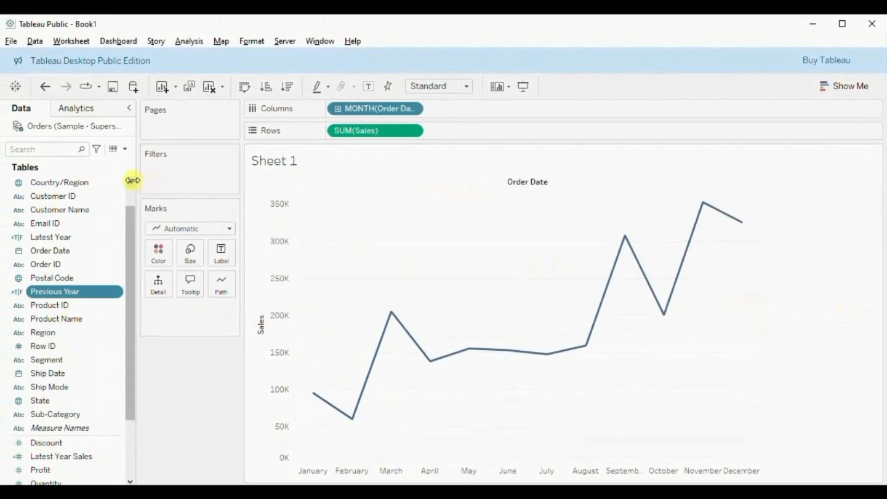
Start another calculated field named Previous Year Sales
{"action": "left_click", "coordinate": [126, 149]}
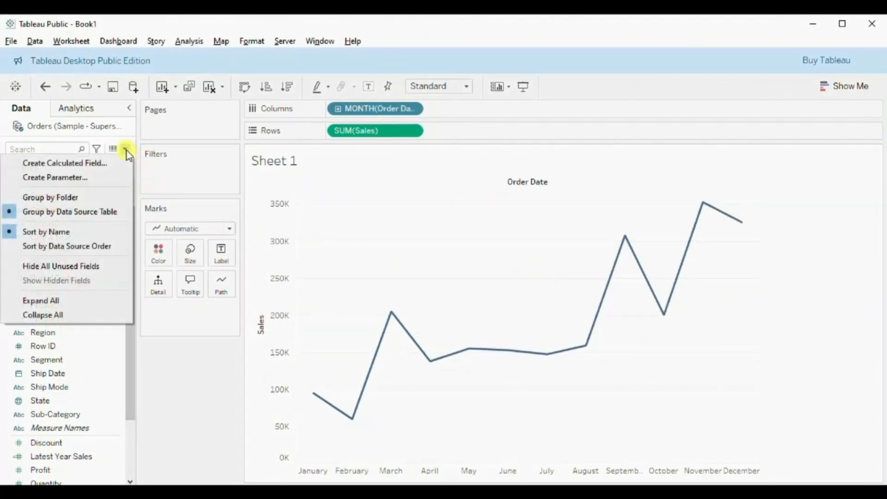
{"action": "left_click", "coordinate": [92, 163]}
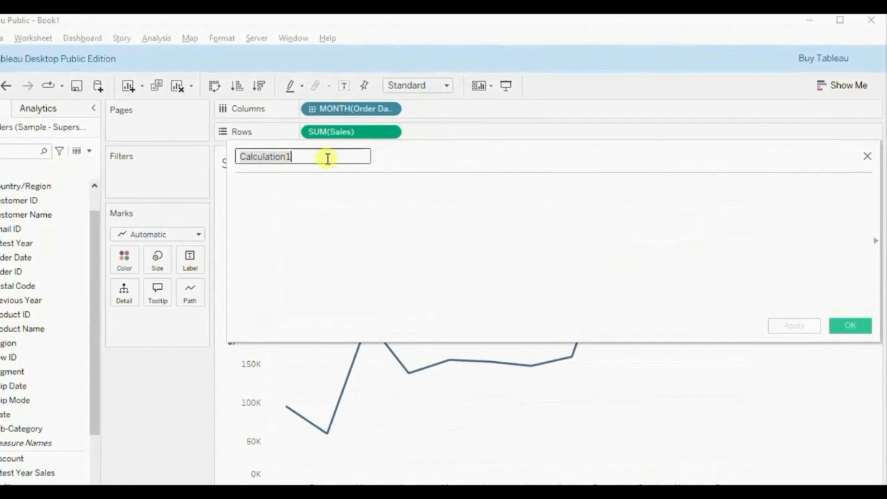
{"action": "type", "text": "Previous Year Sales"}
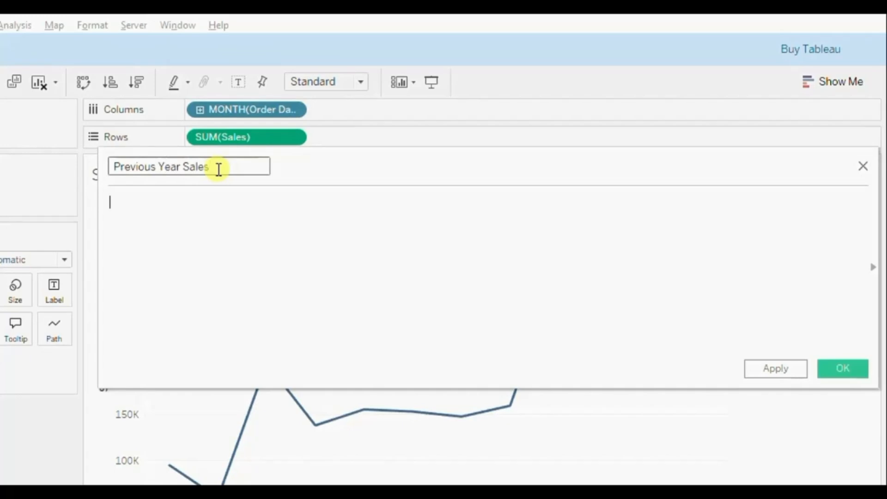
Define Previous Year Sales as if [Previous Year] then [Sales] end and save the field
{"action": "type", "text": "if pre"}
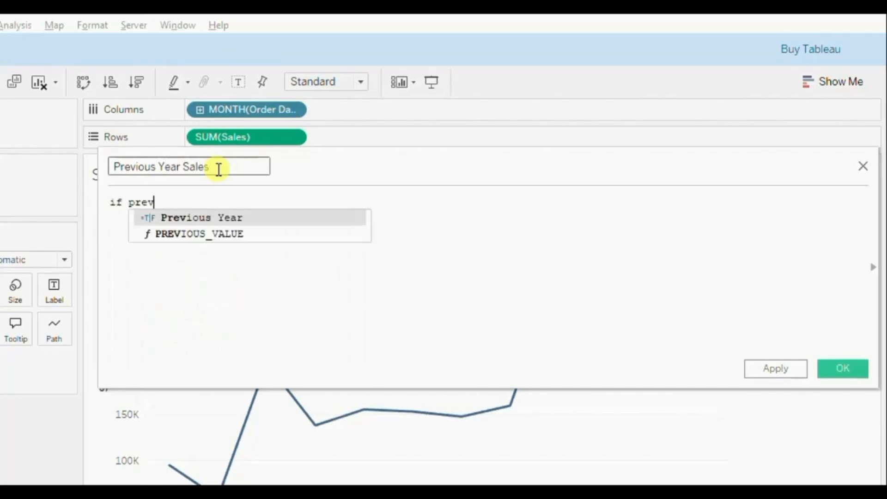
{"action": "type", "text": "v"}
{"action": "key", "text": "Return"}
{"action": "type", "text": "then "}
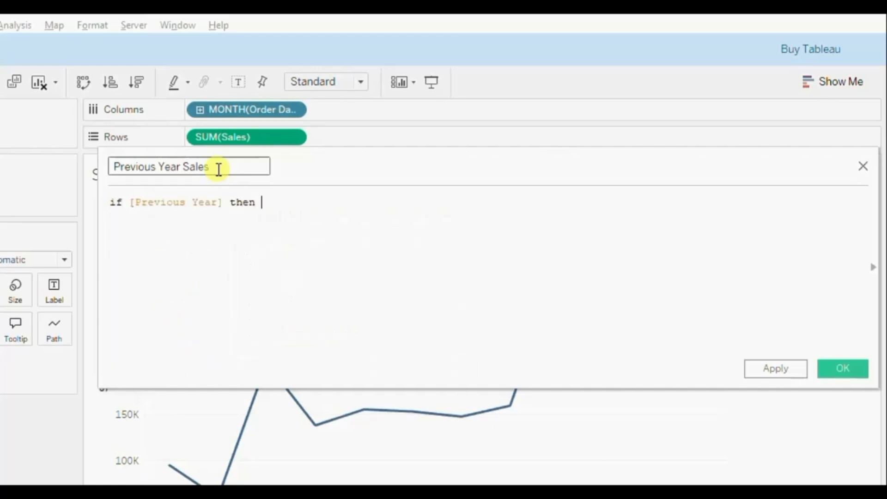
{"action": "type", "text": "sa"}
{"action": "key", "text": "Return"}
{"action": "type", "text": "end"}
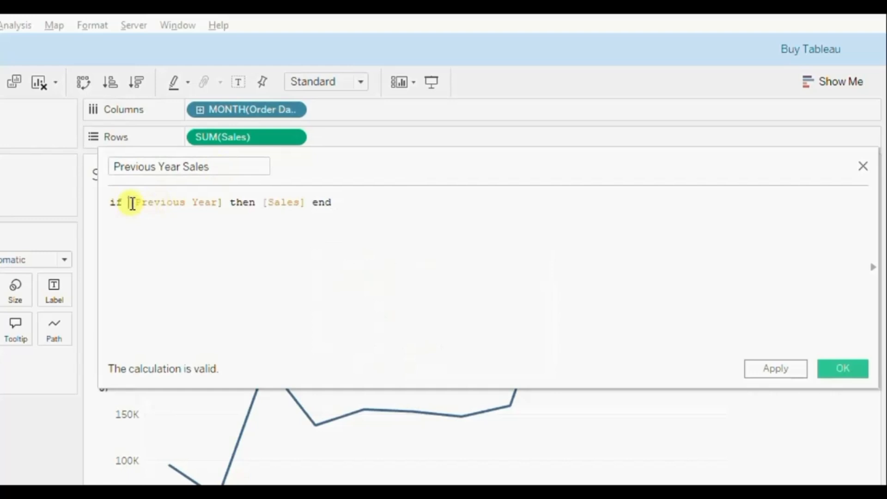
{"action": "left_click_drag", "start_coordinate": [132, 203], "coordinate": [273, 215]}
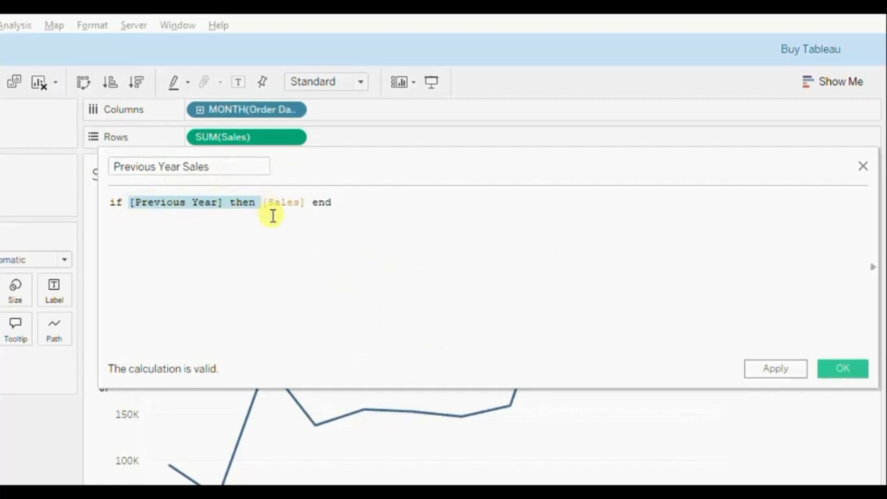
{"action": "left_click", "coordinate": [273, 215]}
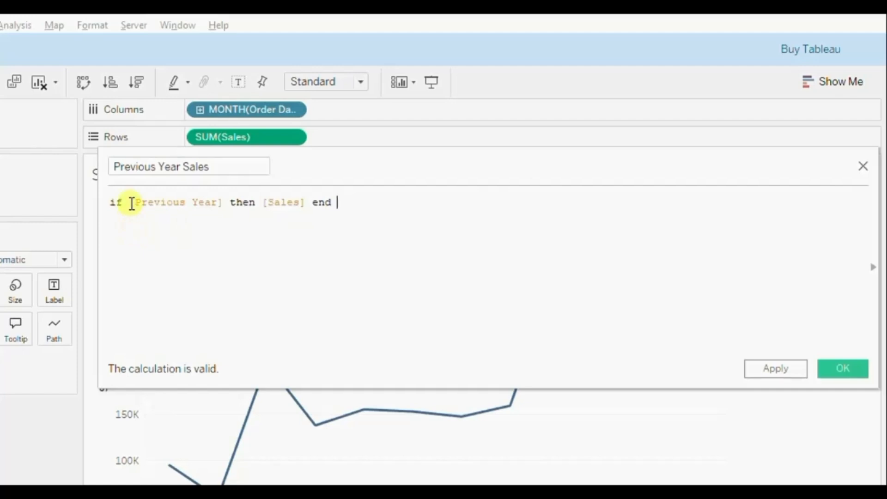
{"action": "left_click_drag", "start_coordinate": [130, 203], "coordinate": [224, 199]}
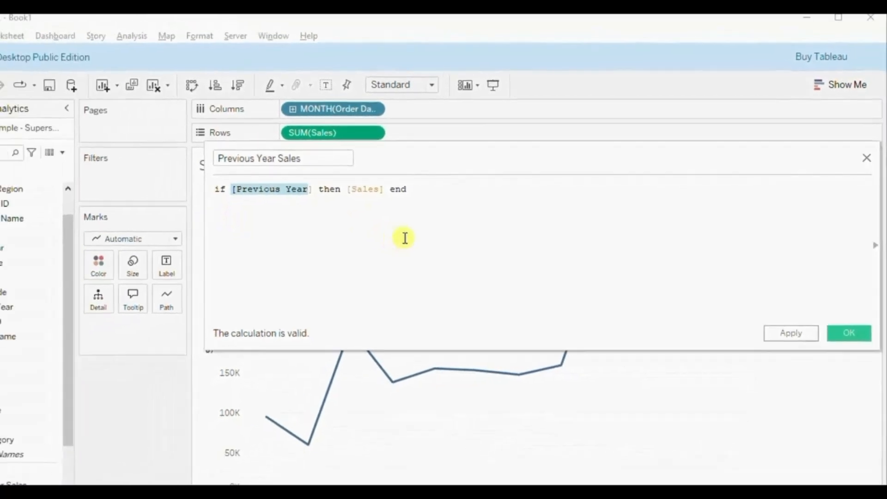
{"action": "left_click", "coordinate": [851, 316]}
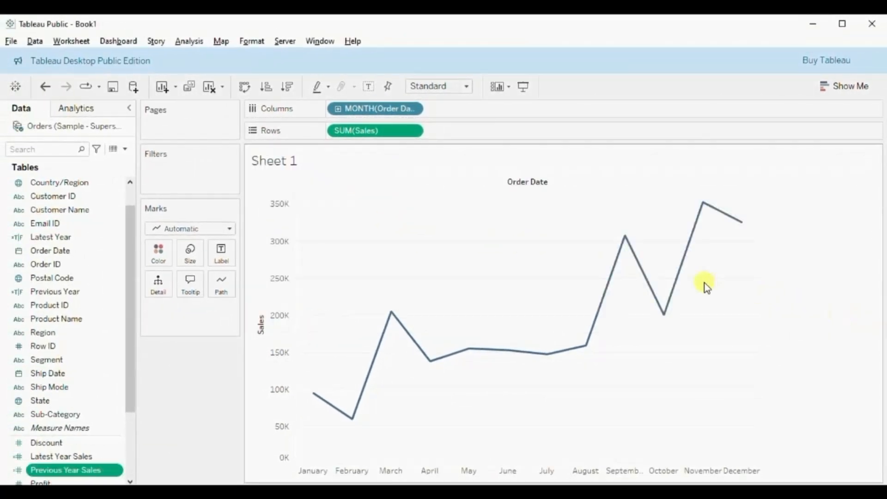
Replace SUM(Sales) in the rows with Previous Year Sales followed by Latest Year Sales
{"action": "left_click_drag", "start_coordinate": [362, 132], "coordinate": [68, 192]}
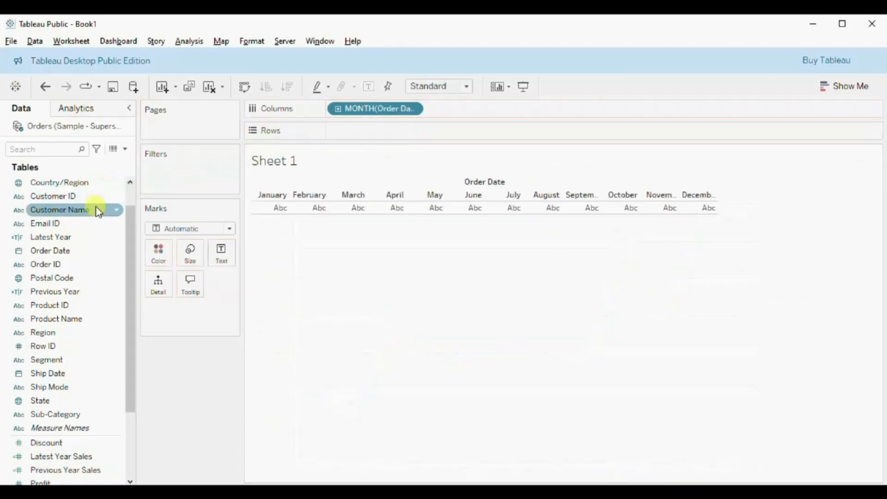
{"action": "left_click_drag", "start_coordinate": [64, 474], "coordinate": [361, 131]}
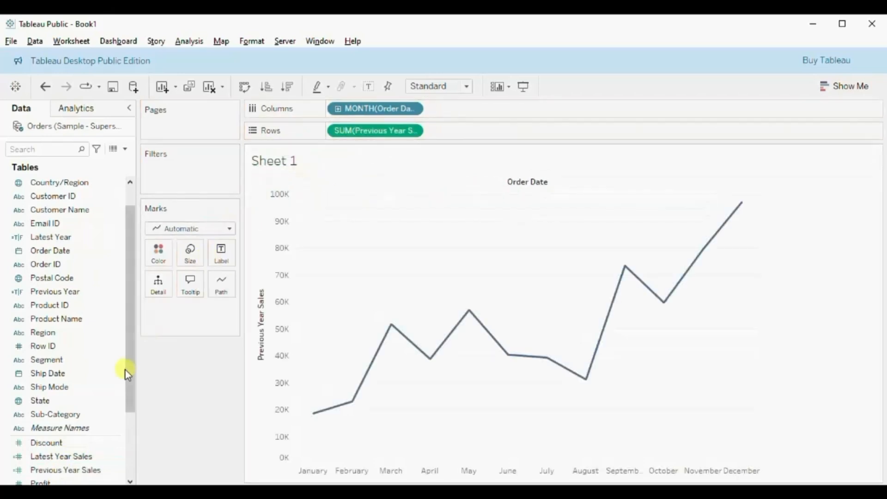
{"action": "left_click_drag", "start_coordinate": [69, 456], "coordinate": [463, 127]}
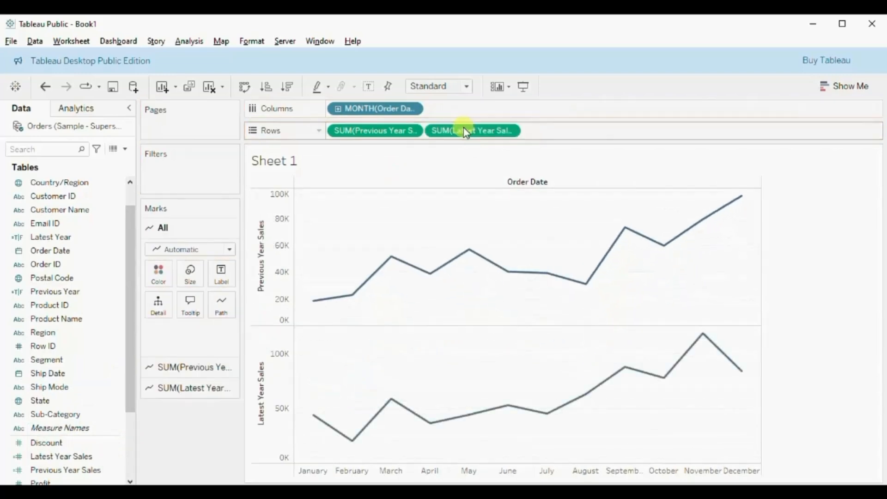
Set Latest Year Sales to Dual Axis so it shares one chart with Previous Year Sales
{"action": "left_click", "coordinate": [509, 132]}
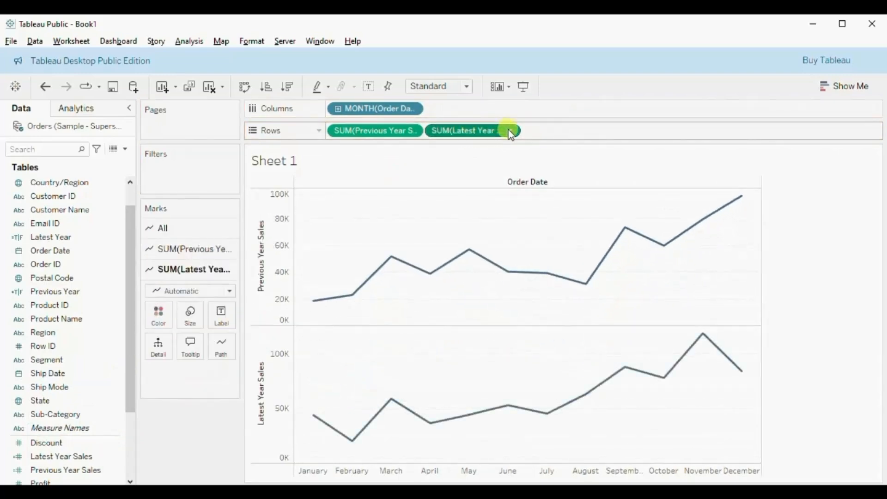
{"action": "left_click", "coordinate": [510, 132]}
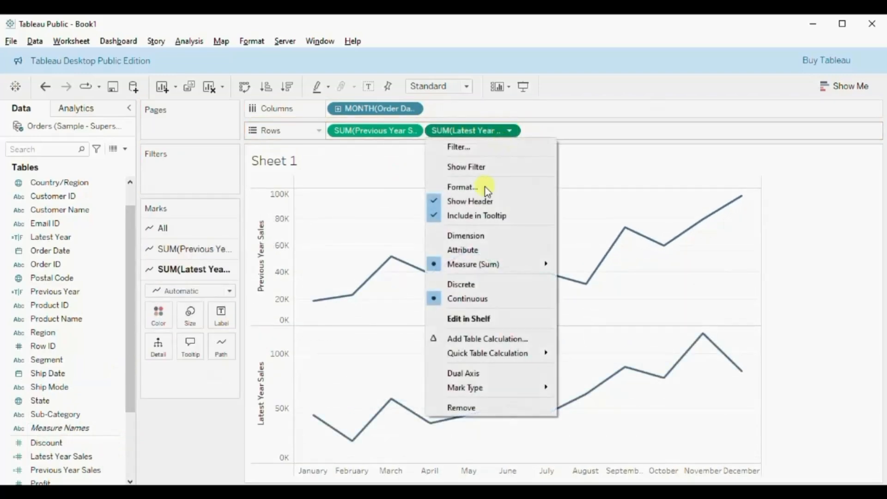
{"action": "left_click", "coordinate": [464, 374]}
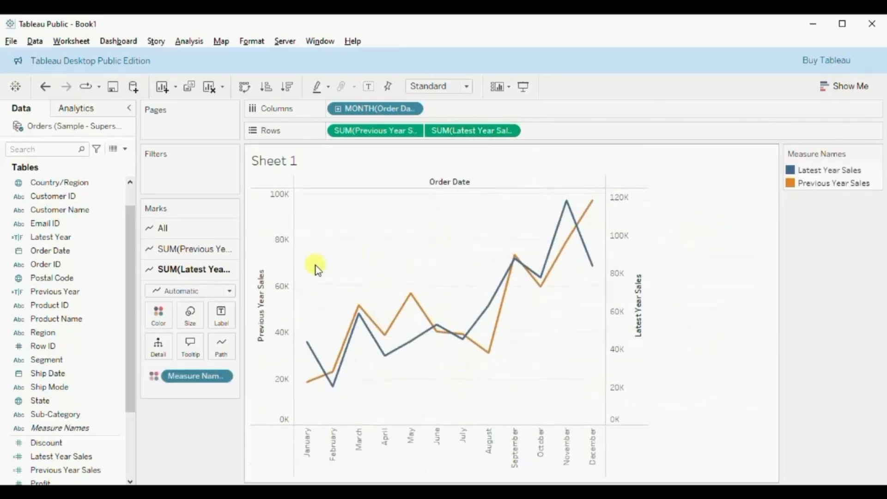
Change the mark type of Previous Year Sales to Area
{"action": "left_click", "coordinate": [189, 250]}
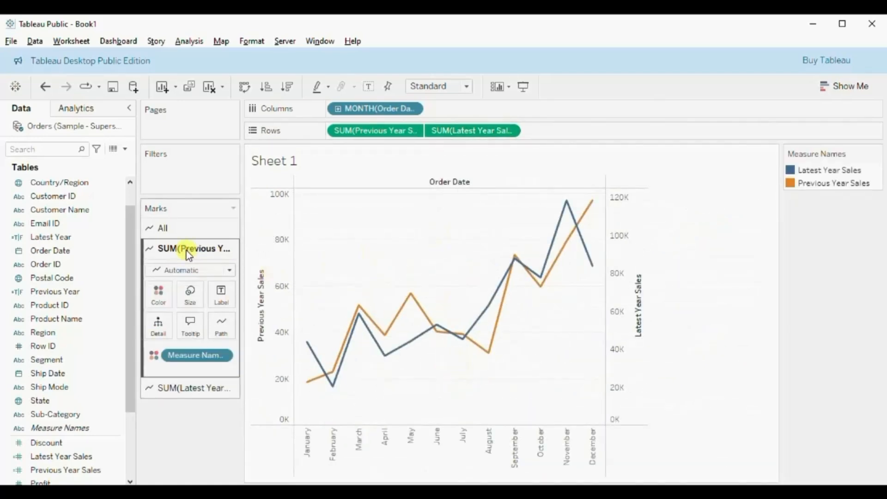
{"action": "left_click", "coordinate": [183, 270]}
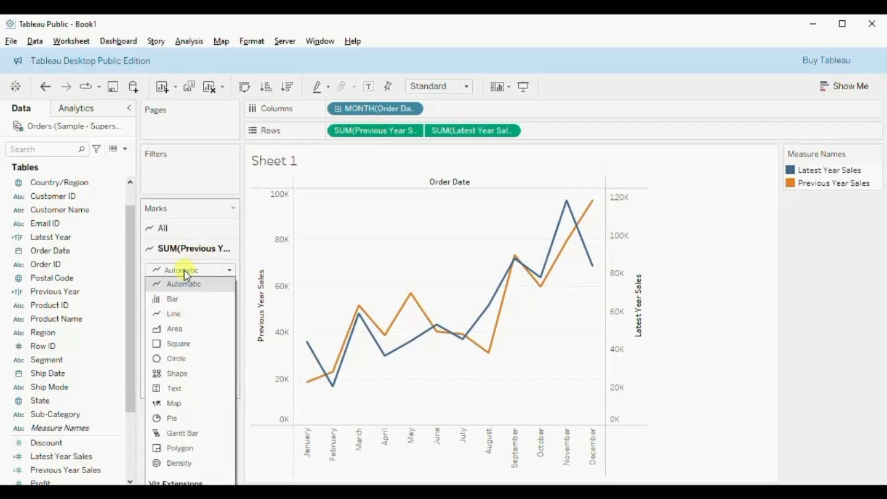
{"action": "left_click", "coordinate": [175, 329]}
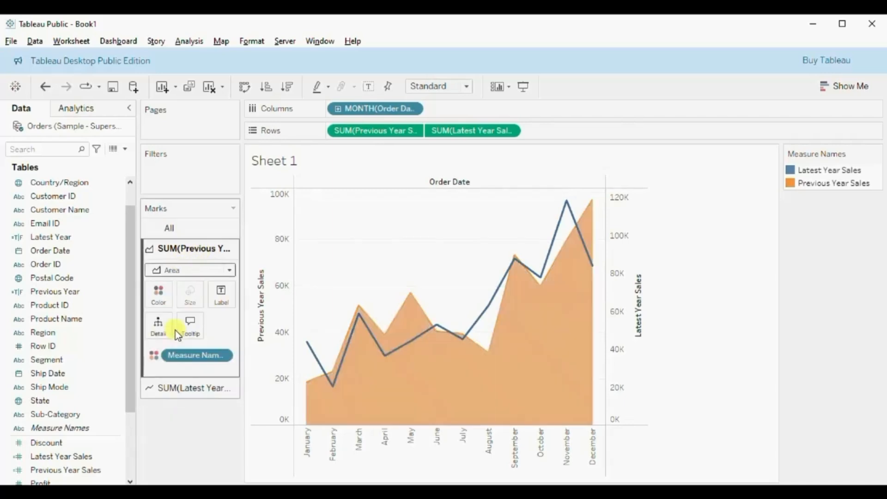
Fit the chart to Entire View
{"action": "left_click", "coordinate": [182, 387]}
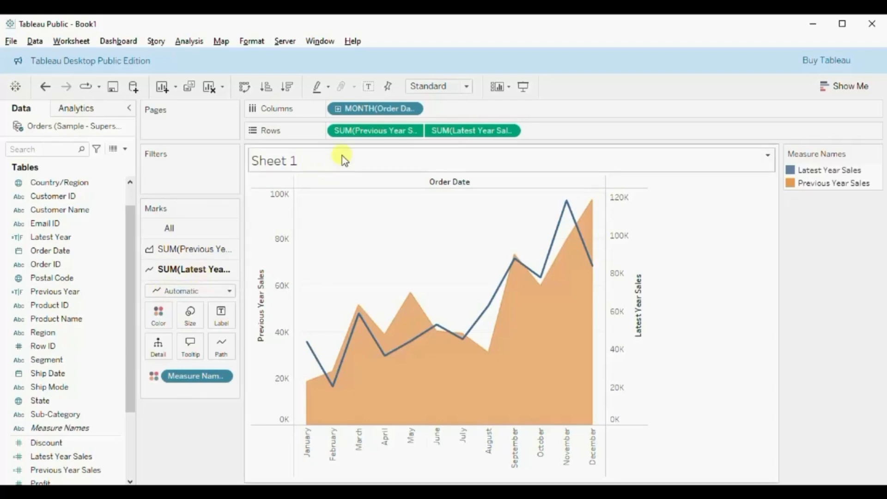
{"action": "left_click", "coordinate": [434, 86]}
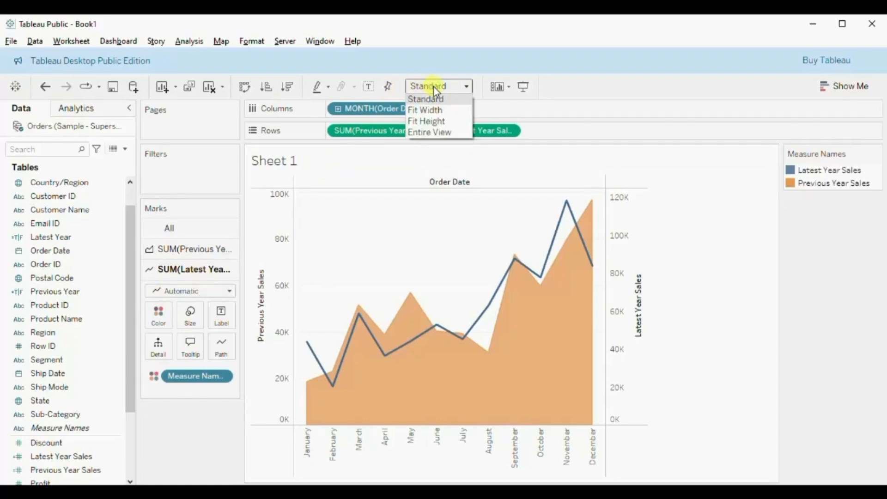
{"action": "left_click", "coordinate": [428, 133]}
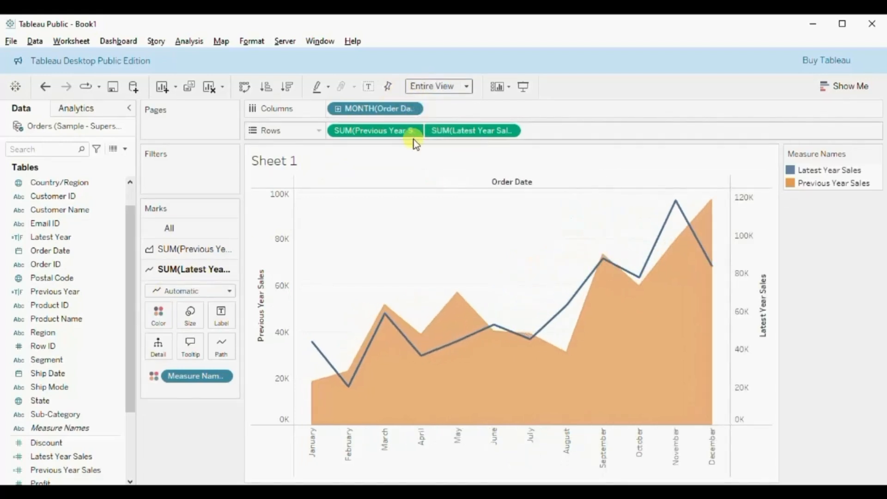
Hide the sales axis headers and the Order Date field label above the chart
{"action": "right_click", "coordinate": [270, 230]}
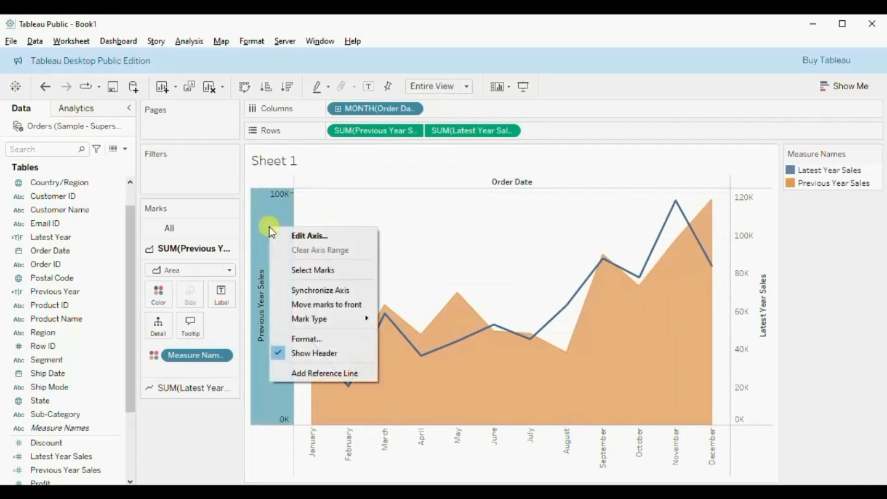
{"action": "left_click", "coordinate": [301, 354]}
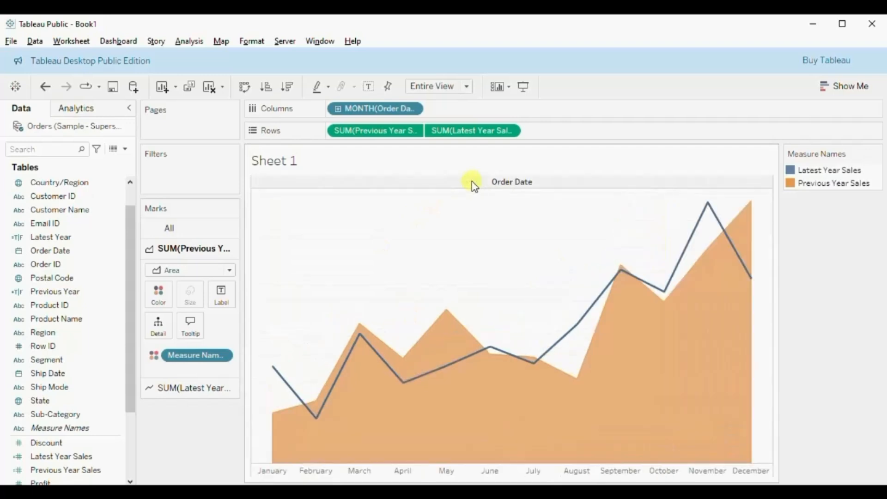
{"action": "right_click", "coordinate": [499, 185]}
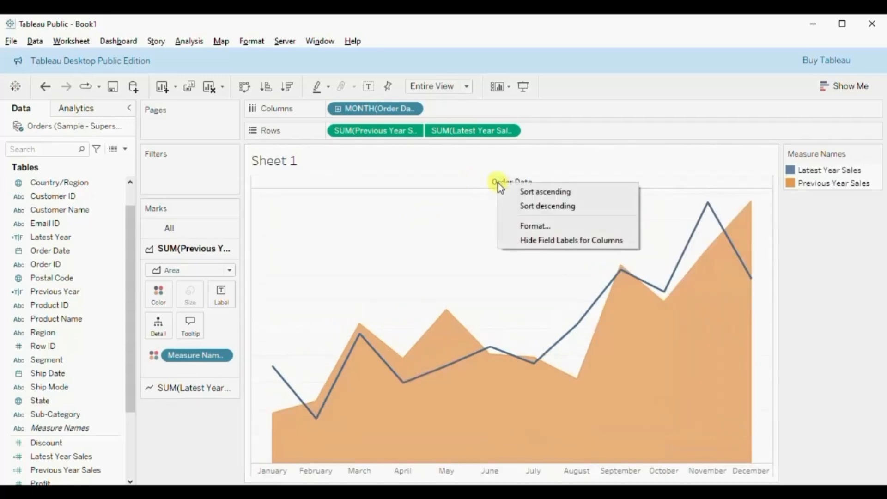
{"action": "left_click", "coordinate": [524, 241]}
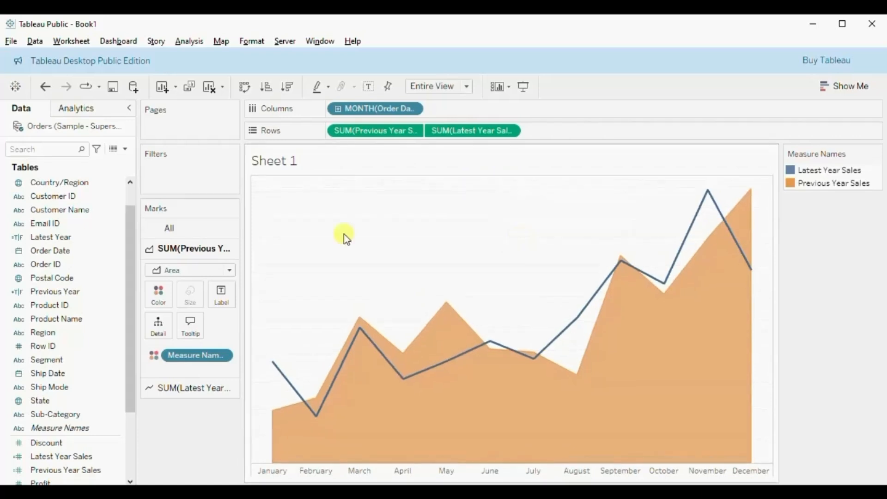
Format the sheet borders so the pane lines of the row divider and column divider are None
{"action": "right_click", "coordinate": [349, 207]}
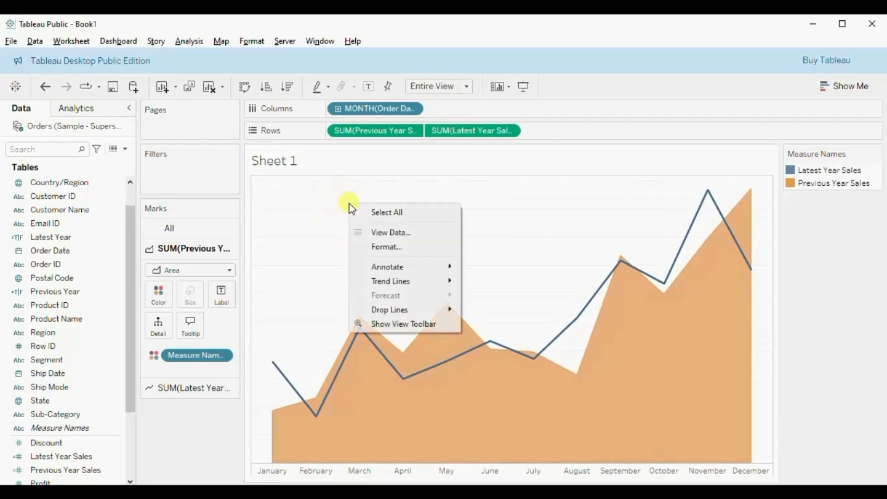
{"action": "left_click", "coordinate": [380, 249]}
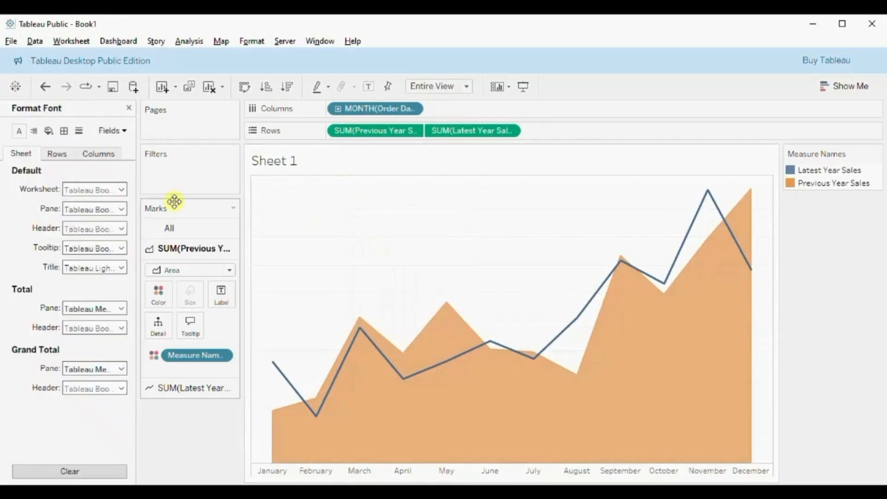
{"action": "left_click", "coordinate": [64, 131]}
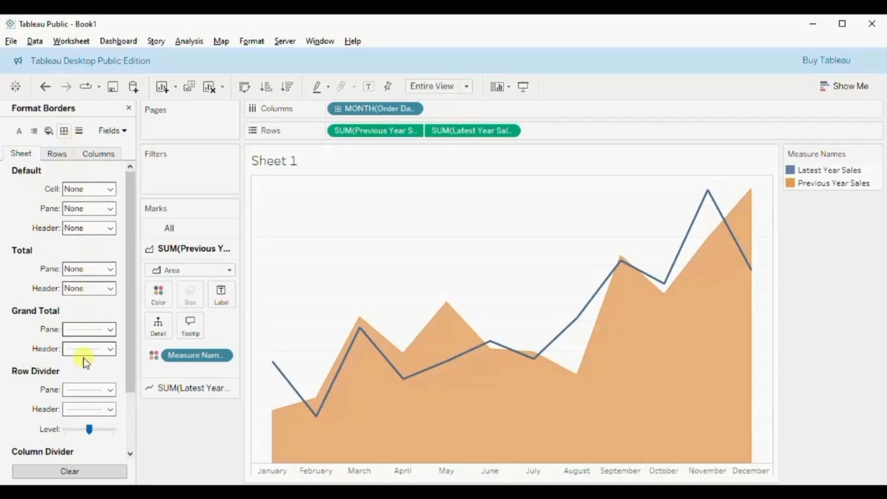
{"action": "left_click", "coordinate": [84, 391]}
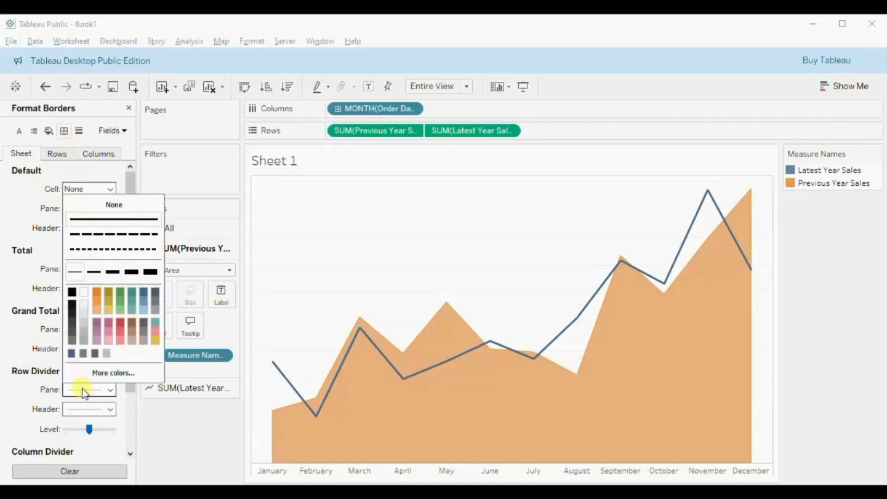
{"action": "left_click", "coordinate": [96, 214]}
{"action": "left_click", "coordinate": [131, 402]}
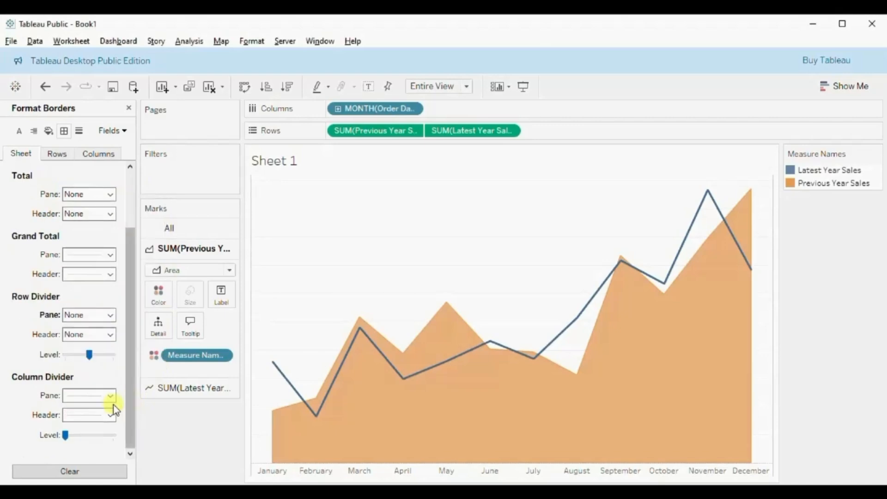
{"action": "left_click", "coordinate": [82, 396]}
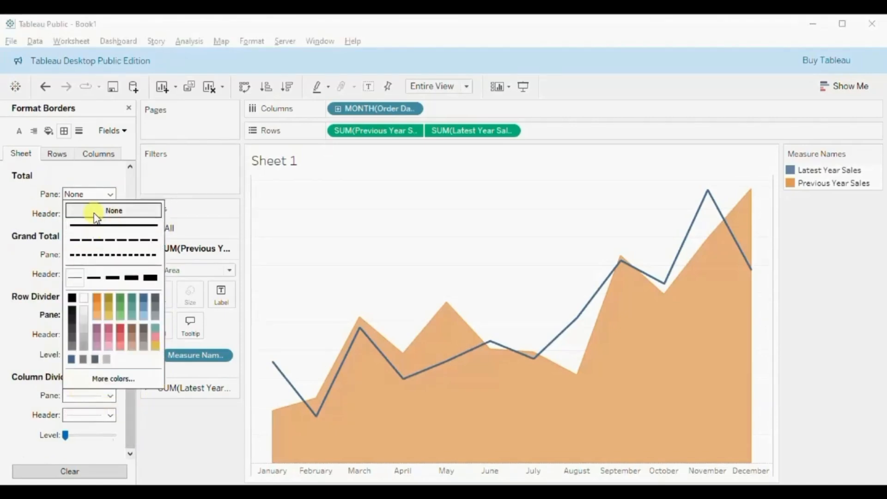
Set the grid lines and zero lines for the rows to None
{"action": "left_click", "coordinate": [79, 133]}
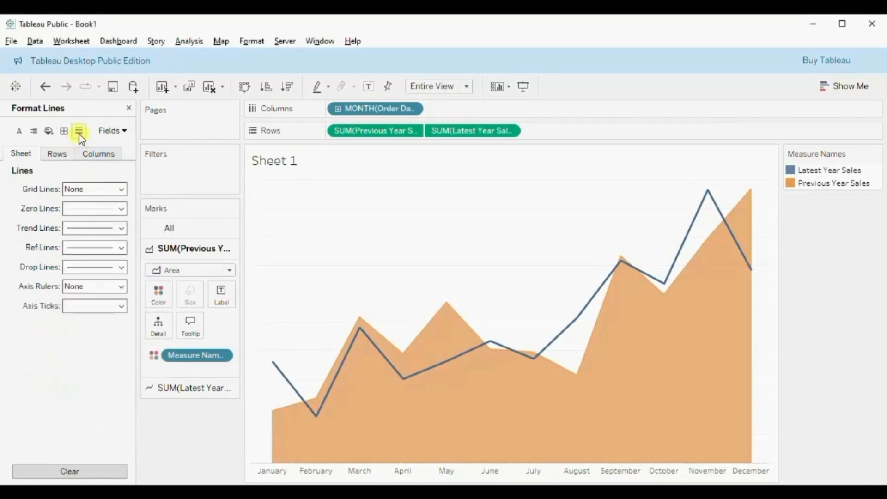
{"action": "left_click", "coordinate": [58, 157]}
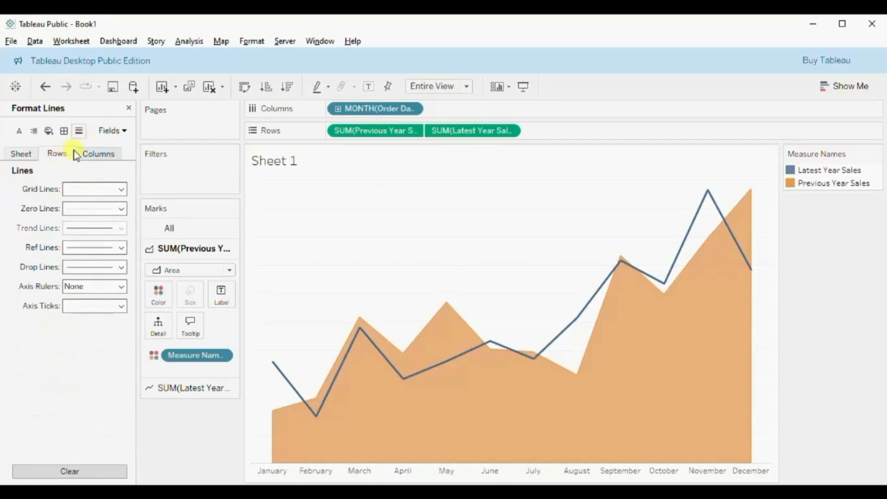
{"action": "left_click", "coordinate": [82, 190]}
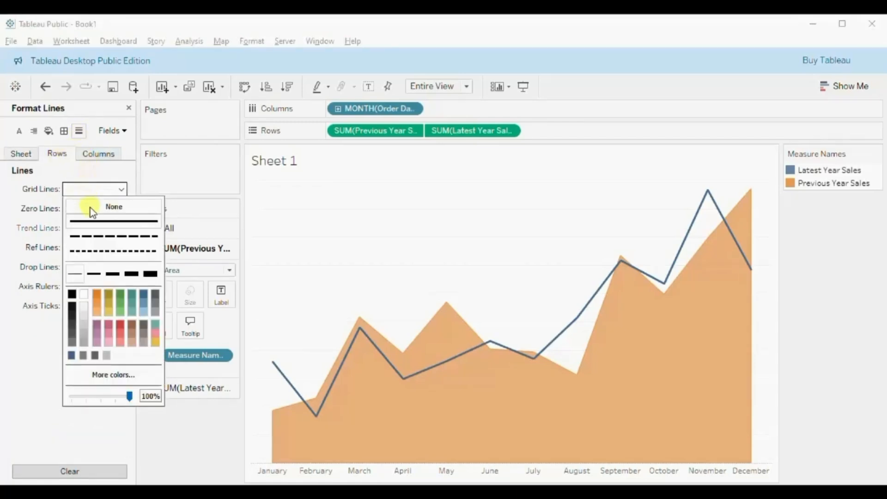
{"action": "left_click", "coordinate": [91, 209]}
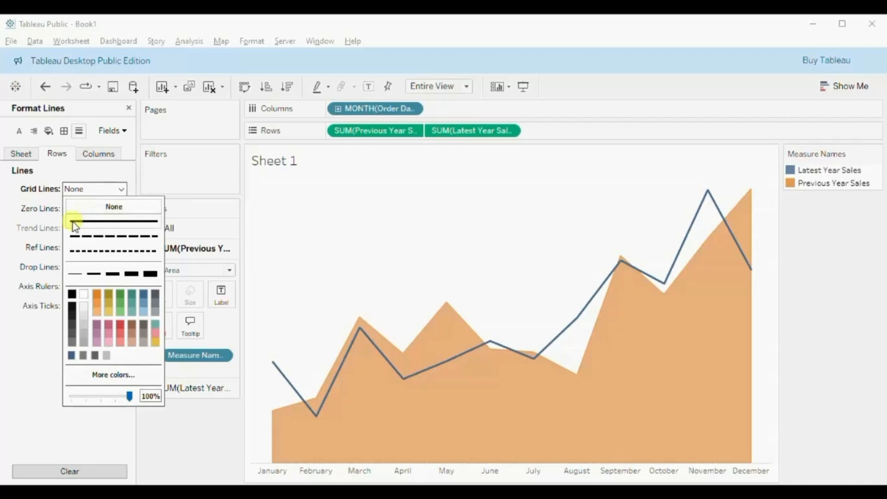
{"action": "left_click", "coordinate": [48, 213]}
{"action": "left_click", "coordinate": [80, 212]}
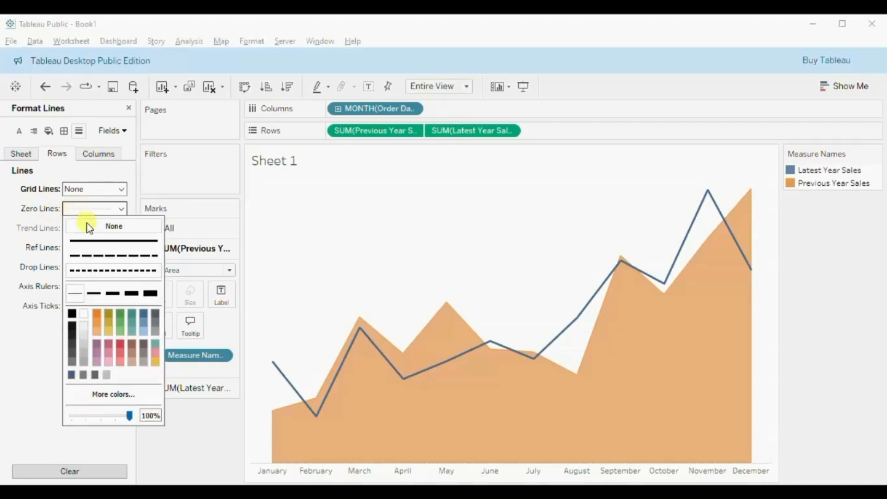
{"action": "left_click", "coordinate": [87, 225]}
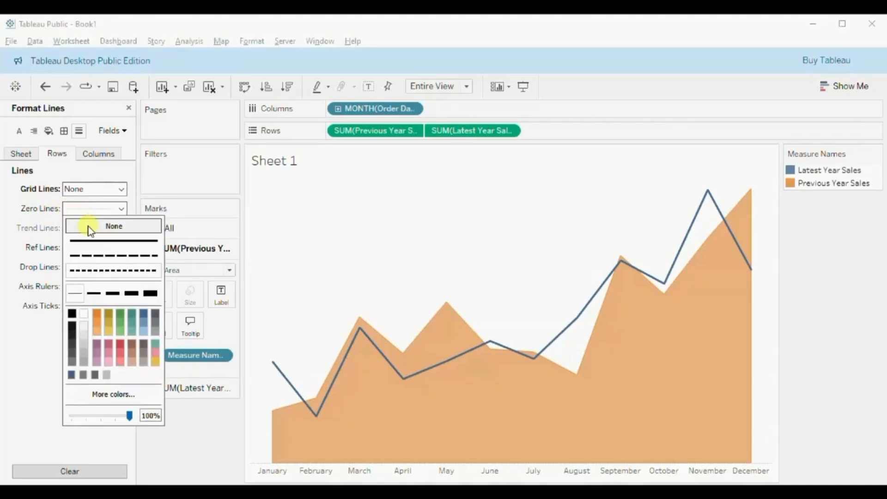
{"action": "left_click", "coordinate": [194, 424]}
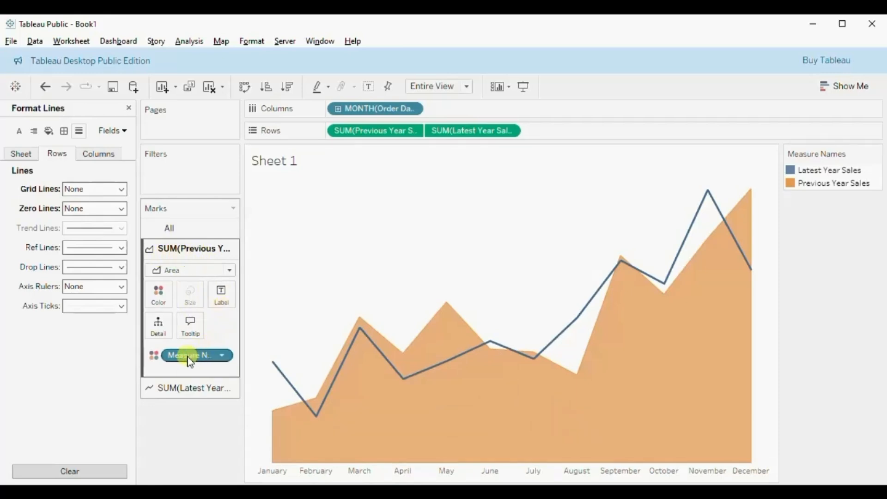
Remove Measure Names from the Previous Year Sales marks and colour the area light grey
{"action": "left_click_drag", "start_coordinate": [190, 360], "coordinate": [104, 356]}
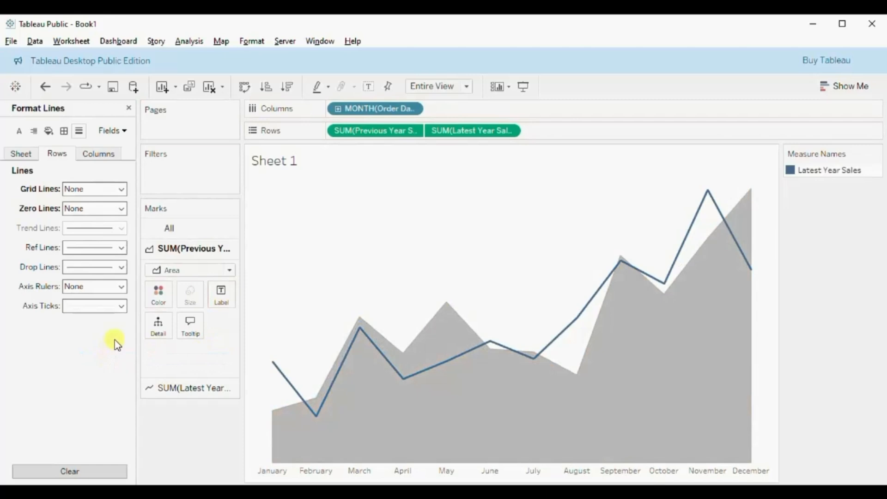
{"action": "left_click", "coordinate": [159, 294]}
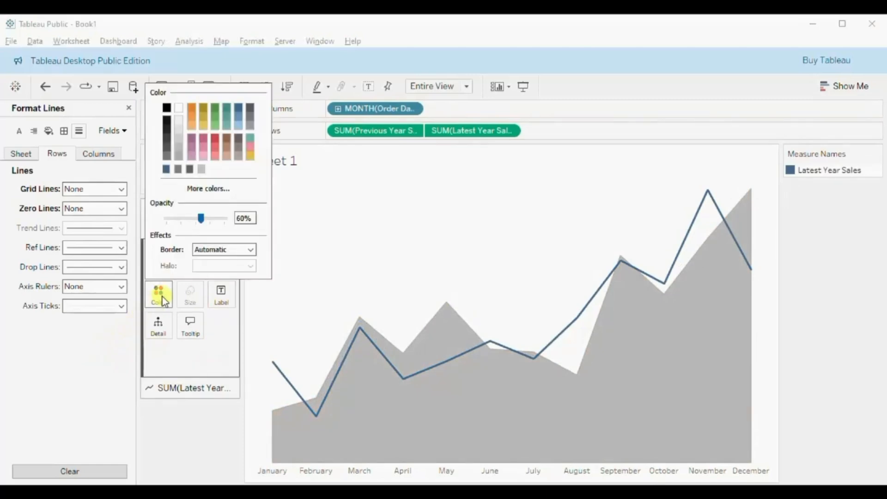
{"action": "left_click", "coordinate": [178, 122]}
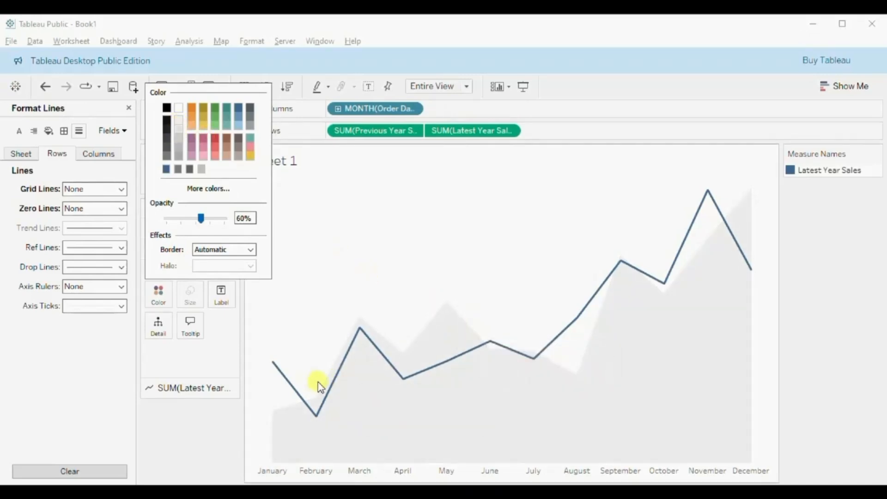
{"action": "left_click", "coordinate": [221, 429]}
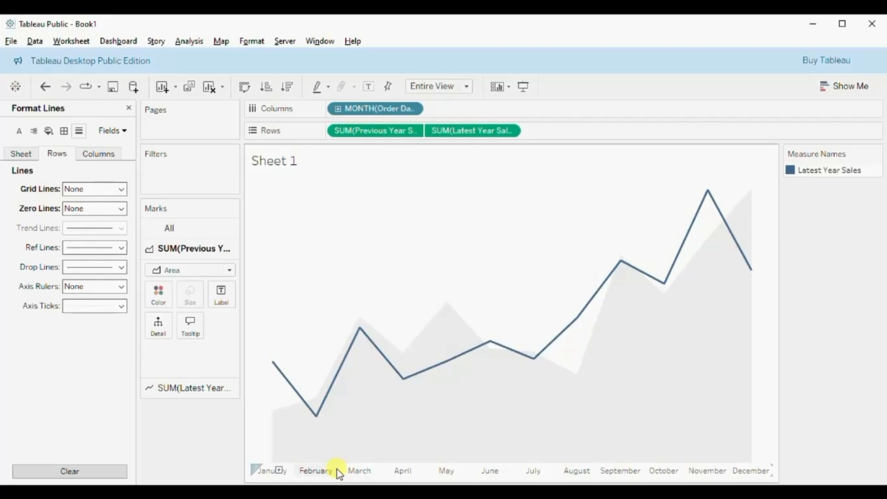
Format the month headers along the chart to use the Abbreviation date style
{"action": "mouse_move", "coordinate": [405, 367]}
{"action": "left_click", "coordinate": [307, 473]}
{"action": "right_click", "coordinate": [307, 472]}
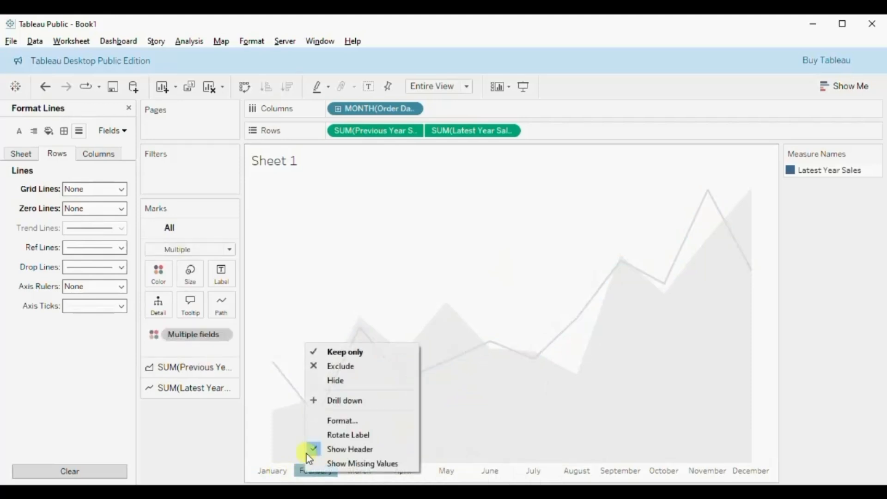
{"action": "left_click", "coordinate": [326, 421]}
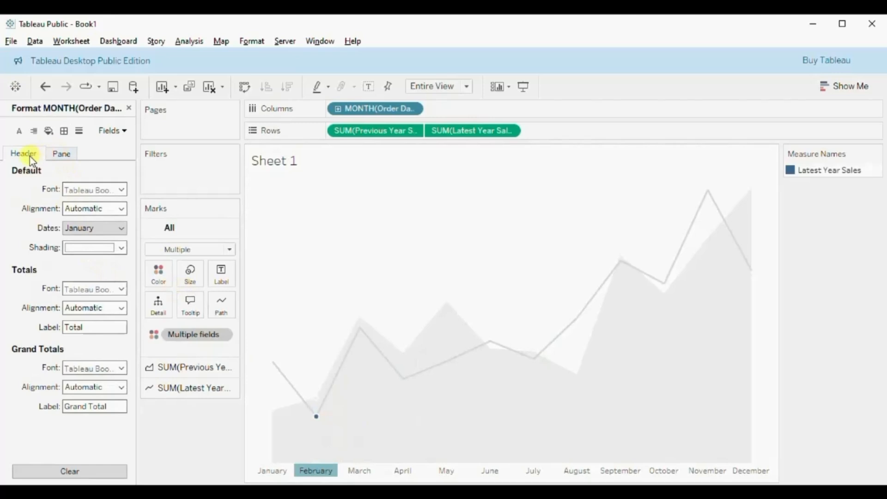
{"action": "left_click", "coordinate": [81, 228]}
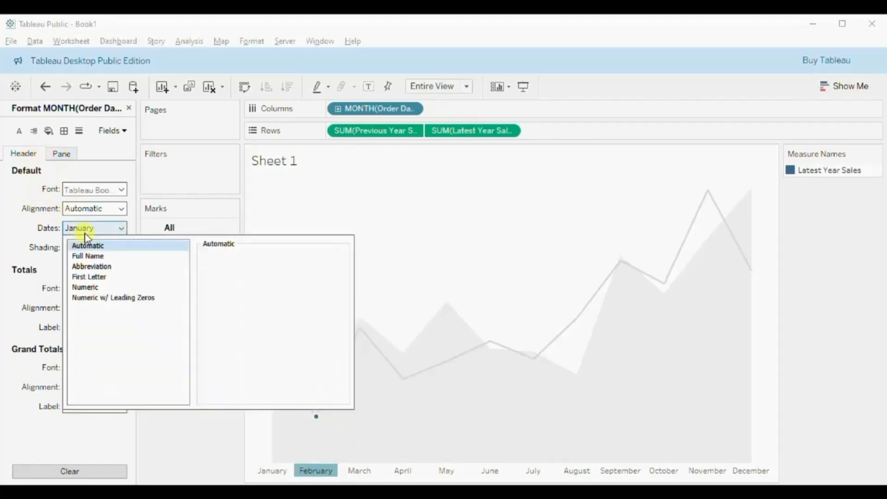
{"action": "left_click", "coordinate": [87, 267]}
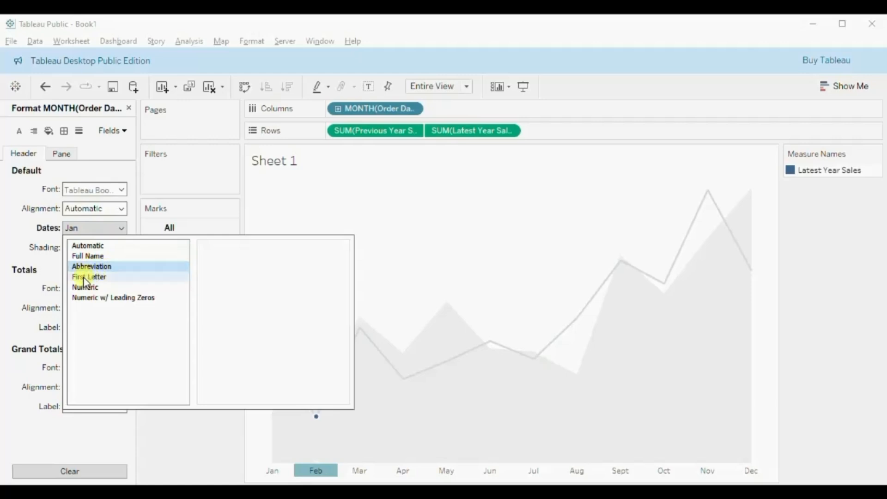
{"action": "left_click", "coordinate": [87, 277]}
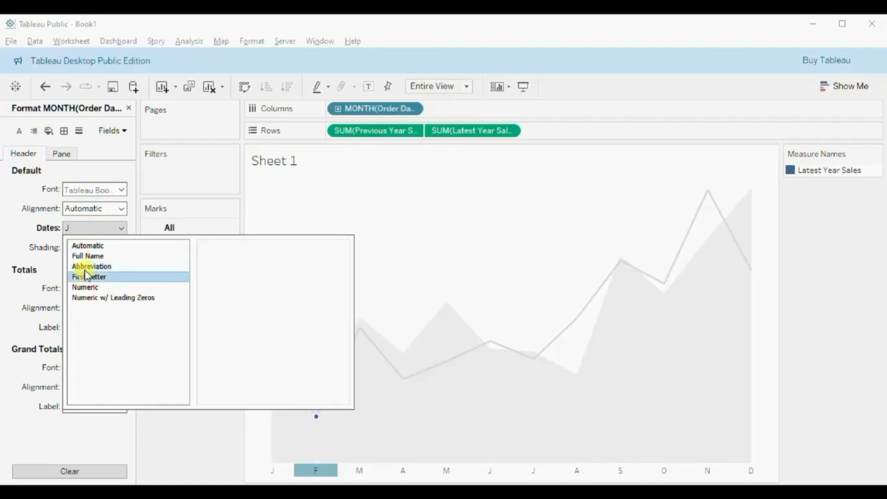
{"action": "left_click", "coordinate": [87, 267]}
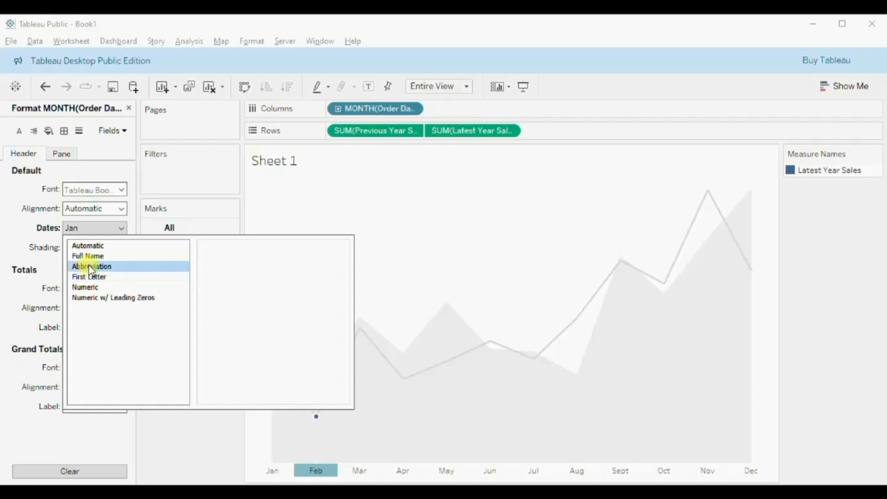
{"action": "left_click", "coordinate": [208, 424]}
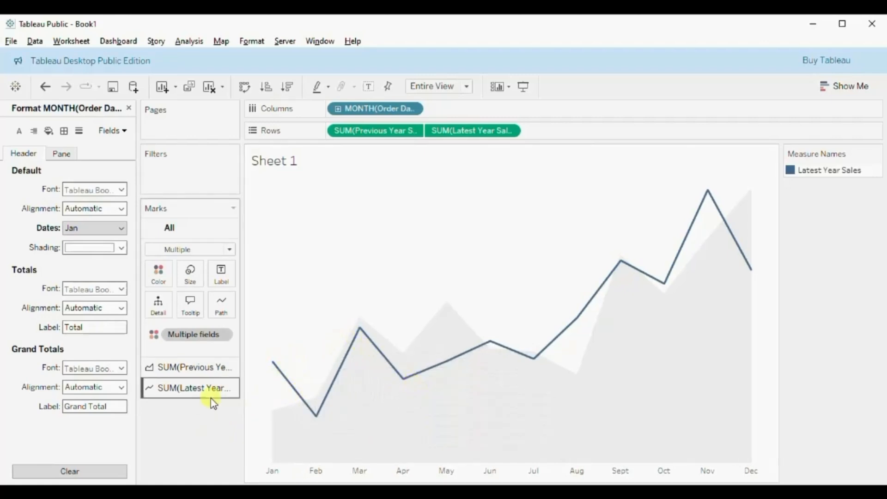
Show mark labels on the Latest Year Sales line
{"action": "left_click", "coordinate": [192, 391]}
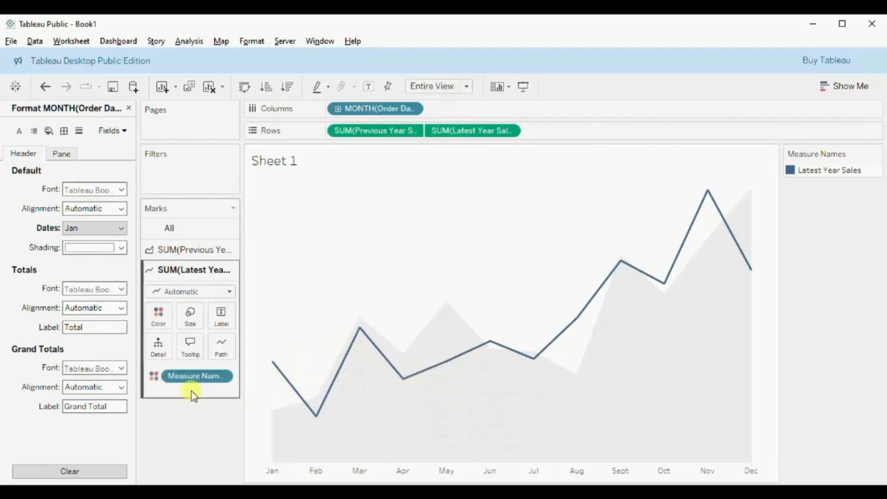
{"action": "left_click", "coordinate": [221, 316]}
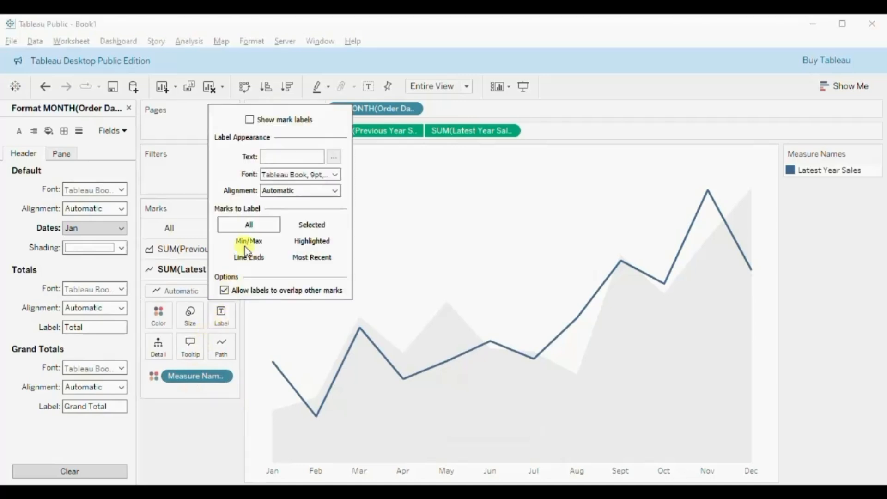
{"action": "left_click", "coordinate": [250, 120]}
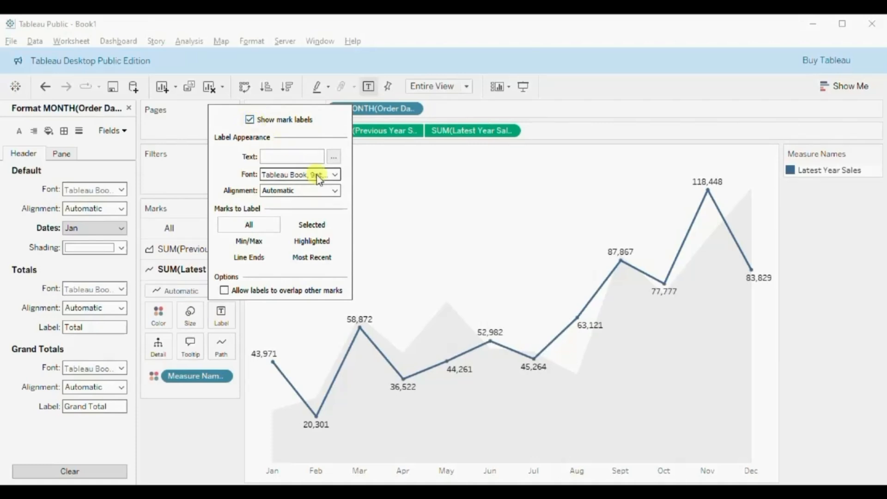
{"action": "left_click", "coordinate": [381, 266]}
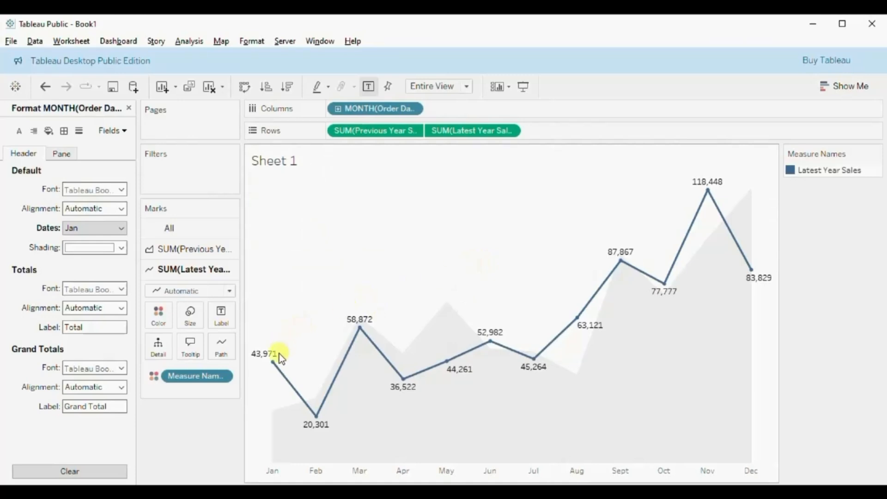
Limit the Latest Year Sales line's labels to the minimum and maximum values
{"action": "mouse_move", "coordinate": [697, 271]}
{"action": "left_click", "coordinate": [222, 318]}
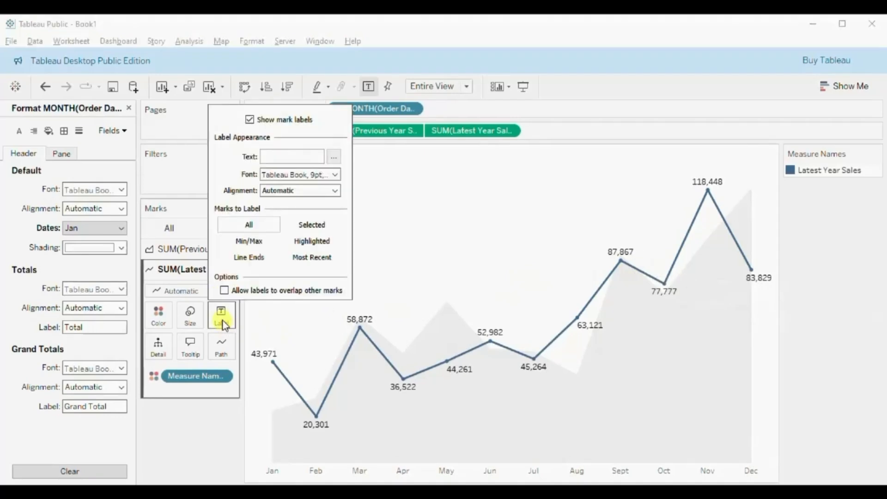
{"action": "left_click", "coordinate": [245, 243]}
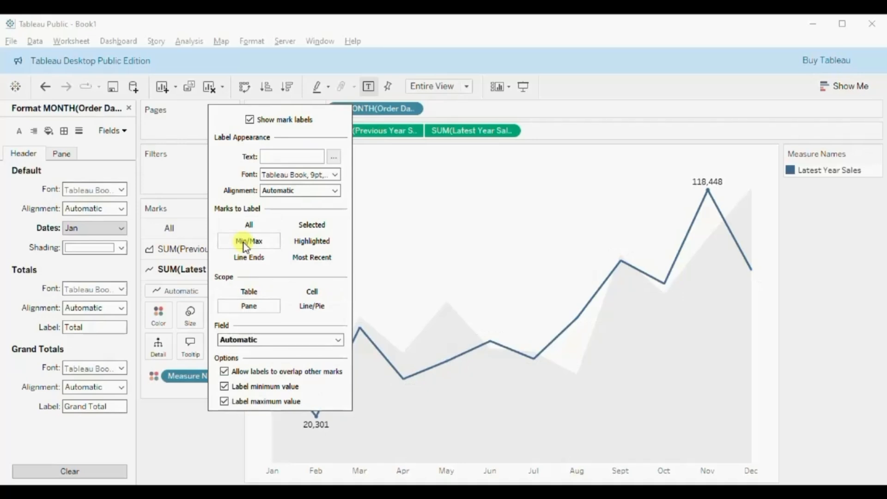
{"action": "left_click", "coordinate": [431, 239]}
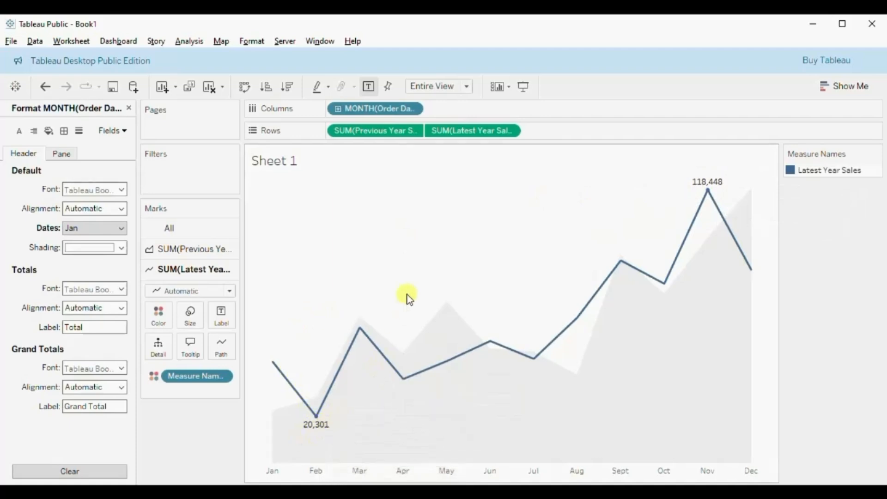
Set the default number format of Latest Year Sales to Currency (Custom) with 0 decimal places and a $ prefix
{"action": "left_click", "coordinate": [129, 108]}
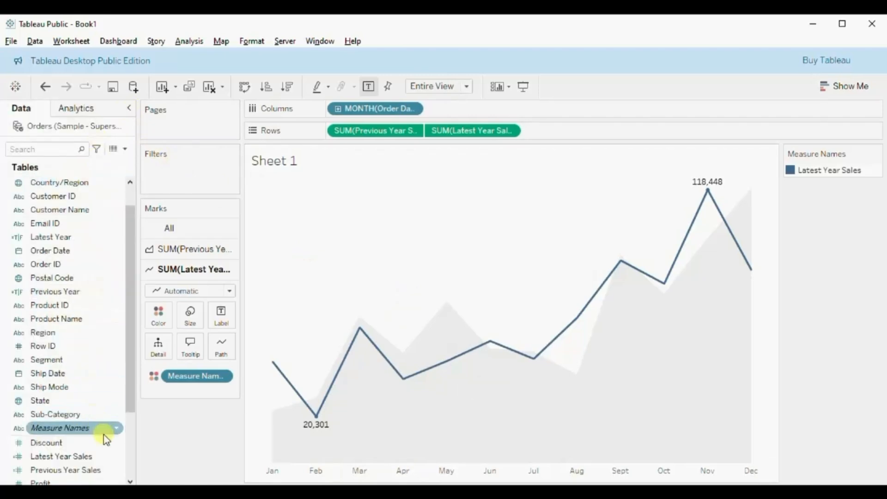
{"action": "right_click", "coordinate": [114, 457]}
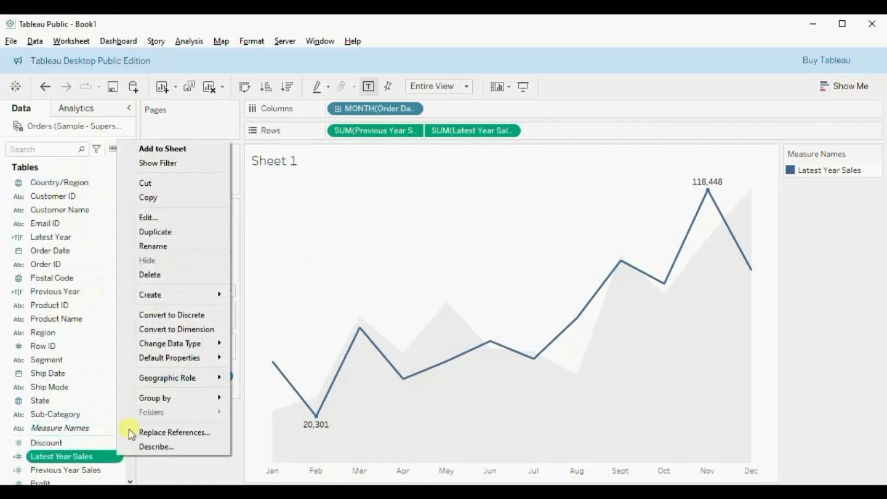
{"action": "mouse_move", "coordinate": [159, 358]}
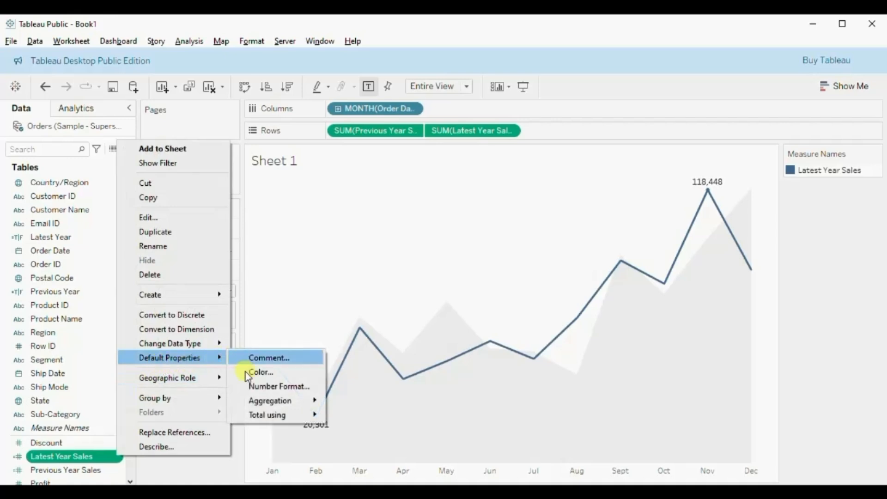
{"action": "left_click", "coordinate": [246, 387]}
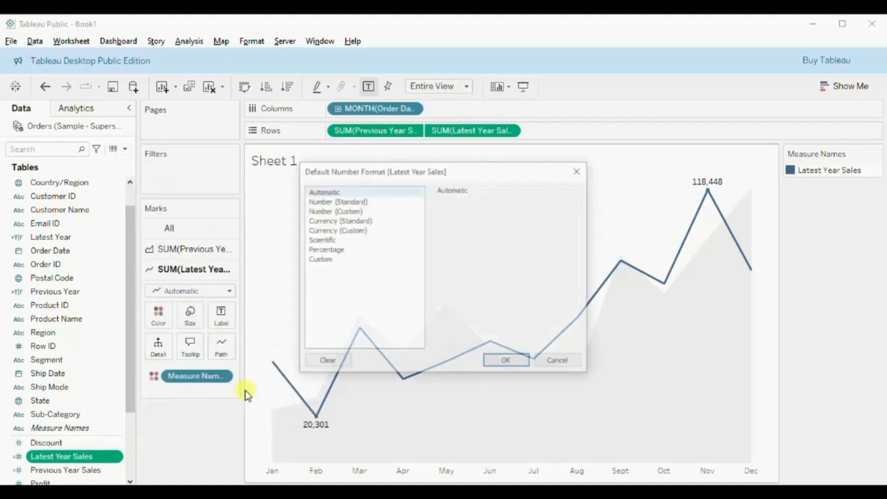
{"action": "left_click", "coordinate": [336, 231]}
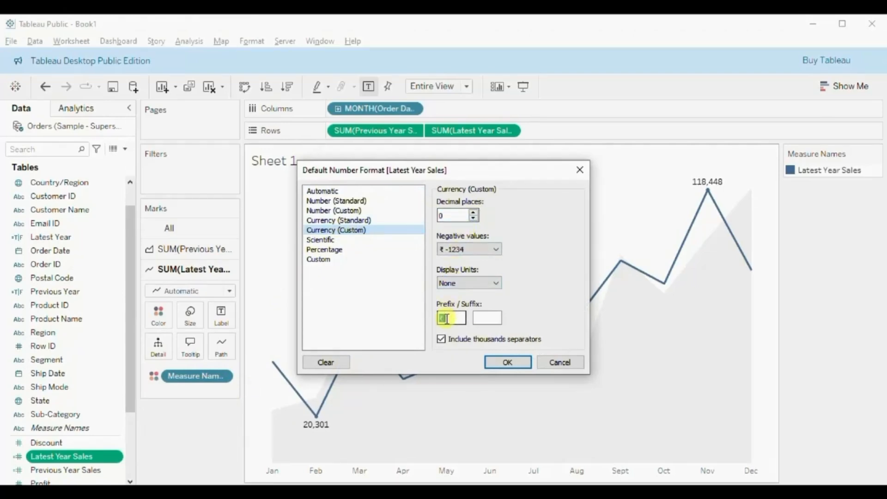
{"action": "type", "text": "$"}
{"action": "left_click", "coordinate": [497, 362]}
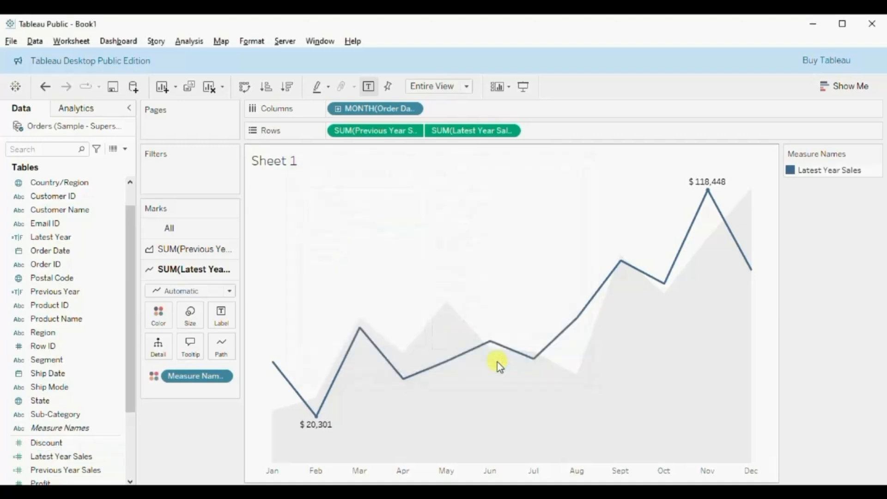
Set the default number format of Previous Year Sales to Currency (Custom) with 0 decimal places and a $ prefix
{"action": "left_click", "coordinate": [113, 472]}
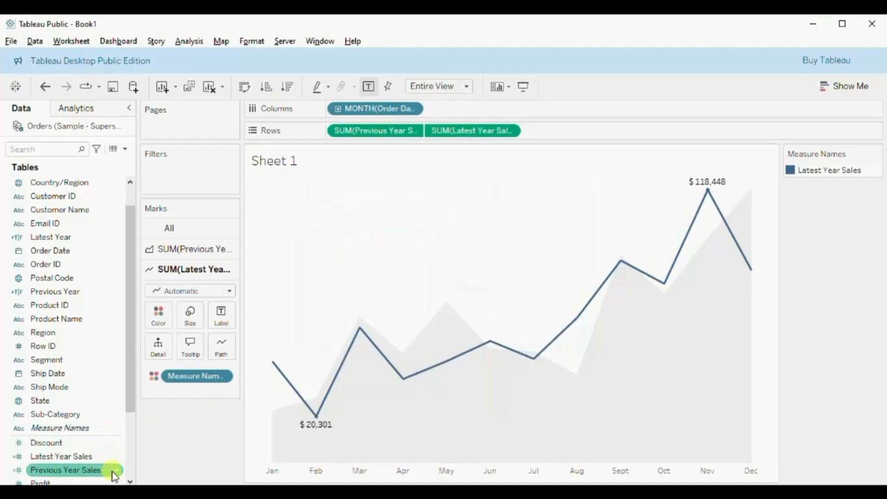
{"action": "left_click", "coordinate": [119, 472]}
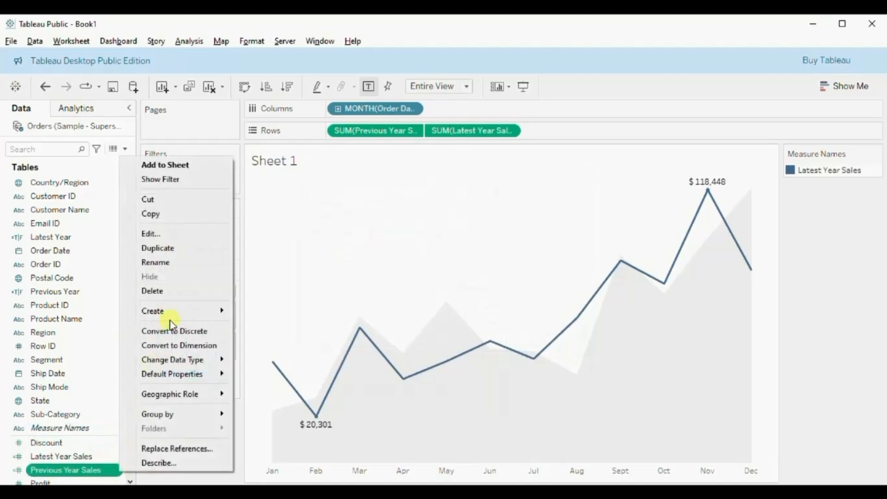
{"action": "mouse_move", "coordinate": [228, 373]}
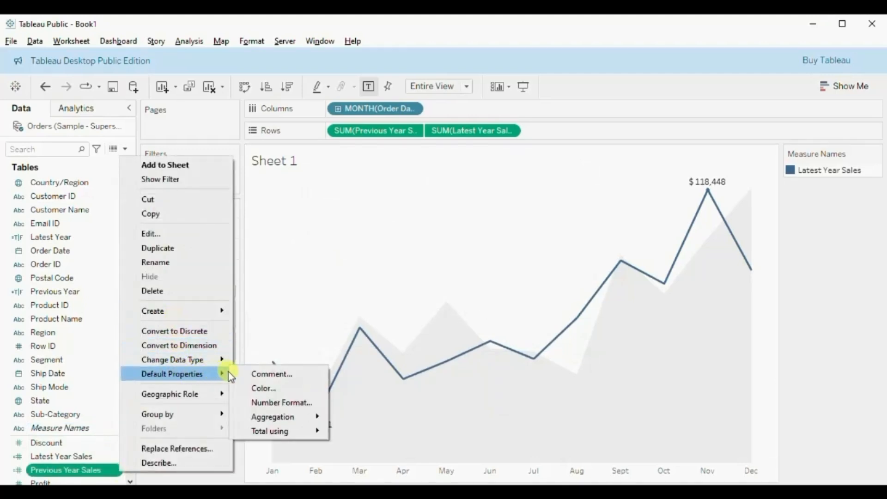
{"action": "left_click", "coordinate": [249, 402]}
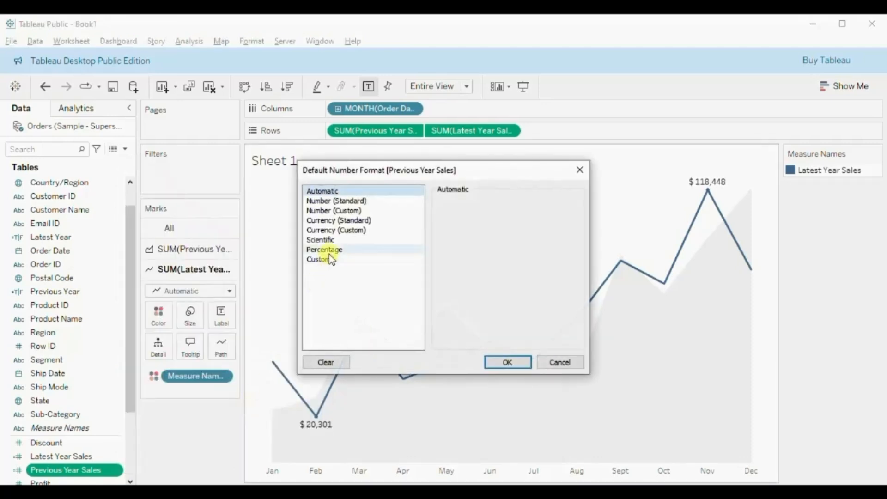
{"action": "left_click", "coordinate": [331, 231]}
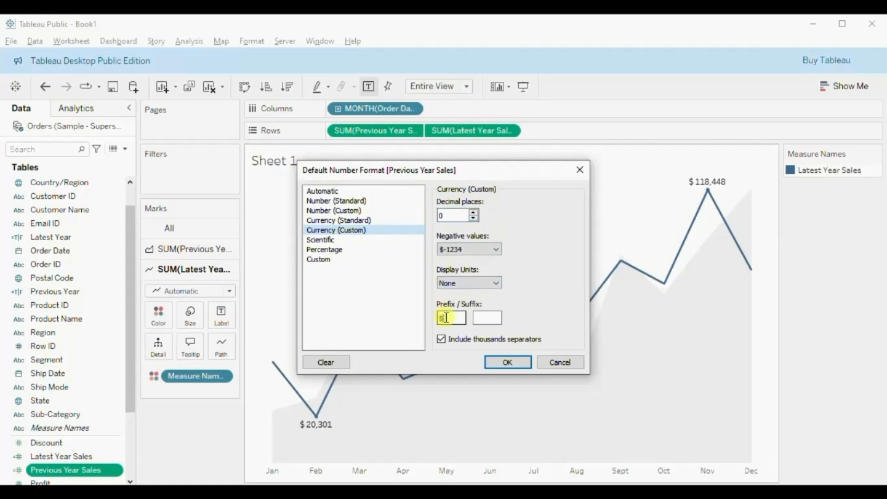
{"action": "left_click", "coordinate": [493, 362]}
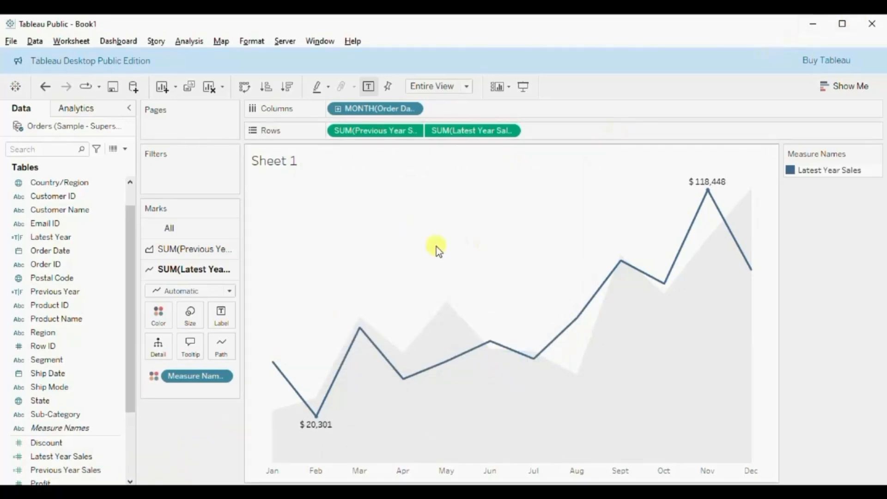
Maximize the window and rename Sheet 1 as Sales Trend
{"action": "left_click", "coordinate": [842, 24]}
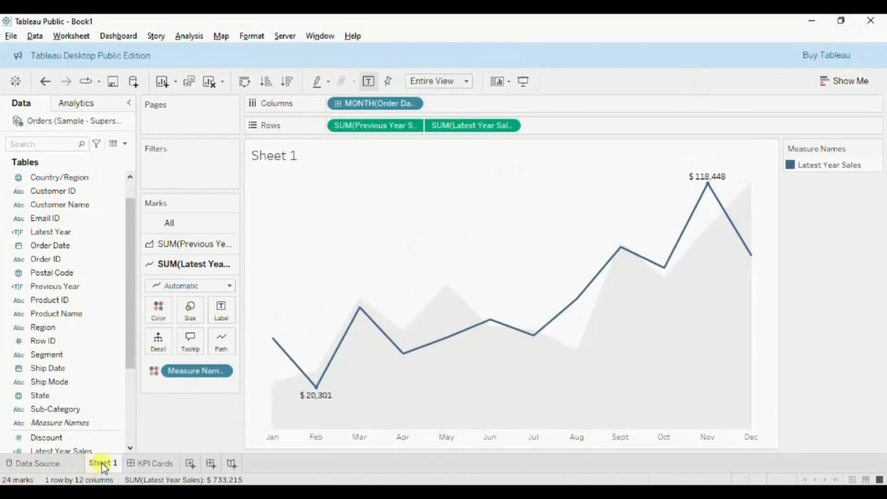
{"action": "type", "text": "Sales Trend"}
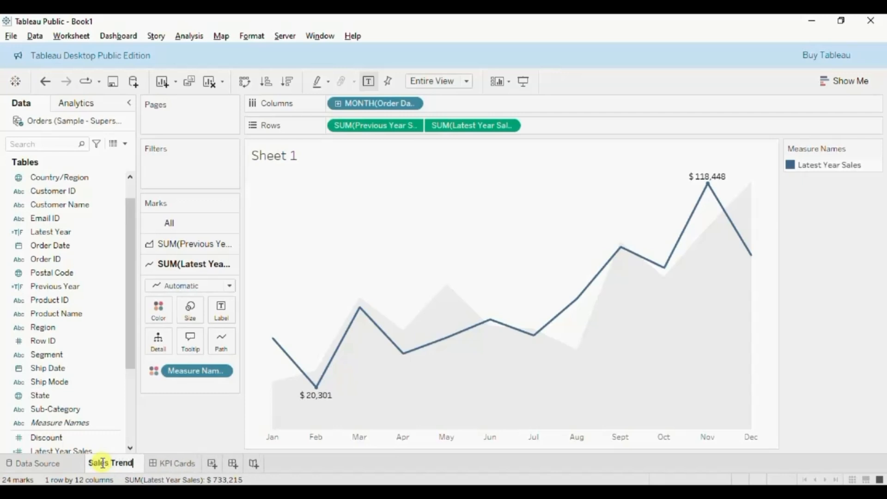
{"action": "key", "text": "Return"}
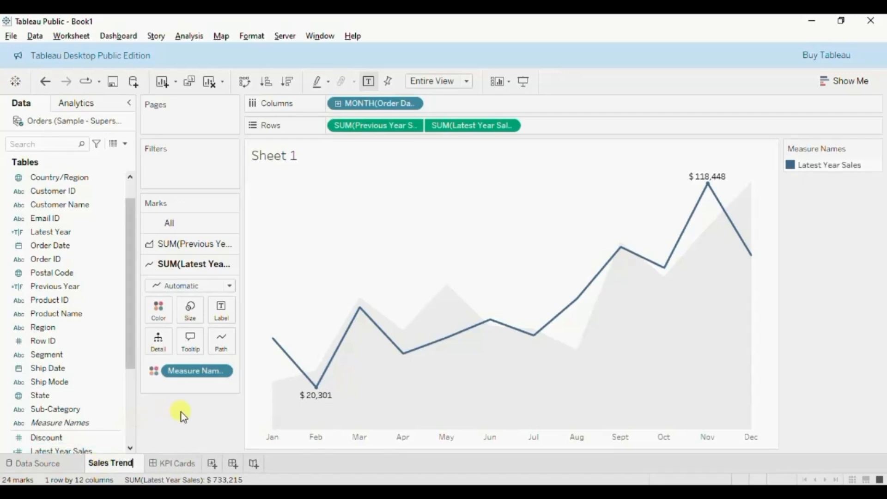
Add the year of Order Date as detail to the Latest Year Sales marks, hide the null indicator and review the tooltip
{"action": "mouse_move", "coordinate": [381, 406]}
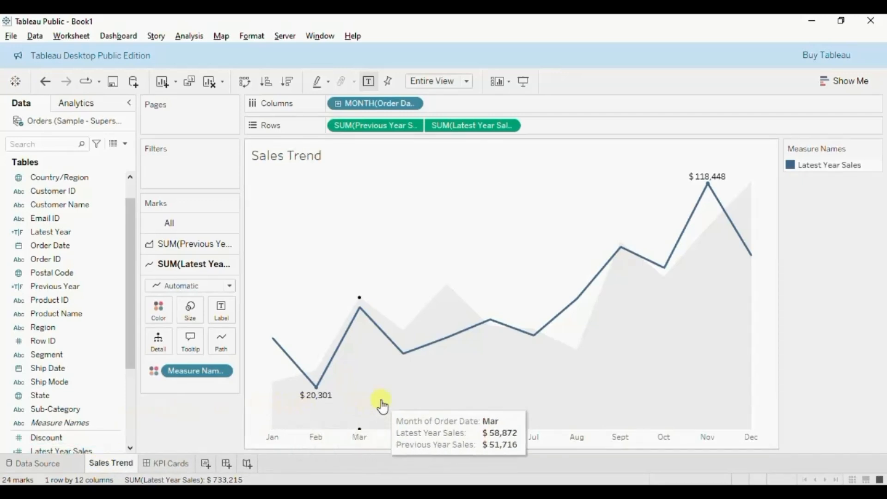
{"action": "mouse_move", "coordinate": [436, 396]}
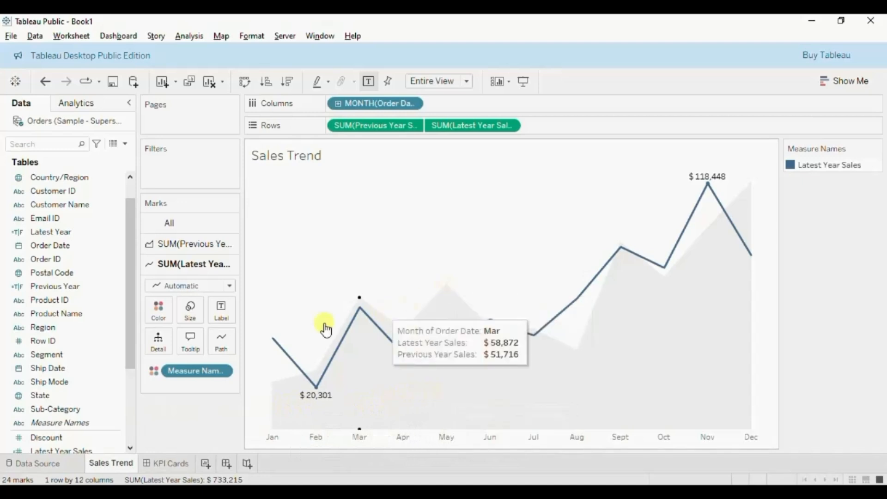
{"action": "mouse_move", "coordinate": [272, 340]}
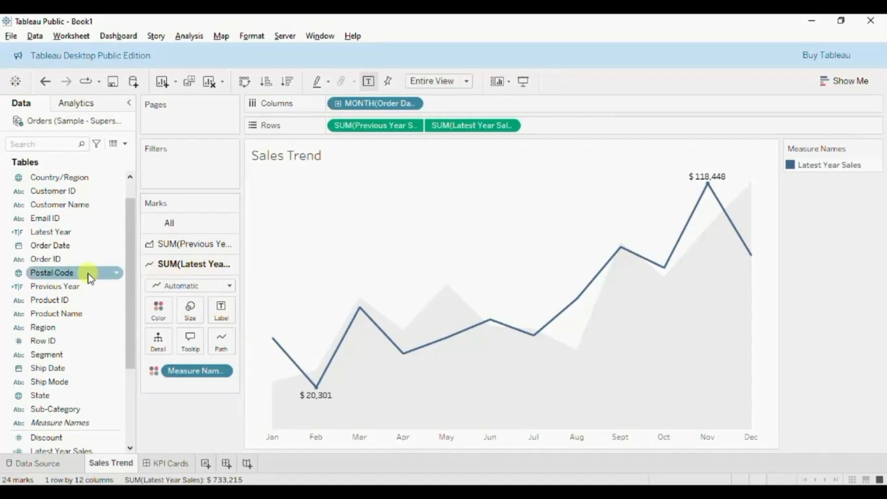
{"action": "left_click_drag", "start_coordinate": [50, 246], "coordinate": [157, 333]}
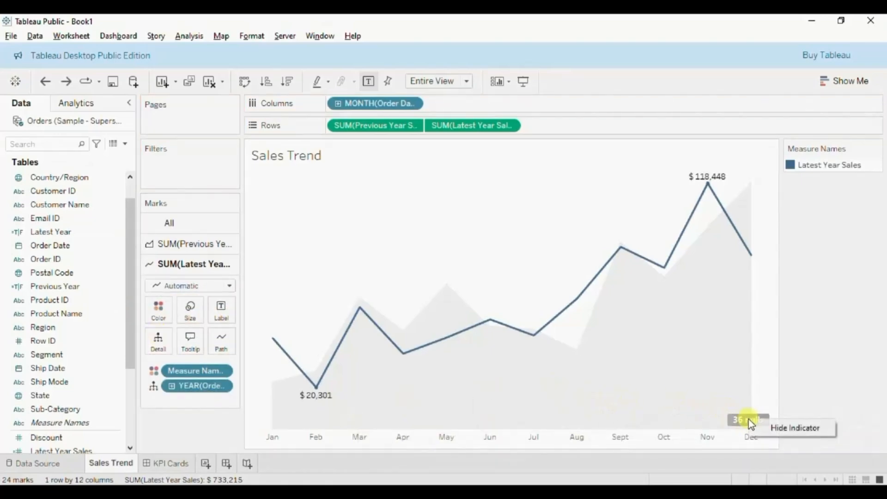
{"action": "left_click", "coordinate": [775, 425]}
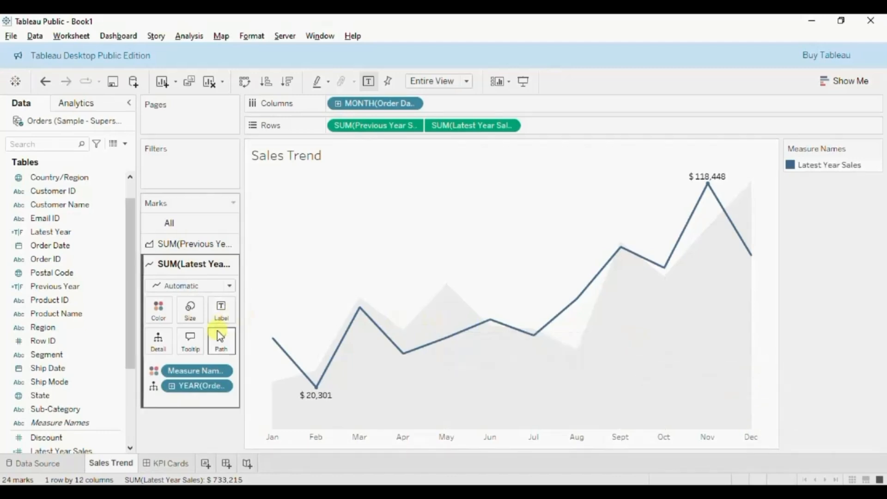
{"action": "left_click", "coordinate": [192, 343]}
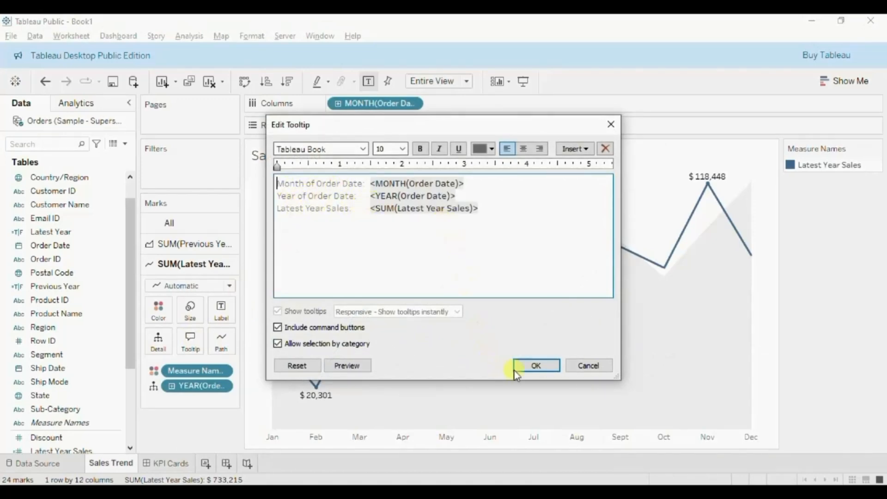
{"action": "left_click", "coordinate": [531, 366]}
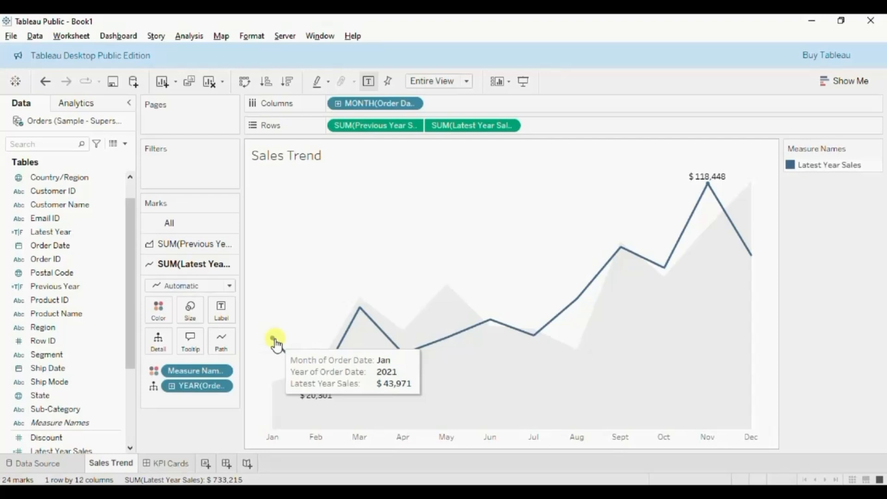
Add the year of Order Date as detail to the Previous Year Sales marks and review their tooltip
{"action": "left_click", "coordinate": [183, 245]}
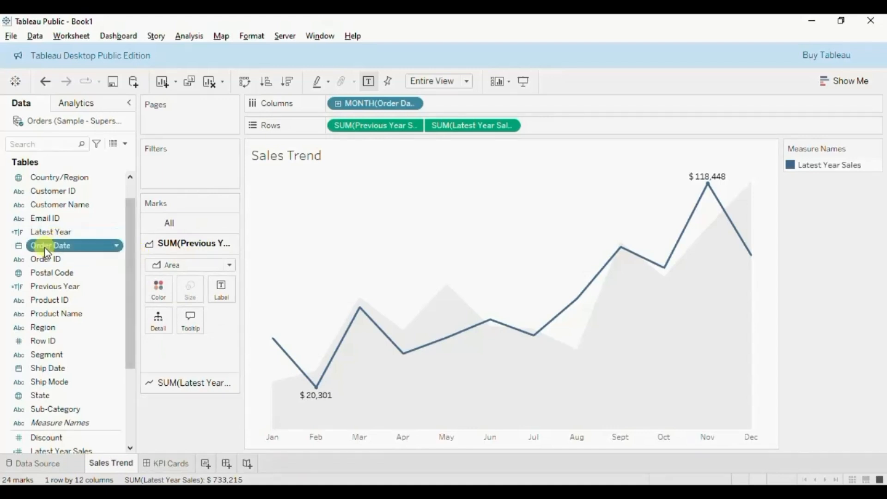
{"action": "left_click_drag", "start_coordinate": [58, 245], "coordinate": [156, 316]}
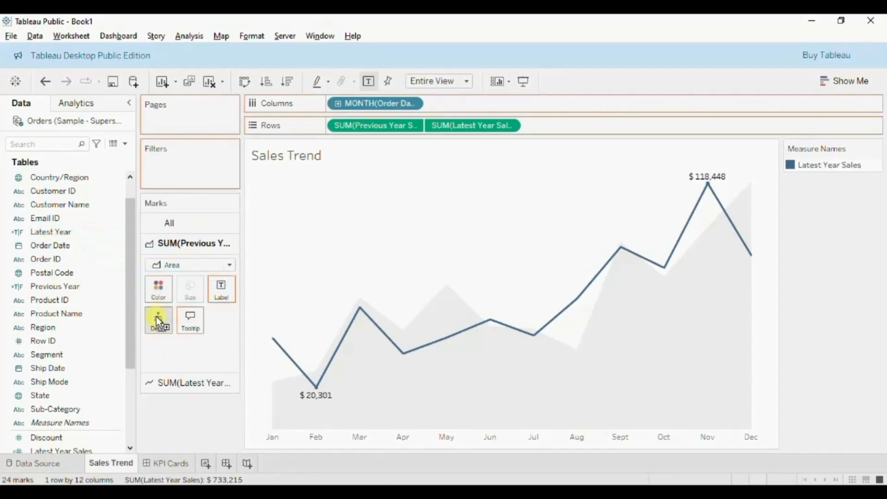
{"action": "left_click", "coordinate": [190, 317]}
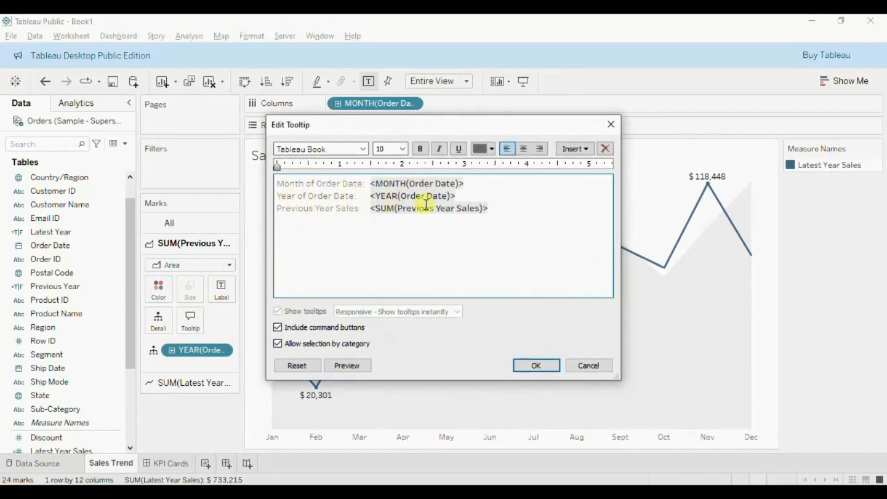
{"action": "left_click", "coordinate": [521, 365]}
{"action": "mouse_move", "coordinate": [441, 287]}
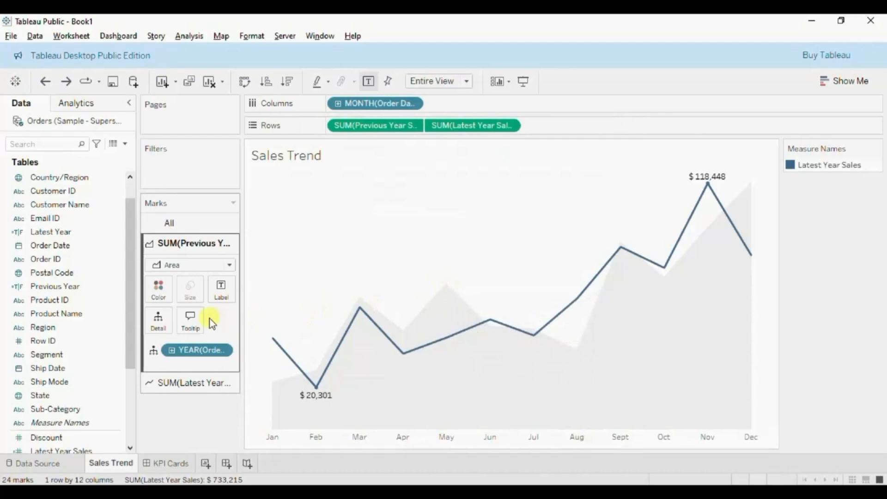
Delete the Previous Year Sales line from the tooltip of the Previous Year Sales area marks
{"action": "left_click", "coordinate": [190, 322]}
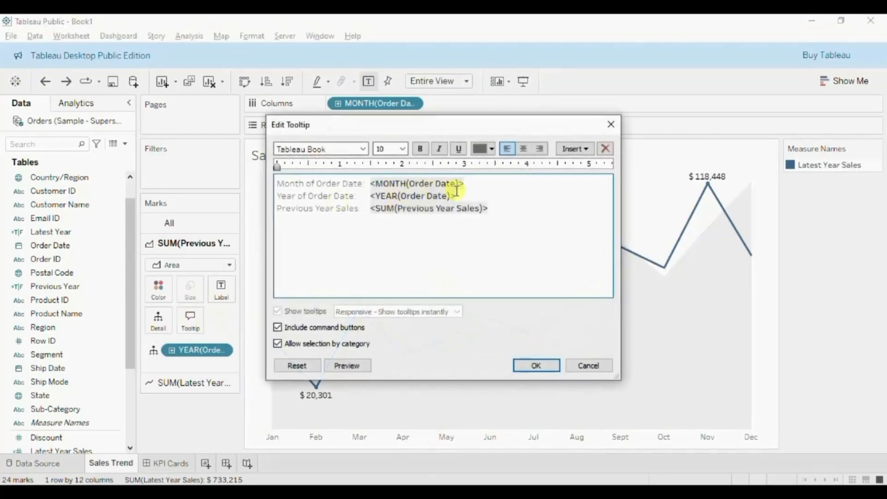
{"action": "left_click_drag", "start_coordinate": [457, 196], "coordinate": [523, 225]}
{"action": "key", "text": "ctrl+c"}
{"action": "key", "text": "Delete"}
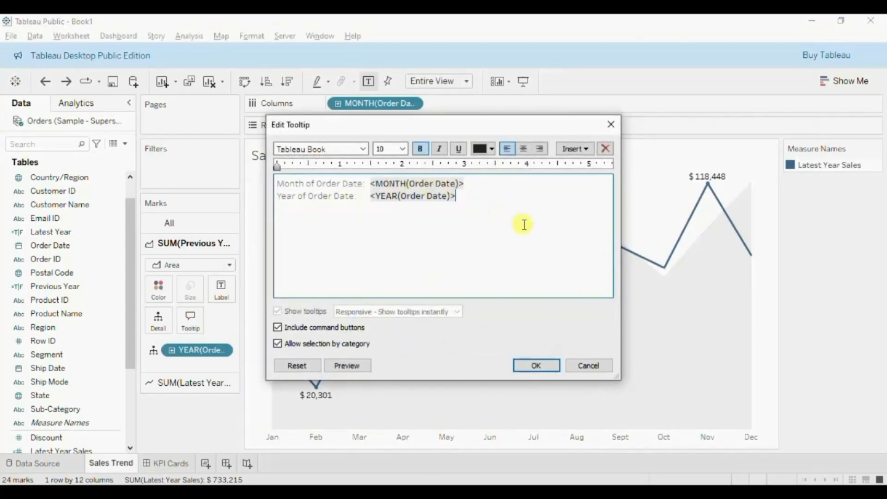
{"action": "left_click", "coordinate": [532, 366]}
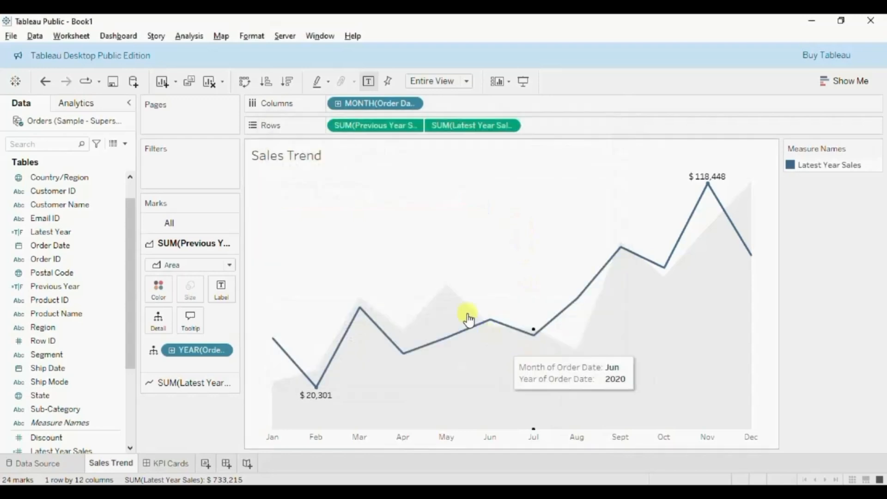
Restore the Previous Year Sales line directly below the Year of Order Date line in the area marks' tooltip
{"action": "left_click", "coordinate": [190, 323]}
{"action": "left_click", "coordinate": [475, 195]}
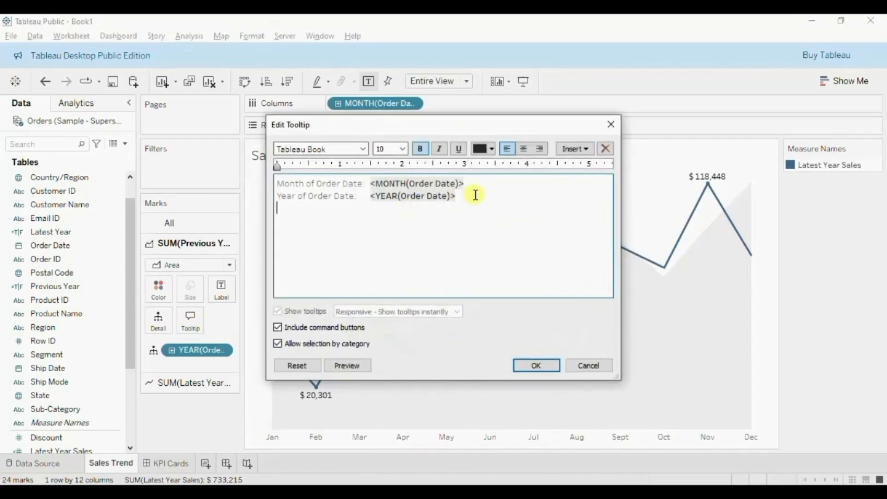
{"action": "key", "text": "Return"}
{"action": "key", "text": "ctrl+v"}
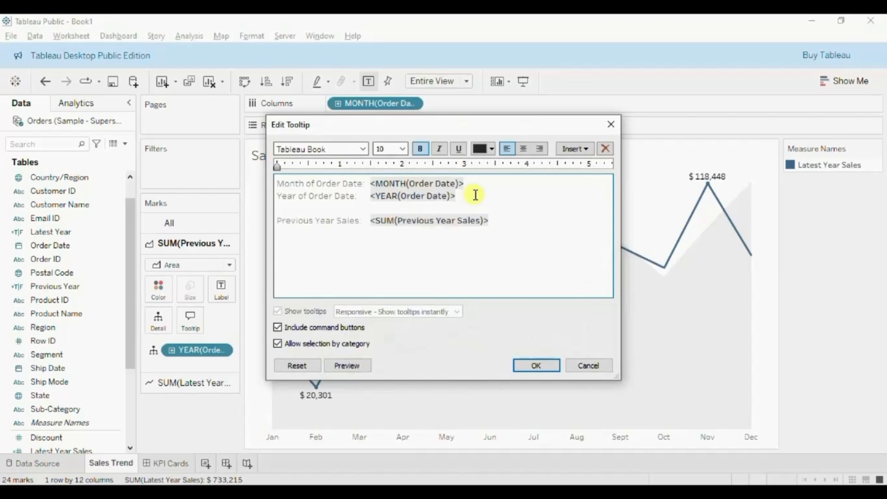
{"action": "left_click", "coordinate": [445, 206]}
{"action": "key", "text": "Delete"}
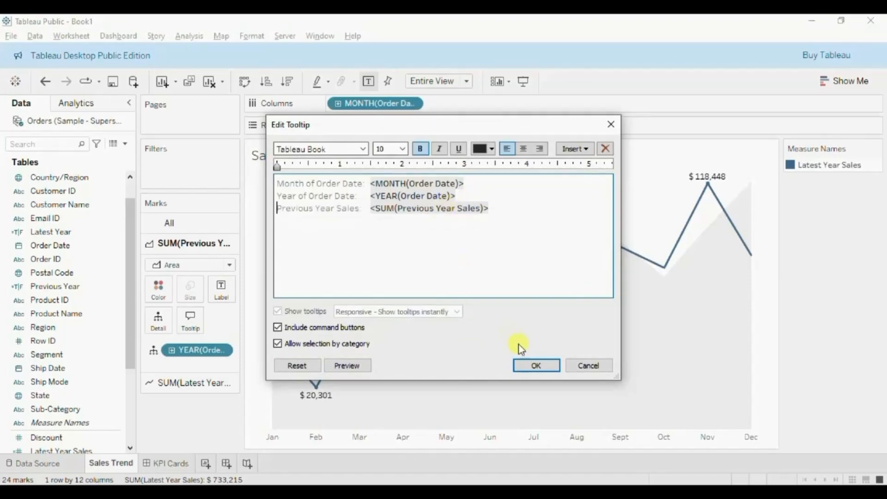
{"action": "left_click", "coordinate": [526, 365]}
Examine the tooltips of both years' marks across several months and the Previous Year Sales line in the tooltip text
{"action": "mouse_move", "coordinate": [446, 294]}
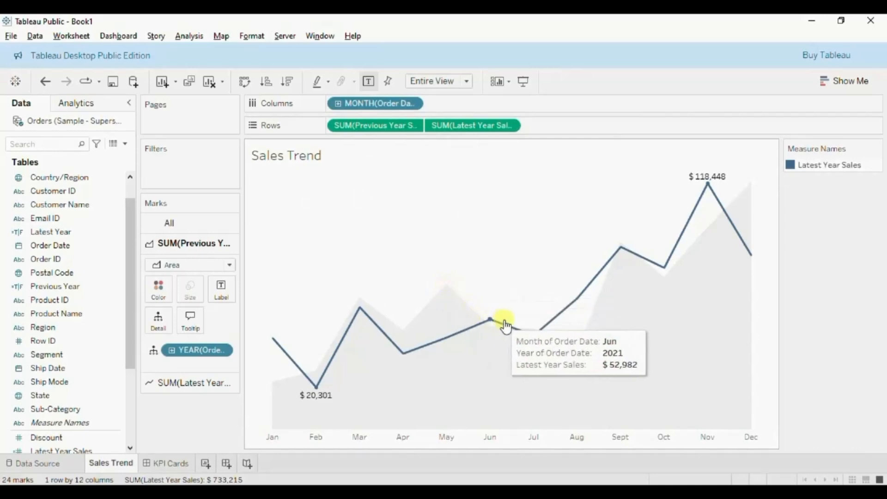
{"action": "mouse_move", "coordinate": [365, 314]}
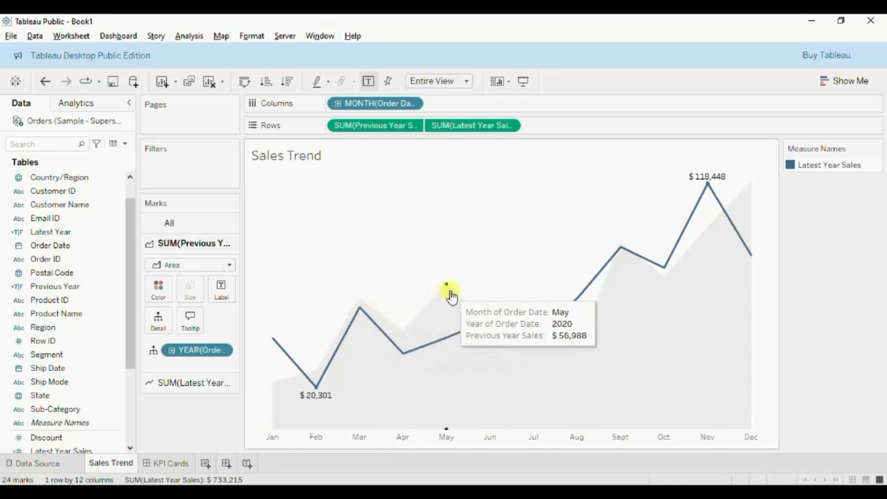
{"action": "left_click", "coordinate": [192, 323]}
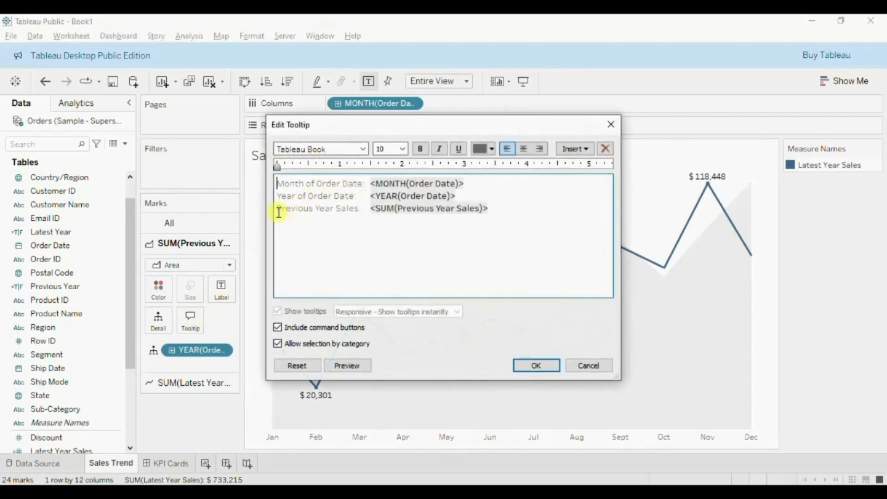
{"action": "left_click_drag", "start_coordinate": [279, 209], "coordinate": [495, 207]}
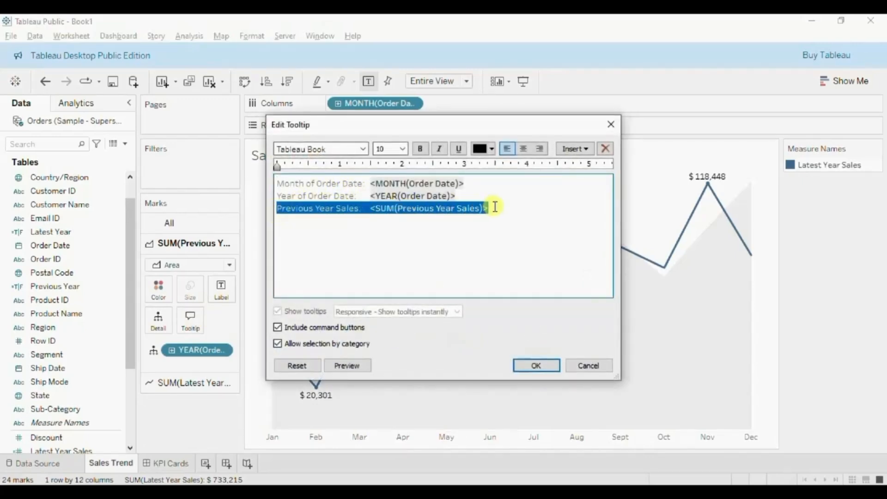
{"action": "left_click", "coordinate": [612, 124]}
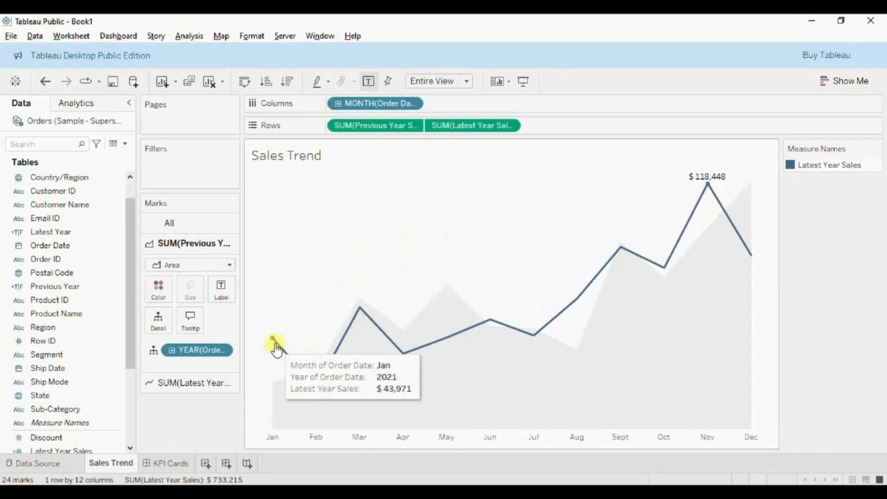
{"action": "mouse_move", "coordinate": [317, 391]}
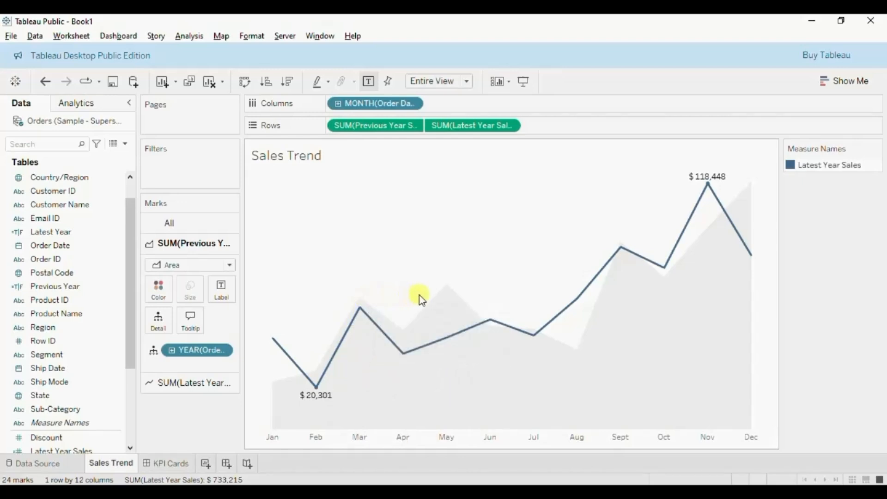
{"action": "mouse_move", "coordinate": [441, 295]}
{"action": "mouse_move", "coordinate": [607, 391]}
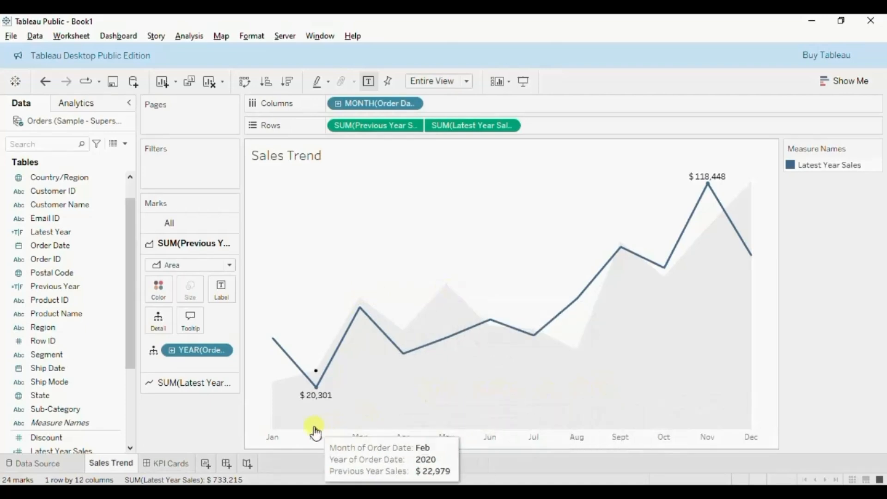
Check the KPI Cards dashboard and add a new worksheet named Total Sales, placed between Sales Trend and KPI Cards
{"action": "left_click", "coordinate": [174, 463]}
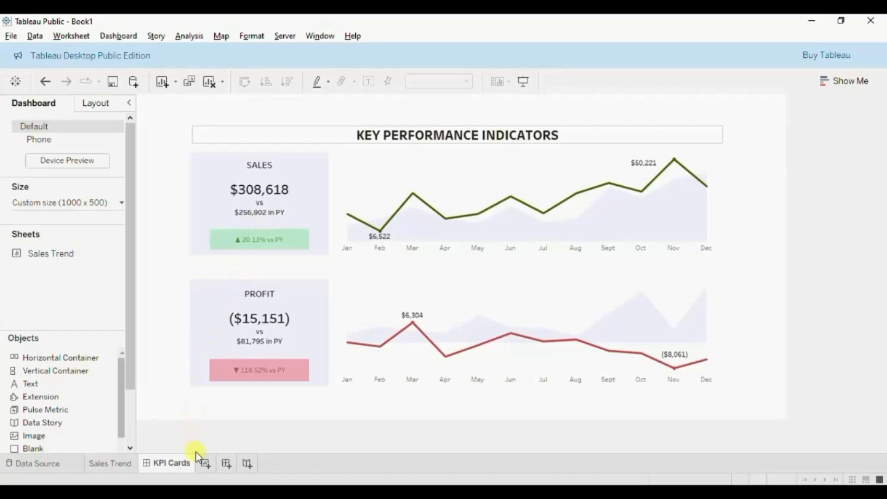
{"action": "left_click", "coordinate": [205, 464]}
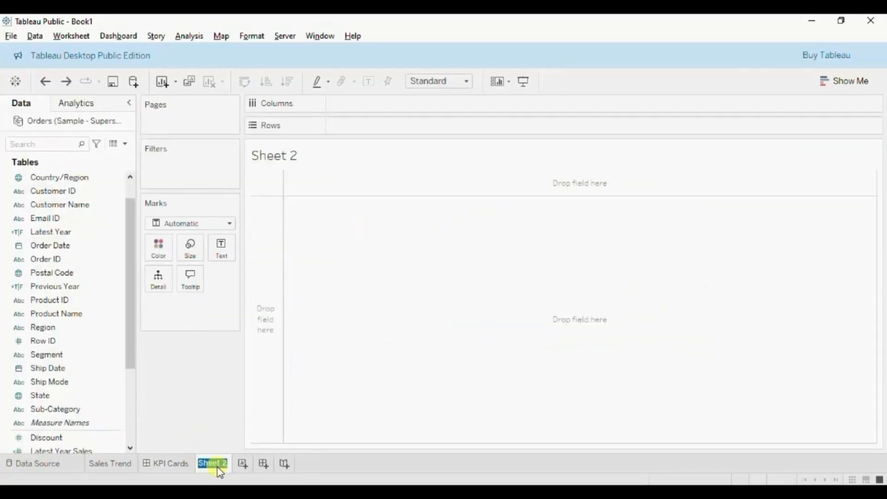
{"action": "type", "text": "Total Sales"}
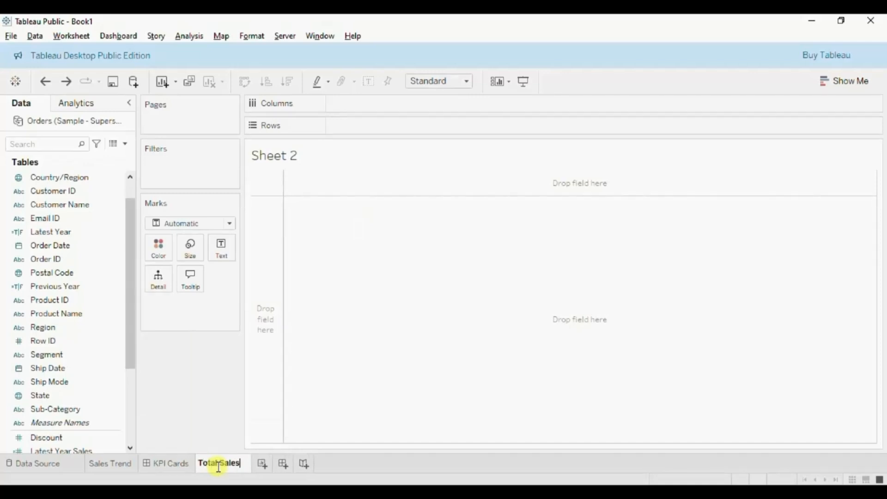
{"action": "key", "text": "Return"}
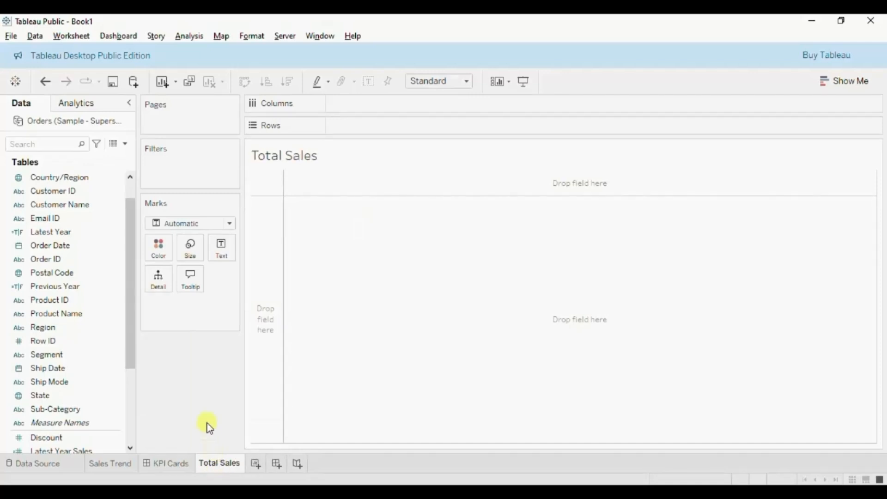
{"action": "left_click_drag", "start_coordinate": [218, 461], "coordinate": [147, 468]}
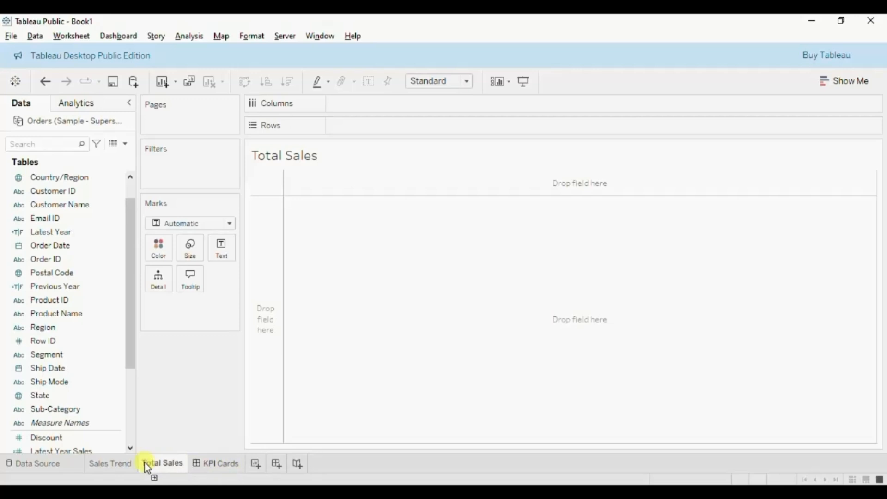
Add Latest Year Sales and Previous Year Sales as text on the Total Sales sheet's marks
{"action": "left_click_drag", "start_coordinate": [133, 349], "coordinate": [132, 367]}
{"action": "left_click_drag", "start_coordinate": [58, 411], "coordinate": [213, 249]}
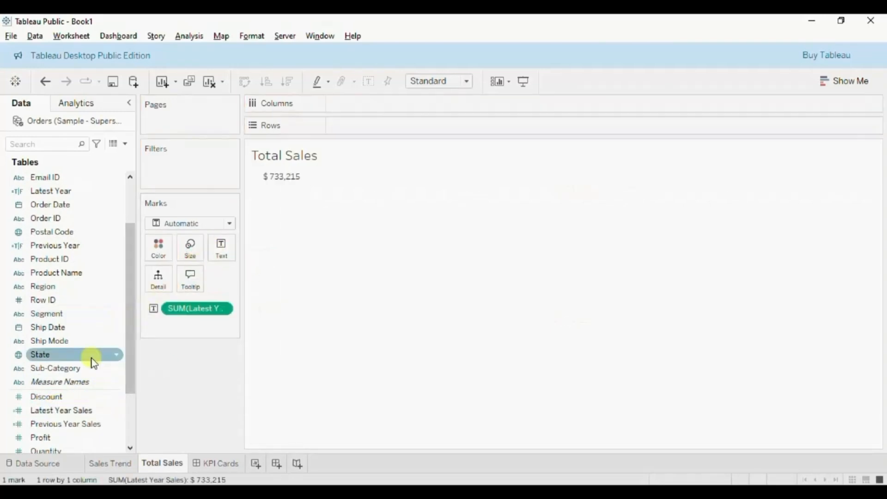
{"action": "left_click_drag", "start_coordinate": [60, 424], "coordinate": [215, 245]}
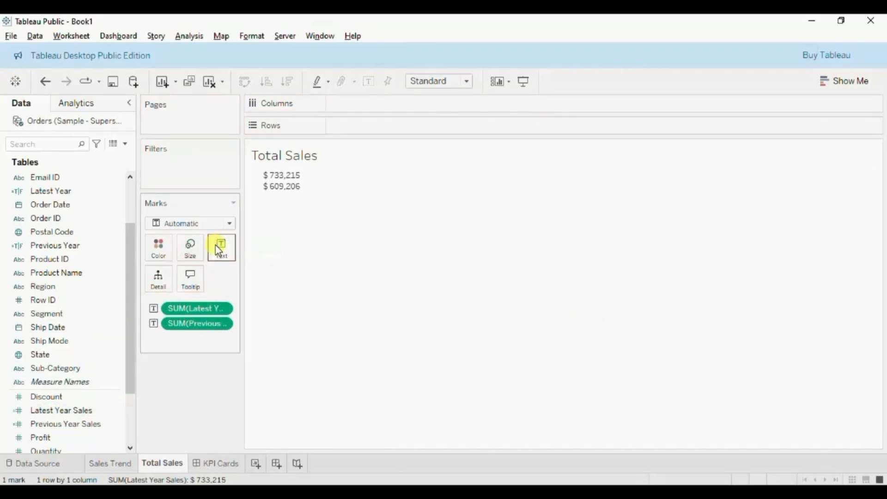
Edit the text label to have a SALES heading followed by two blank lines, "vs" between the two sales values and "in PY" after Previous Year Sales
{"action": "left_click", "coordinate": [227, 256]}
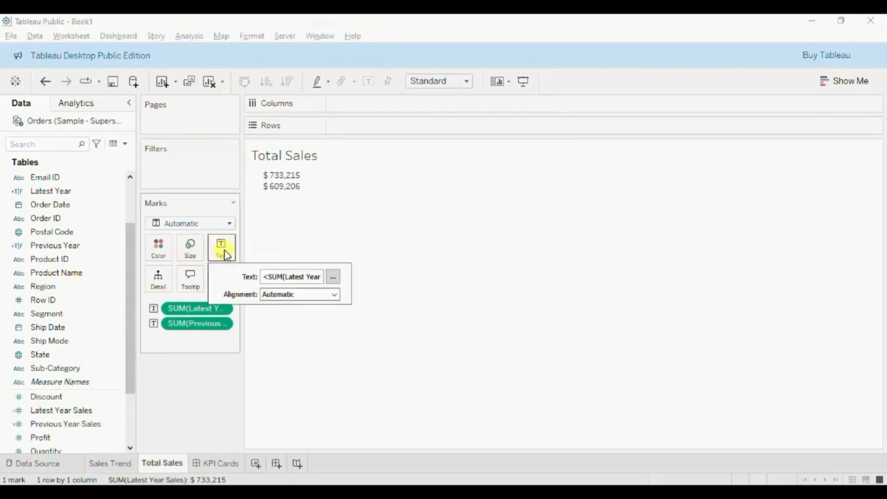
{"action": "left_click", "coordinate": [332, 276]}
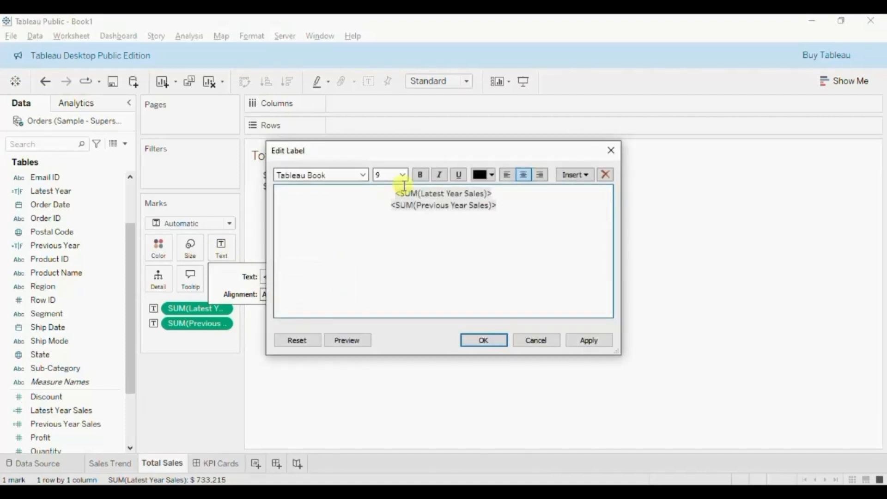
{"action": "key", "text": "Return"}
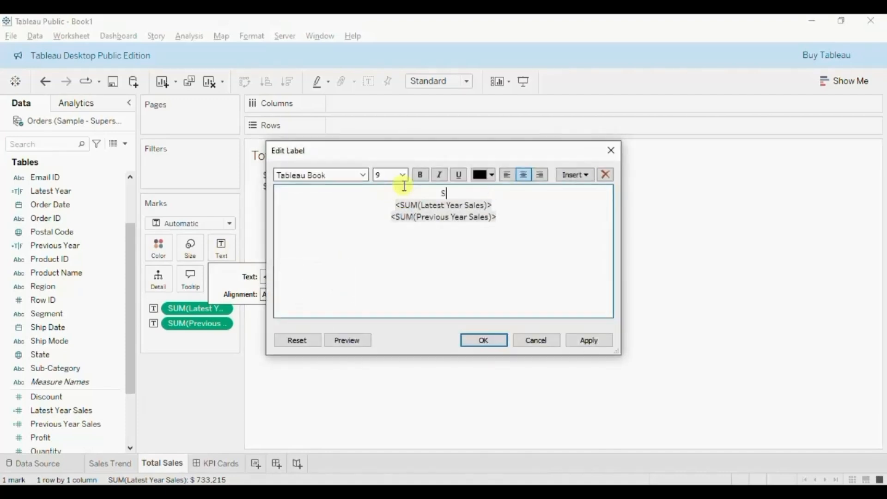
{"action": "type", "text": "SALES"}
{"action": "key", "text": "Return"}
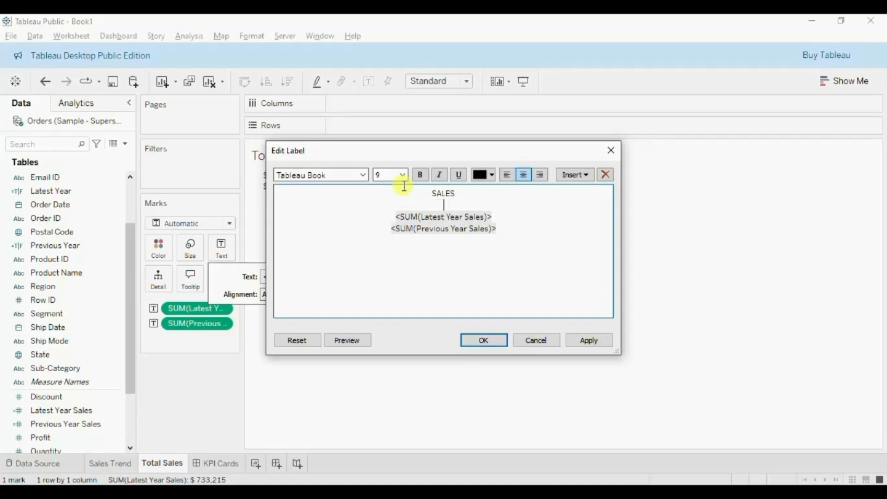
{"action": "key", "text": "Return"}
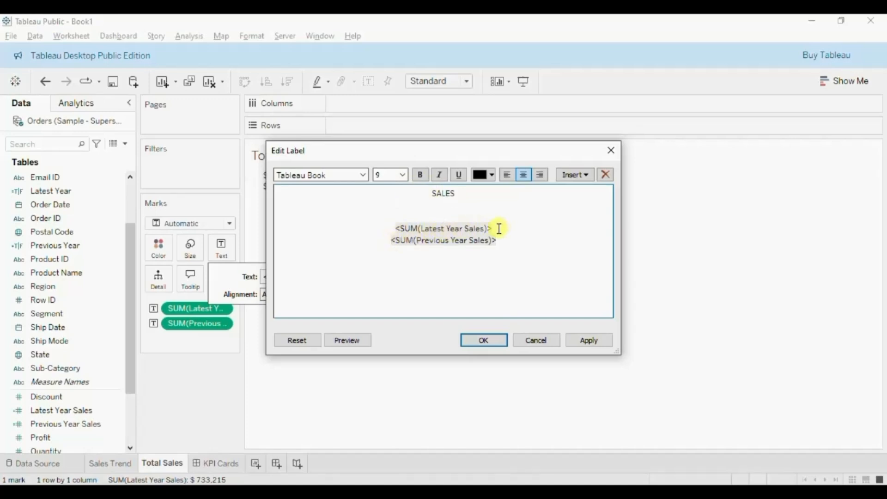
{"action": "key", "text": "Return"}
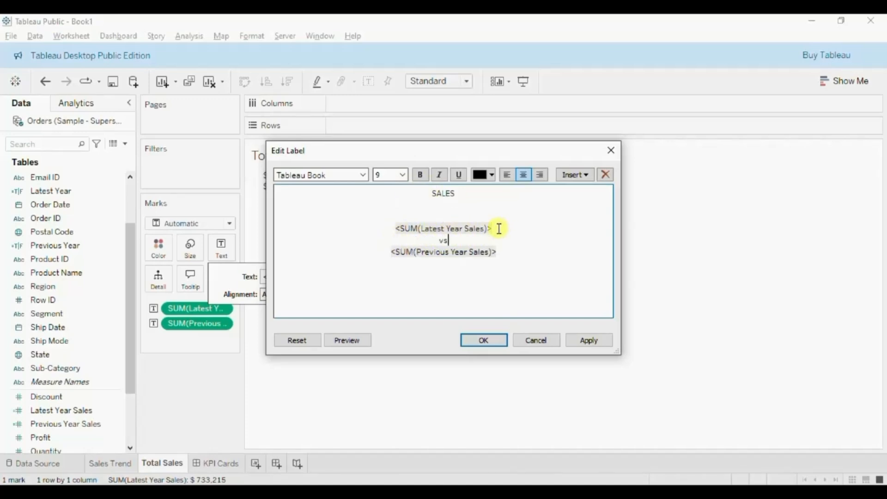
{"action": "key", "text": "Down"}
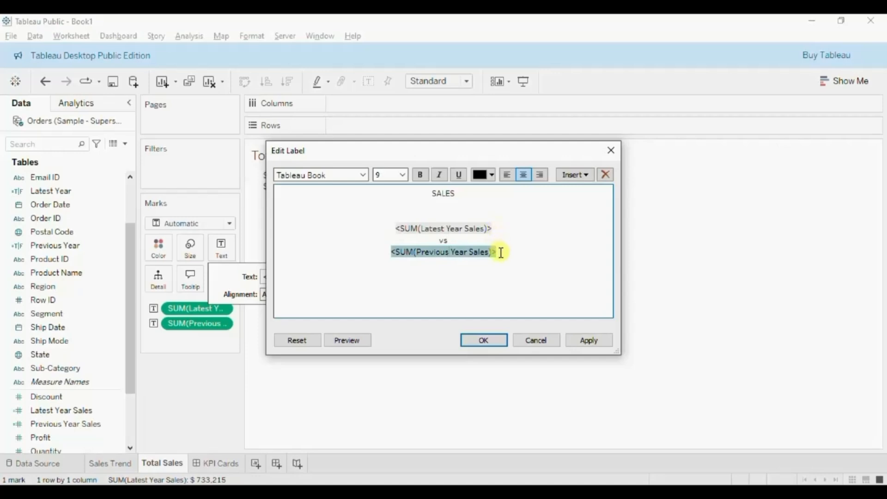
{"action": "left_click", "coordinate": [498, 252]}
{"action": "type", "text": "in PY"}
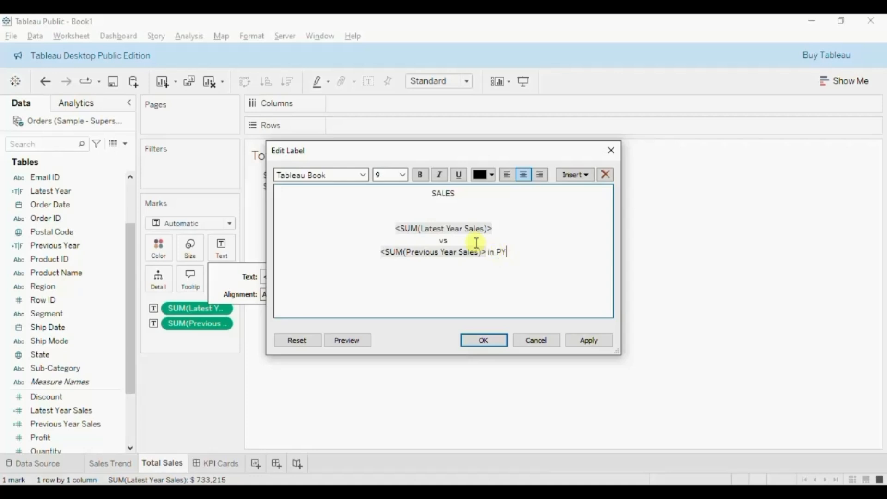
Format the SALES heading in the label as bold with font size 12
{"action": "left_click_drag", "start_coordinate": [429, 193], "coordinate": [467, 197]}
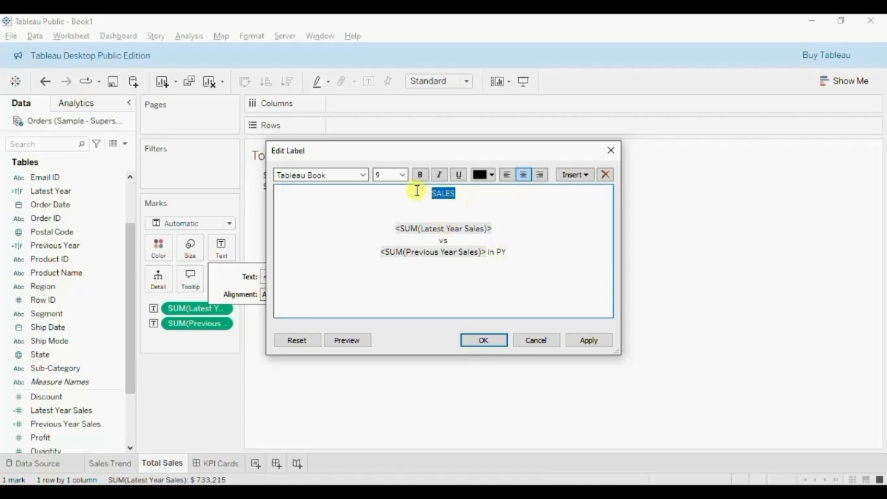
{"action": "left_click", "coordinate": [403, 175]}
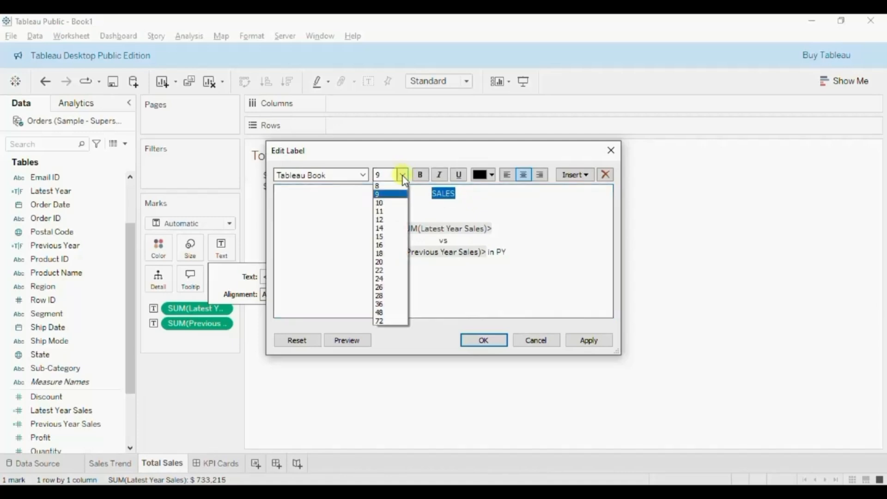
{"action": "left_click", "coordinate": [388, 220]}
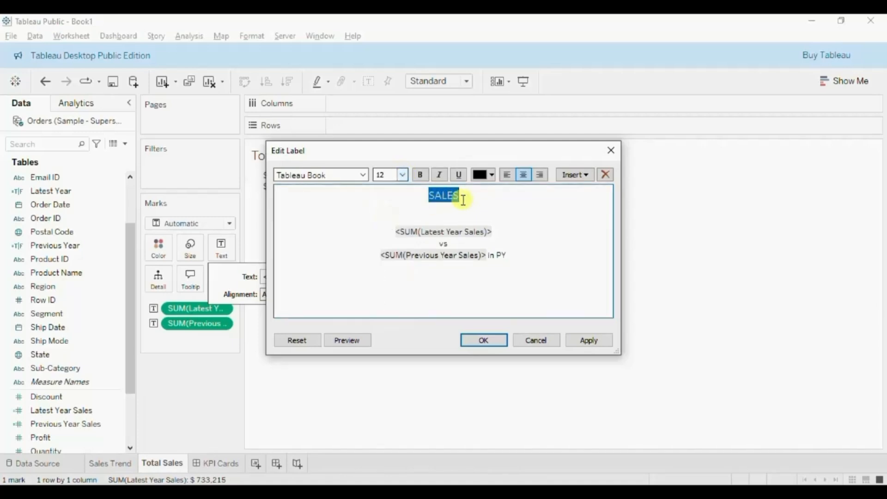
{"action": "left_click", "coordinate": [420, 175]}
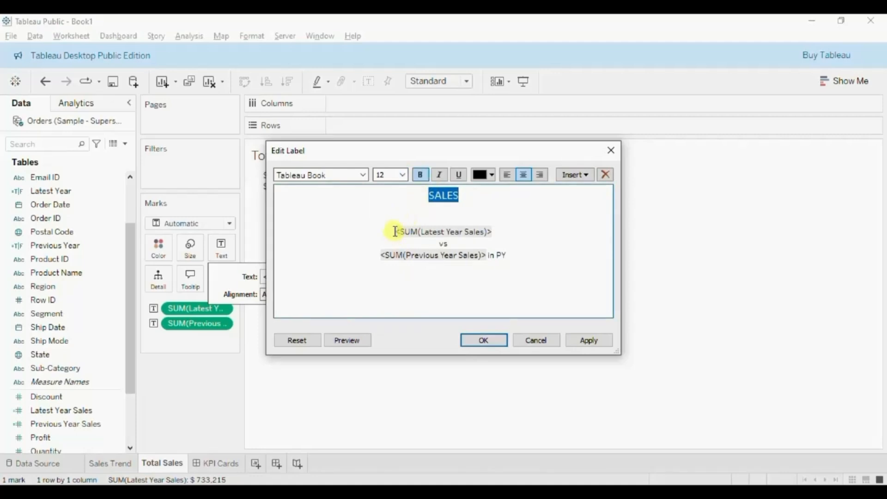
Set the font size of the Latest Year Sales value in the label to 18
{"action": "left_click_drag", "start_coordinate": [395, 231], "coordinate": [494, 234]}
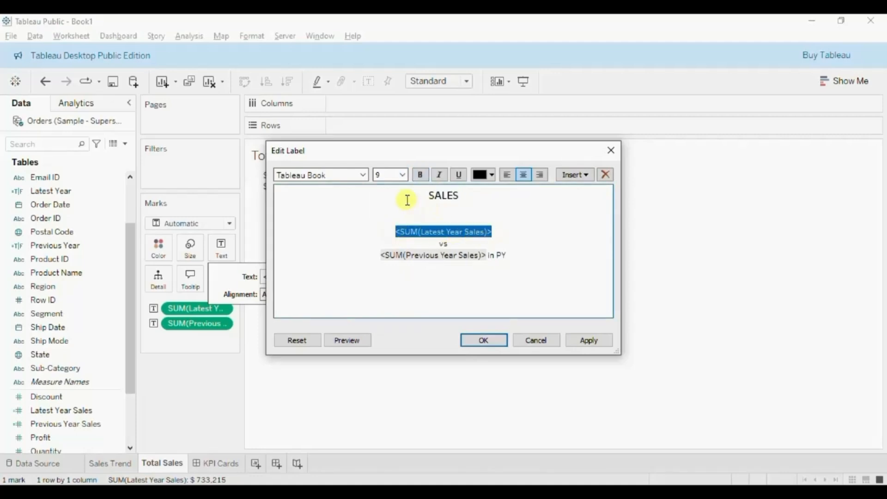
{"action": "left_click", "coordinate": [403, 174]}
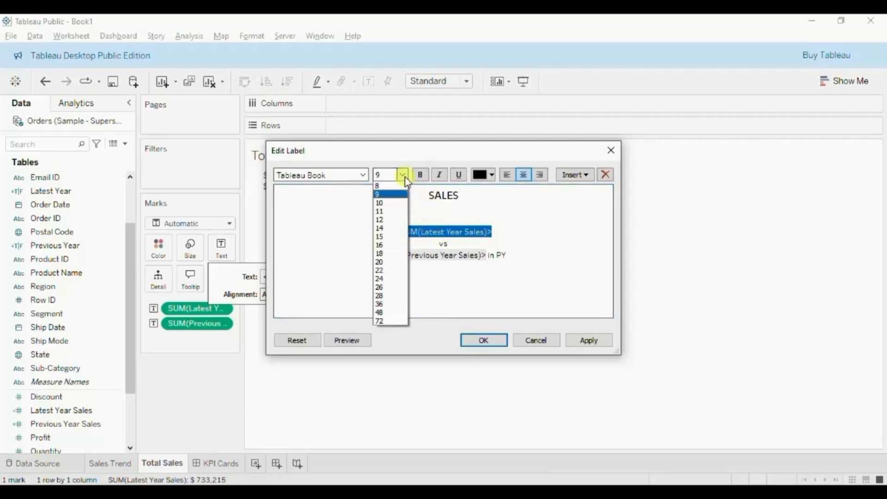
{"action": "left_click", "coordinate": [382, 254]}
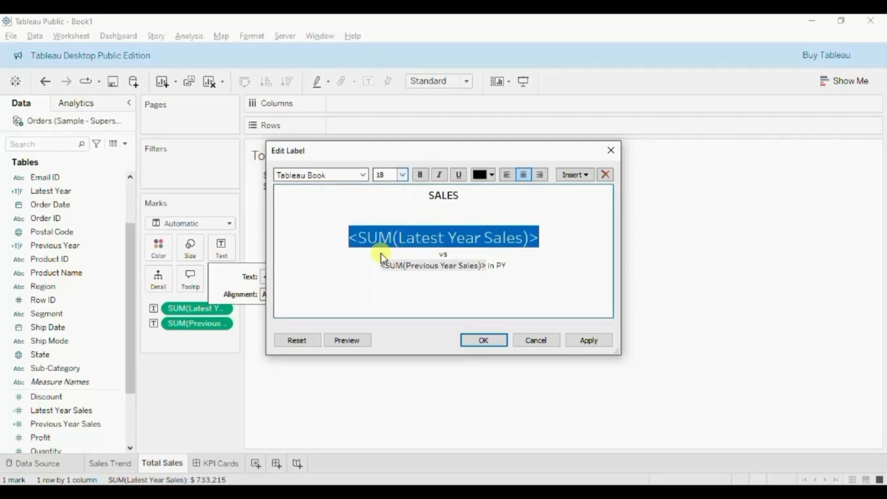
Set the font size of the "vs" and Previous Year Sales lines in the label to 10 and apply the label
{"action": "double_click", "coordinate": [437, 261]}
{"action": "left_click", "coordinate": [438, 256]}
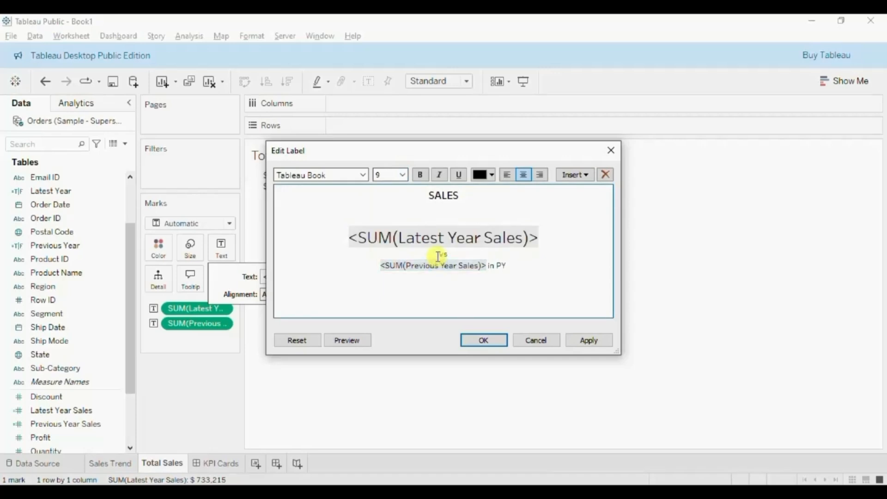
{"action": "left_click_drag", "start_coordinate": [438, 255], "coordinate": [507, 267]}
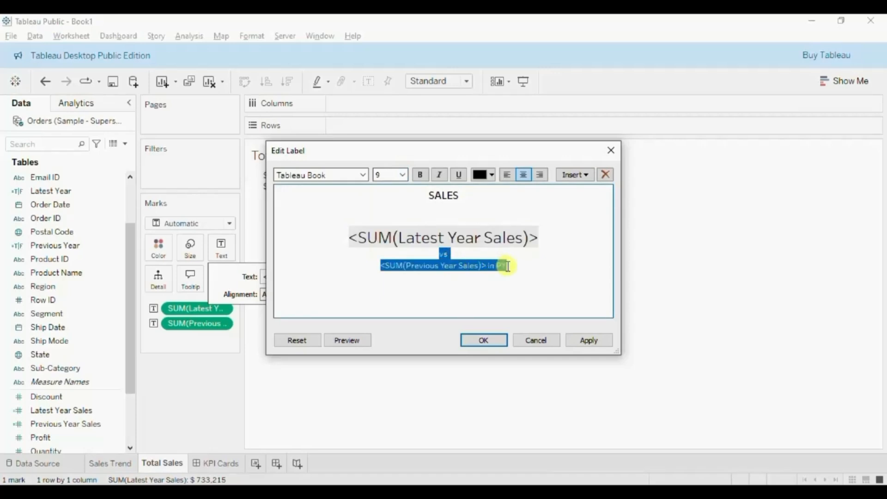
{"action": "left_click", "coordinate": [403, 175]}
{"action": "left_click", "coordinate": [383, 200]}
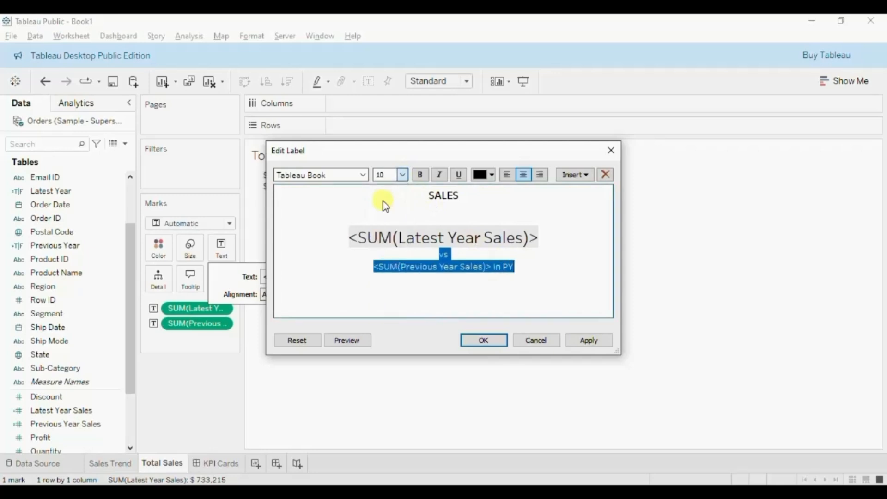
{"action": "left_click", "coordinate": [466, 274]}
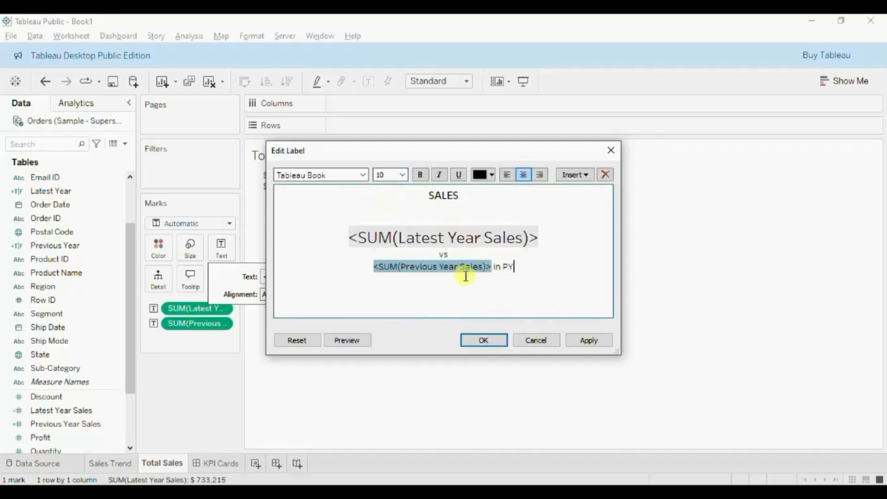
{"action": "left_click", "coordinate": [489, 339]}
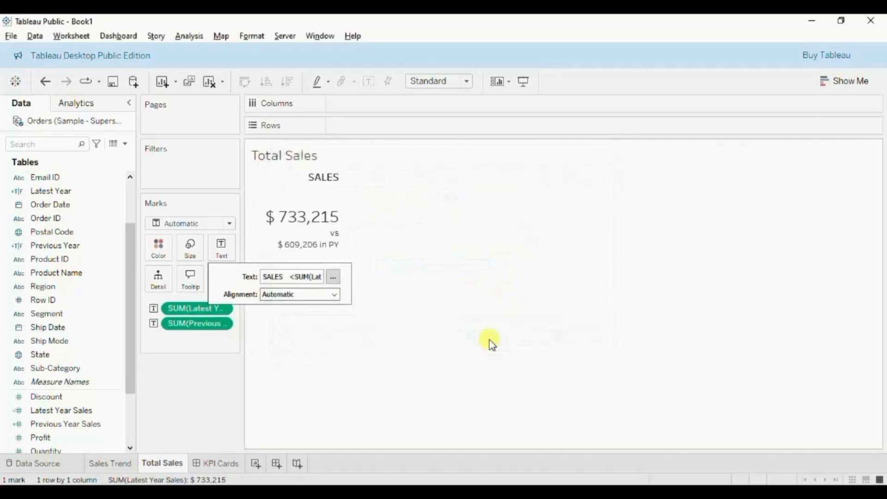
{"action": "left_click", "coordinate": [217, 374]}
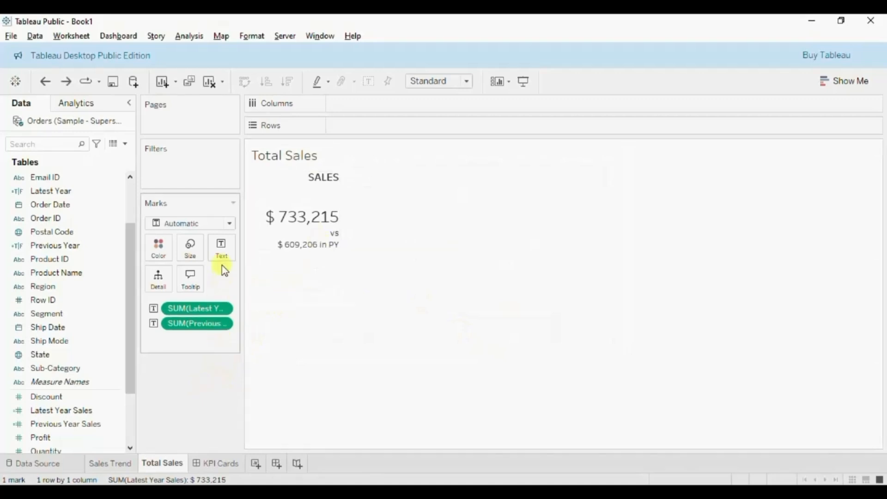
Change the font of the Latest Year Sales value in the text label to Tableau Bold
{"action": "left_click", "coordinate": [222, 247]}
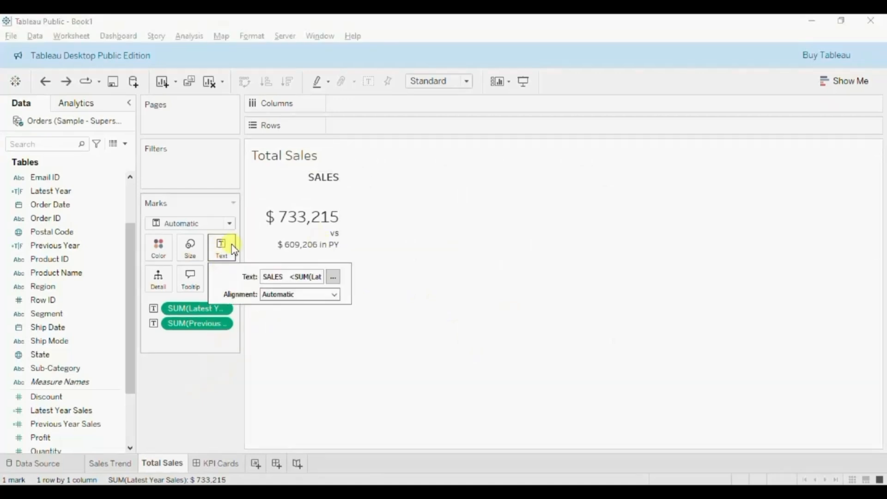
{"action": "left_click", "coordinate": [333, 277]}
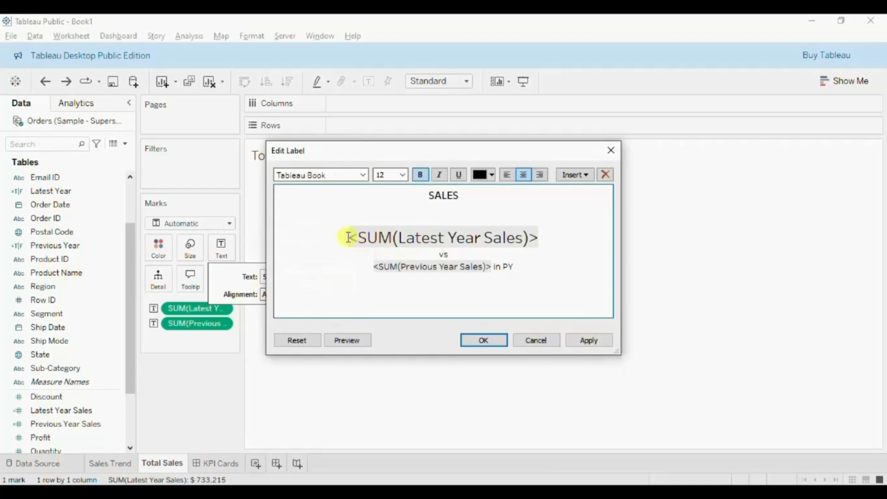
{"action": "left_click_drag", "start_coordinate": [349, 237], "coordinate": [556, 239]}
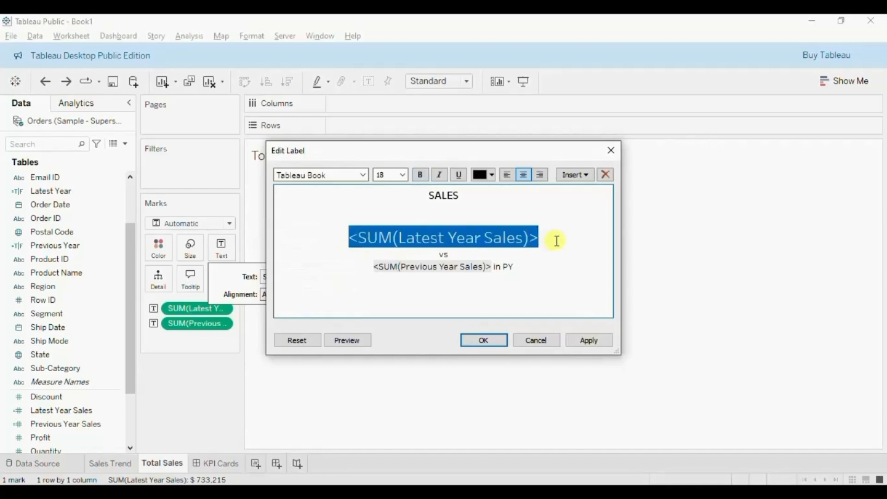
{"action": "double_click", "coordinate": [324, 173]}
{"action": "type", "text": "bold"}
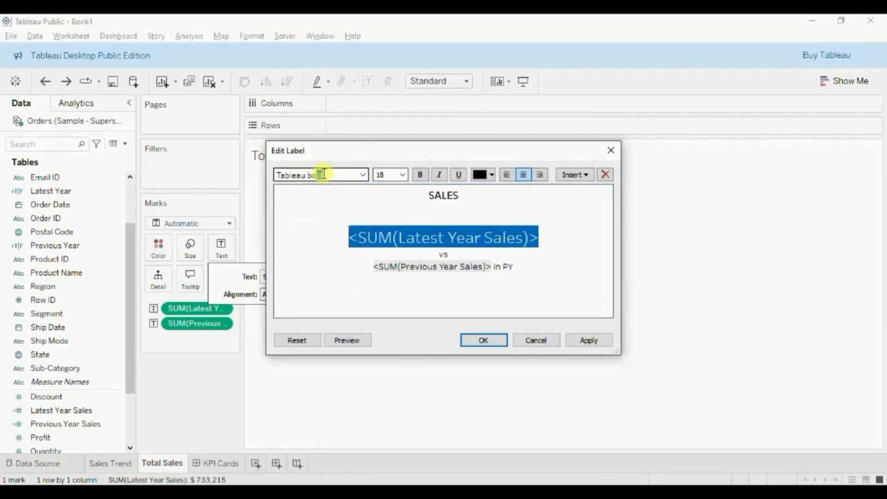
{"action": "left_click", "coordinate": [347, 234]}
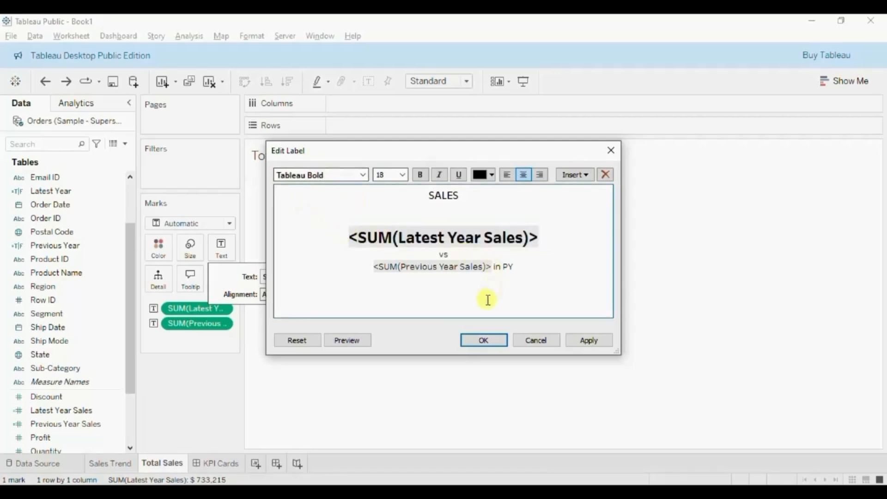
{"action": "left_click", "coordinate": [483, 342]}
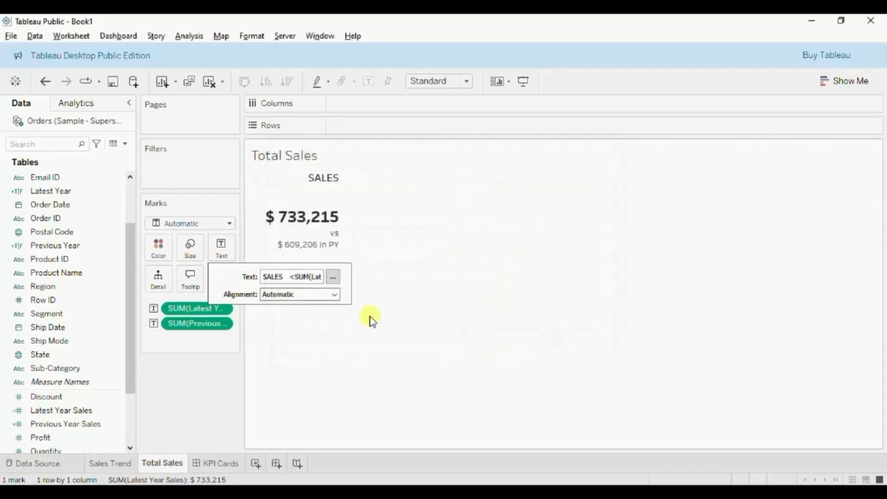
Center the label text horizontally and fit the Total Sales sheet to Entire View
{"action": "left_click", "coordinate": [334, 295]}
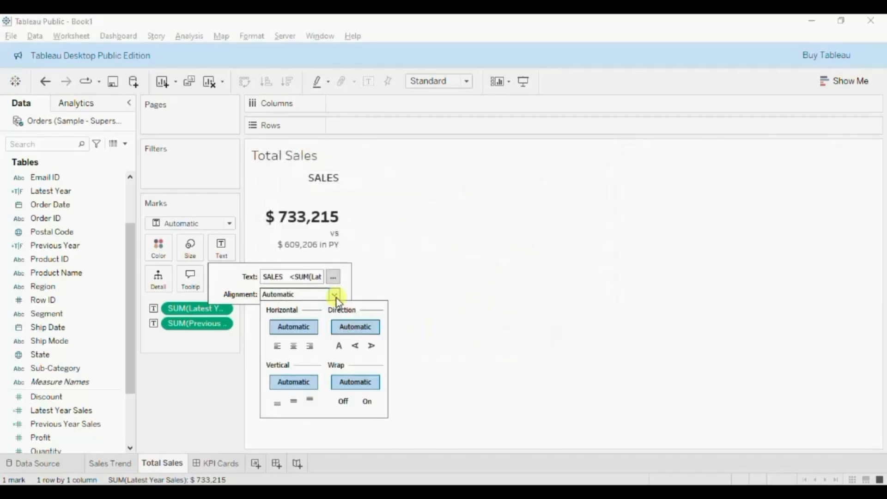
{"action": "left_click", "coordinate": [296, 345]}
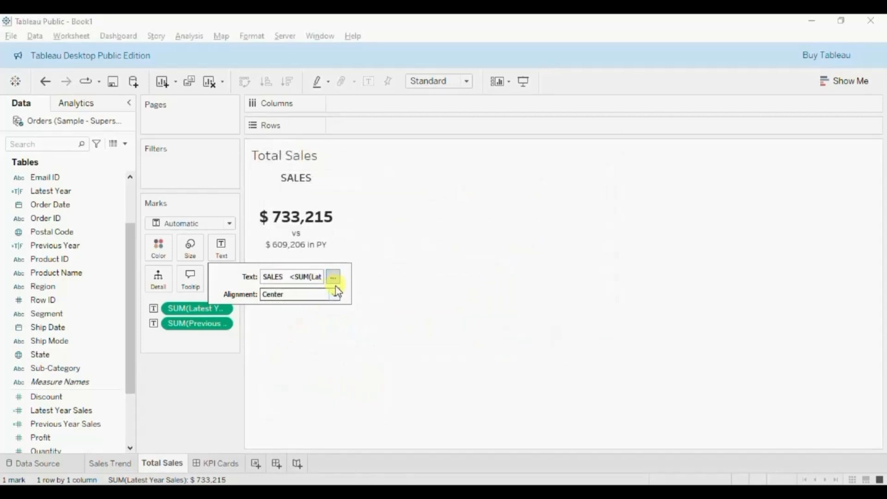
{"action": "left_click", "coordinate": [468, 84]}
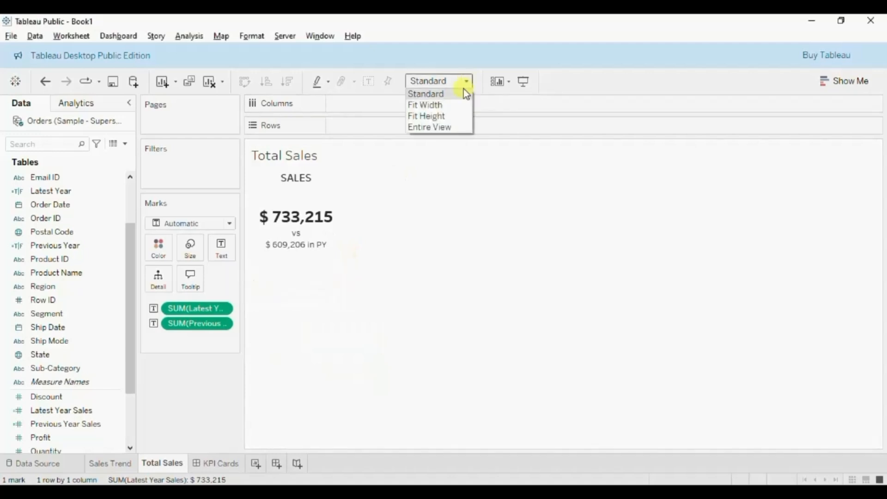
{"action": "left_click", "coordinate": [431, 126]}
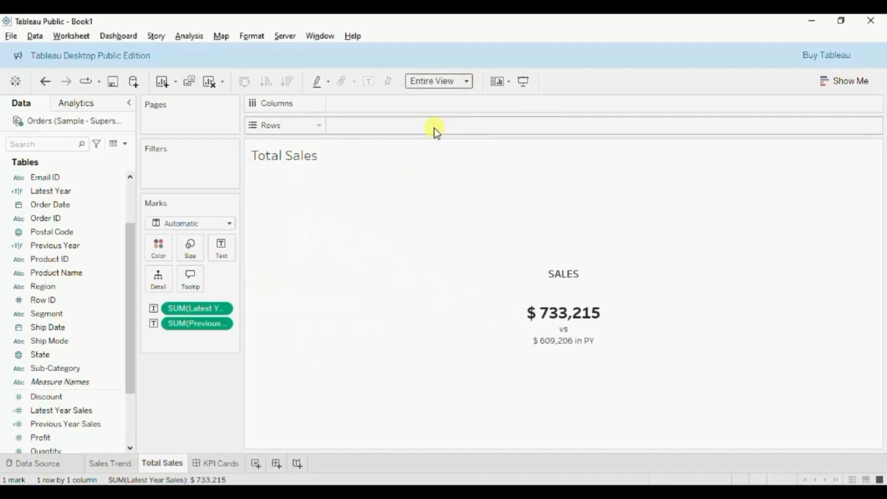
Set the font size of the "vs" and Previous Year Sales lines in the text label to 11
{"action": "left_click", "coordinate": [221, 249]}
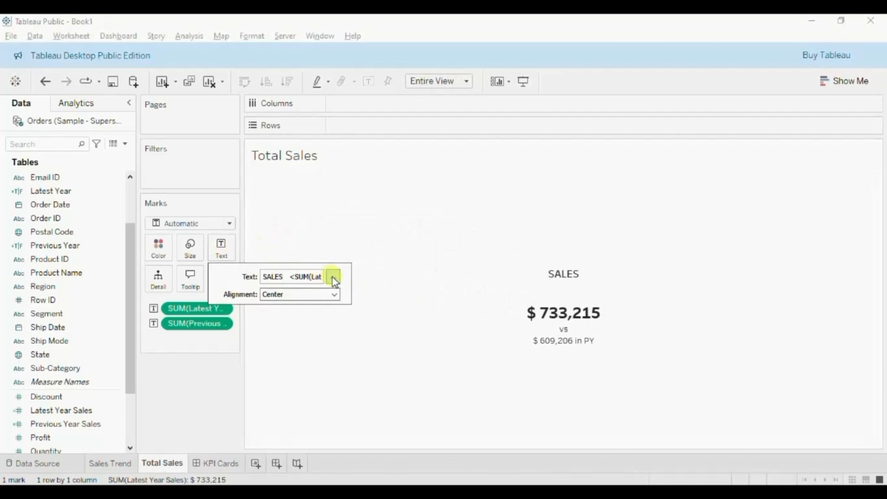
{"action": "left_click", "coordinate": [333, 277]}
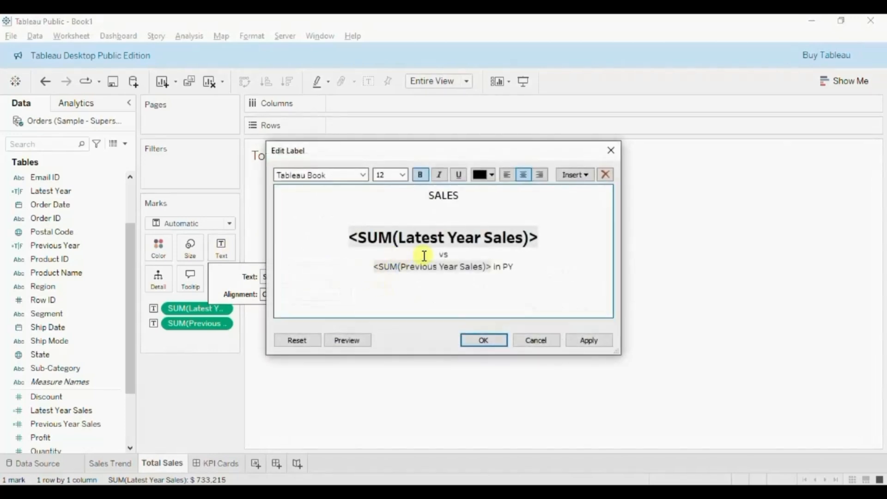
{"action": "left_click_drag", "start_coordinate": [424, 255], "coordinate": [523, 277]}
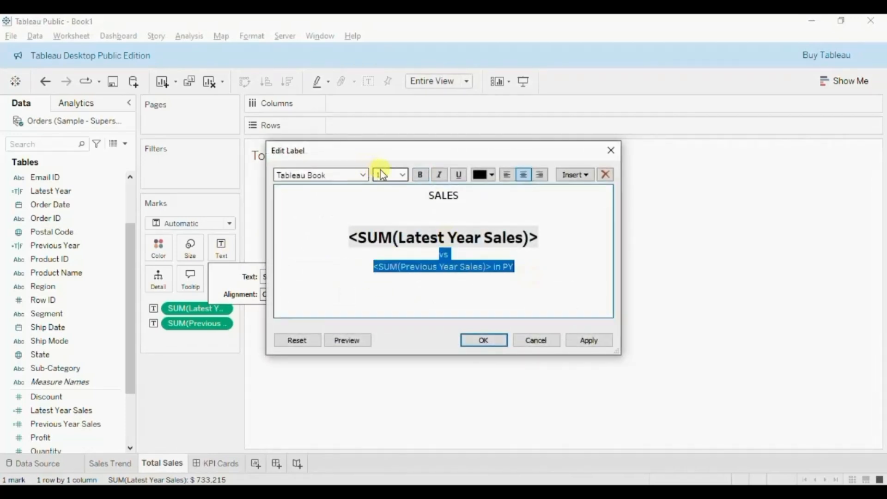
{"action": "left_click", "coordinate": [403, 176]}
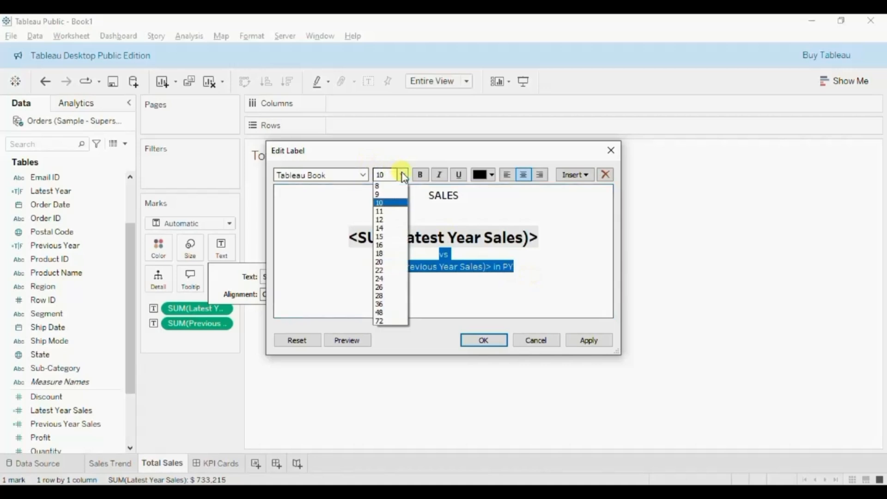
{"action": "left_click", "coordinate": [381, 211]}
Set the font size of the Latest Year Sales value in the label to 20
{"action": "left_click", "coordinate": [353, 237]}
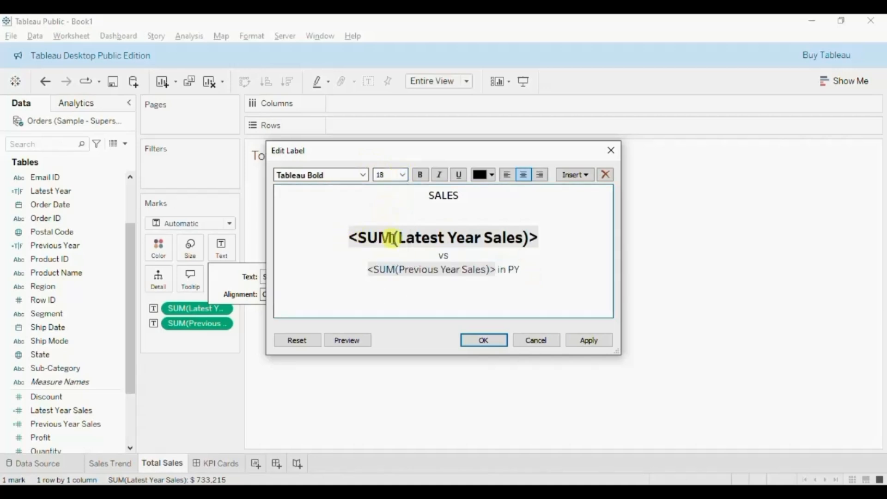
{"action": "left_click", "coordinate": [569, 242], "text": "shift"}
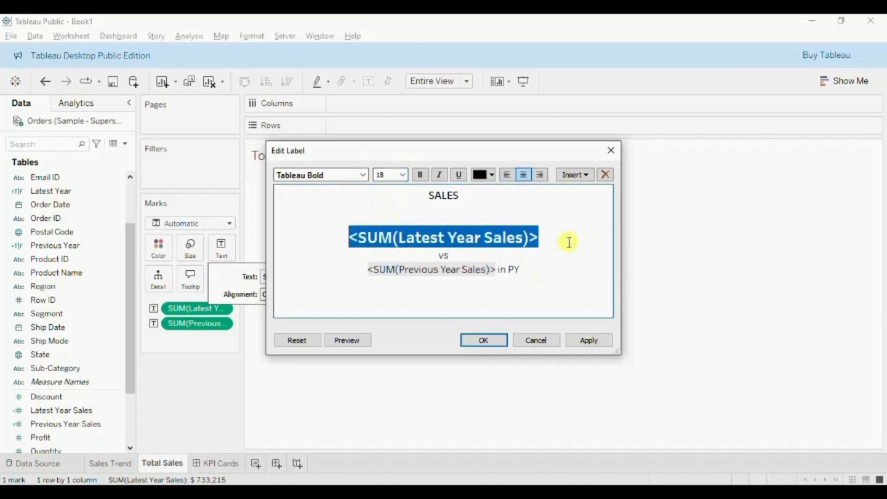
{"action": "left_click", "coordinate": [401, 175]}
{"action": "left_click", "coordinate": [383, 263]}
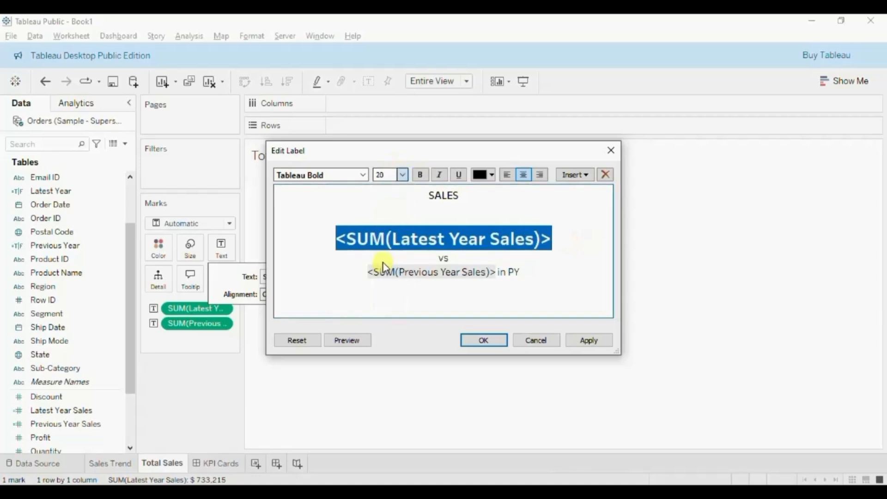
Set the font size of the SALES heading to 14 and apply the label changes
{"action": "left_click_drag", "start_coordinate": [424, 195], "coordinate": [460, 195]}
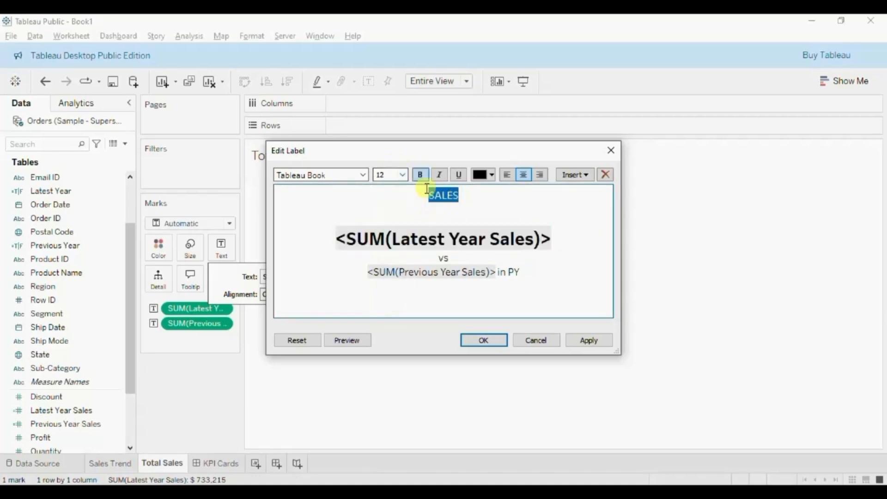
{"action": "left_click", "coordinate": [403, 175]}
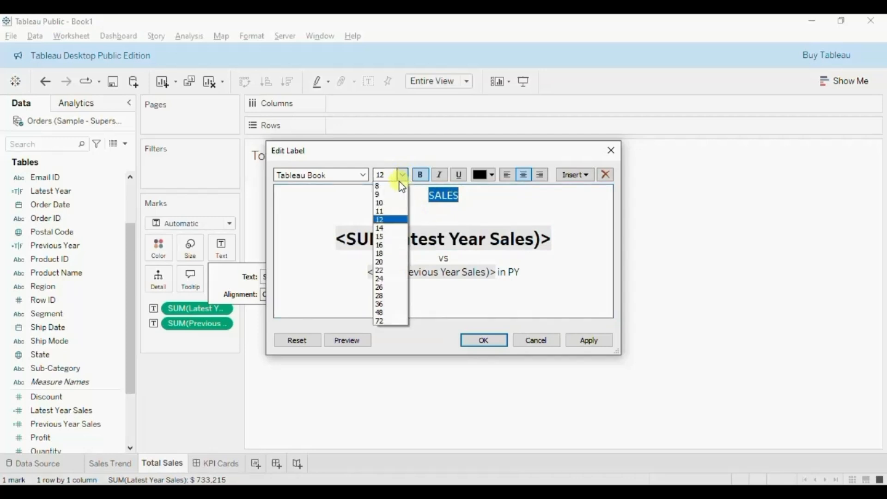
{"action": "left_click", "coordinate": [390, 228]}
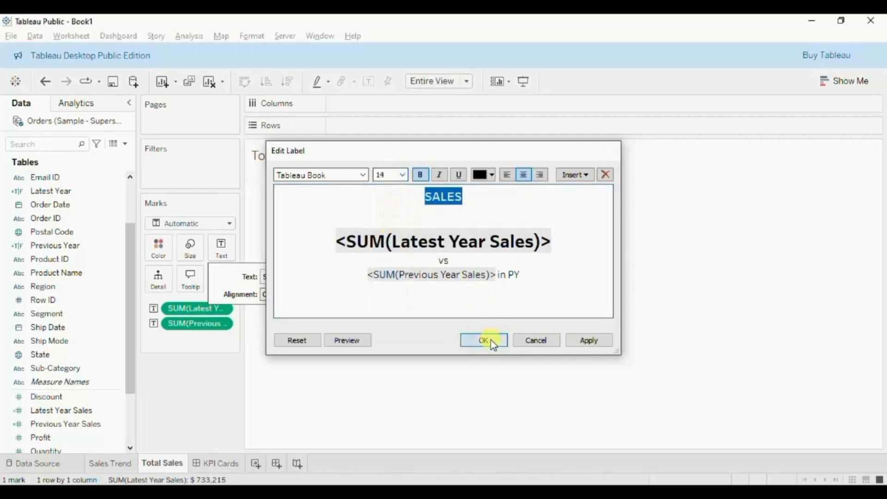
{"action": "left_click", "coordinate": [493, 344]}
{"action": "left_click", "coordinate": [204, 384]}
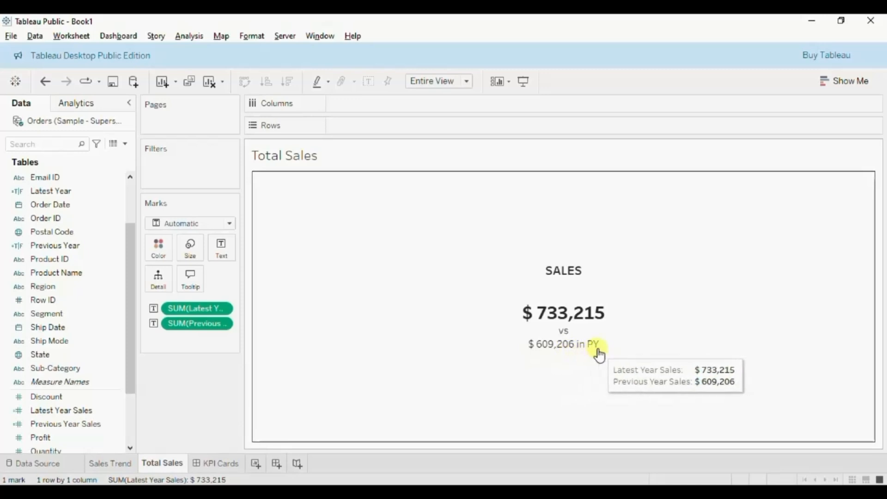
Turn off tooltips for the Total Sales sheet
{"action": "left_click", "coordinate": [192, 286]}
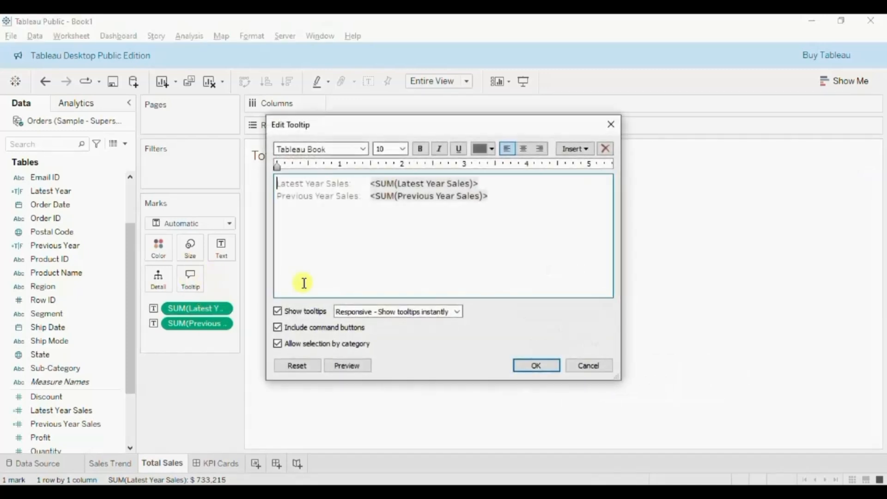
{"action": "left_click", "coordinate": [279, 310]}
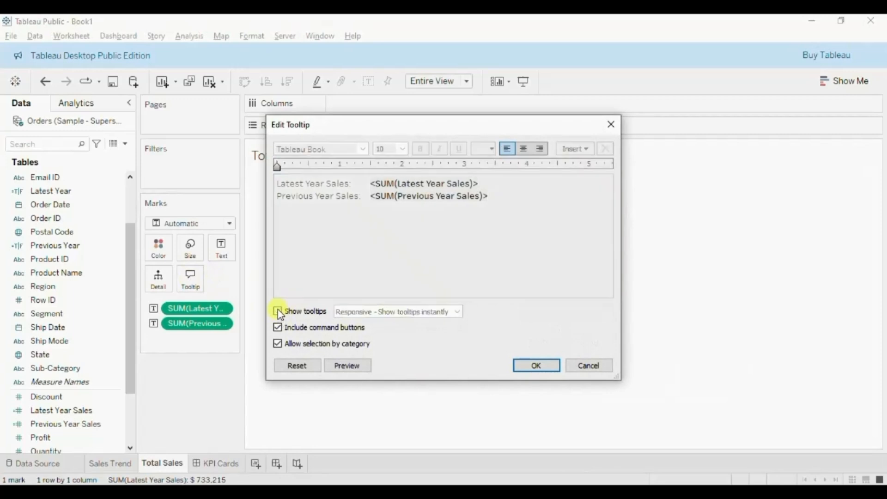
{"action": "left_click", "coordinate": [516, 365]}
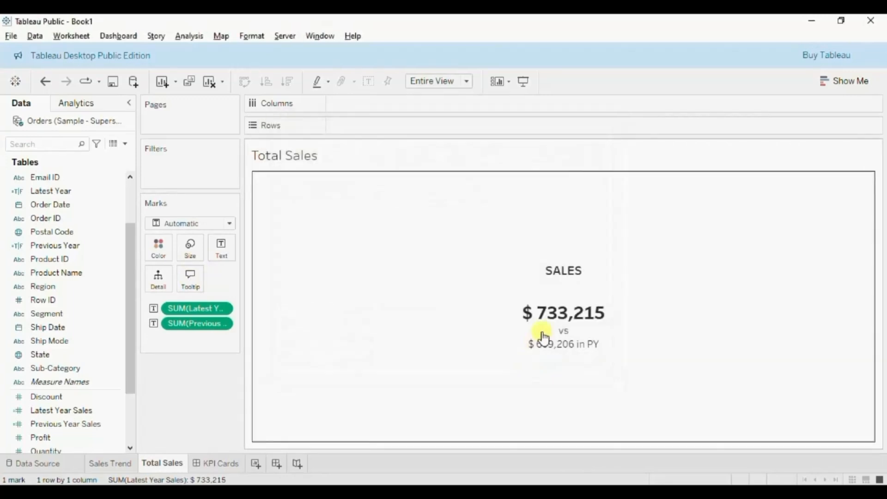
Check the KPI Cards dashboard, then add a new worksheet named "% Change in Sales"
{"action": "left_click", "coordinate": [218, 461]}
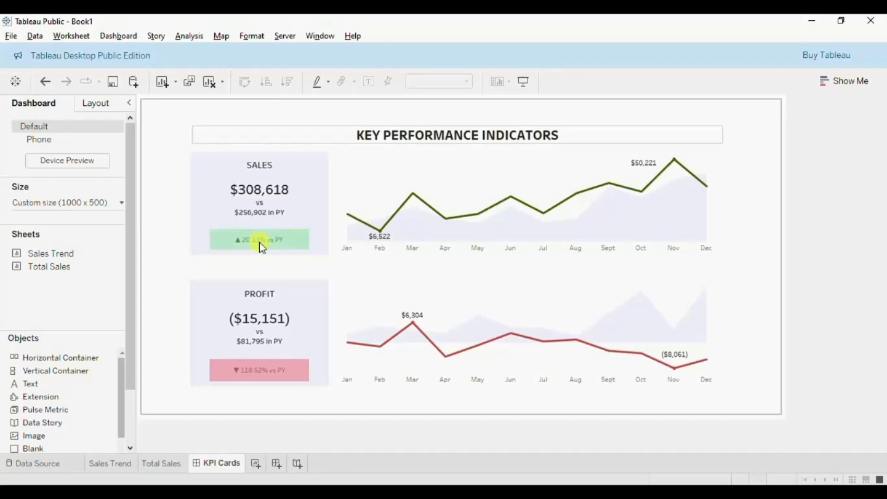
{"action": "left_click", "coordinate": [255, 463]}
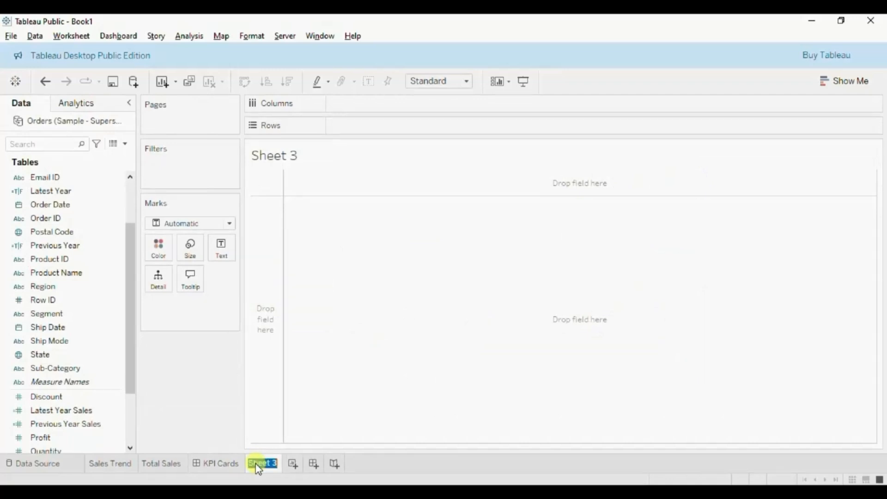
{"action": "type", "text": "%Change "}
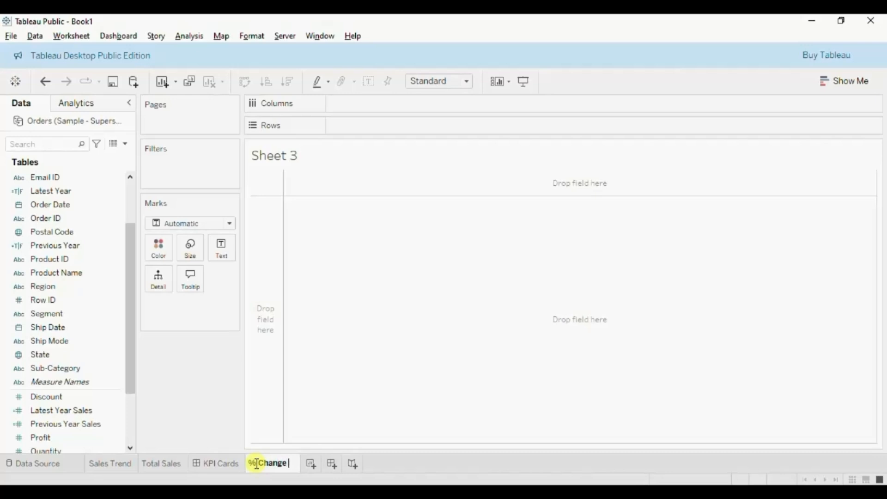
{"action": "type", "text": "in Sales"}
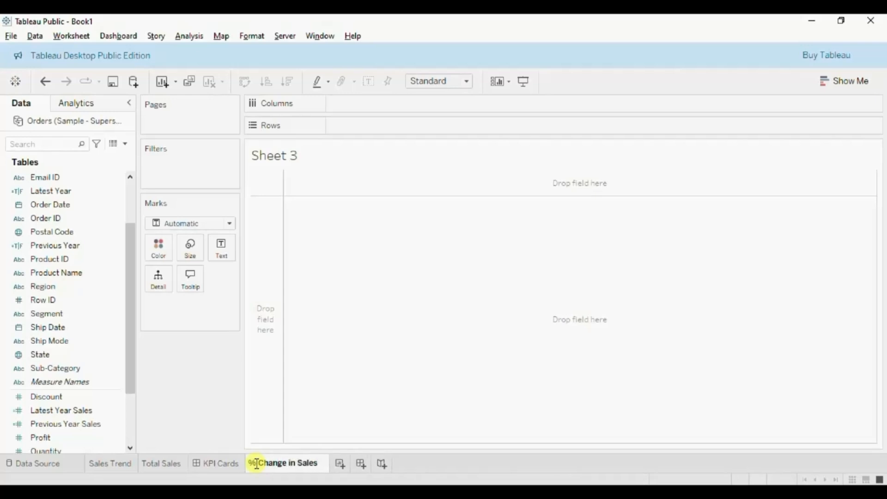
{"action": "key", "text": "Return"}
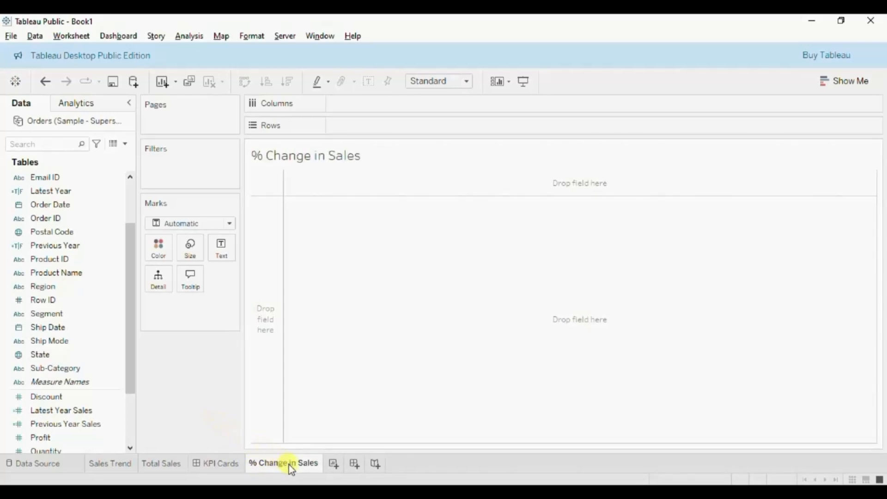
Move the % Change in Sales sheet ahead of KPI Cards and start a calculated field named "Latest Year Sales Fixed"
{"action": "left_click_drag", "start_coordinate": [291, 469], "coordinate": [198, 470]}
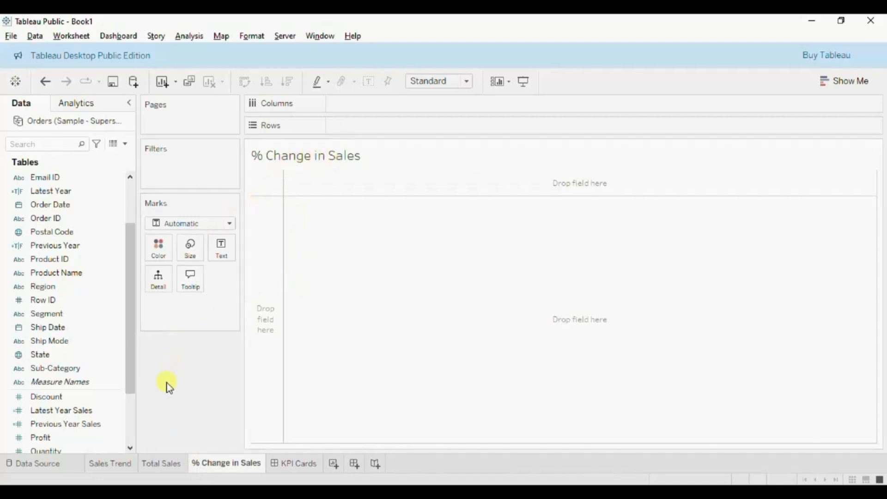
{"action": "left_click", "coordinate": [129, 149]}
{"action": "left_click", "coordinate": [121, 156]}
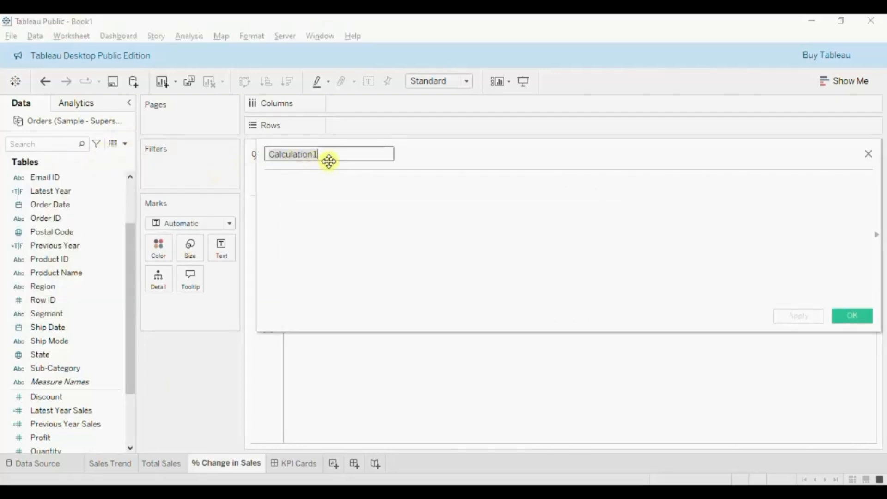
{"action": "type", "text": "Latest Ye"}
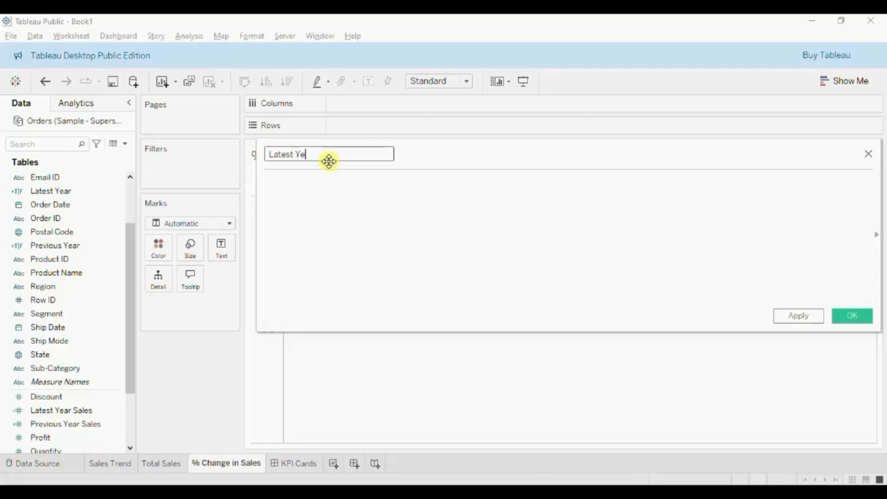
{"action": "type", "text": "ar Sales Fixed"}
{"action": "key", "text": "Tab"}
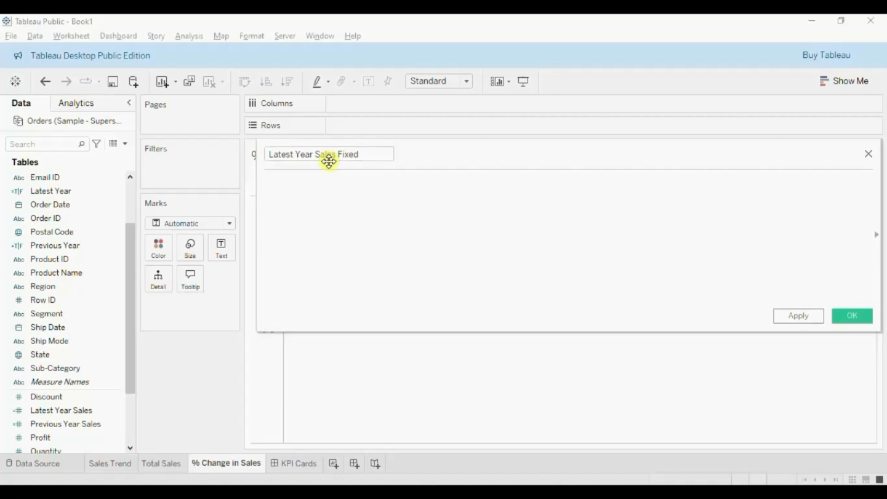
Begin the calculation with a FIXED expression that sums an if condition on the Latest Year field: { FIXED : SUM(if [Latest Year]
{"action": "type", "text": "fixed"}
{"action": "key", "text": "BackSpace"}
{"action": "key", "text": "BackSpace"}
{"action": "key", "text": "Return"}
{"action": "type", "text": ":"}
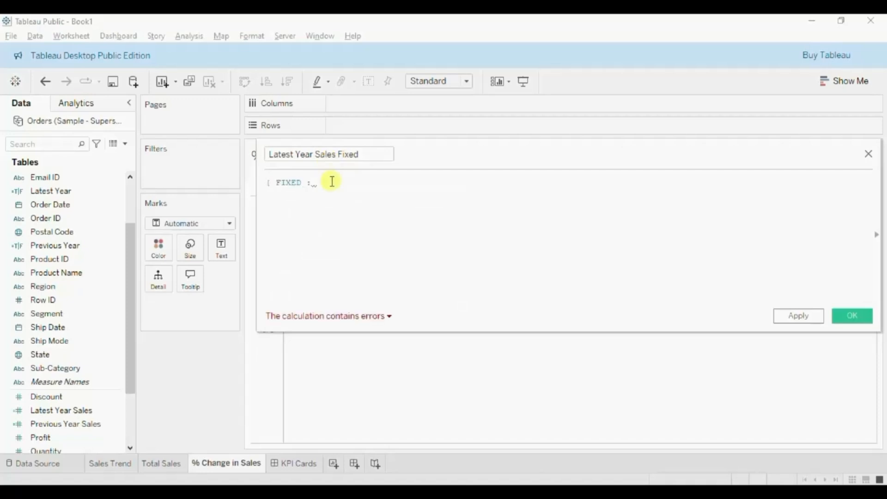
{"action": "type", "text": "sum"}
{"action": "key", "text": "Return"}
{"action": "type", "text": "if ltes)"}
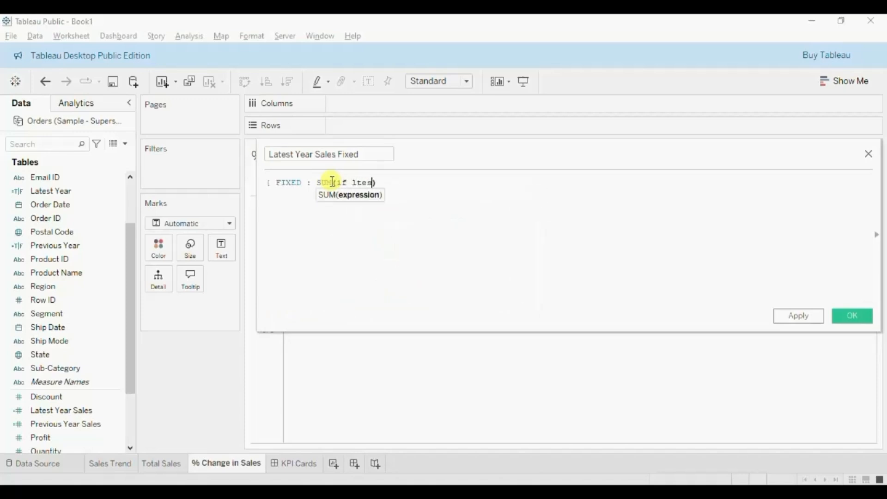
{"action": "key", "text": "BackSpace"}
{"action": "key", "text": "BackSpace"}
{"action": "key", "text": "BackSpace"}
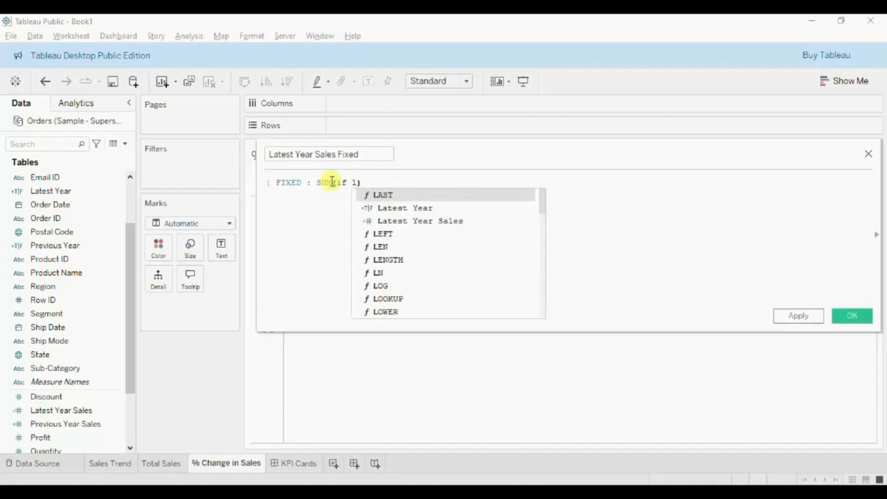
{"action": "key", "text": "Down"}
{"action": "key", "text": "Return"}
Complete the formula as { FIXED : SUM(if [Latest Year] then [Sales] end )} and save the calculated field
{"action": "type", "text": "t"}
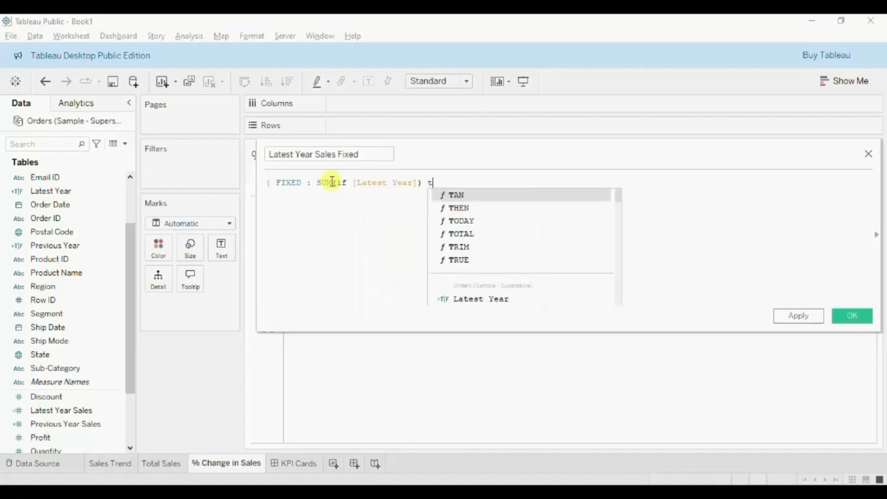
{"action": "type", "text": "hen sale"}
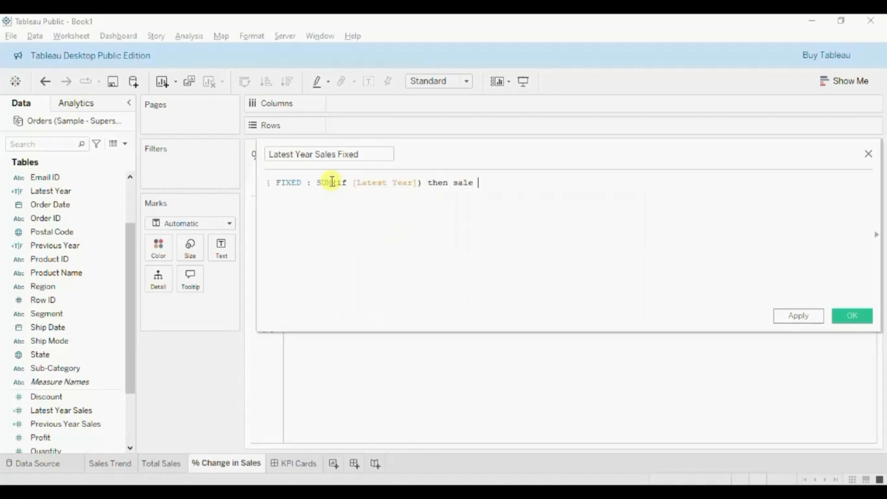
{"action": "key", "text": "BackSpace"}
{"action": "type", "text": "s"}
{"action": "key", "text": "BackSpace"}
{"action": "key", "text": "BackSpace"}
{"action": "key", "text": "Return"}
{"action": "type", "text": "end"}
{"action": "left_click", "coordinate": [421, 184]}
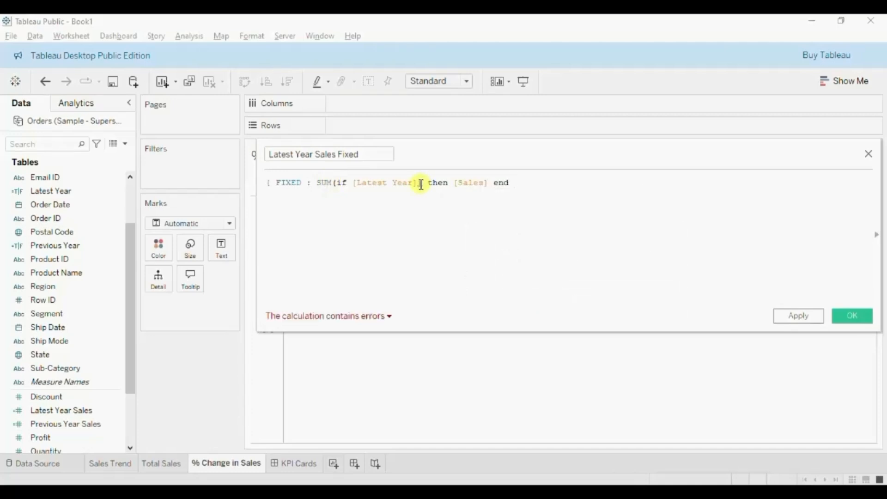
{"action": "key", "text": "BackSpace"}
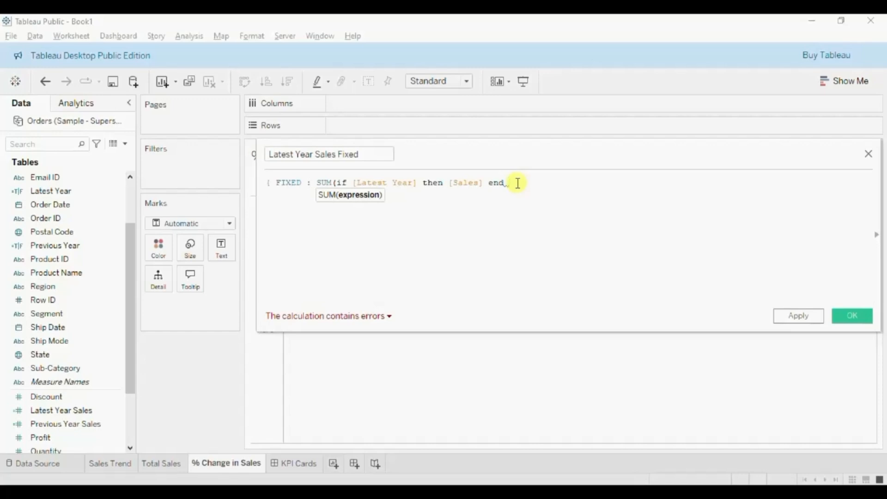
{"action": "type", "text": ")"}
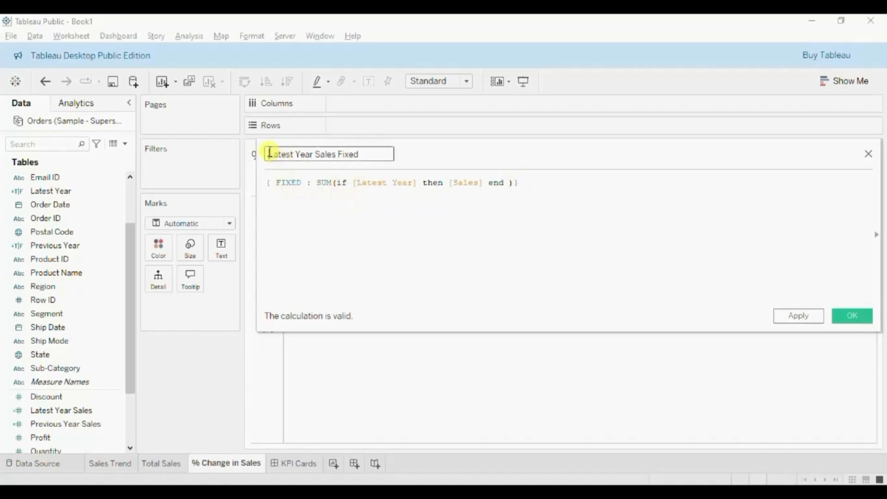
{"action": "left_click_drag", "start_coordinate": [270, 154], "coordinate": [337, 154]}
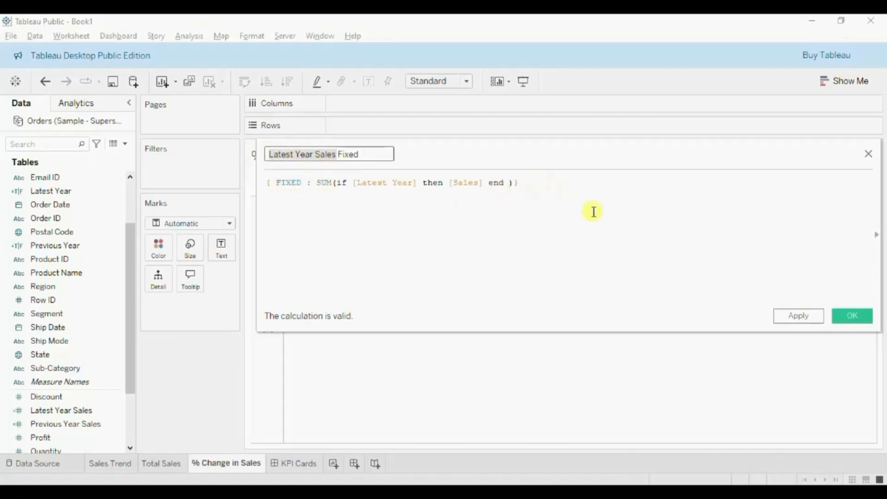
{"action": "left_click", "coordinate": [846, 314]}
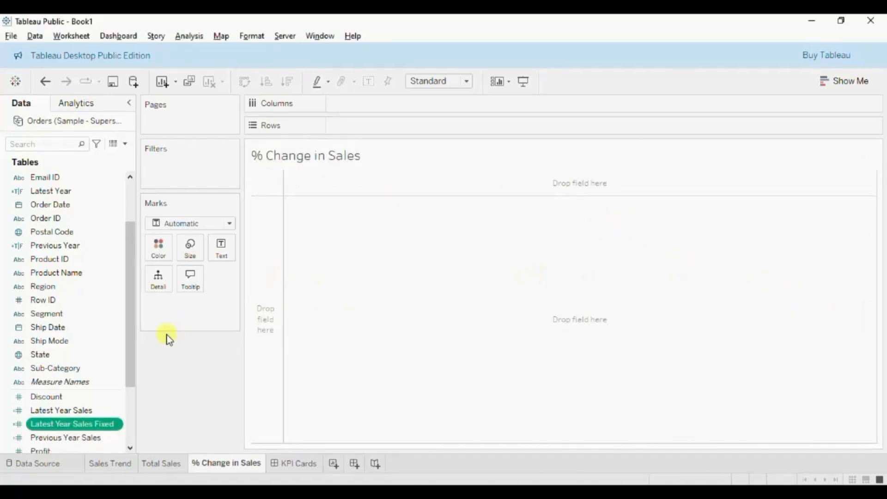
Duplicate the Latest Year Sales Fixed field and rename the copy "Previous Year Sales Fixed"
{"action": "left_click", "coordinate": [119, 427]}
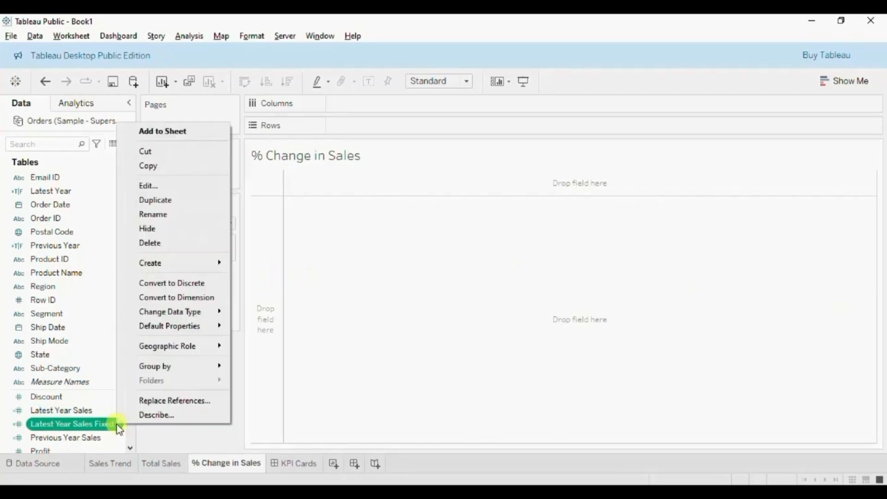
{"action": "left_click", "coordinate": [161, 203]}
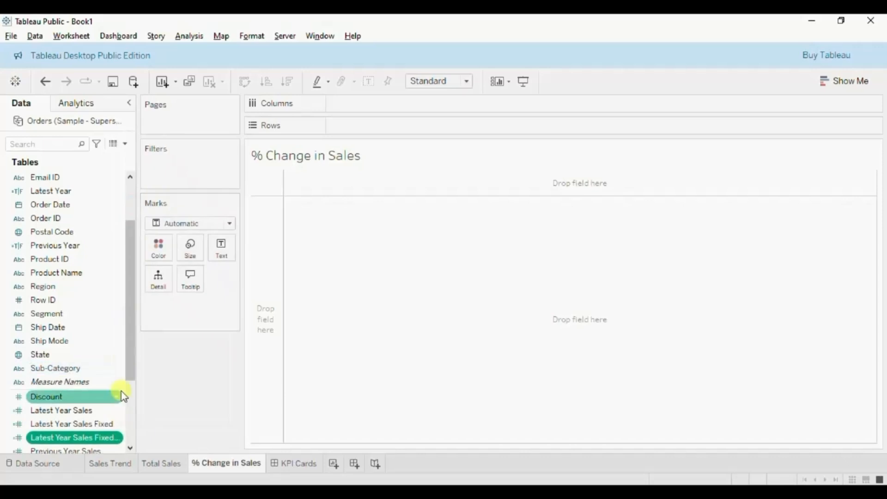
{"action": "left_click", "coordinate": [118, 438]}
{"action": "left_click", "coordinate": [152, 200]}
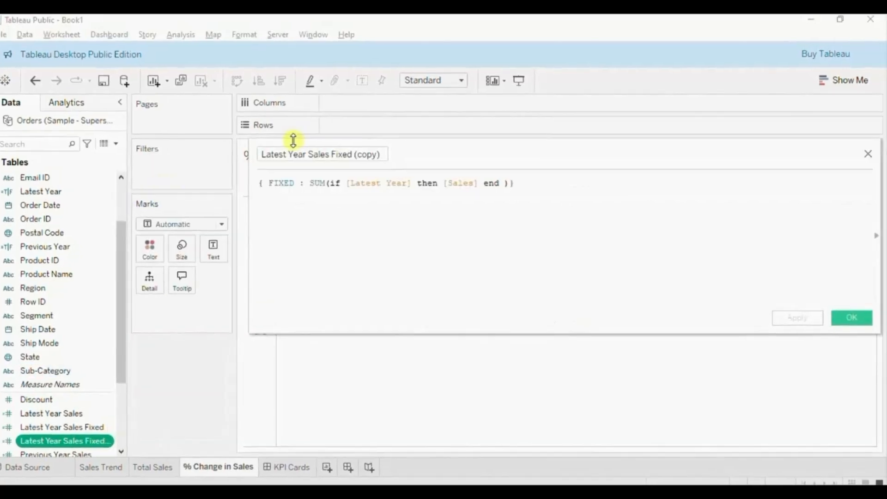
{"action": "double_click", "coordinate": [273, 155]}
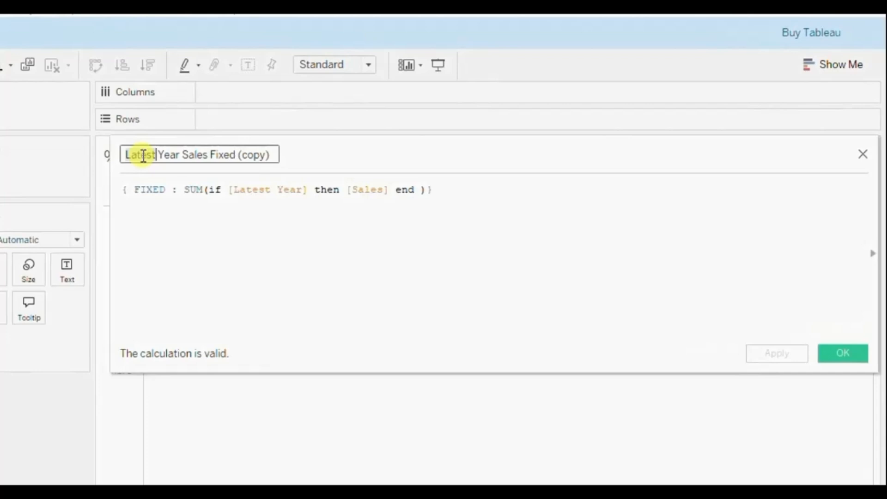
{"action": "type", "text": "Previous"}
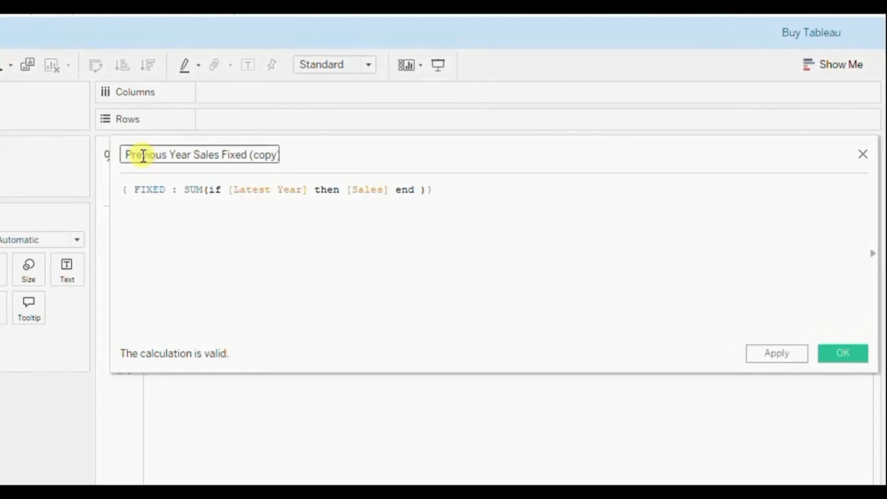
{"action": "left_click_drag", "start_coordinate": [248, 153], "coordinate": [283, 153]}
{"action": "key", "text": "BackSpace"}
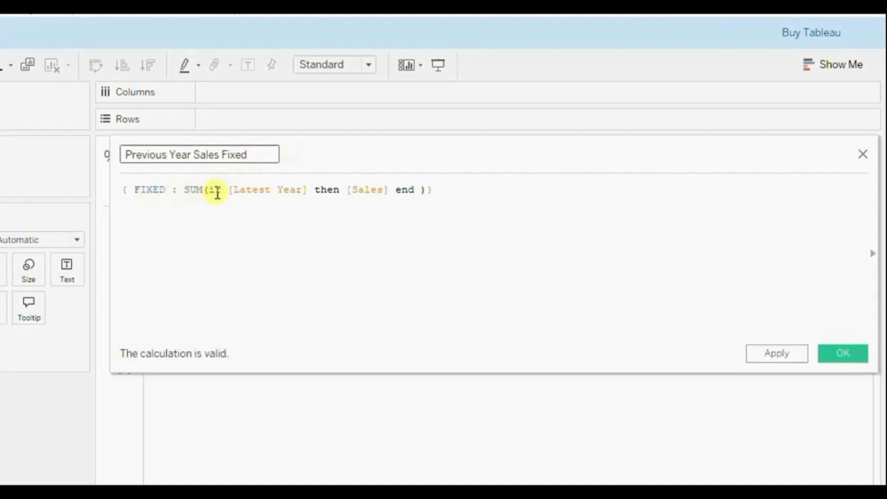
Replace [Latest Year] with [Previous Year] in the Previous Year Sales Fixed formula and save the field
{"action": "left_click_drag", "start_coordinate": [230, 191], "coordinate": [308, 192]}
{"action": "type", "text": "prev"}
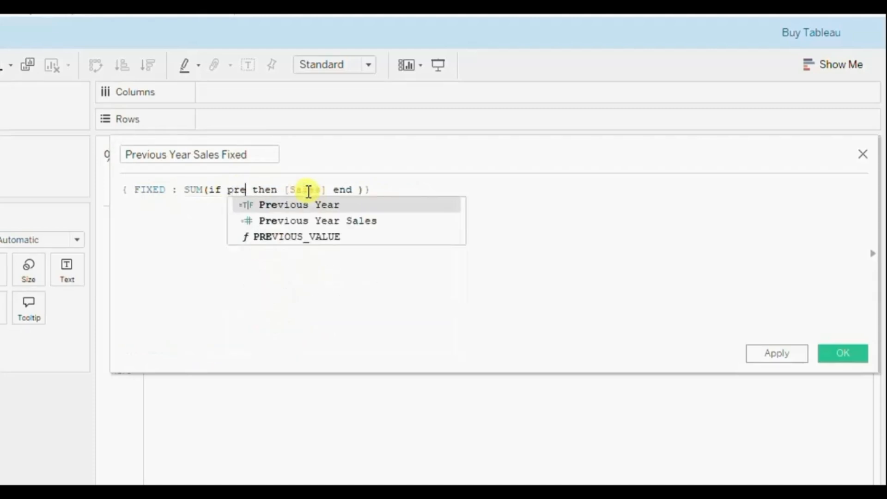
{"action": "key", "text": "Return"}
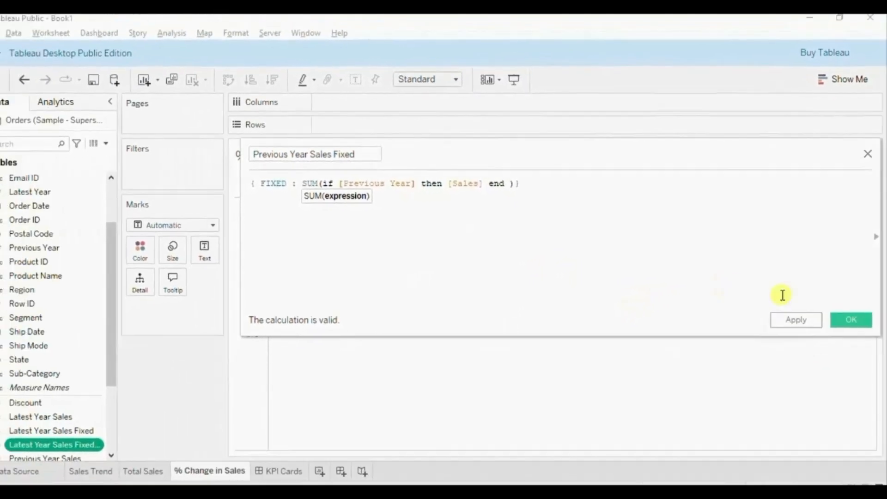
{"action": "left_click", "coordinate": [850, 317]}
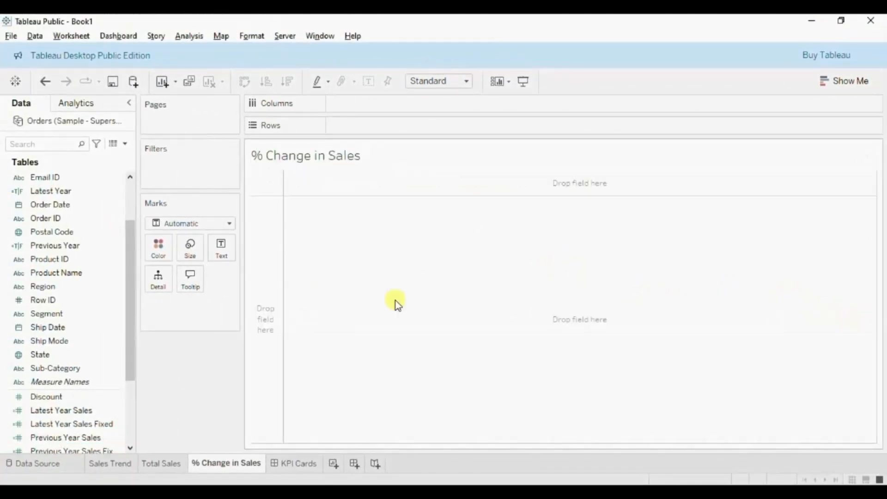
Start a new calculated field named "% change sales"
{"action": "left_click", "coordinate": [125, 147]}
{"action": "left_click", "coordinate": [95, 160]}
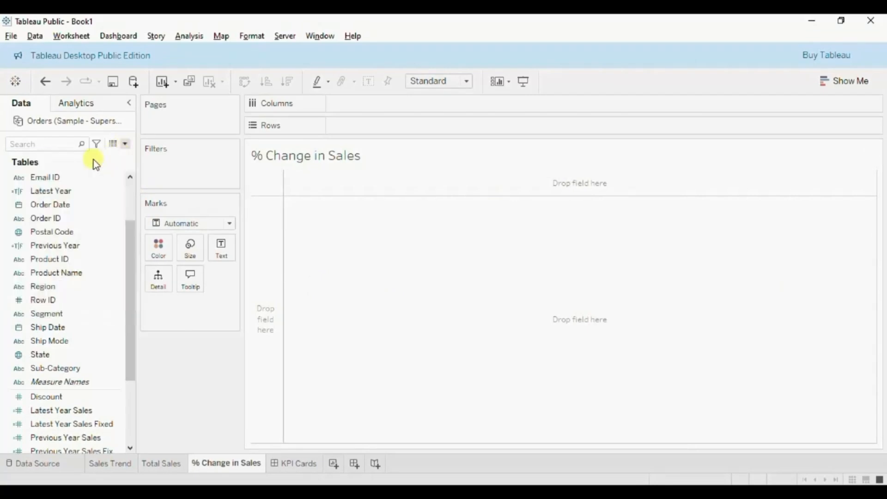
{"action": "type", "text": "%"}
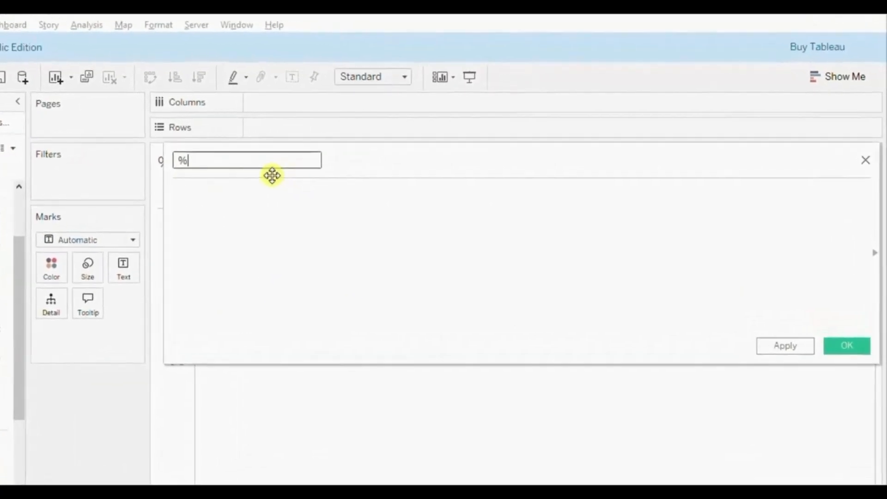
{"action": "type", "text": " change"}
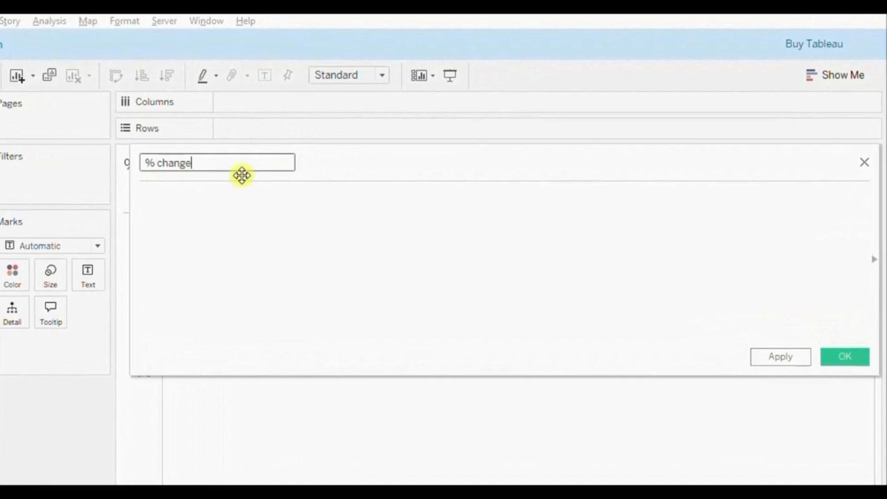
{"action": "type", "text": " sales"}
{"action": "key", "text": "Tab"}
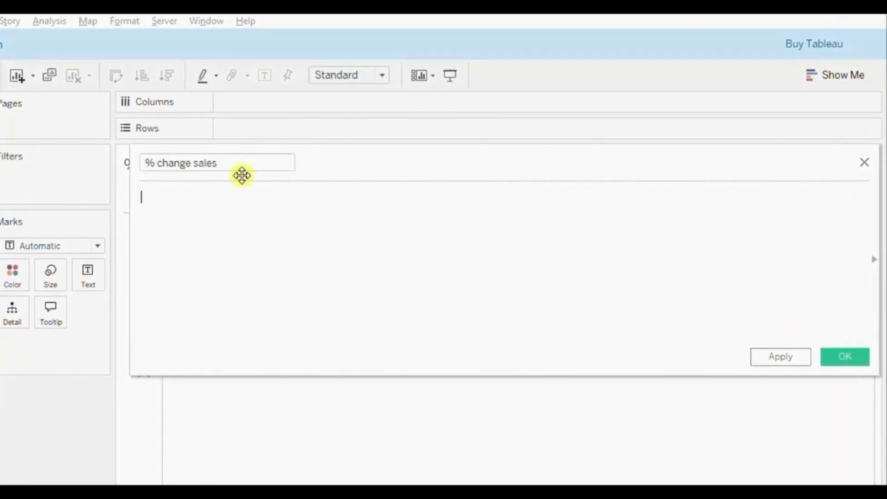
Enter the sales difference as SUM([Latest Year Sales Fixed])-SUM([Previous Year Sales Fixed]) in the % change sales formula
{"action": "type", "text": "sum(l"}
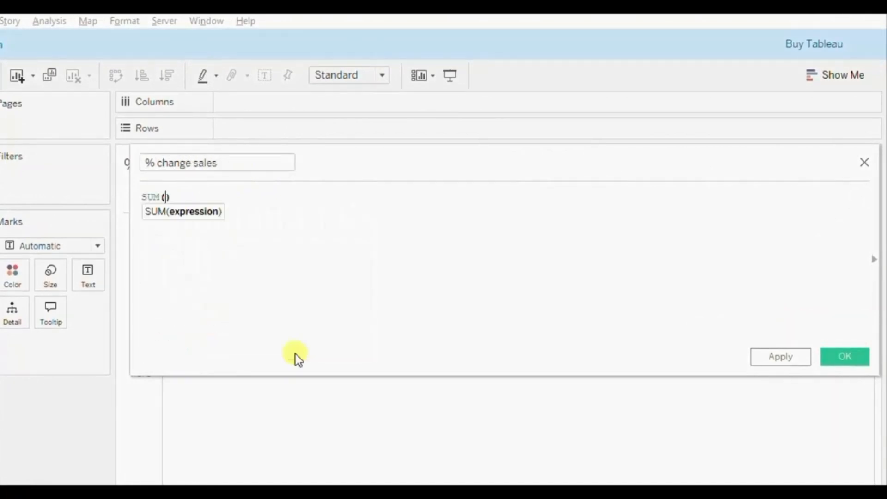
{"action": "type", "text": "atest"}
{"action": "key", "text": "Down"}
{"action": "key", "text": "Down"}
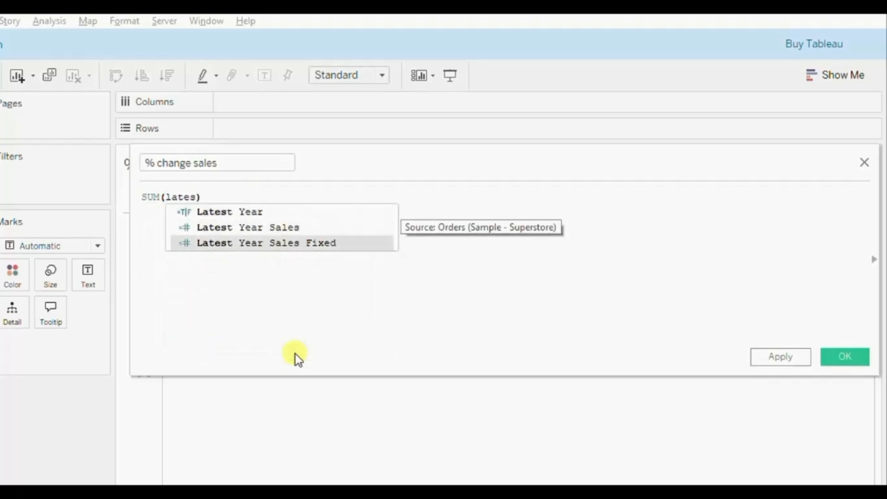
{"action": "key", "text": "Return"}
{"action": "key", "text": "Right"}
{"action": "type", "text": "-"}
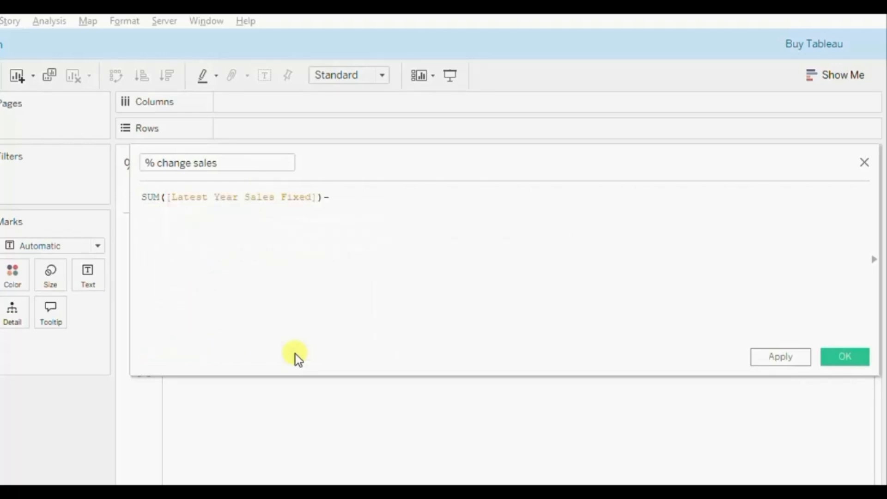
{"action": "type", "text": "sum(pre"}
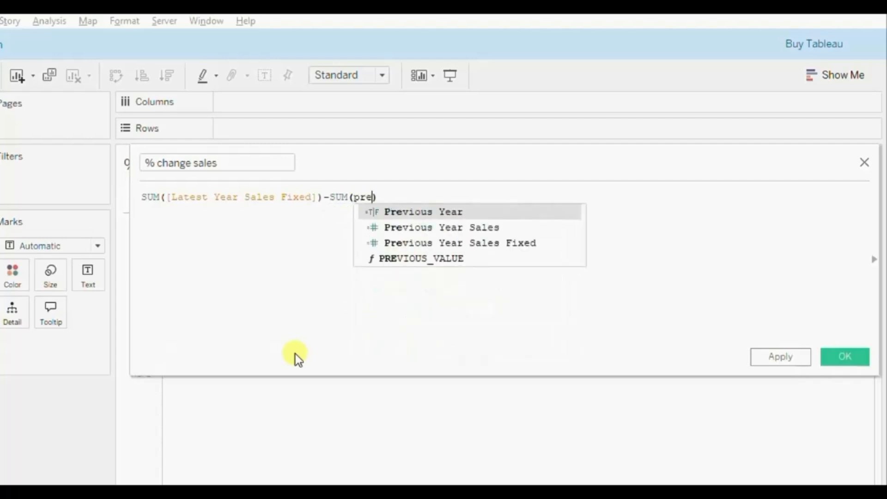
{"action": "key", "text": "Down"}
{"action": "key", "text": "Down"}
{"action": "key", "text": "Return"}
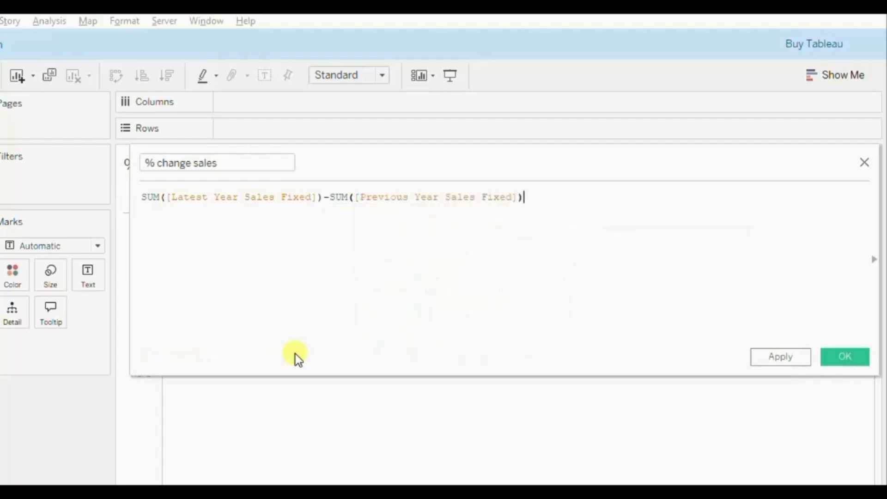
Enclose the sales difference in parentheses and divide it by SUM([Previous Year Sales Fixed]) in the % change sales formula
{"action": "type", "text": "),"}
{"action": "left_click", "coordinate": [144, 196]}
{"action": "type", "text": "("}
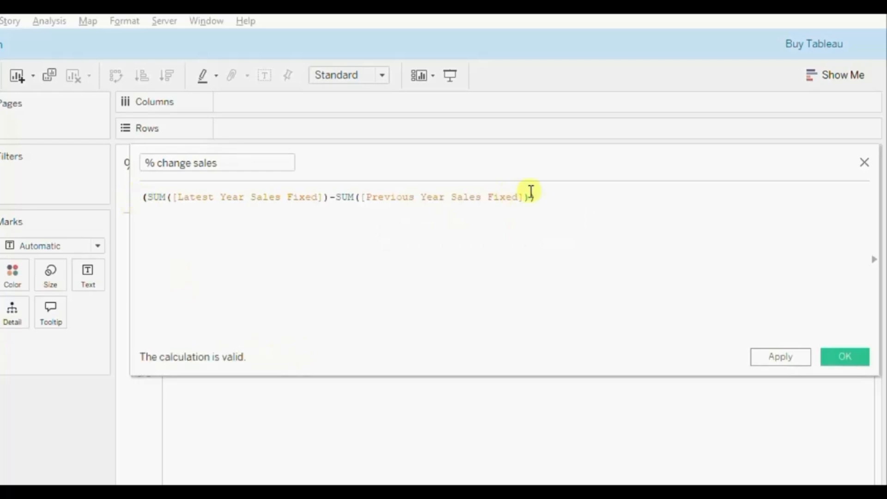
{"action": "left_click", "coordinate": [550, 199]}
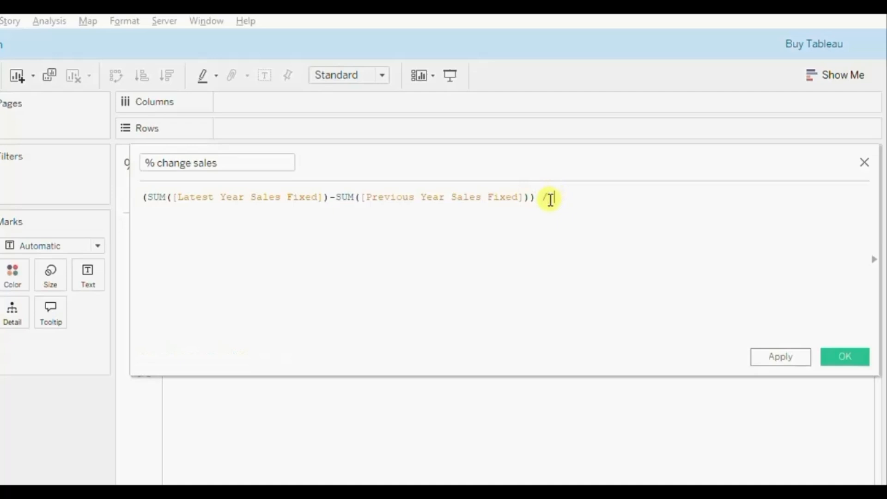
{"action": "type", "text": "su"}
{"action": "key", "text": "Return"}
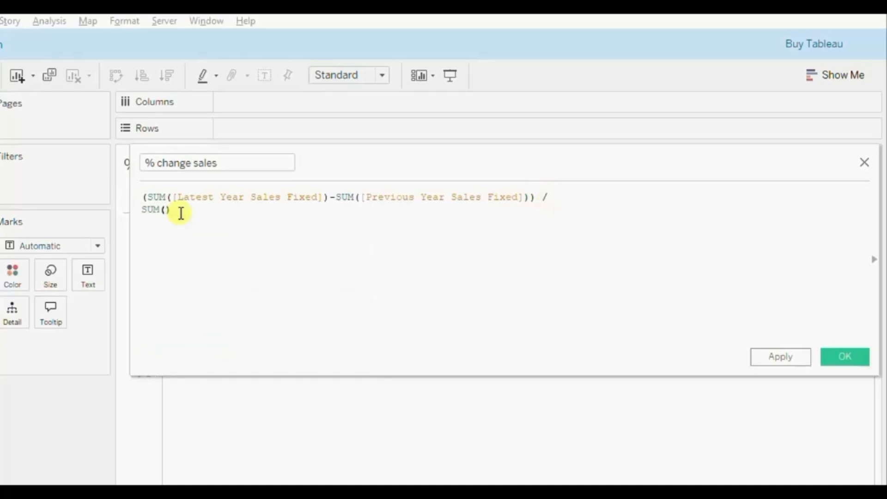
{"action": "type", "text": "prev"}
{"action": "key", "text": "Down"}
{"action": "key", "text": "Down"}
{"action": "key", "text": "Return"}
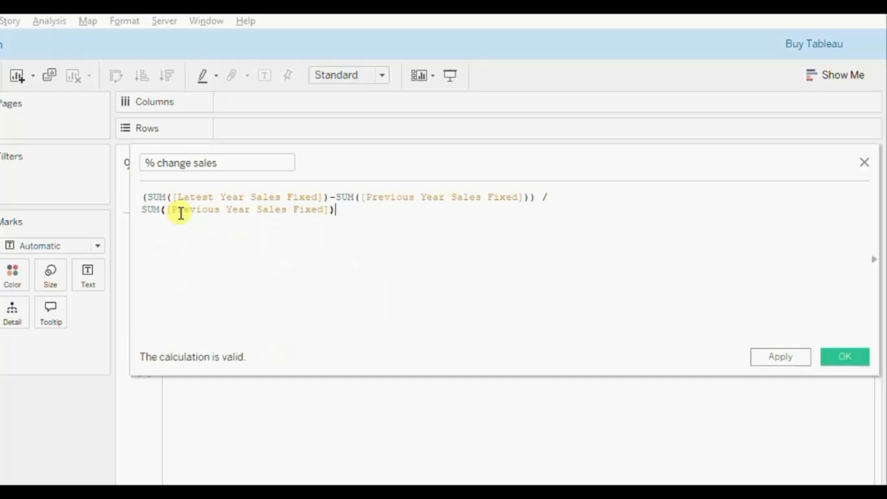
Wrap the entire % change sales formula in the ZN function and save the calculated field
{"action": "type", "text": ")"}
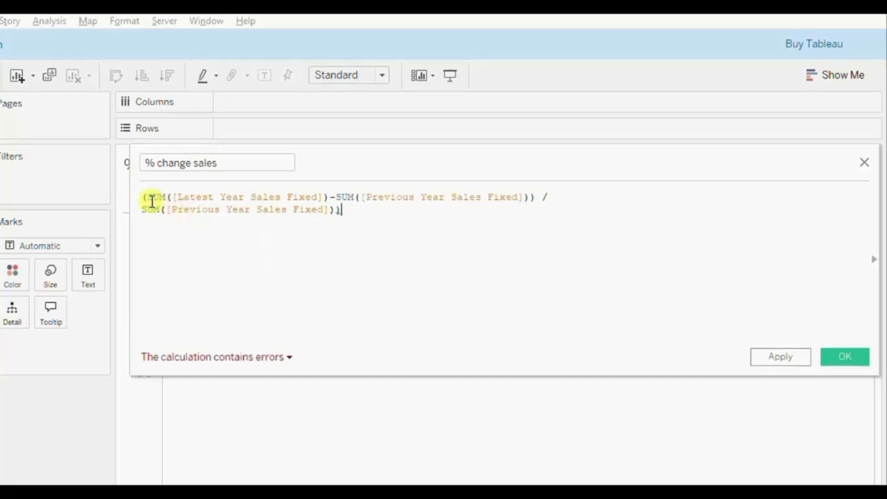
{"action": "type", "text": "("}
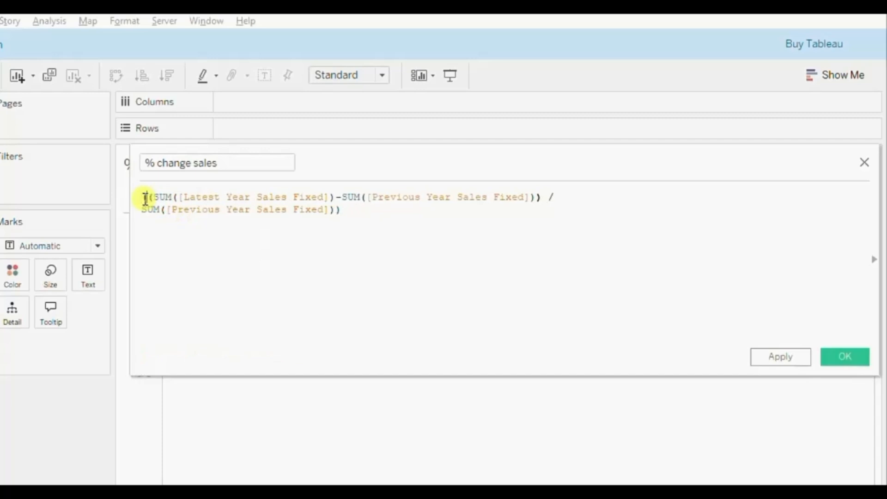
{"action": "type", "text": "zn"}
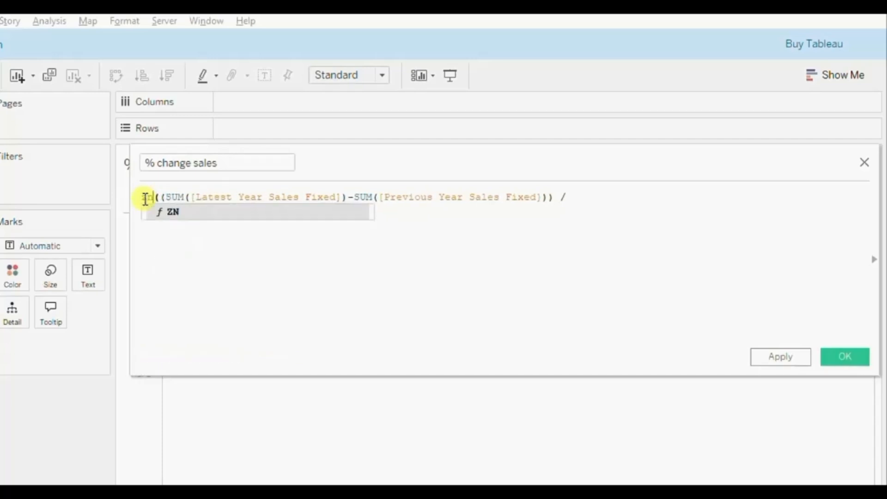
{"action": "left_click", "coordinate": [248, 288]}
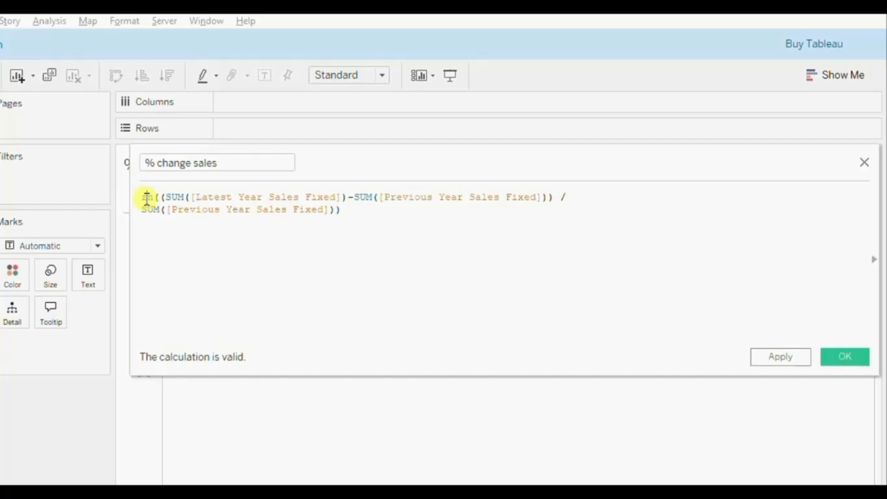
{"action": "left_click", "coordinate": [846, 357]}
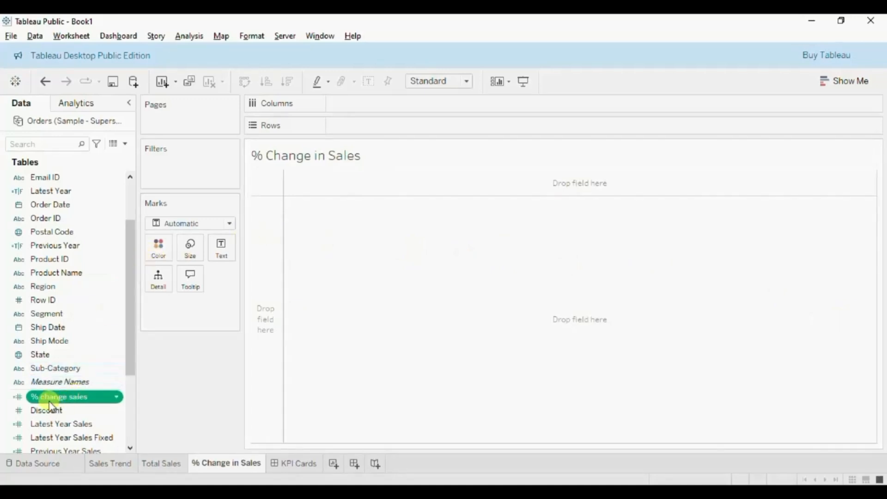
Add the % change sales field to the % Change in Sales sheet as both the mark text and the mark color
{"action": "left_click_drag", "start_coordinate": [54, 404], "coordinate": [222, 251]}
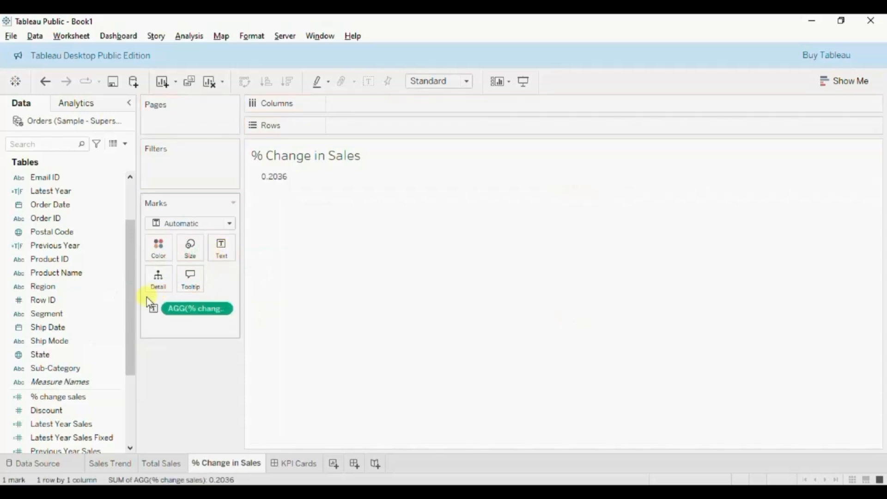
{"action": "left_click_drag", "start_coordinate": [54, 397], "coordinate": [154, 251]}
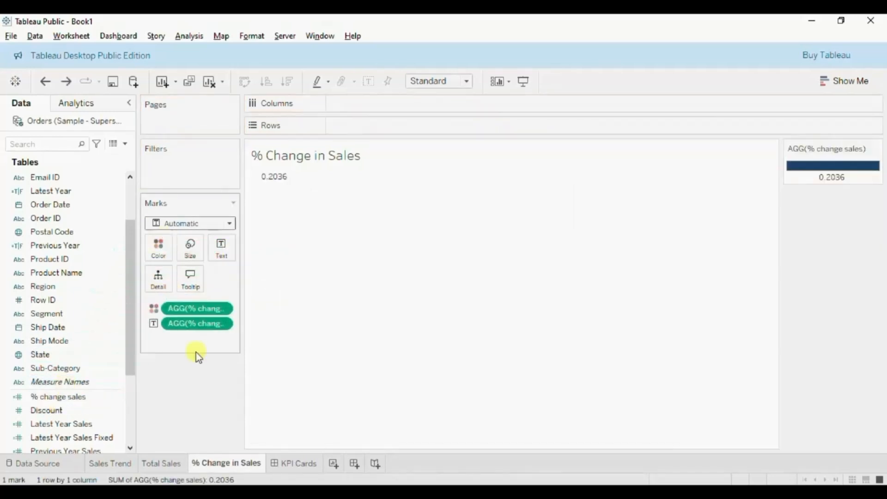
Change the mark type to Square and fit the sheet to Entire View
{"action": "left_click", "coordinate": [190, 223]}
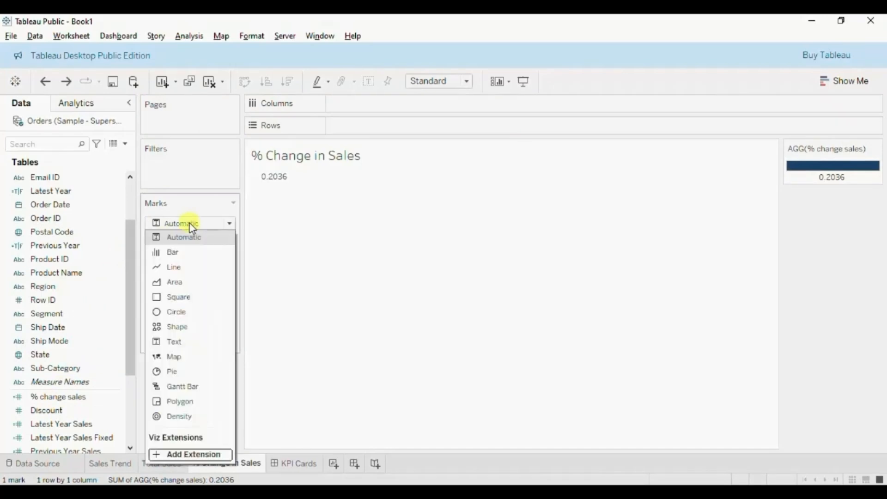
{"action": "left_click", "coordinate": [184, 295]}
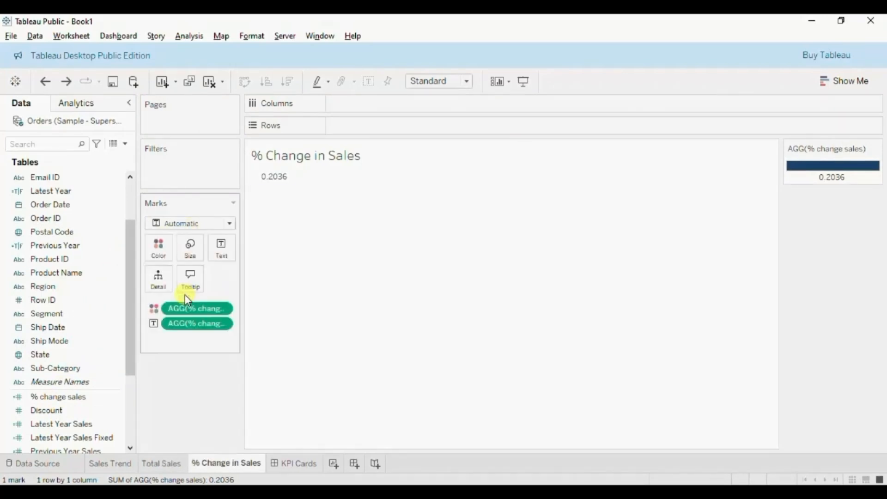
{"action": "left_click", "coordinate": [465, 82]}
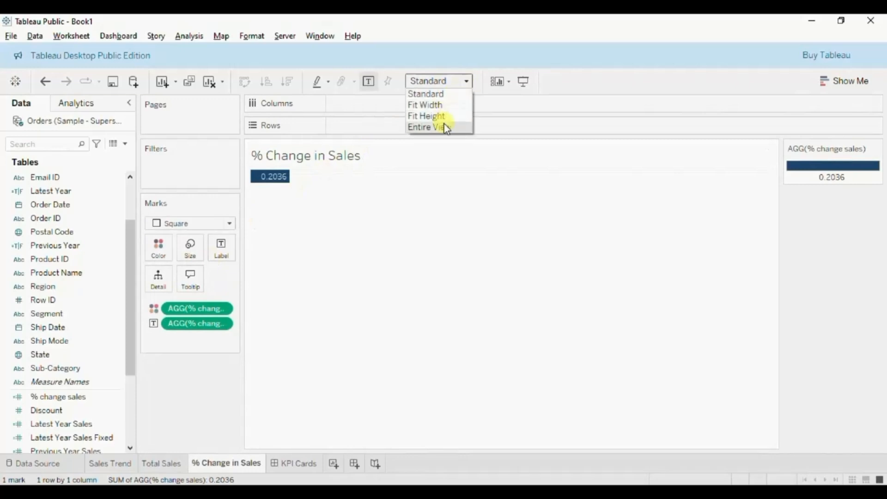
{"action": "left_click", "coordinate": [430, 127]}
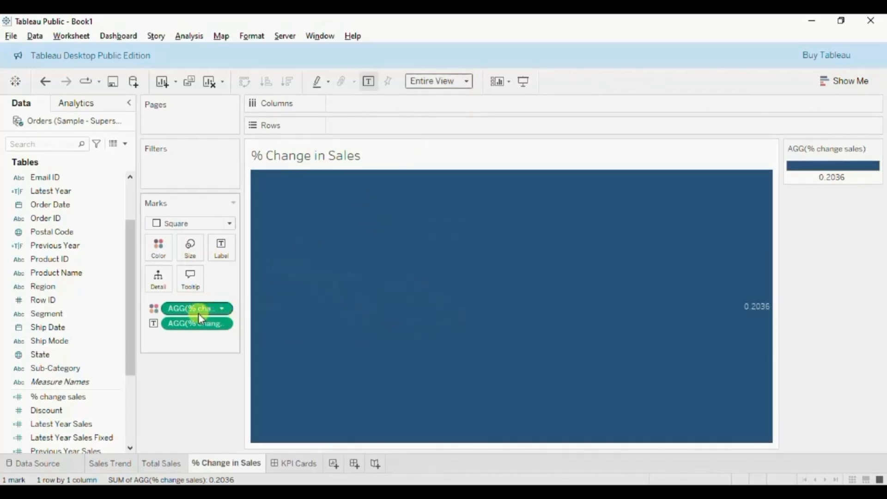
Set the default number format of the % change sales field to Percentage with 2 decimal places
{"action": "left_click", "coordinate": [83, 398]}
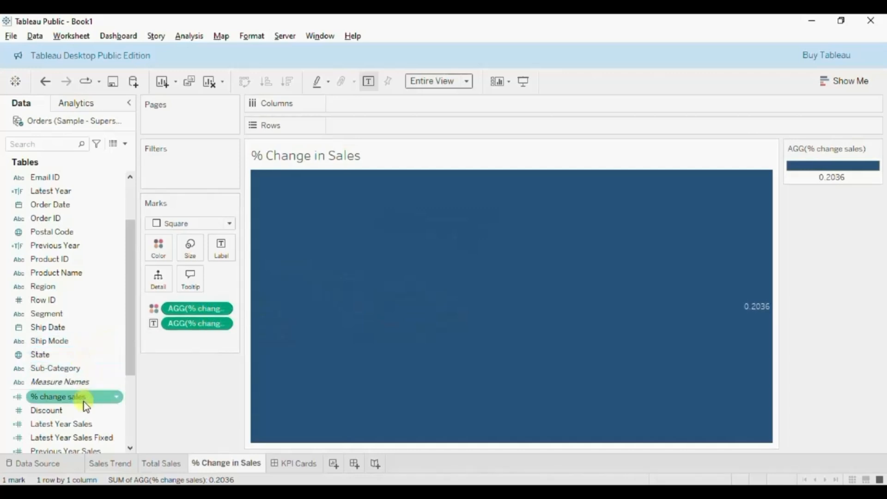
{"action": "right_click", "coordinate": [118, 400]}
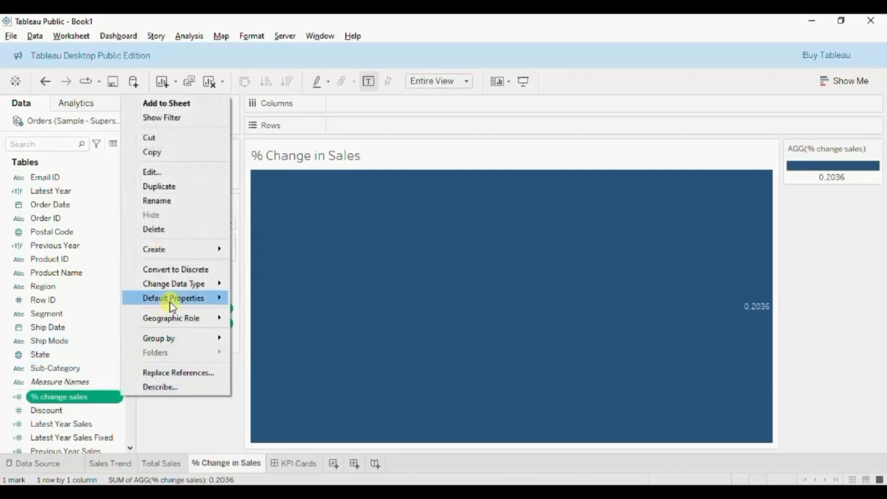
{"action": "mouse_move", "coordinate": [175, 300]}
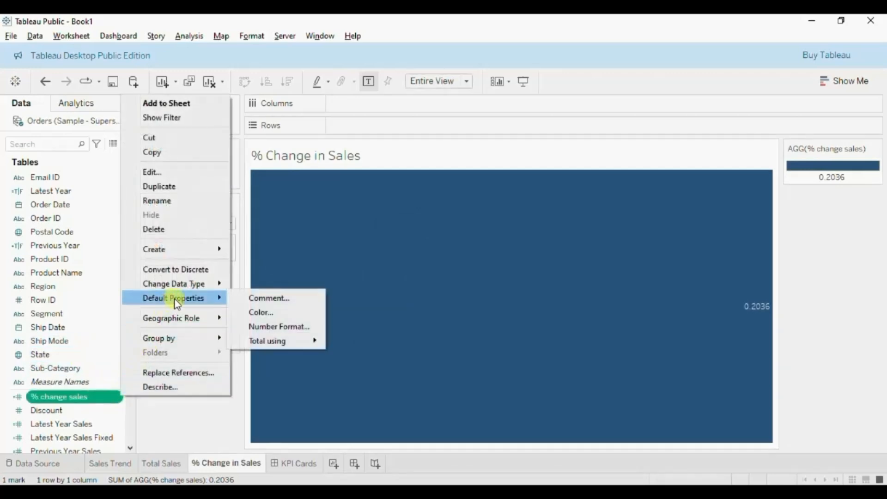
{"action": "left_click", "coordinate": [260, 328]}
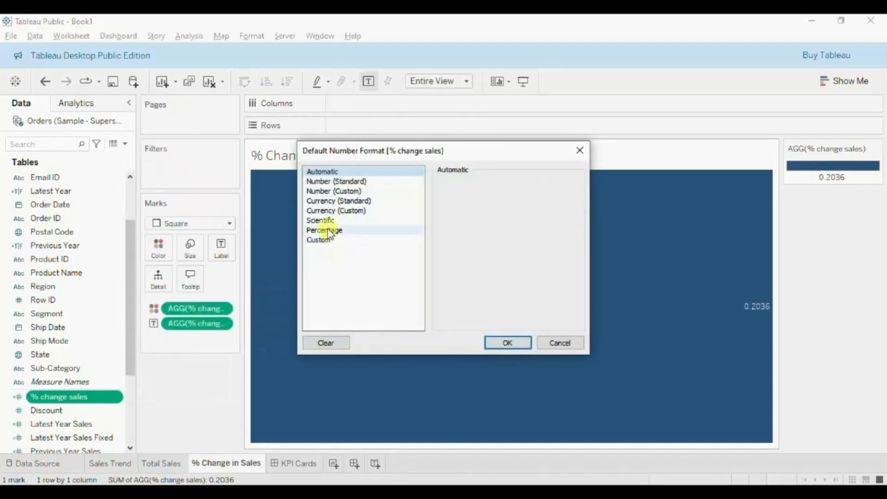
{"action": "left_click", "coordinate": [327, 230]}
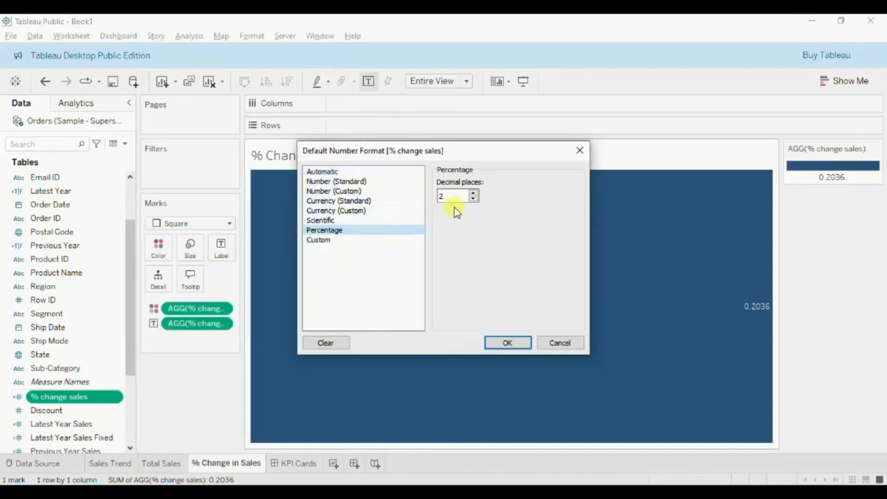
{"action": "left_click", "coordinate": [445, 196]}
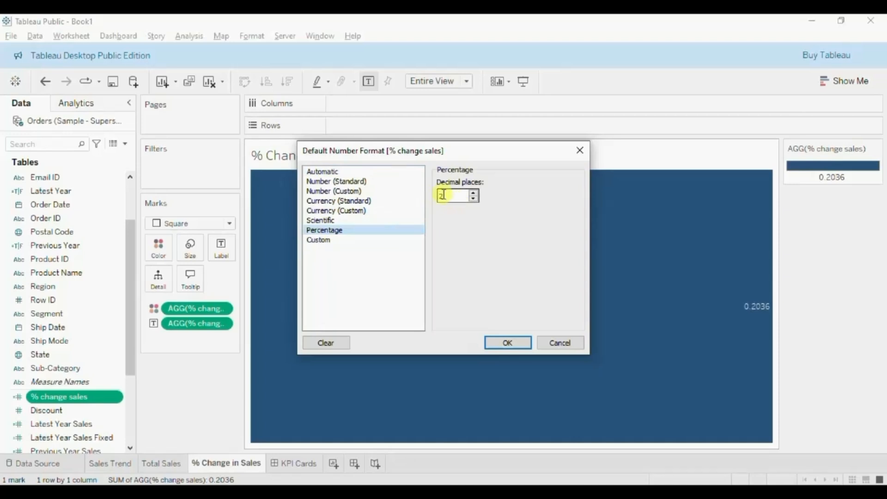
{"action": "left_click", "coordinate": [502, 345]}
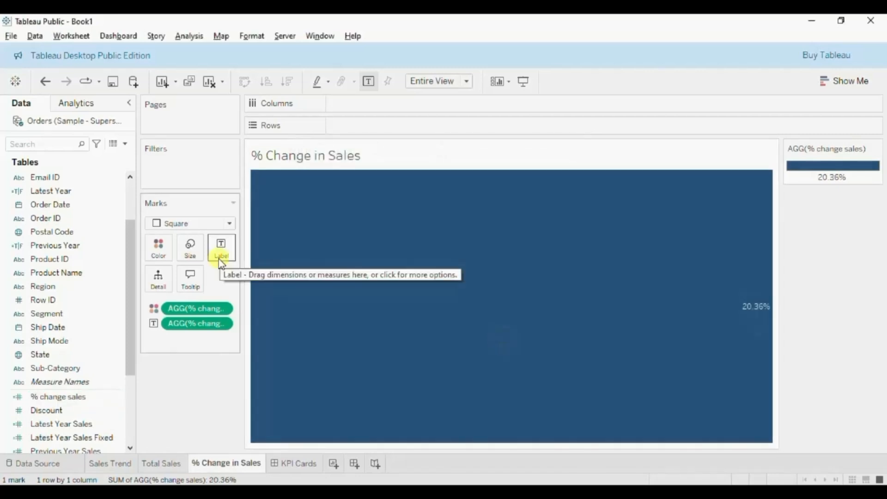
Append "vs PY" after the % change sales value in the mark label text
{"action": "left_click", "coordinate": [221, 258]}
{"action": "left_click", "coordinate": [334, 315]}
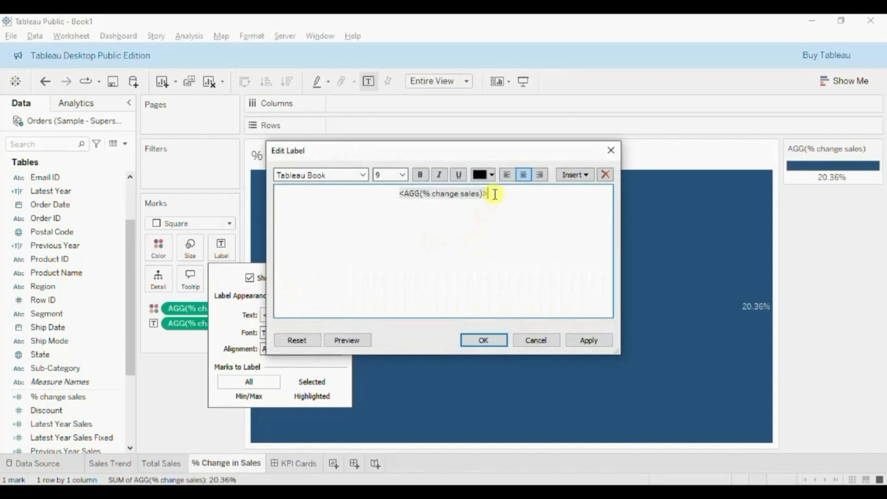
{"action": "left_click", "coordinate": [495, 194]}
{"action": "type", "text": "vs PY"}
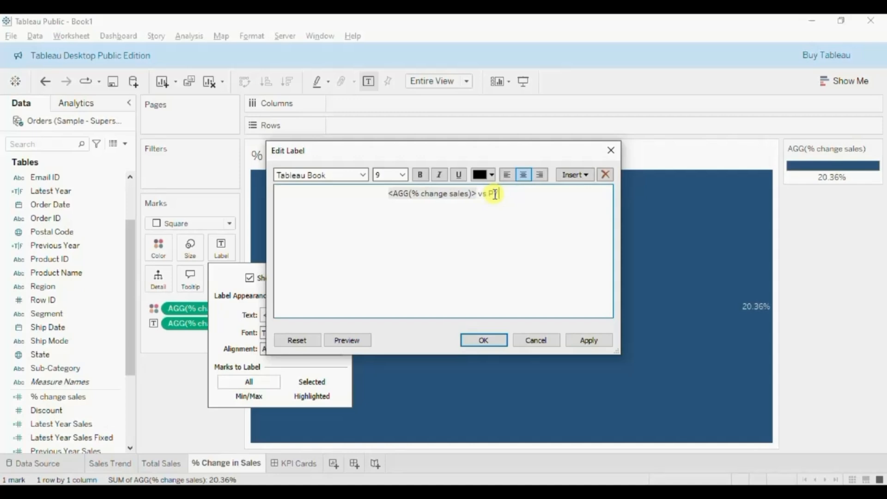
{"action": "left_click", "coordinate": [474, 341]}
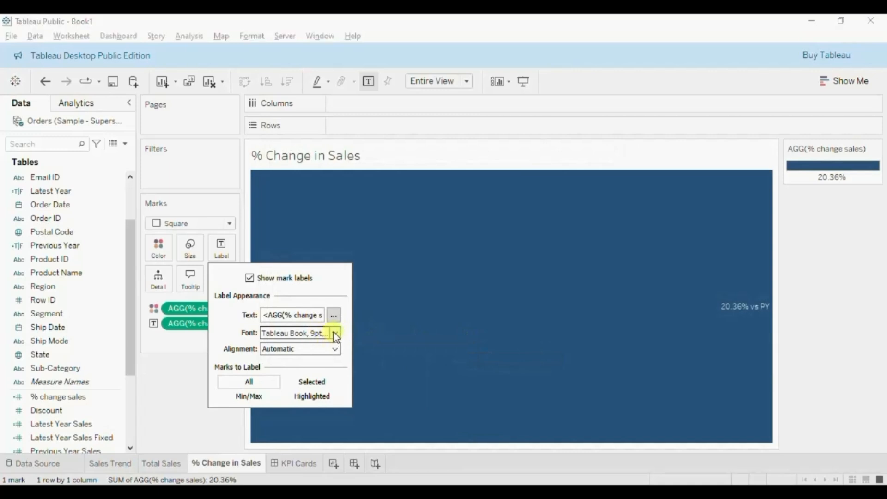
Set the mark label's font size to 11 and center it horizontally
{"action": "left_click", "coordinate": [334, 332]}
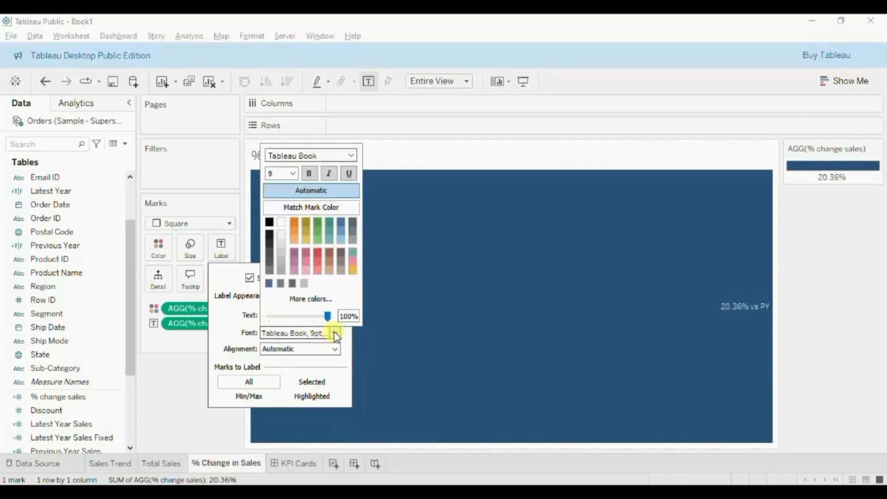
{"action": "left_click", "coordinate": [293, 173]}
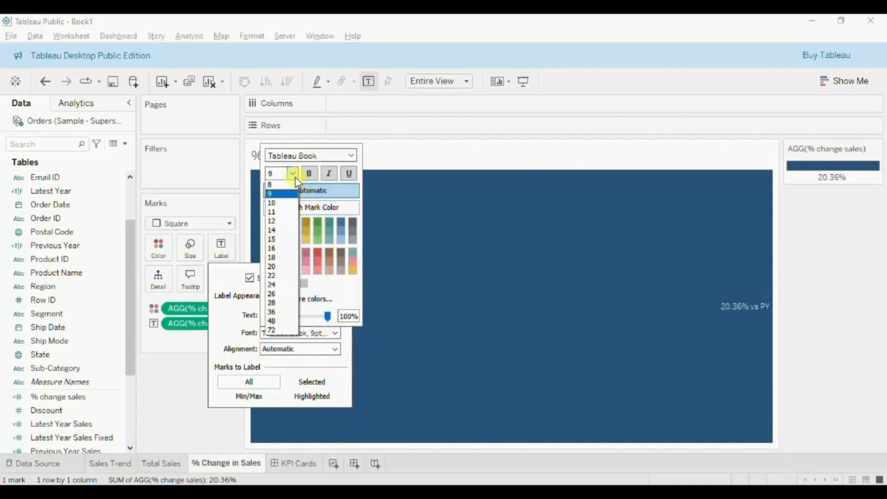
{"action": "left_click", "coordinate": [280, 212]}
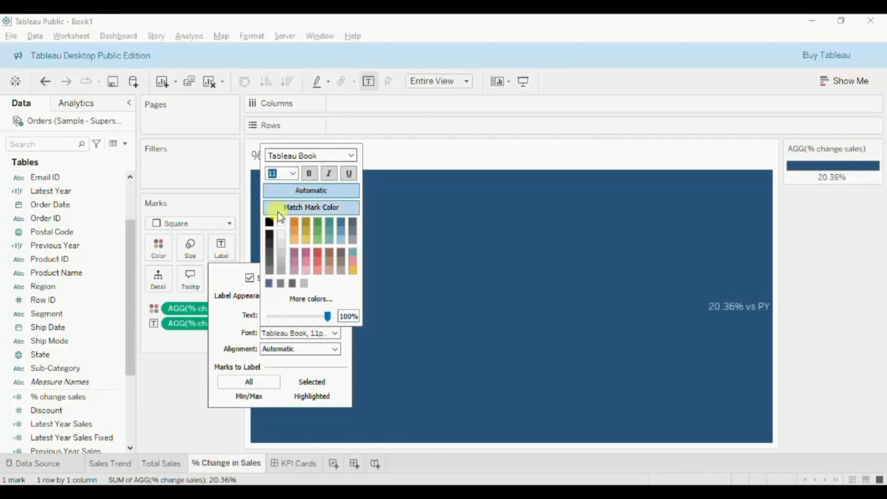
{"action": "left_click", "coordinate": [273, 349]}
{"action": "left_click", "coordinate": [287, 378]}
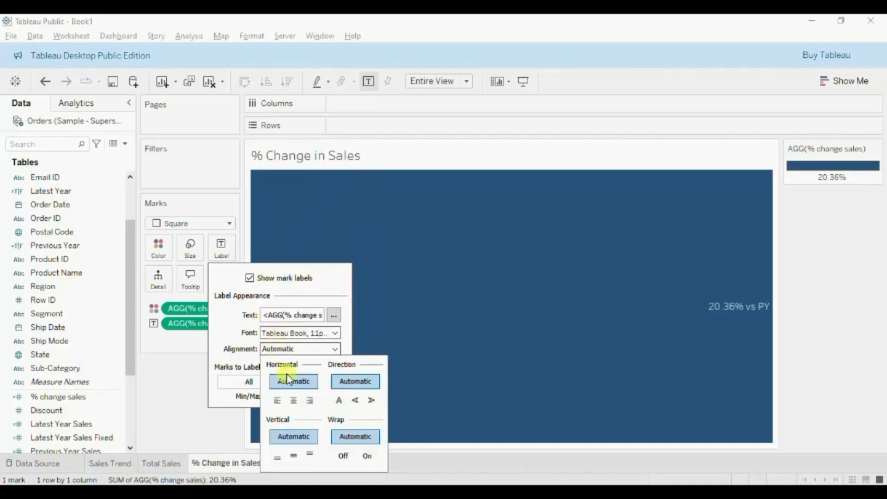
{"action": "left_click", "coordinate": [294, 401]}
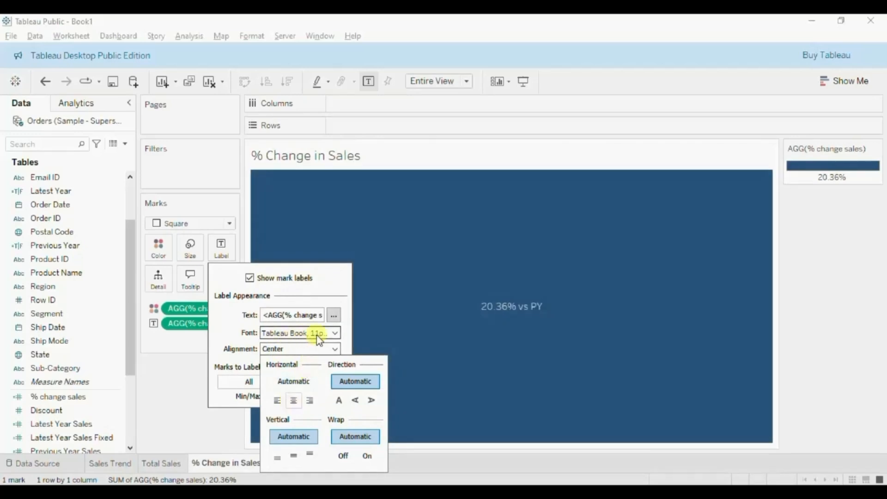
Set the mark label's font color to Match Mark Color
{"action": "left_click", "coordinate": [334, 334]}
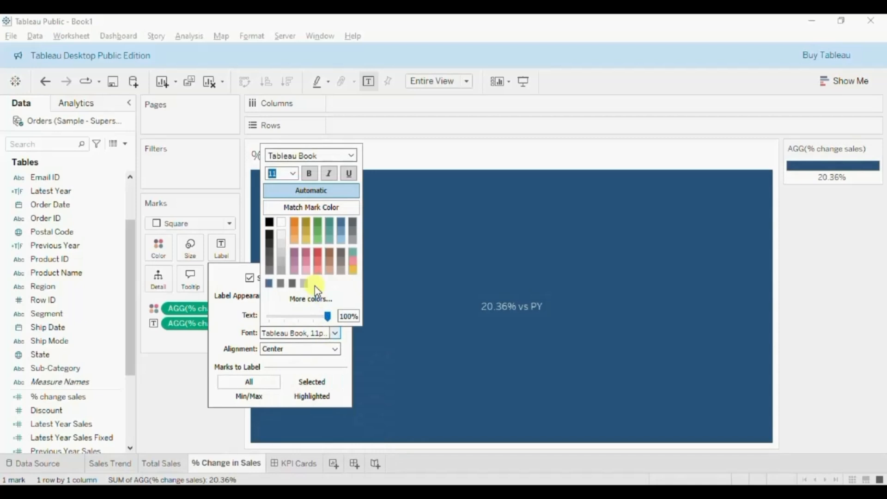
{"action": "left_click", "coordinate": [298, 211]}
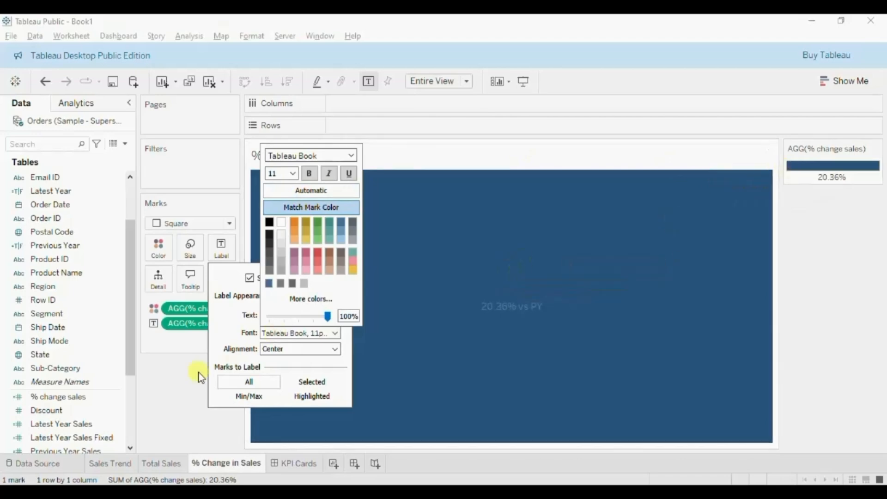
{"action": "left_click", "coordinate": [168, 391]}
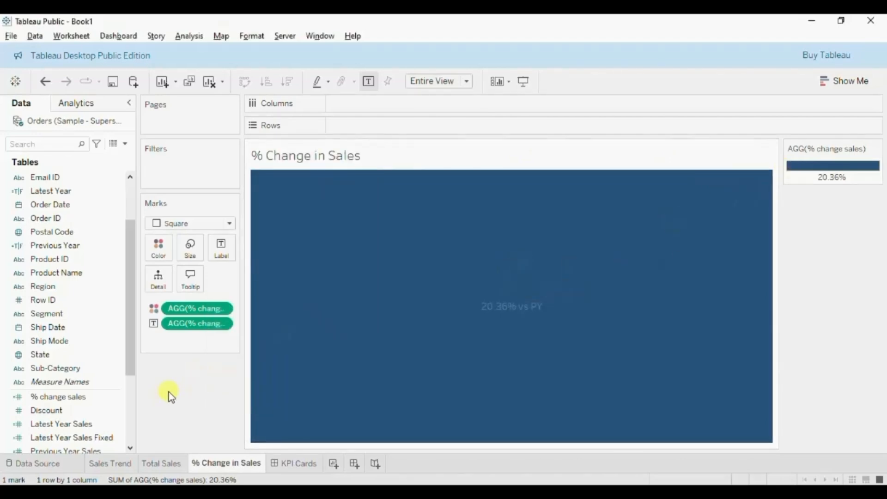
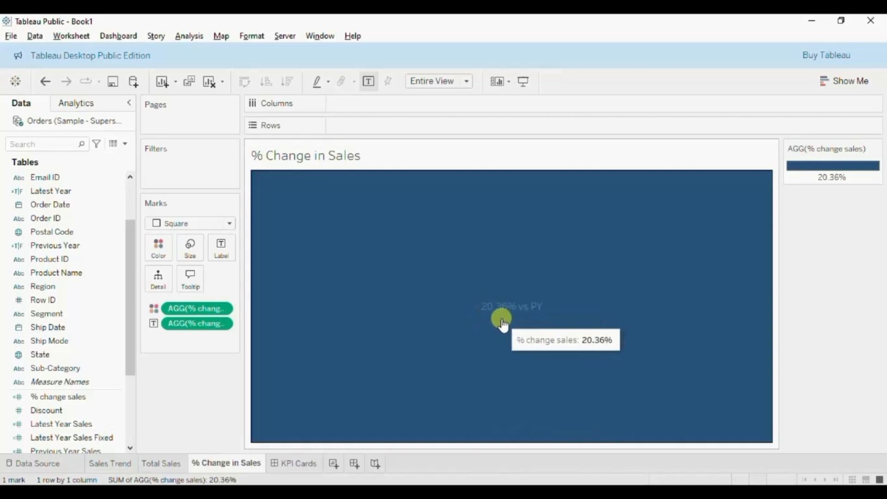
Apply the Red-Green Diverging palette to the % change sales colors and set its low end to red #e80000
{"action": "double_click", "coordinate": [808, 174]}
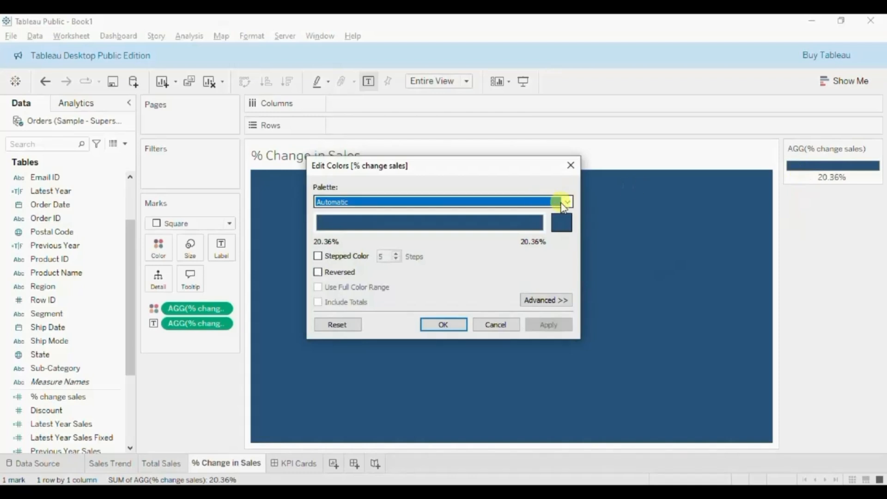
{"action": "left_click", "coordinate": [568, 203]}
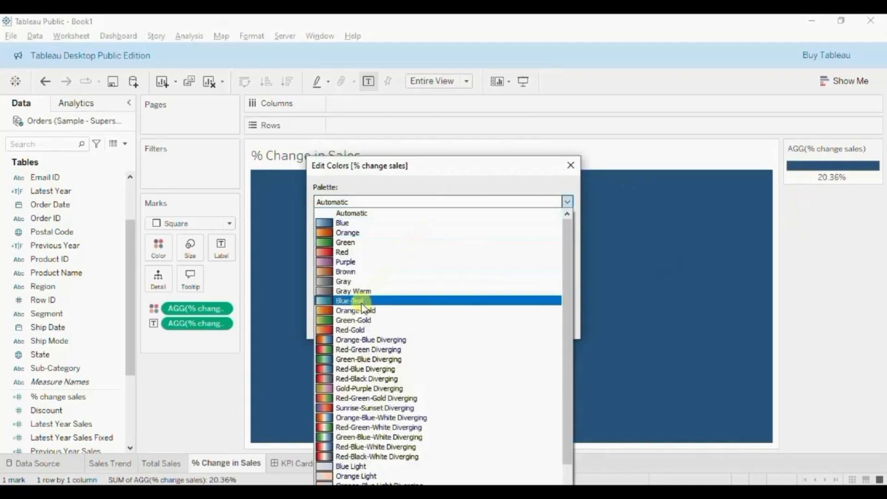
{"action": "left_click", "coordinate": [351, 347]}
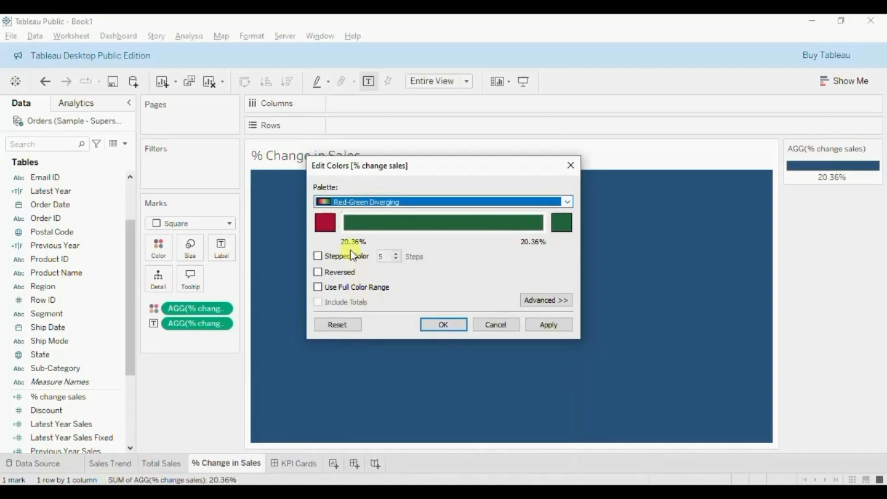
{"action": "left_click", "coordinate": [328, 225]}
{"action": "left_click", "coordinate": [329, 225]}
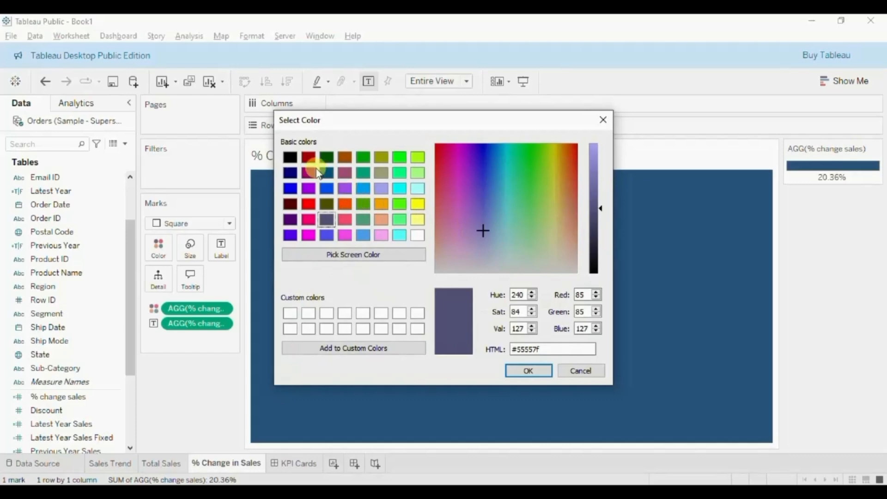
{"action": "left_click", "coordinate": [308, 207]}
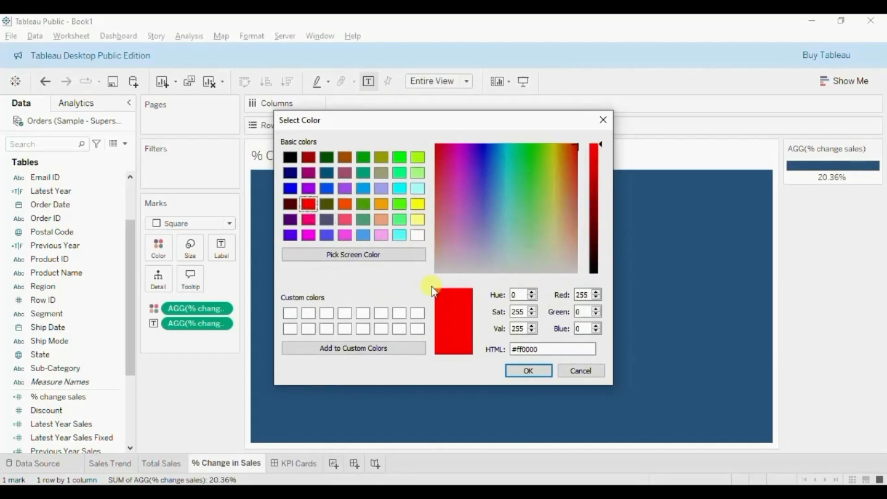
{"action": "left_click_drag", "start_coordinate": [601, 149], "coordinate": [602, 159]}
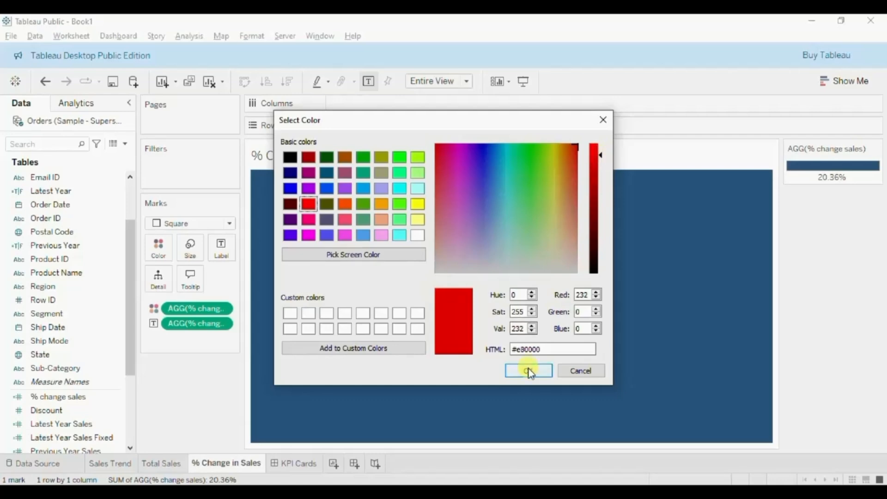
{"action": "left_click", "coordinate": [528, 370]}
Set the high end of the diverging palette to green #379828 and apply the color changes
{"action": "left_click", "coordinate": [562, 223]}
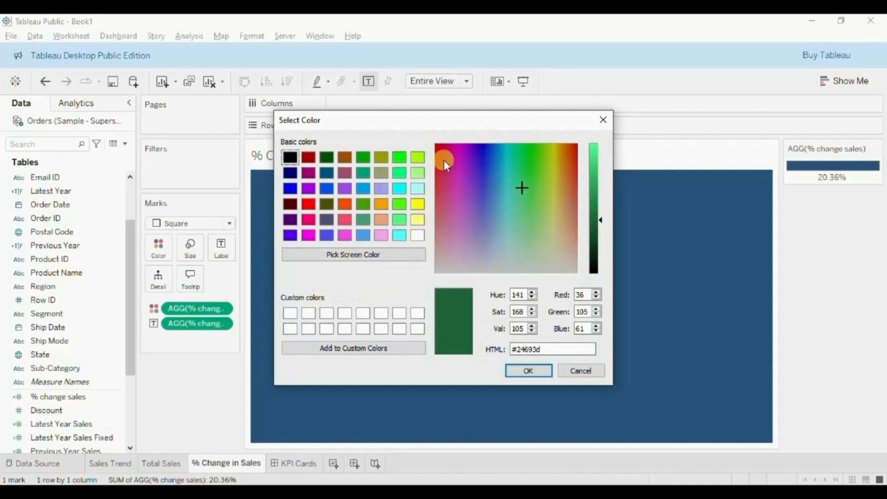
{"action": "left_click_drag", "start_coordinate": [601, 220], "coordinate": [602, 203]}
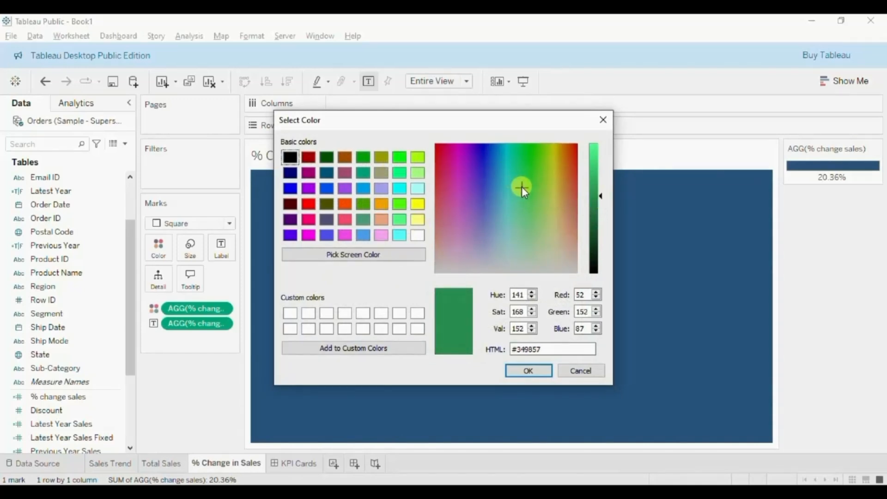
{"action": "left_click_drag", "start_coordinate": [522, 187], "coordinate": [533, 178]}
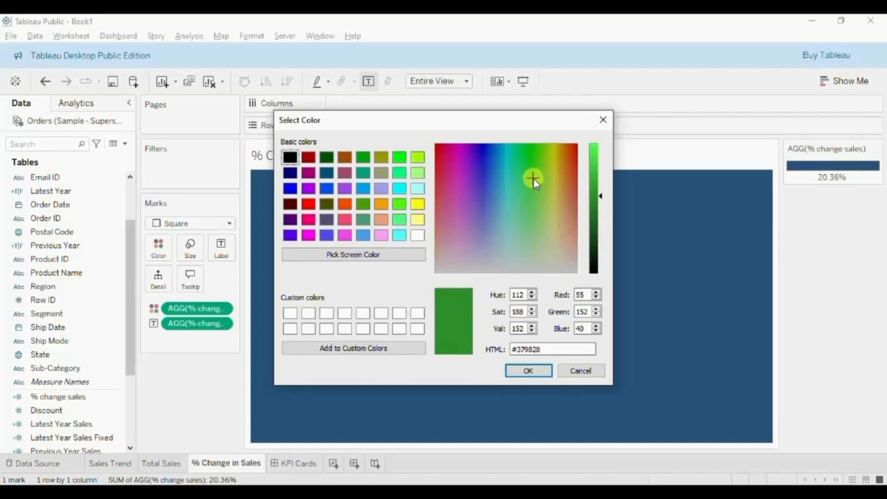
{"action": "left_click", "coordinate": [521, 370]}
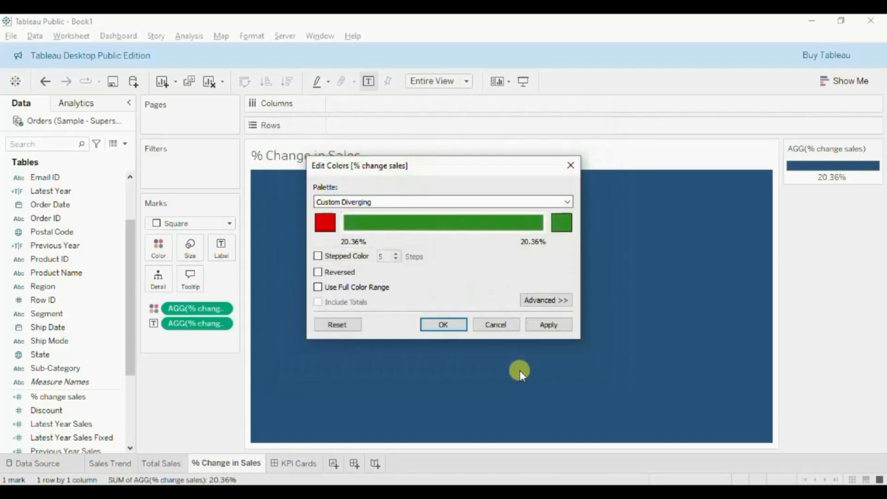
{"action": "left_click", "coordinate": [440, 326]}
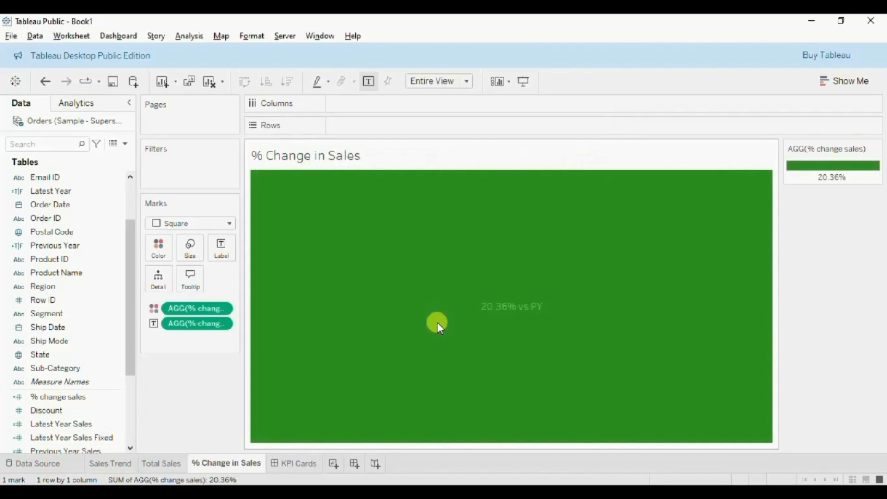
Make the mark label text bold
{"action": "mouse_move", "coordinate": [495, 318]}
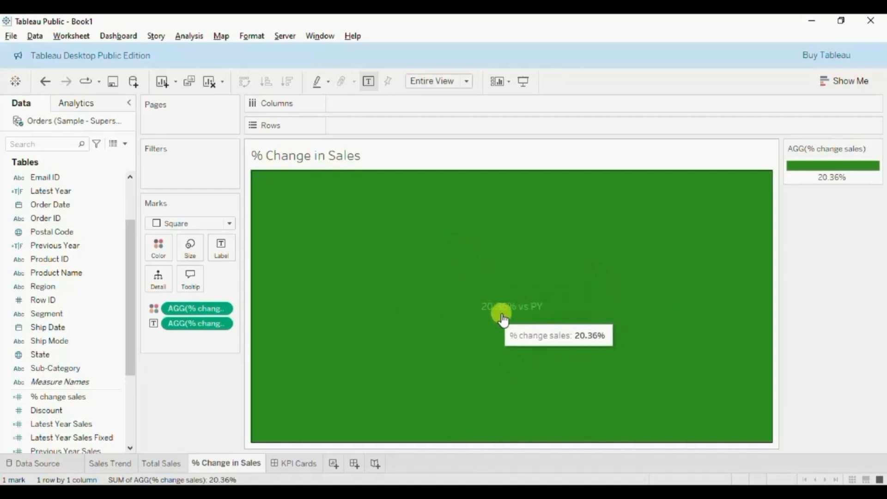
{"action": "left_click", "coordinate": [221, 250]}
{"action": "left_click", "coordinate": [334, 333]}
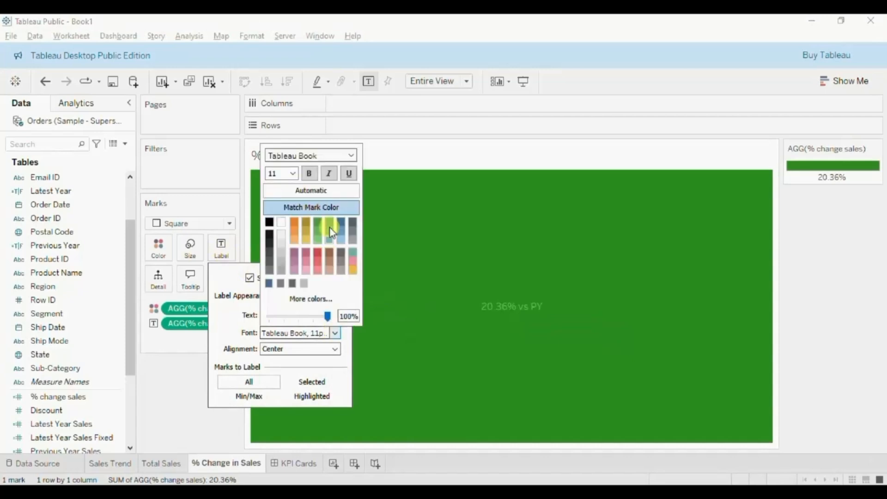
{"action": "left_click", "coordinate": [309, 174]}
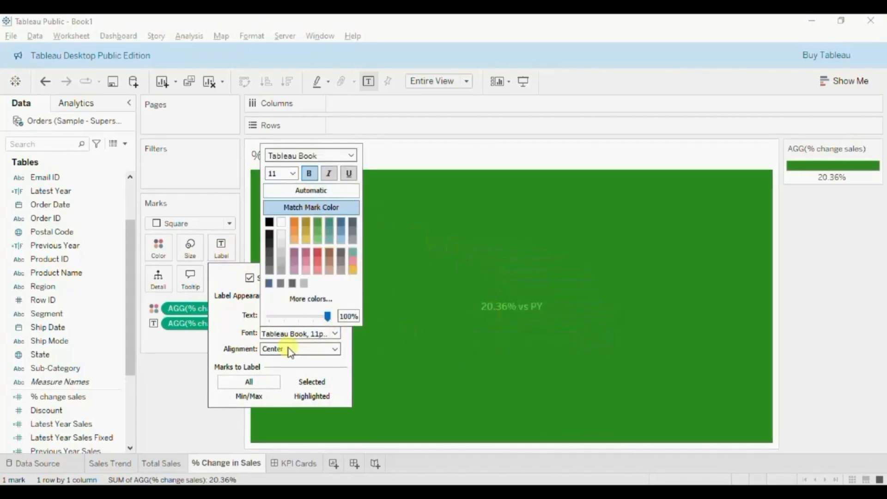
{"action": "left_click", "coordinate": [183, 373]}
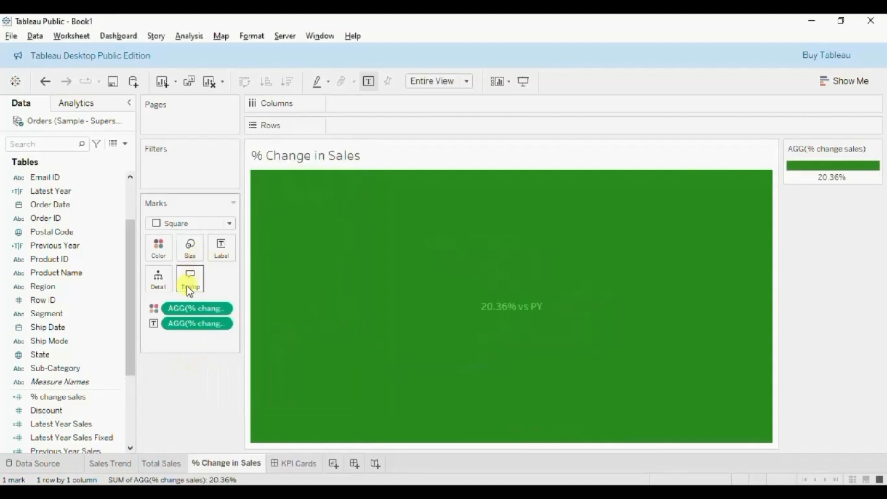
Turn off tooltips for the % Change in Sales sheet
{"action": "left_click", "coordinate": [191, 280]}
{"action": "left_click", "coordinate": [277, 312]}
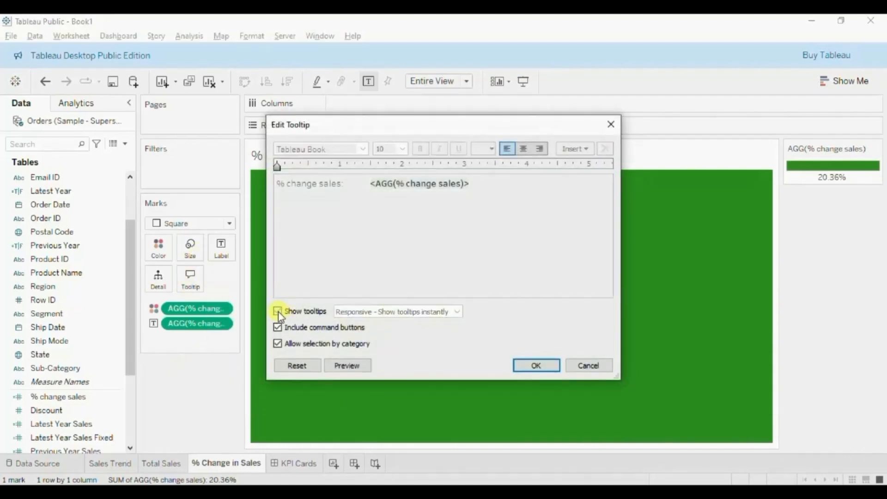
{"action": "left_click", "coordinate": [518, 366]}
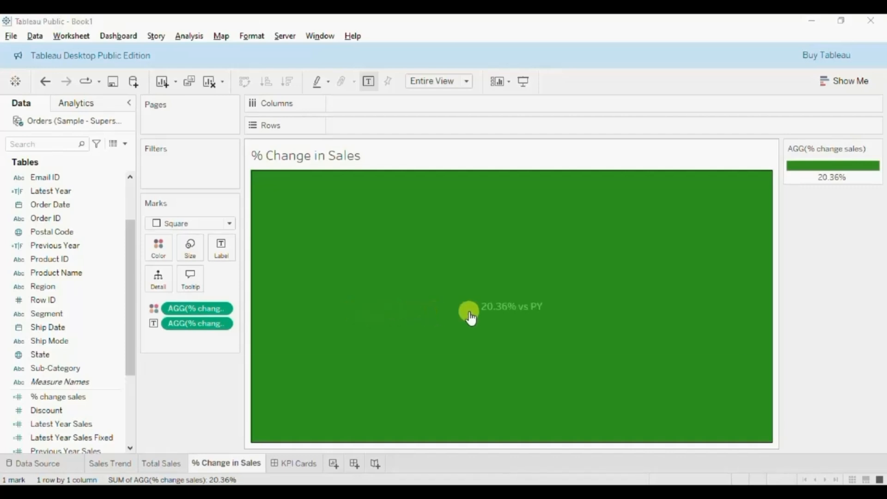
Switch to Chrome, search Google for "alt codes" and open the alt-codes.net symbol list
{"action": "key", "text": "alt+Tab"}
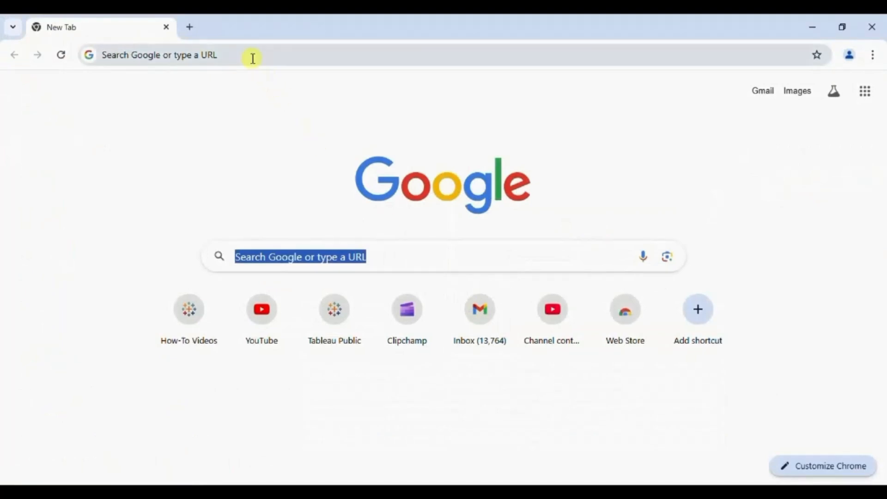
{"action": "left_click", "coordinate": [252, 58]}
{"action": "type", "text": "alt"}
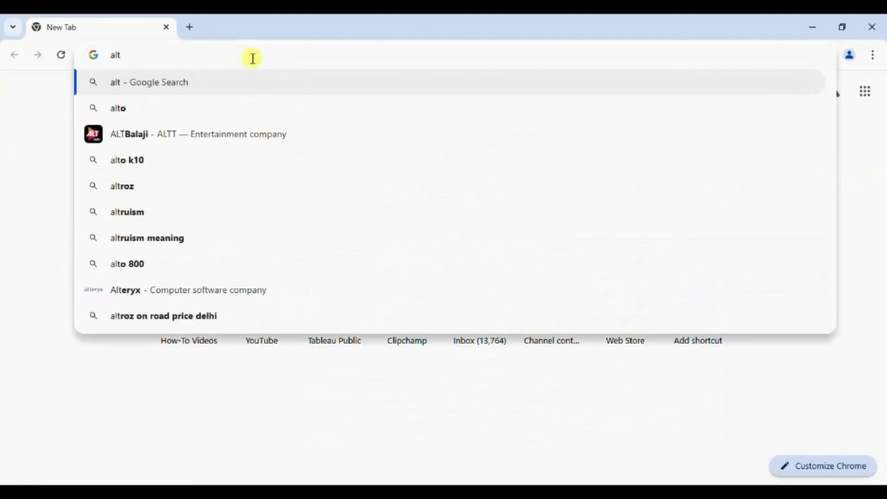
{"action": "type", "text": " code"}
{"action": "key", "text": "Return"}
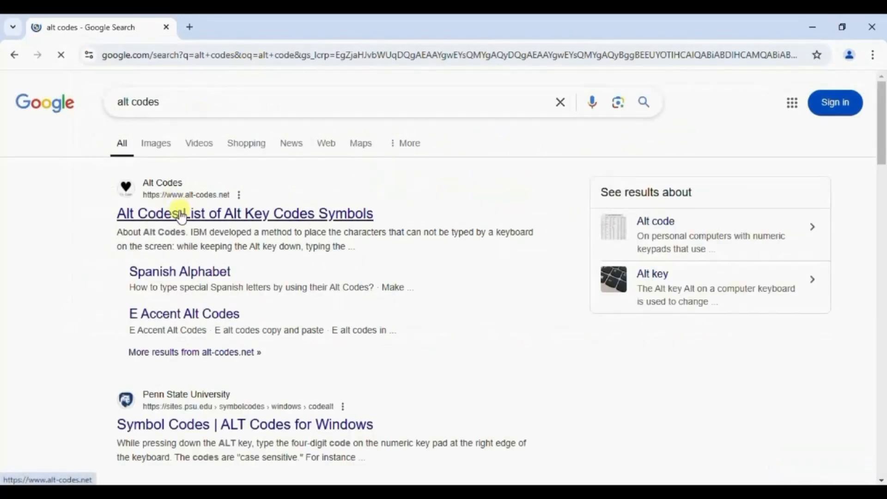
{"action": "left_click", "coordinate": [168, 216]}
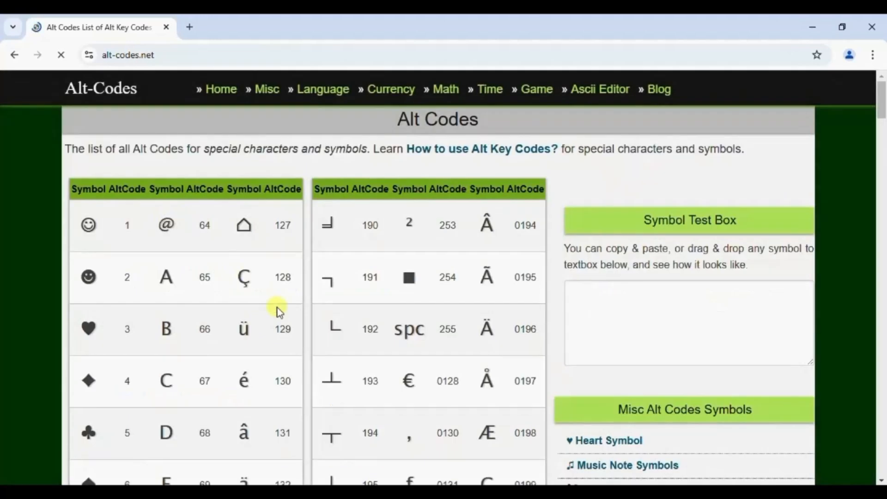
Copy the ▲ symbol (alt code 30) from the symbol table
{"action": "scroll", "coordinate": [277, 306], "scroll_direction": "down", "scroll_amount": 3}
{"action": "scroll", "coordinate": [277, 309], "scroll_direction": "down", "scroll_amount": 5}
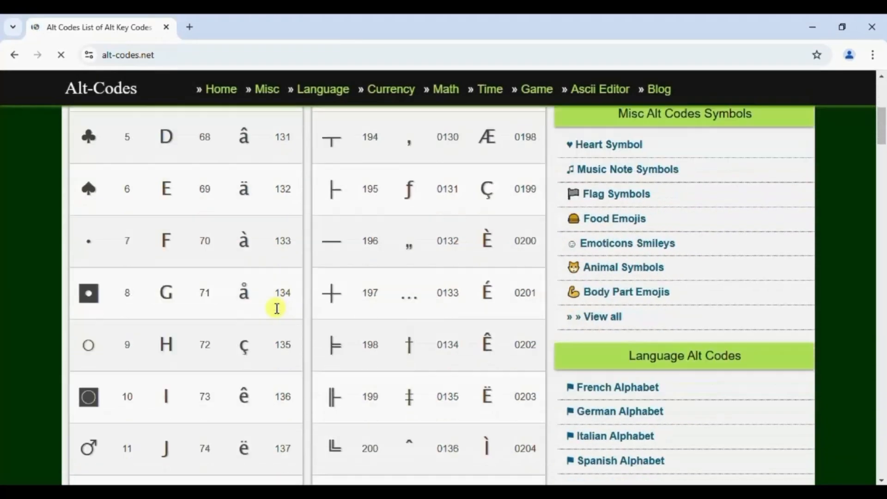
{"action": "left_click_drag", "start_coordinate": [882, 120], "coordinate": [881, 230]}
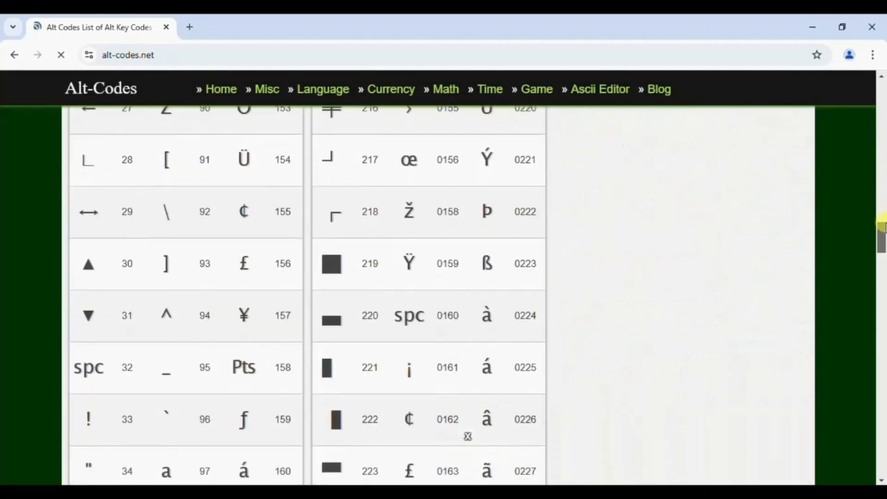
{"action": "left_click", "coordinate": [89, 272]}
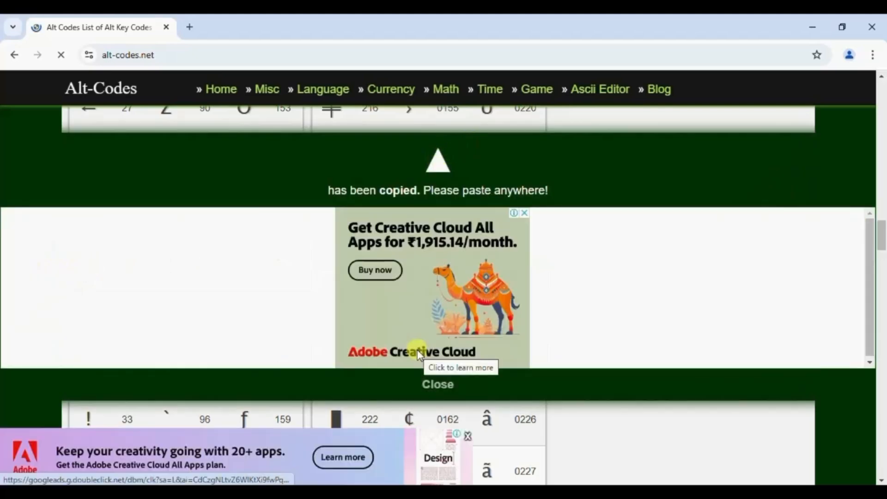
Switch back to Tableau and give the % change sales pane values the custom number format ▲0.00%
{"action": "key", "text": "alt+Tab"}
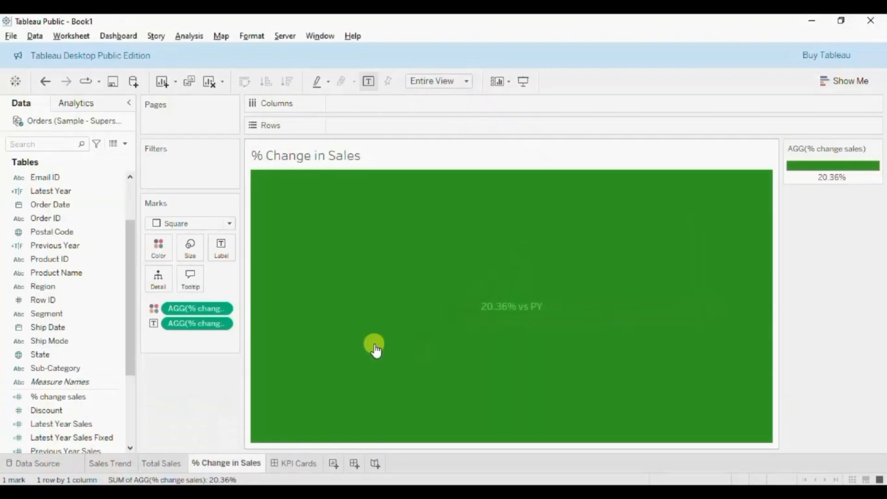
{"action": "right_click", "coordinate": [191, 310]}
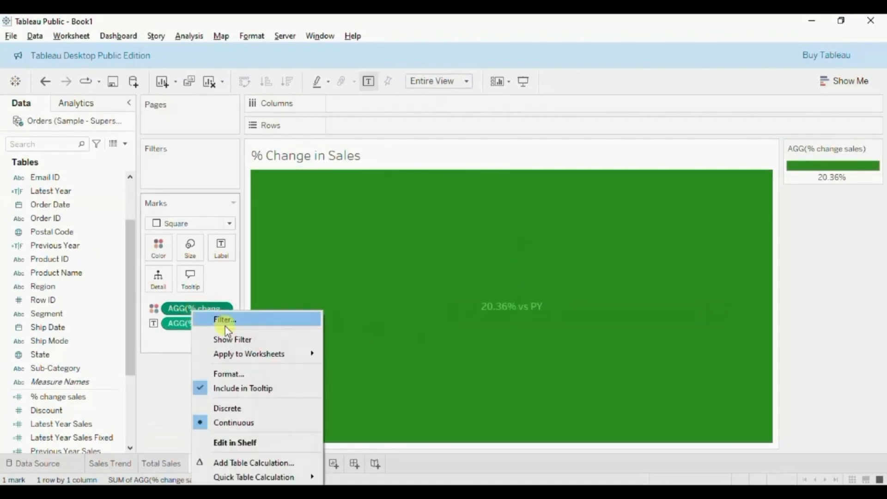
{"action": "left_click", "coordinate": [231, 375]}
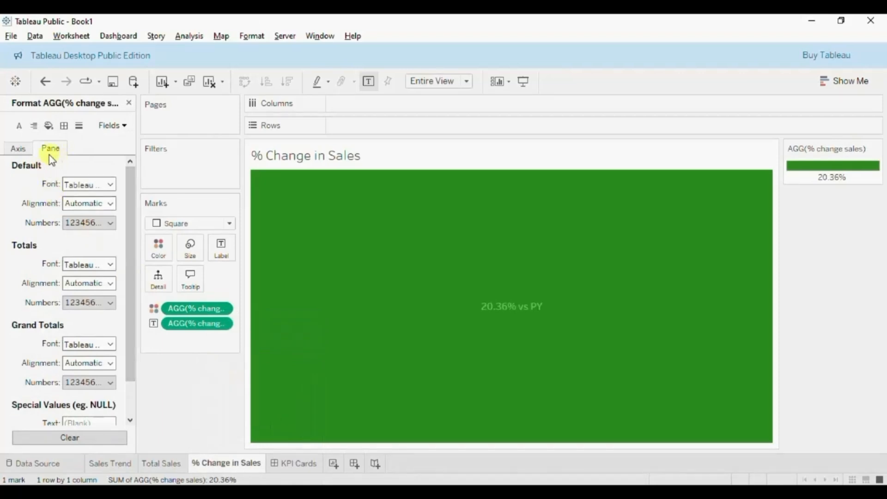
{"action": "left_click", "coordinate": [102, 224]}
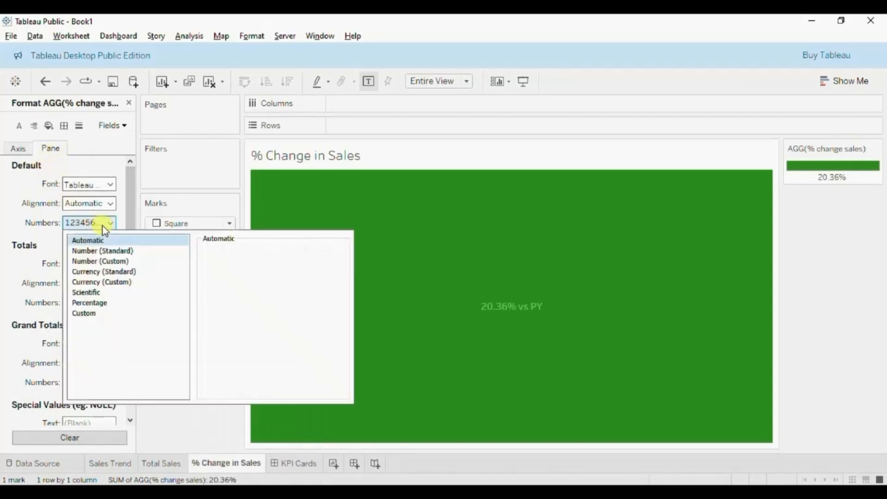
{"action": "left_click", "coordinate": [93, 315]}
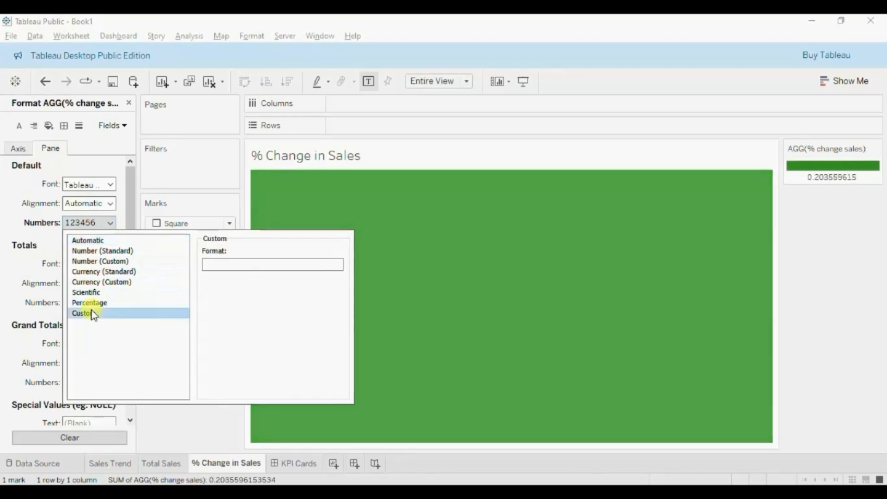
{"action": "left_click", "coordinate": [210, 264]}
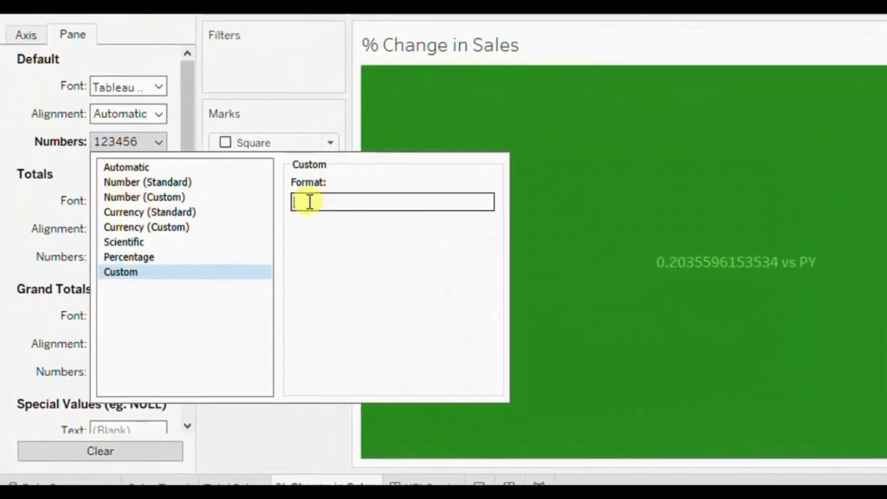
{"action": "type", "text": "▲"}
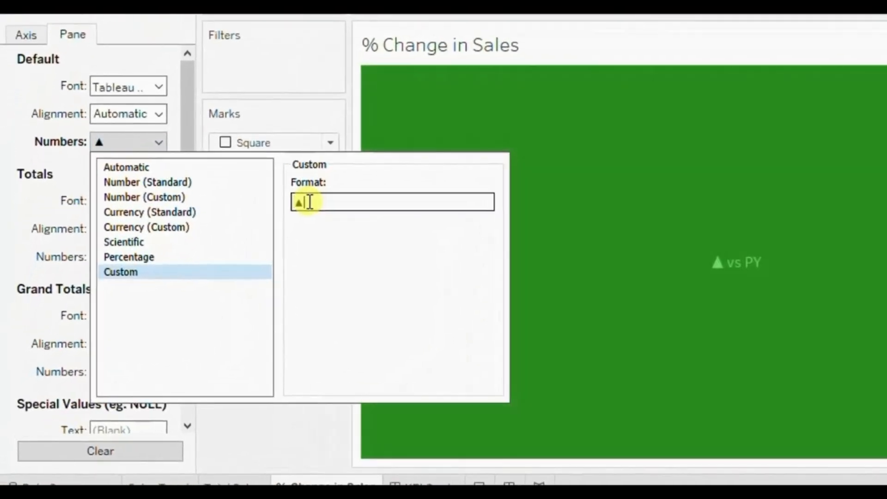
{"action": "type", "text": "0.00"}
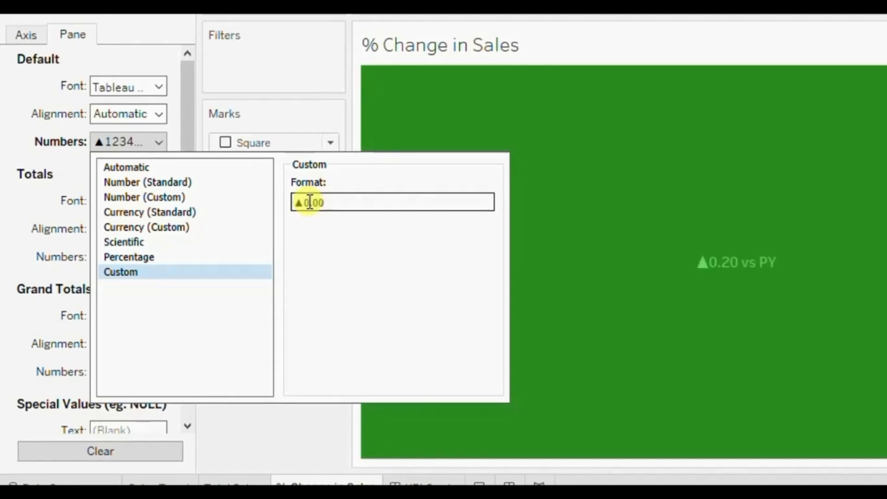
{"action": "type", "text": "%"}
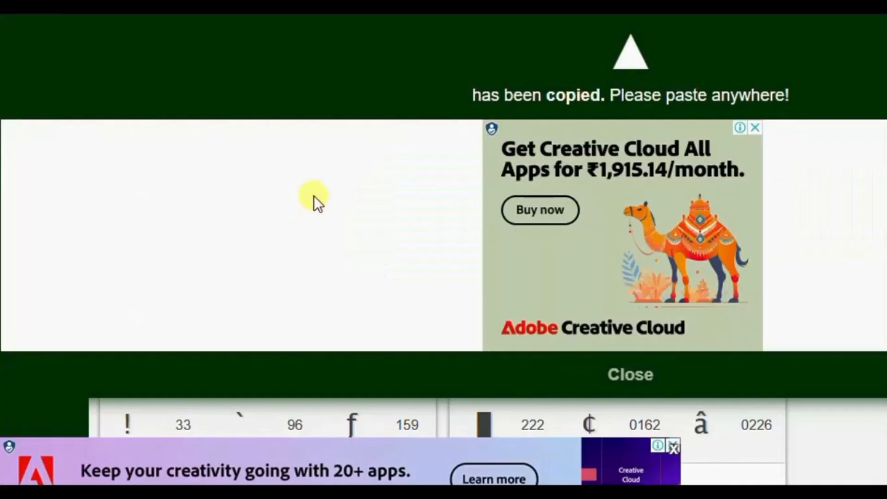
Dismiss the copy notice on alt-codes.net in Chrome and copy the ▼ symbol (alt code 31)
{"action": "left_click", "coordinate": [621, 373]}
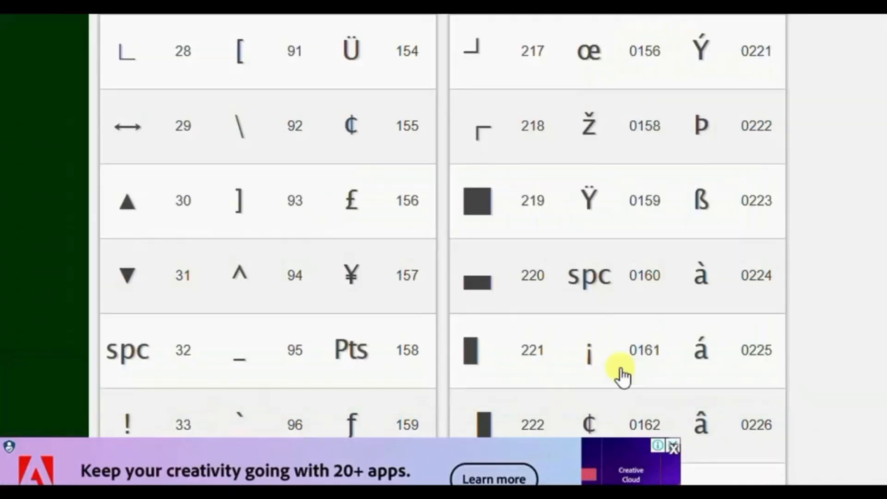
{"action": "left_click", "coordinate": [123, 289]}
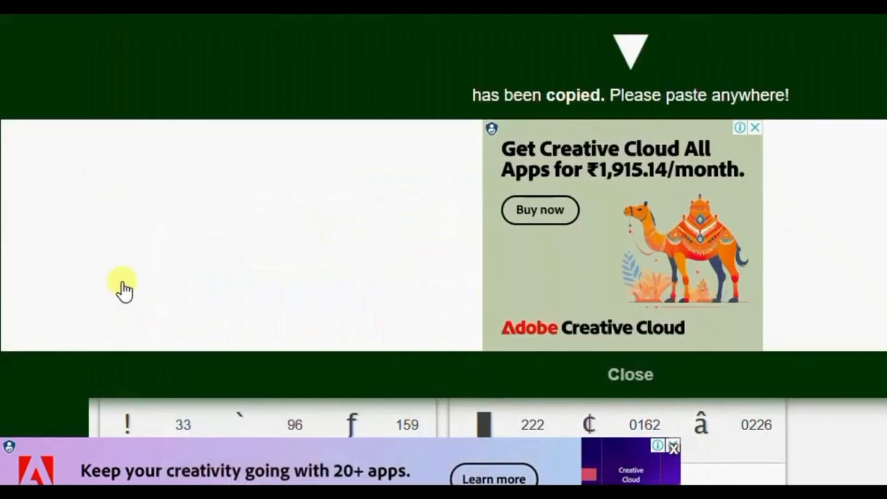
Switch back to Tableau and extend the % change sales custom number format to ▲0.00%;▼0.00%; for the pane values
{"action": "key", "text": "alt+Tab"}
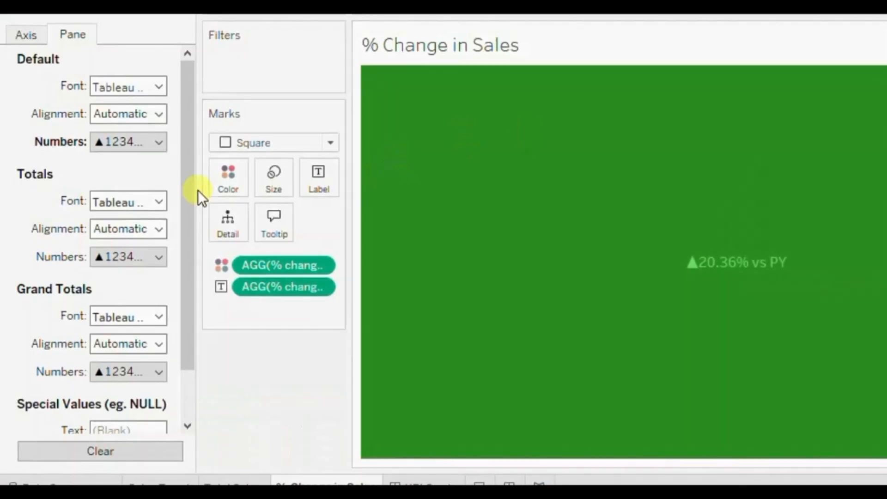
{"action": "left_click", "coordinate": [158, 142]}
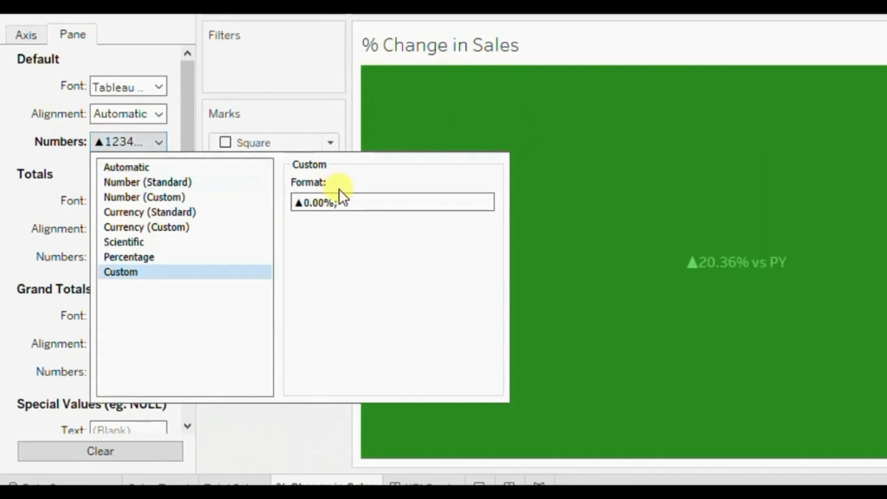
{"action": "left_click", "coordinate": [350, 202]}
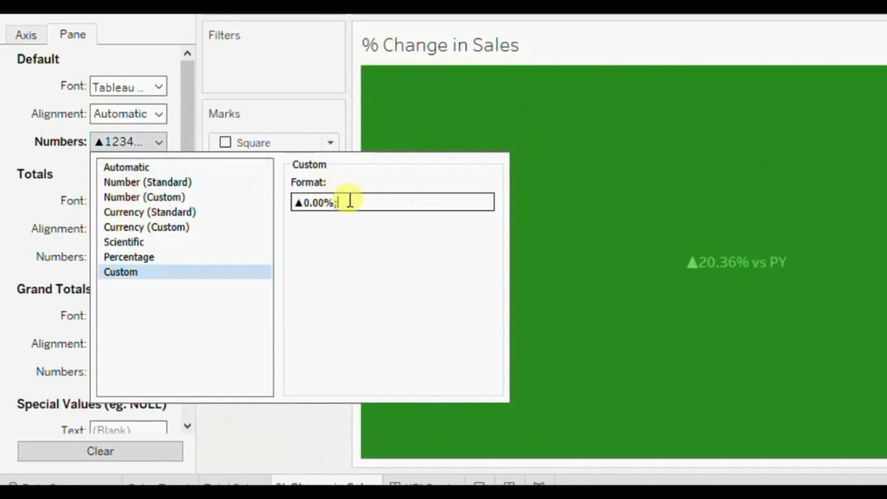
{"action": "type", "text": "▼0.00%;"}
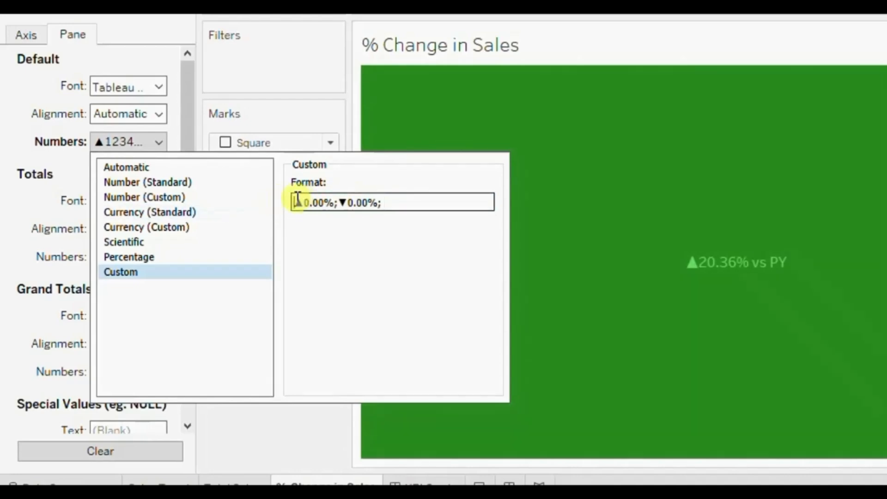
{"action": "left_click_drag", "start_coordinate": [298, 200], "coordinate": [372, 203]}
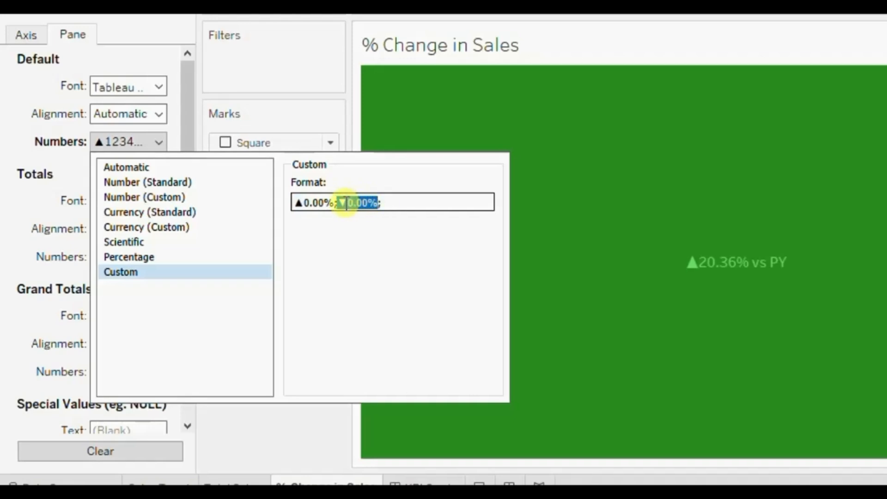
{"action": "left_click", "coordinate": [385, 203]}
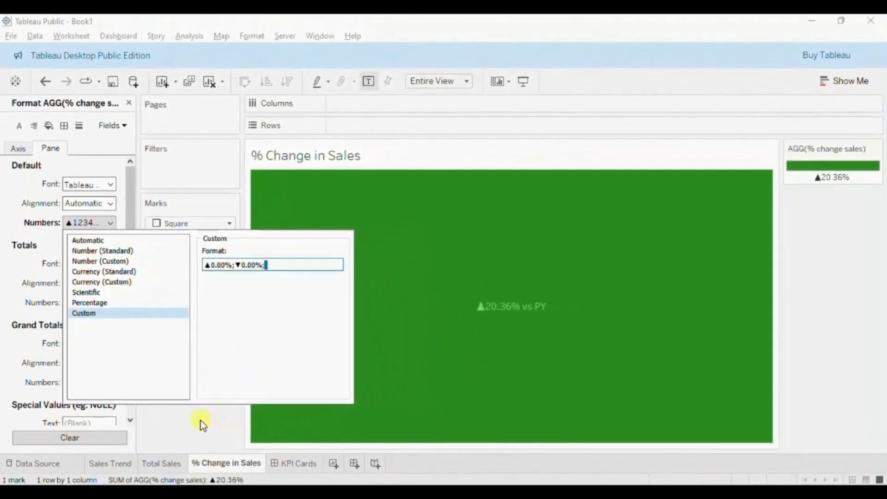
{"action": "left_click", "coordinate": [202, 423]}
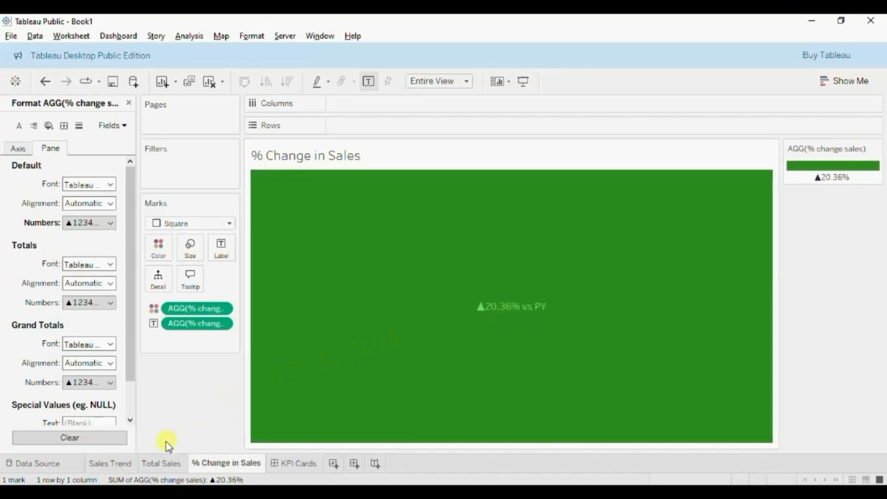
On the Sales Trend sheet, close the formatting pane and start a calculated field named Sales Line Color
{"action": "left_click", "coordinate": [123, 466]}
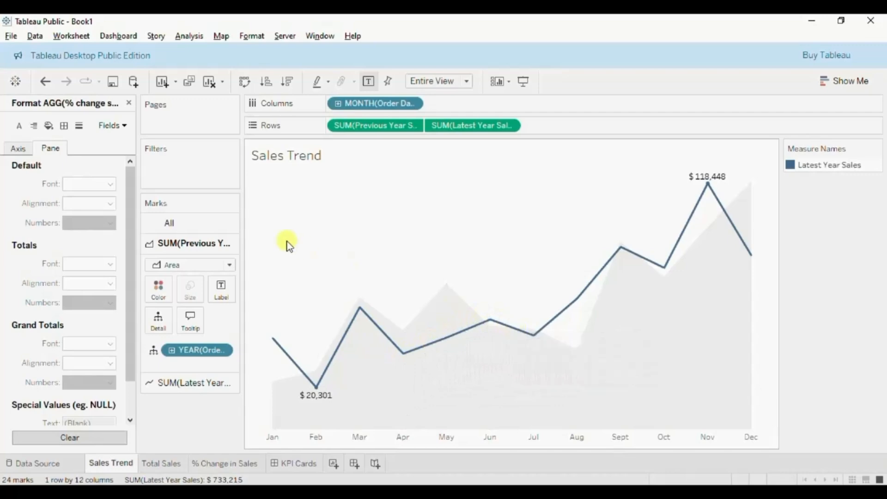
{"action": "left_click", "coordinate": [129, 102]}
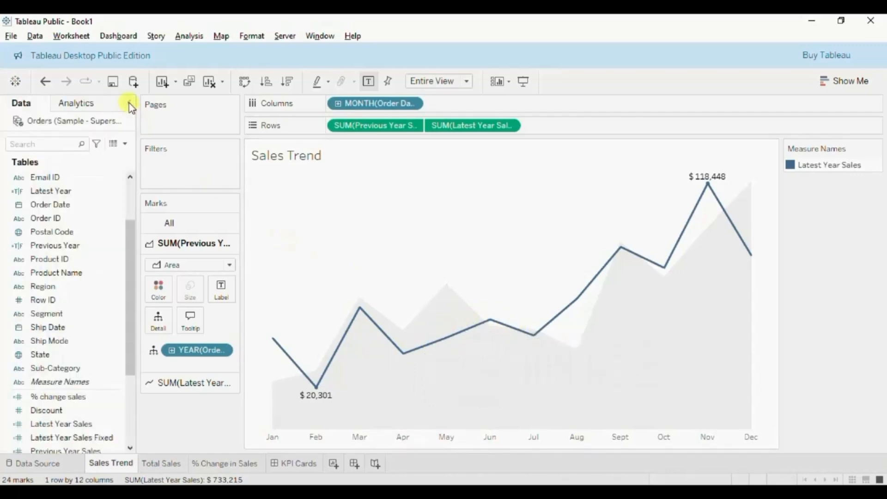
{"action": "left_click", "coordinate": [125, 145]}
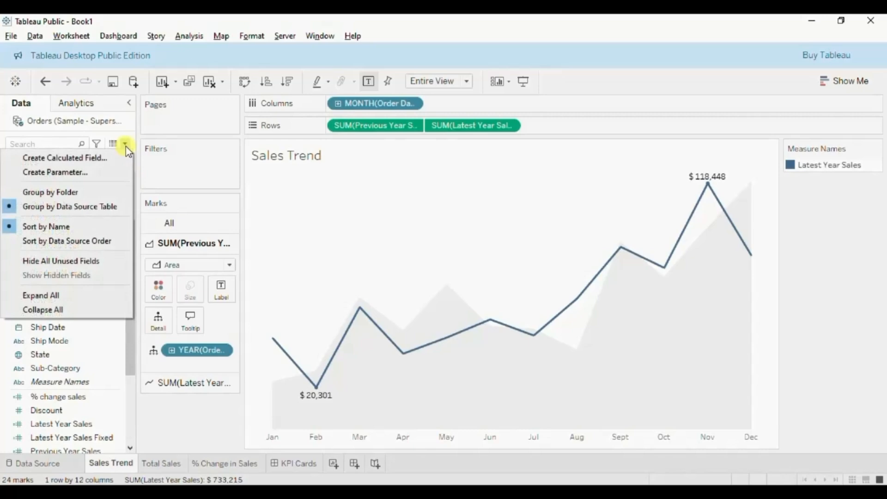
{"action": "left_click", "coordinate": [92, 159]}
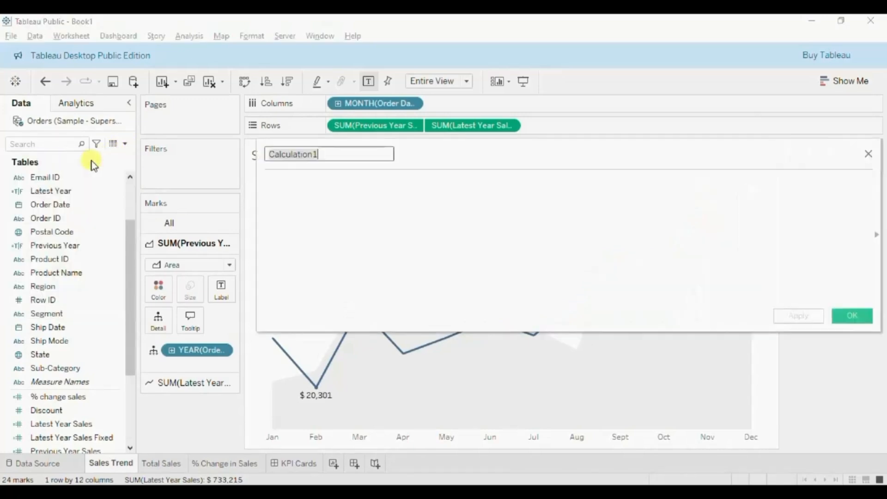
{"action": "type", "text": "Sales Line Color"}
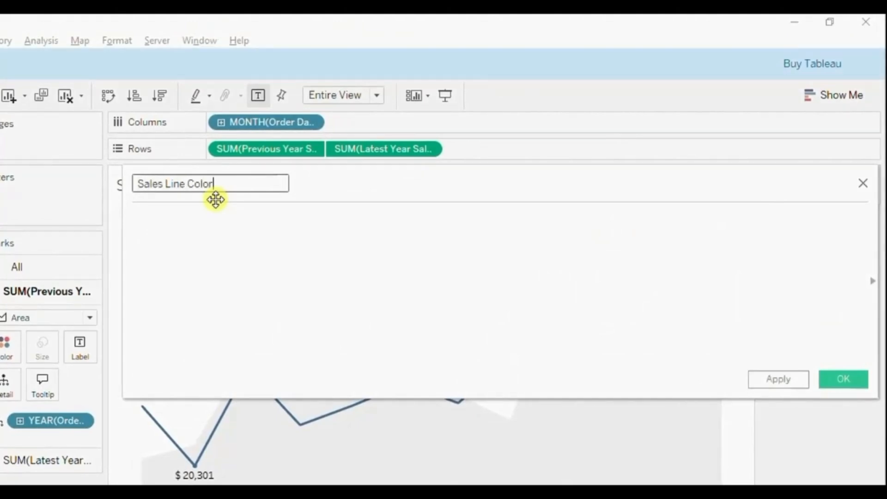
{"action": "key", "text": "Tab"}
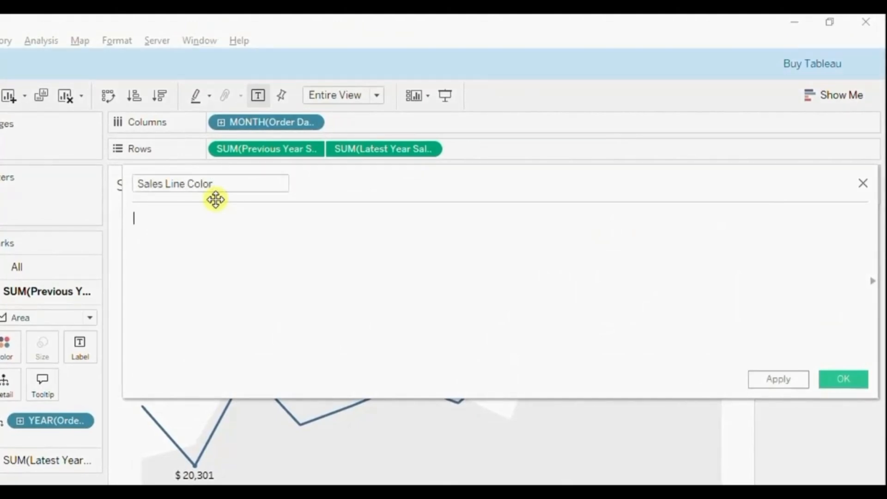
Define the Sales Line Color calculation as [Latest Year Sales Fixed]>[Previous Year Sales Fixed] and save it
{"action": "type", "text": "lat"}
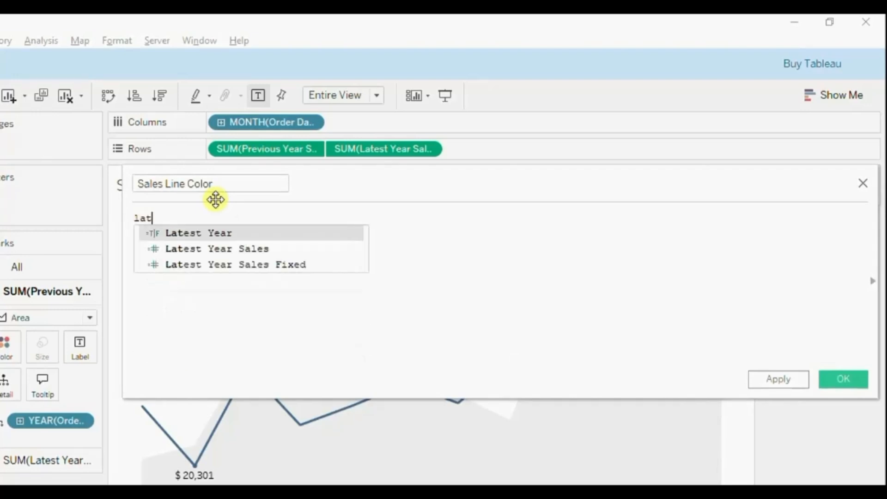
{"action": "type", "text": "es"}
{"action": "key", "text": "Down"}
{"action": "key", "text": "Down"}
{"action": "key", "text": "Return"}
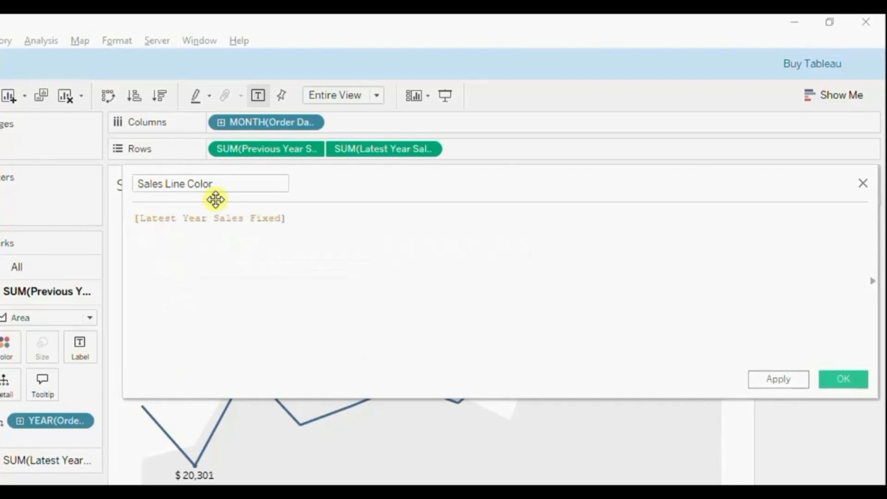
{"action": "type", "text": ">pre"}
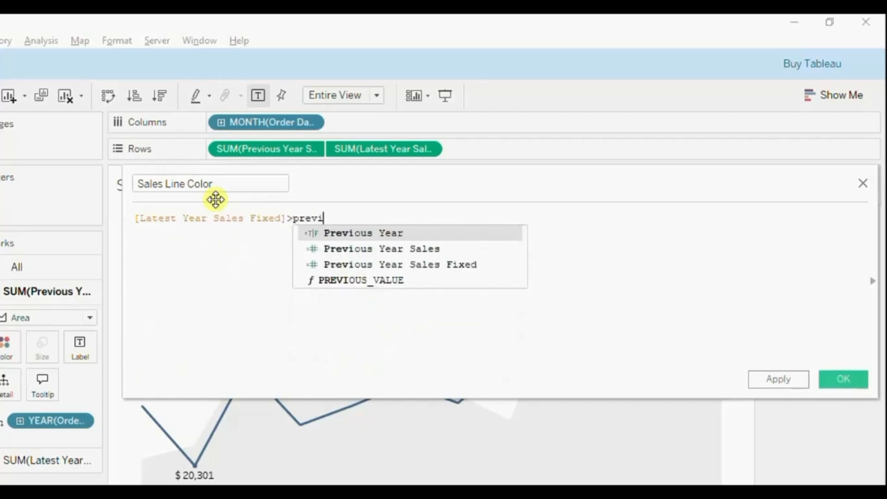
{"action": "type", "text": "vi"}
{"action": "key", "text": "Down"}
{"action": "key", "text": "Down"}
{"action": "key", "text": "Return"}
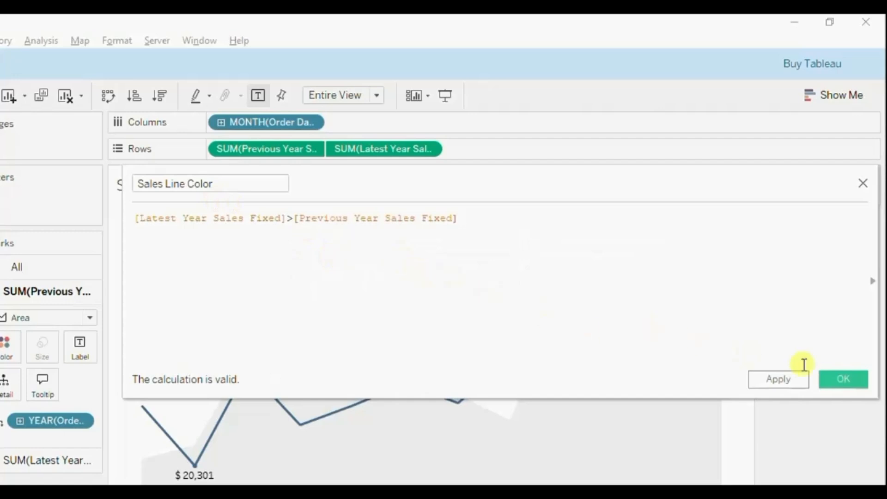
{"action": "left_click", "coordinate": [843, 379]}
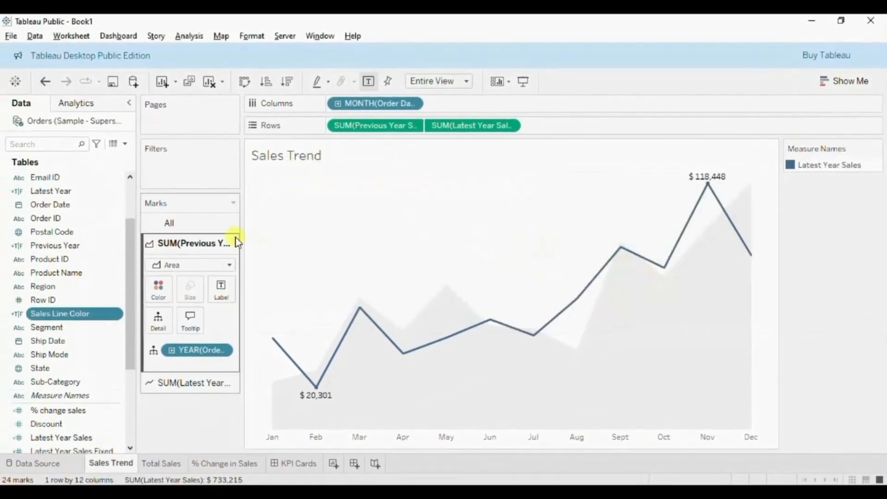
Color the Latest Year Sales line by the Sales Line Color field and assign green to its True value
{"action": "left_click", "coordinate": [193, 386]}
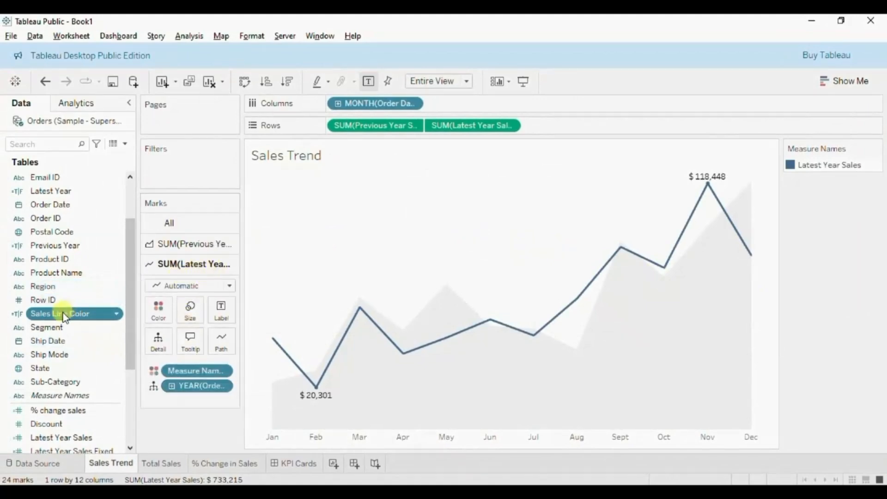
{"action": "left_click_drag", "start_coordinate": [64, 317], "coordinate": [157, 306]}
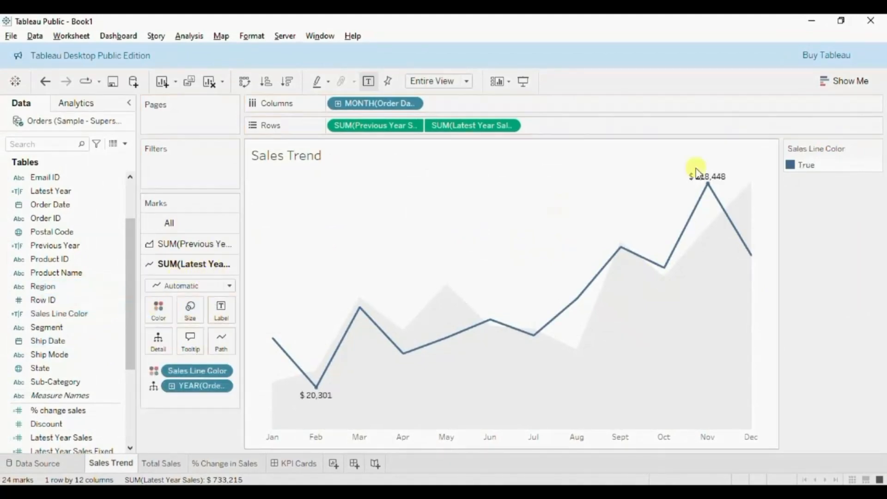
{"action": "double_click", "coordinate": [791, 166]}
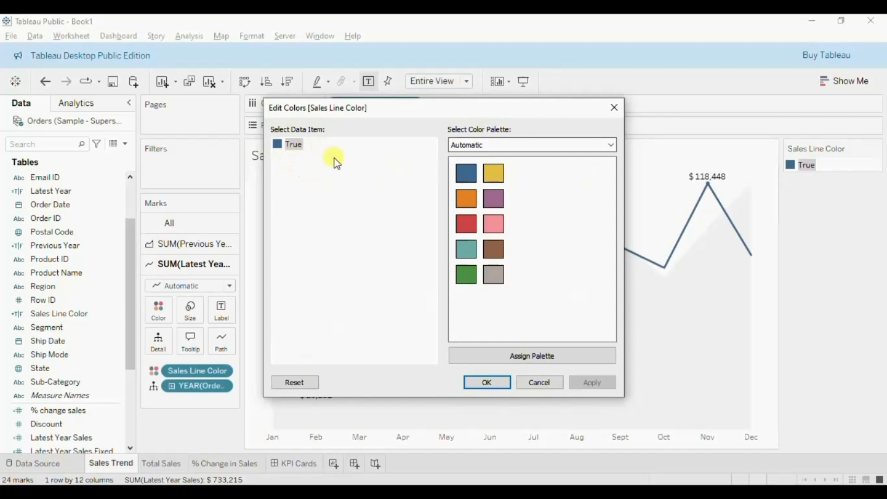
{"action": "left_click", "coordinate": [466, 274]}
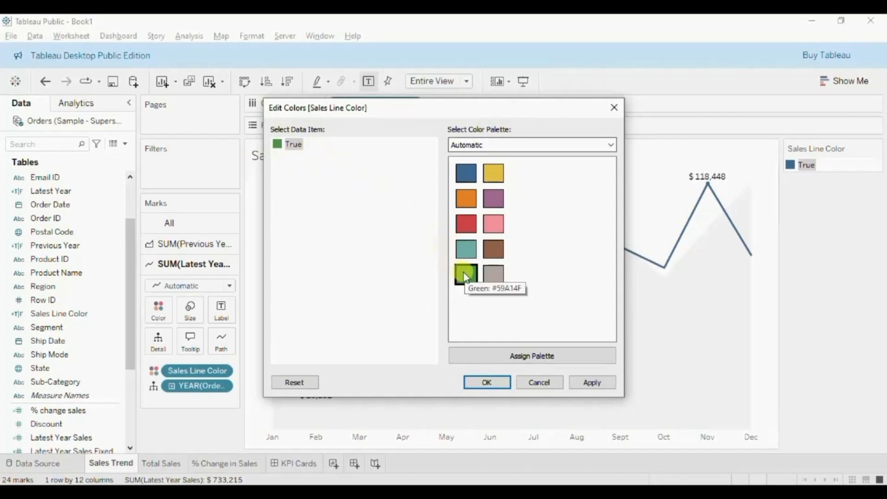
{"action": "left_click", "coordinate": [495, 382]}
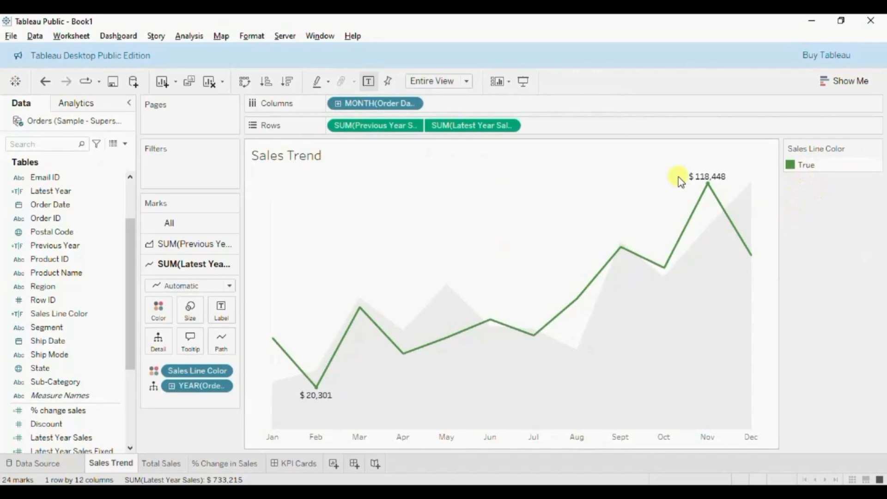
Change the Sales Line Color calculation to [Latest Year Sales Fixed]<[Previous Year Sales Fixed]
{"action": "left_click", "coordinate": [118, 319]}
{"action": "left_click", "coordinate": [118, 318]}
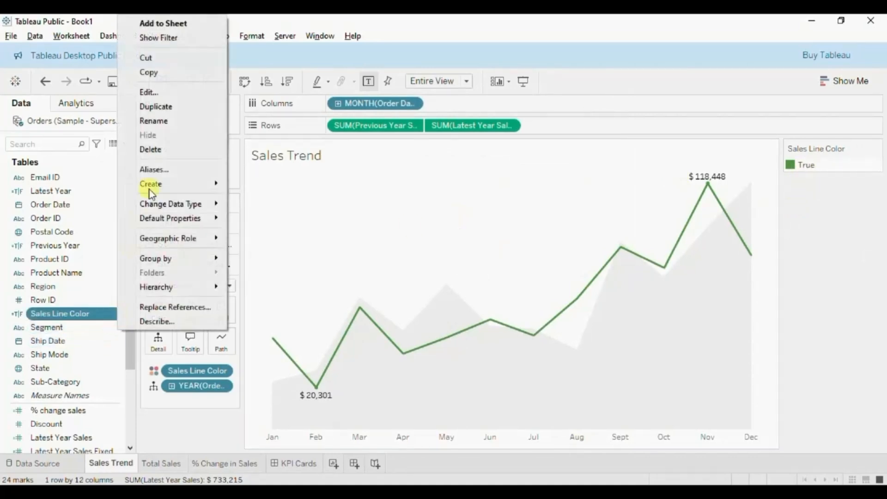
{"action": "left_click", "coordinate": [154, 89]}
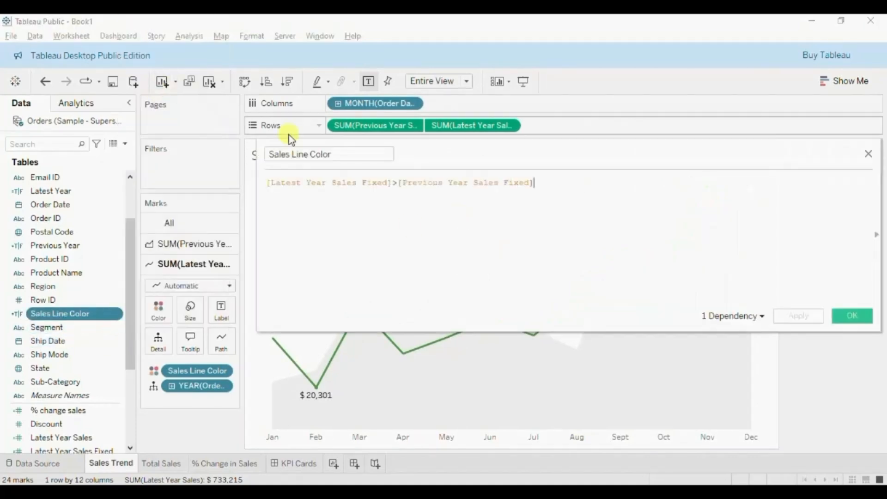
{"action": "left_click", "coordinate": [398, 180]}
{"action": "key", "text": "BackSpace"}
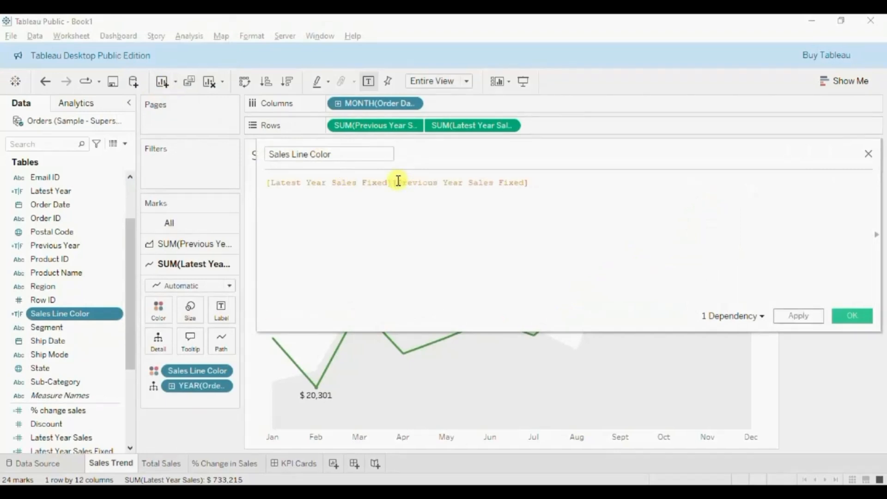
{"action": "type", "text": "<"}
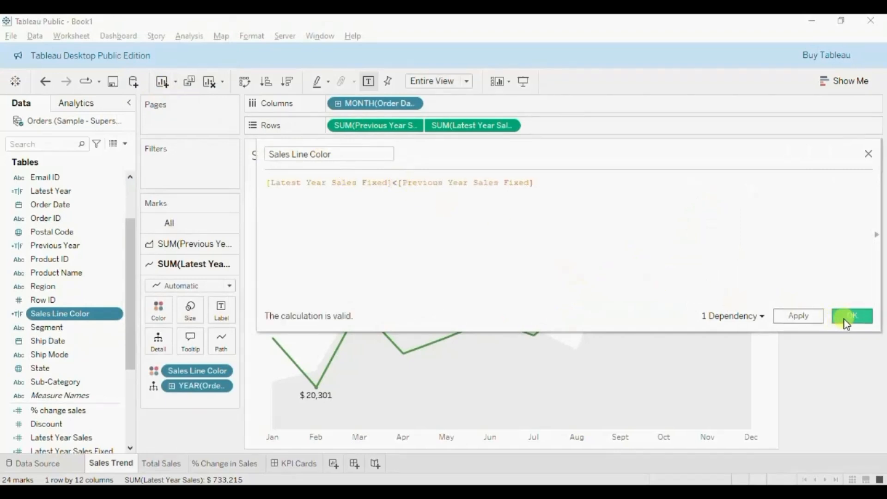
{"action": "left_click", "coordinate": [847, 317]}
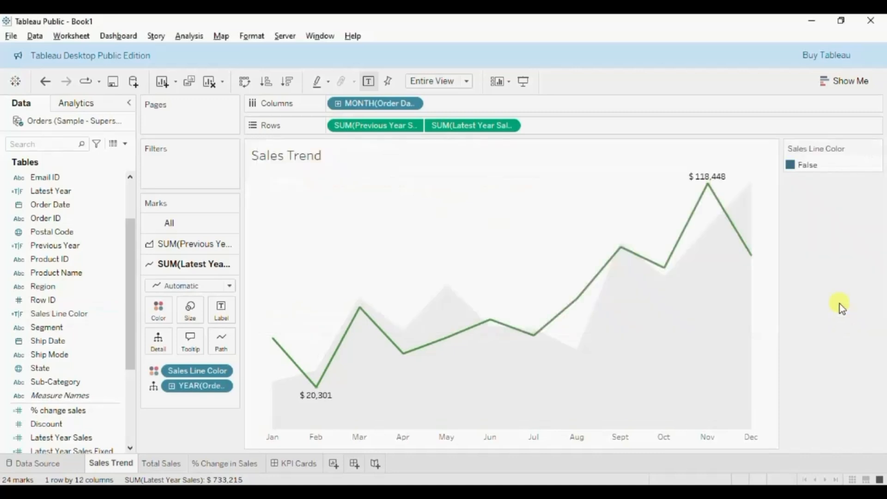
Assign red to the False value of Sales Line Color
{"action": "double_click", "coordinate": [791, 165]}
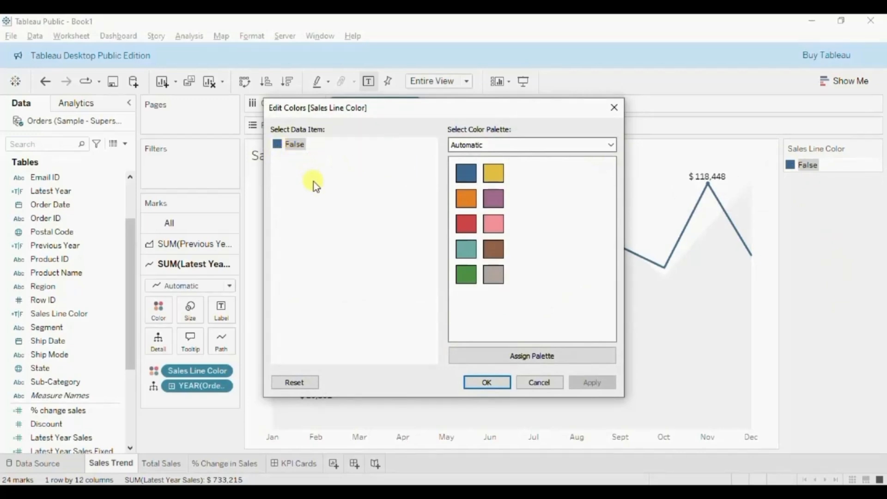
{"action": "left_click", "coordinate": [468, 205]}
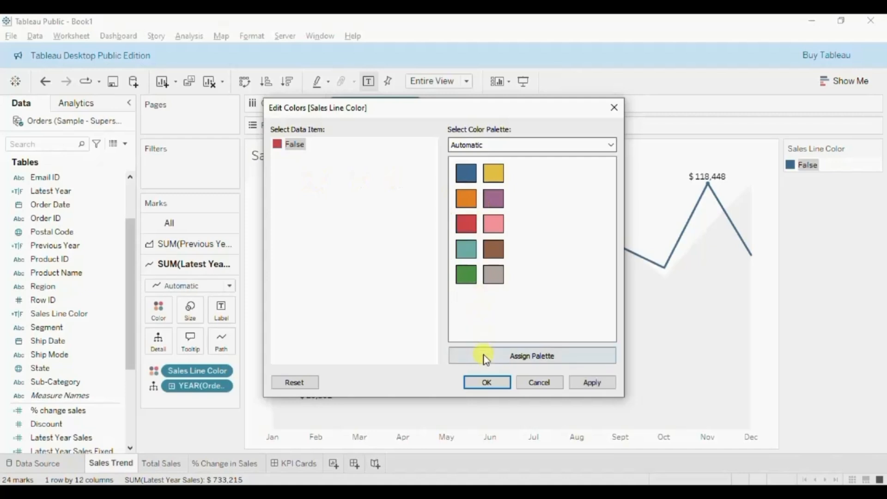
{"action": "left_click", "coordinate": [486, 383]}
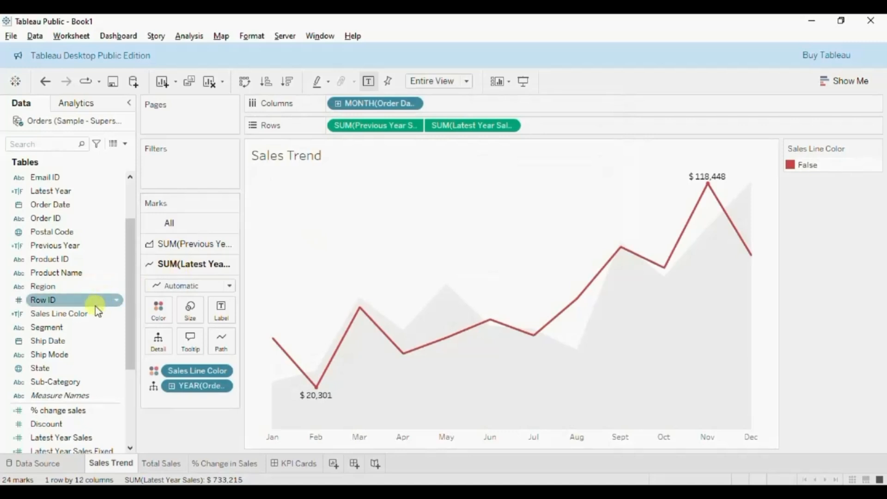
Restore the greater-than comparison in the Sales Line Color calculation: [Latest Year Sales Fixed]>[Previous Year Sales Fixed]
{"action": "right_click", "coordinate": [116, 315]}
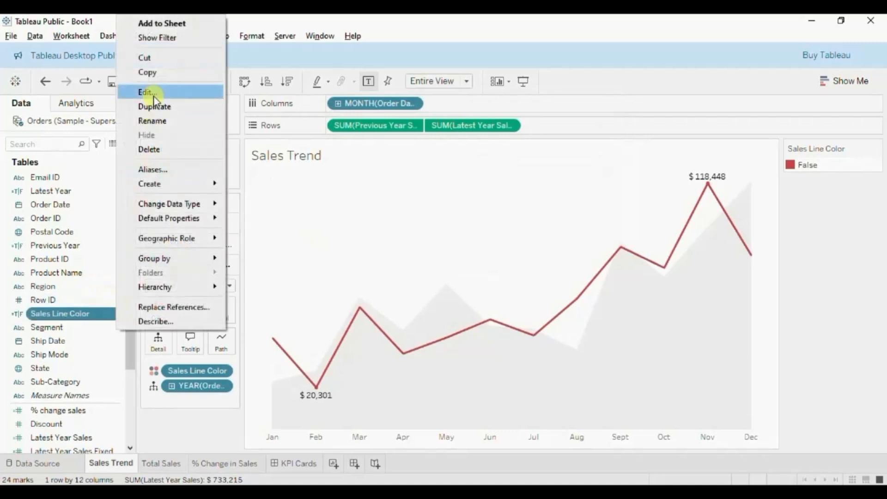
{"action": "left_click", "coordinate": [153, 94]}
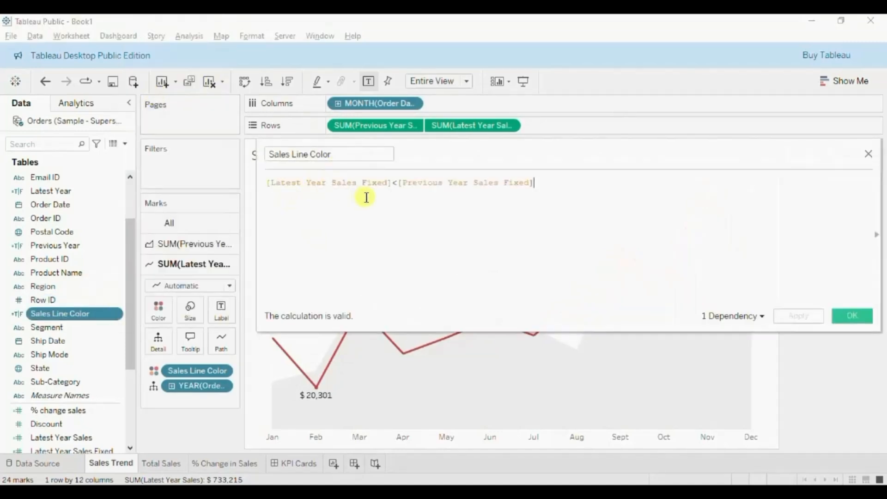
{"action": "left_click", "coordinate": [397, 183]}
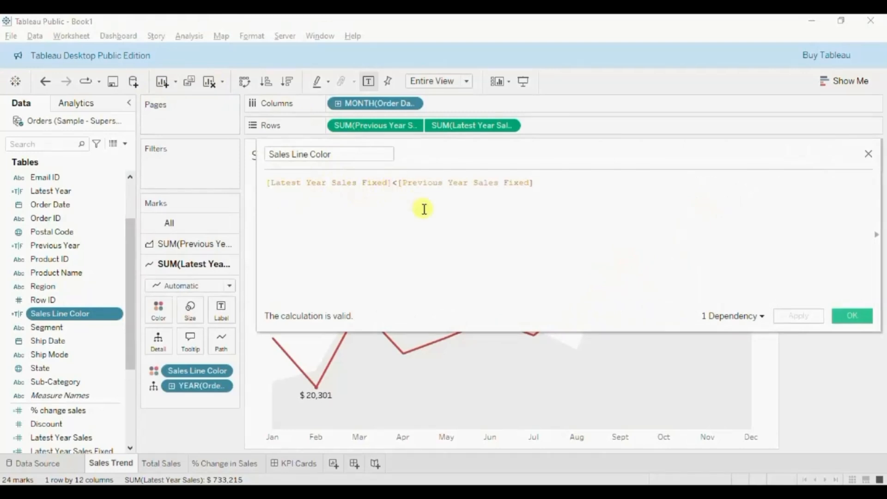
{"action": "key", "text": "BackSpace"}
{"action": "type", "text": ">"}
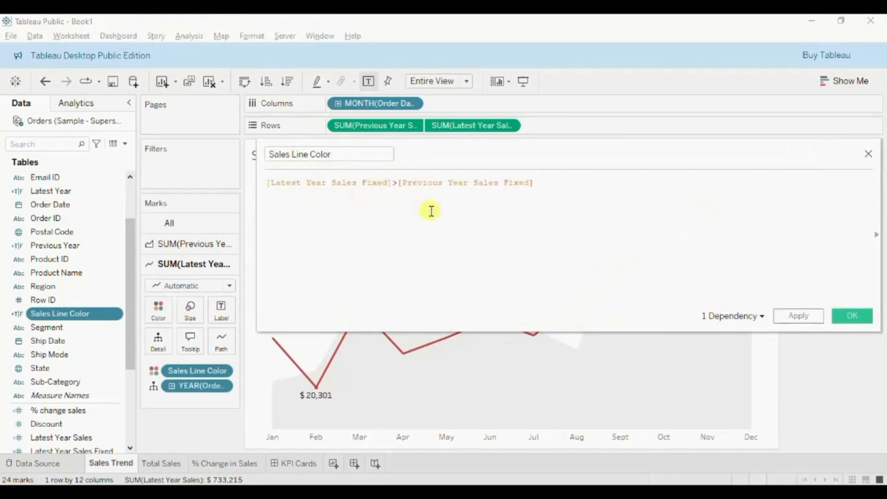
{"action": "left_click", "coordinate": [842, 317]}
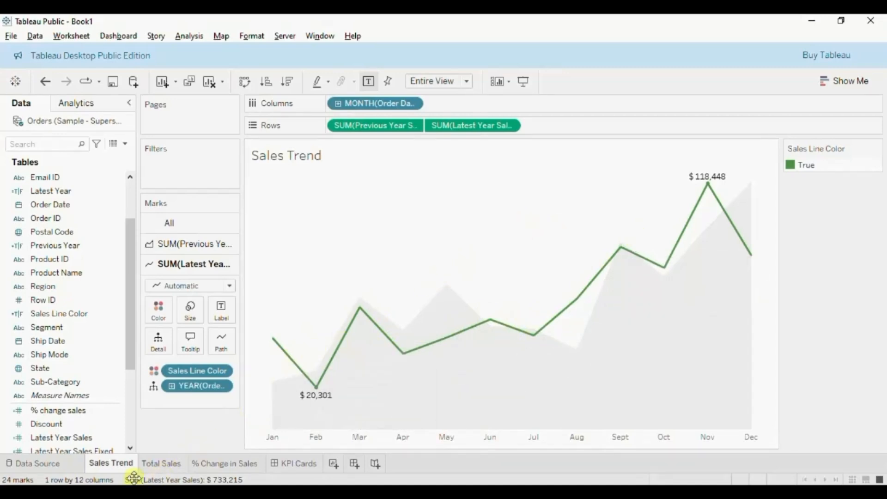
Search the fields for "sale" and duplicate all results from Sales Line Color through Previous Year Sales Fixed, leaving out Sales
{"action": "mouse_move", "coordinate": [201, 470]}
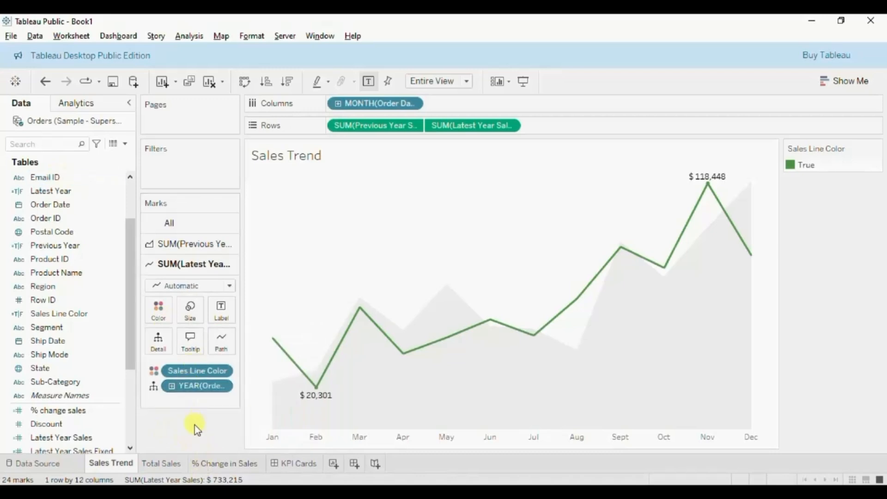
{"action": "left_click", "coordinate": [45, 145]}
{"action": "type", "text": "sale"}
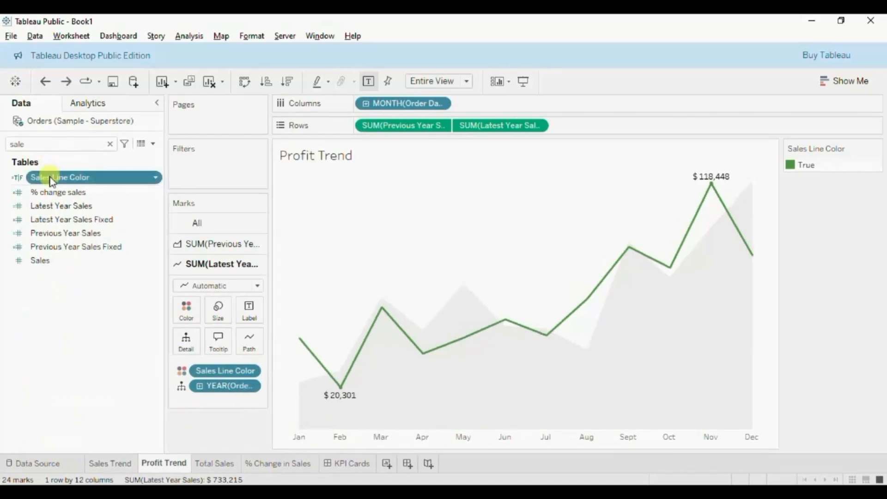
{"action": "left_click", "coordinate": [57, 248], "text": "shift"}
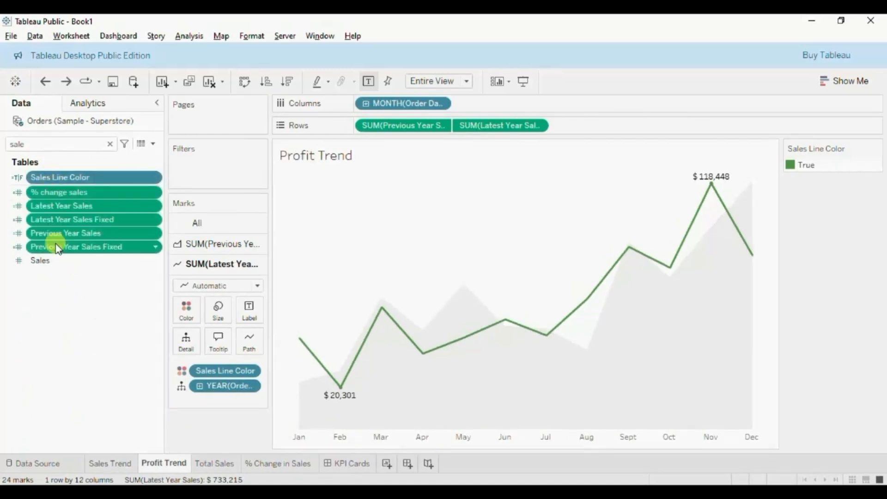
{"action": "left_click", "coordinate": [156, 252]}
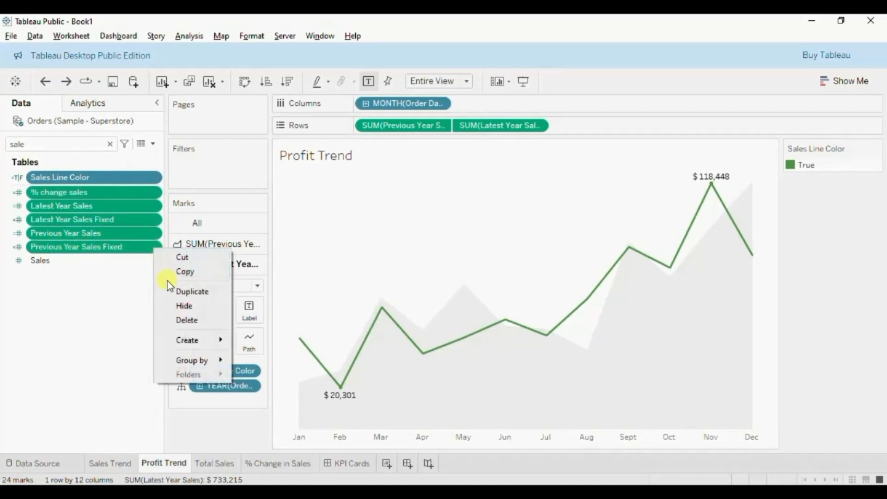
{"action": "left_click", "coordinate": [170, 291]}
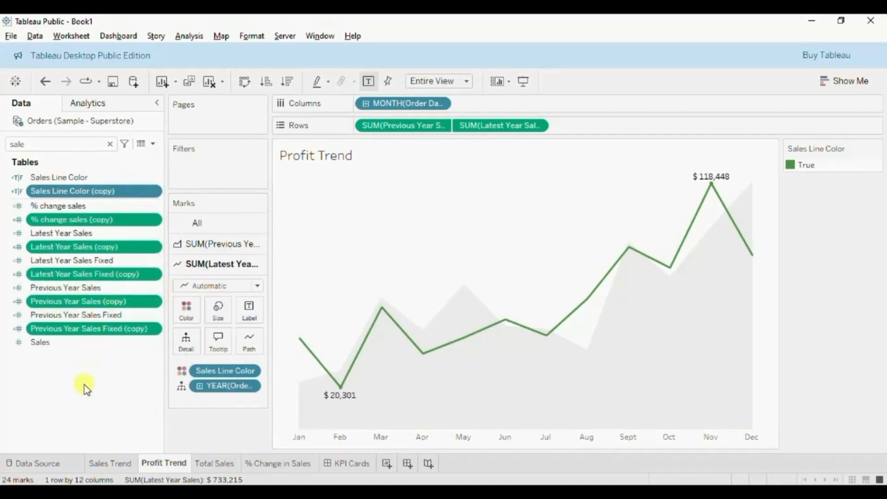
{"action": "left_click", "coordinate": [84, 384]}
Edit the Latest Year Sales copy, renaming it Latest Year Profit and changing its formula to if [Latest Year] THEN [Profit] end
{"action": "left_click", "coordinate": [64, 318]}
{"action": "left_click", "coordinate": [86, 274]}
{"action": "left_click", "coordinate": [79, 260]}
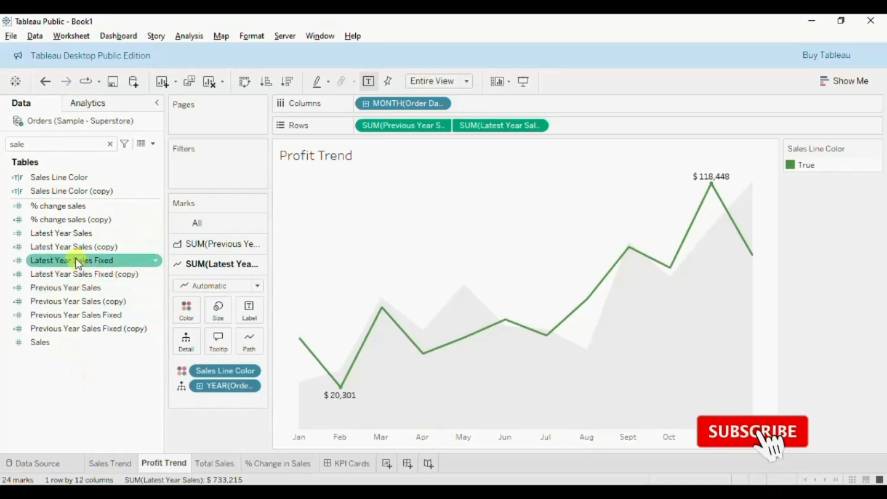
{"action": "left_click", "coordinate": [104, 247]}
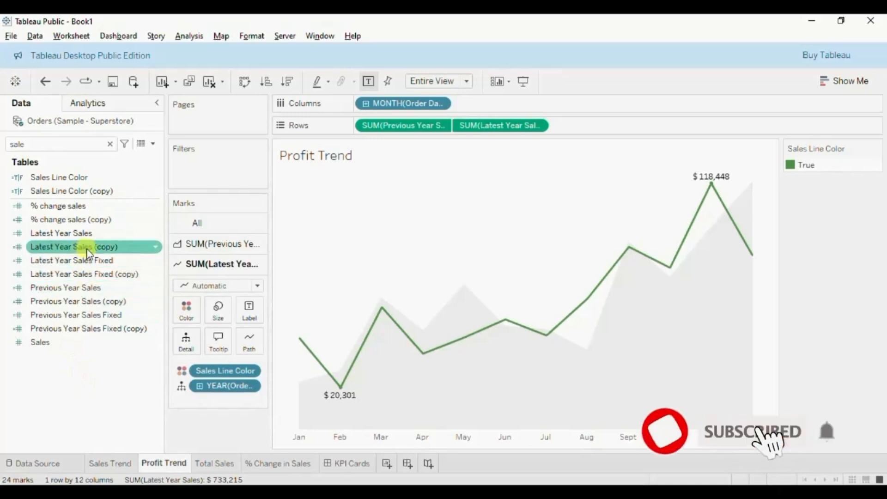
{"action": "left_click", "coordinate": [156, 247]}
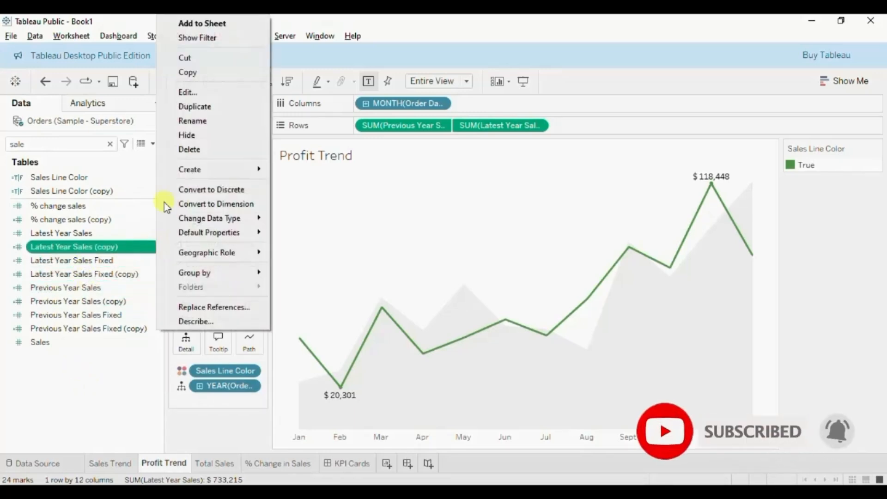
{"action": "left_click", "coordinate": [185, 91]}
{"action": "left_click_drag", "start_coordinate": [317, 154], "coordinate": [373, 154]}
{"action": "type", "text": "Profit"}
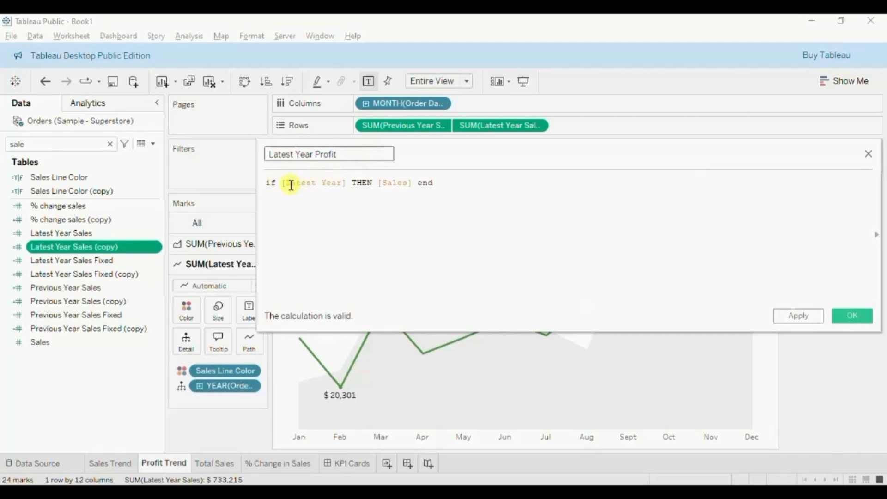
{"action": "left_click_drag", "start_coordinate": [377, 184], "coordinate": [401, 183]}
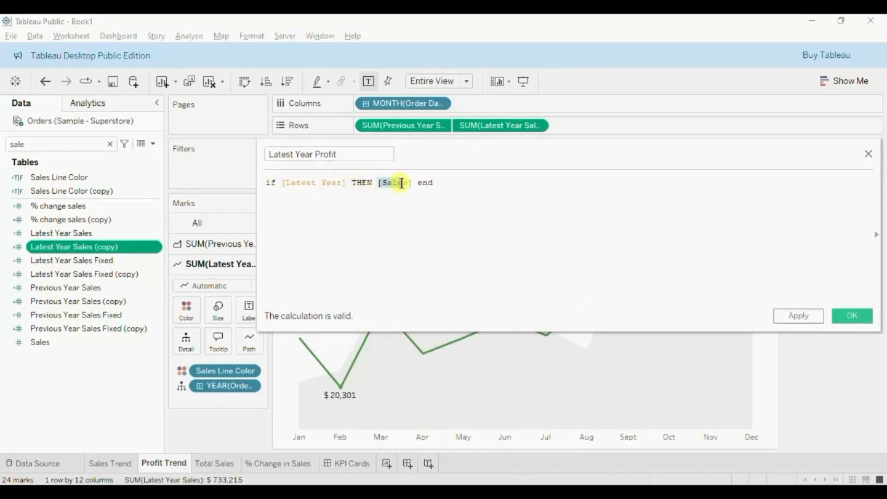
{"action": "type", "text": "profi"}
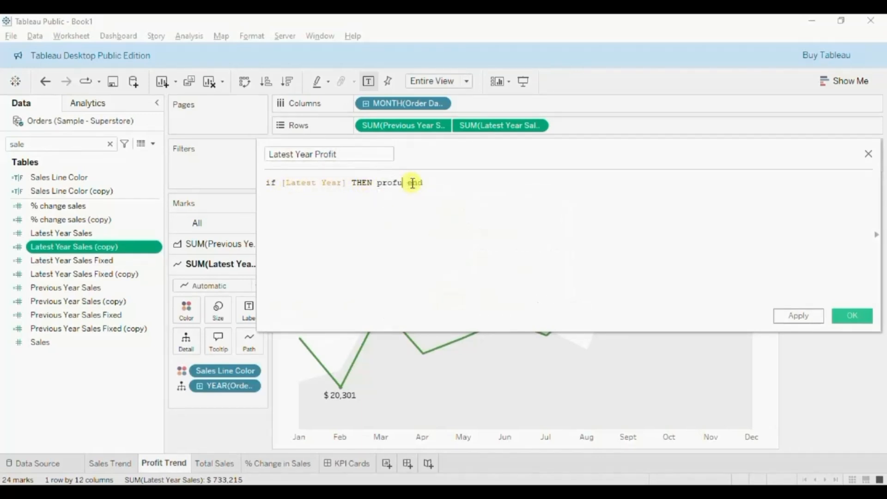
{"action": "key", "text": "Return"}
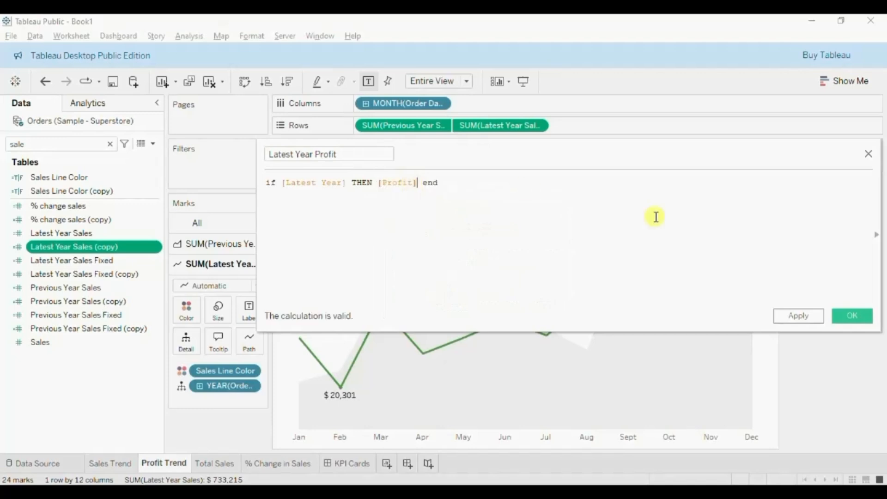
{"action": "left_click", "coordinate": [848, 318]}
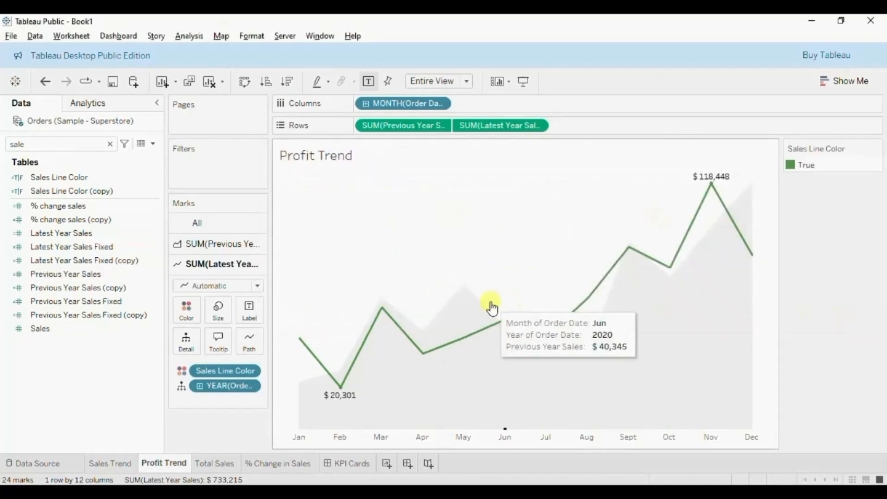
Edit the Previous Year Sales copy, renaming it Previous Year Profit and changing its formula to if [Previous Year] then [Profit] end
{"action": "left_click", "coordinate": [139, 273]}
{"action": "left_click", "coordinate": [131, 287]}
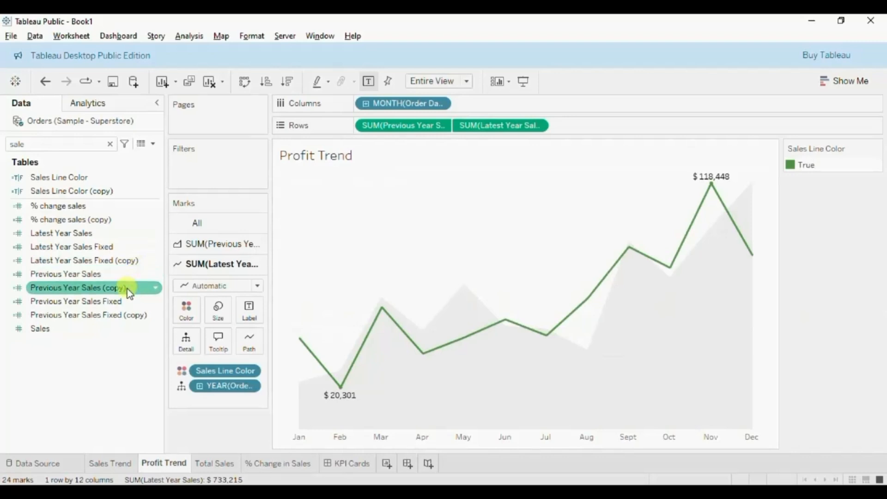
{"action": "left_click", "coordinate": [153, 288]}
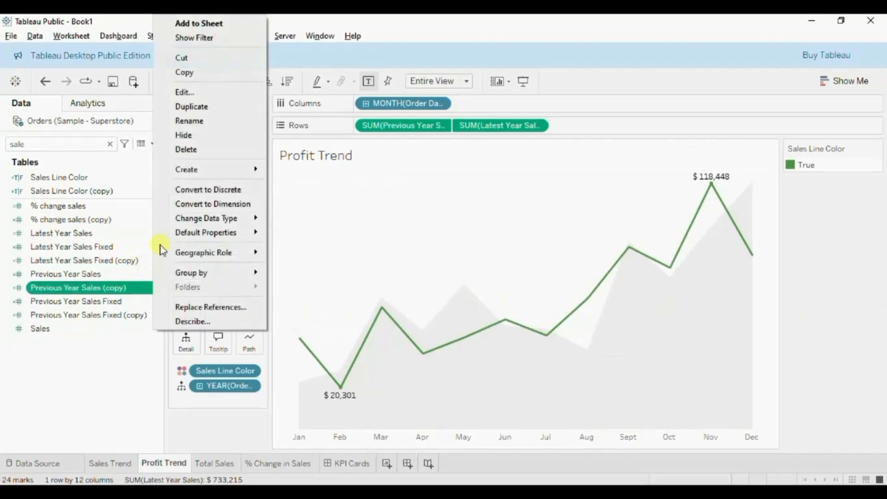
{"action": "left_click", "coordinate": [185, 97]}
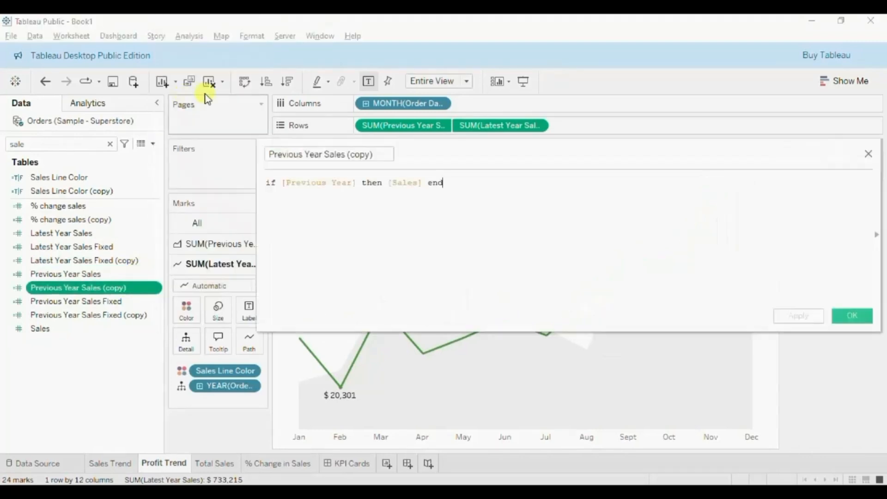
{"action": "left_click", "coordinate": [326, 155]}
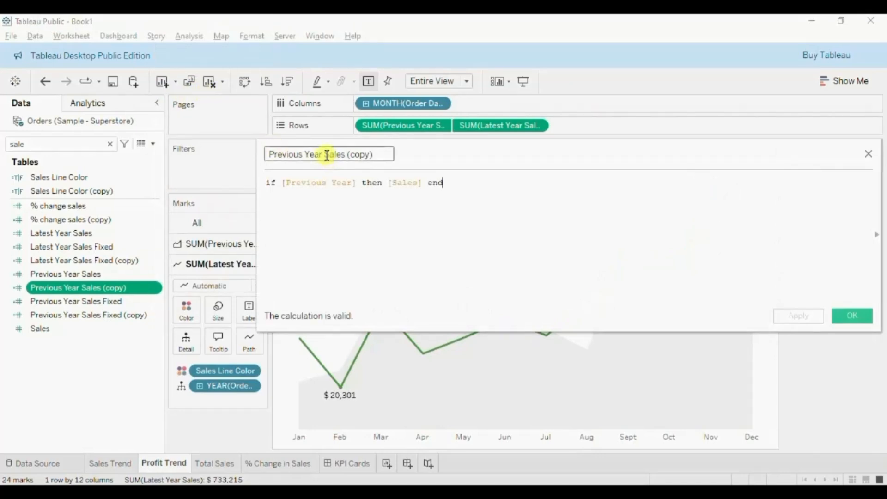
{"action": "left_click_drag", "start_coordinate": [327, 155], "coordinate": [378, 153]}
{"action": "type", "text": "Profit"}
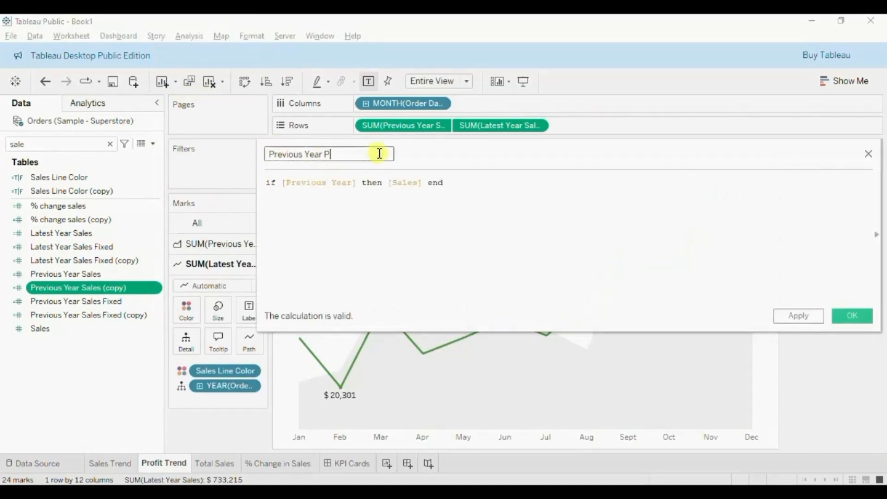
{"action": "double_click", "coordinate": [399, 183]}
{"action": "type", "text": "[Profit]"}
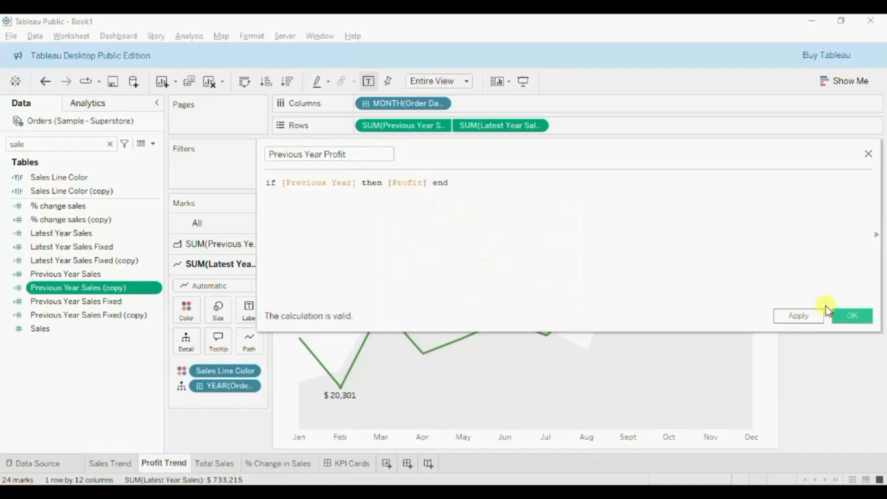
{"action": "left_click", "coordinate": [852, 317]}
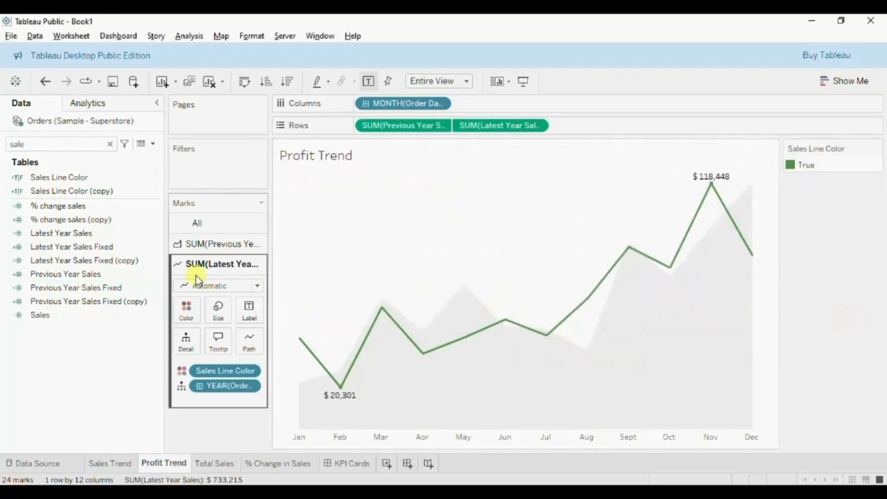
Open the Latest Year Sales Fixed copy for editing and rename it Latest Year Profit Fixed
{"action": "left_click", "coordinate": [132, 276]}
{"action": "left_click", "coordinate": [132, 261]}
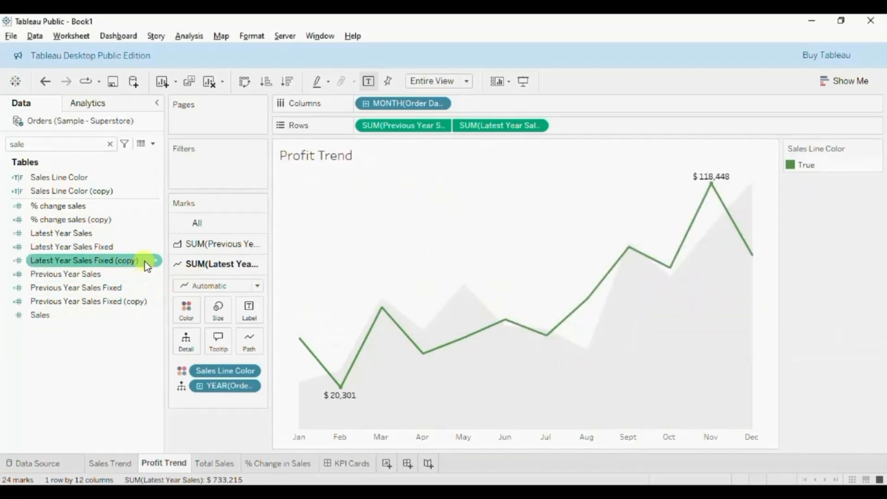
{"action": "left_click", "coordinate": [156, 261]}
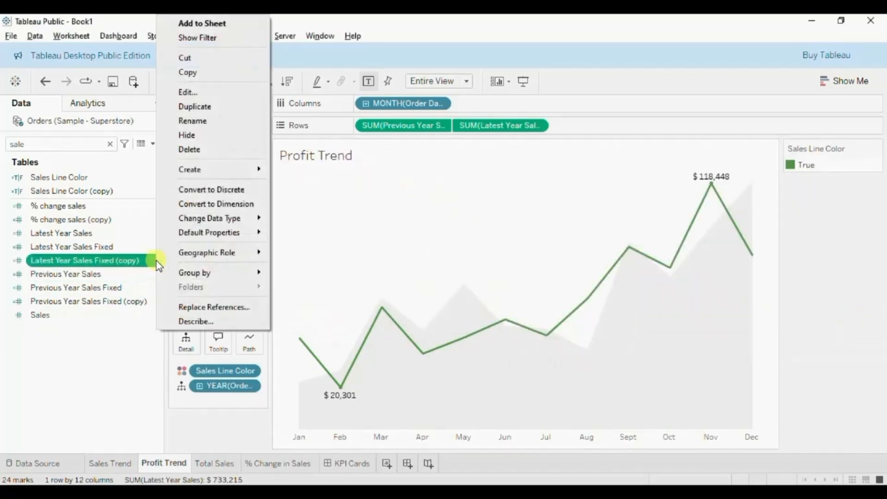
{"action": "left_click", "coordinate": [215, 94]}
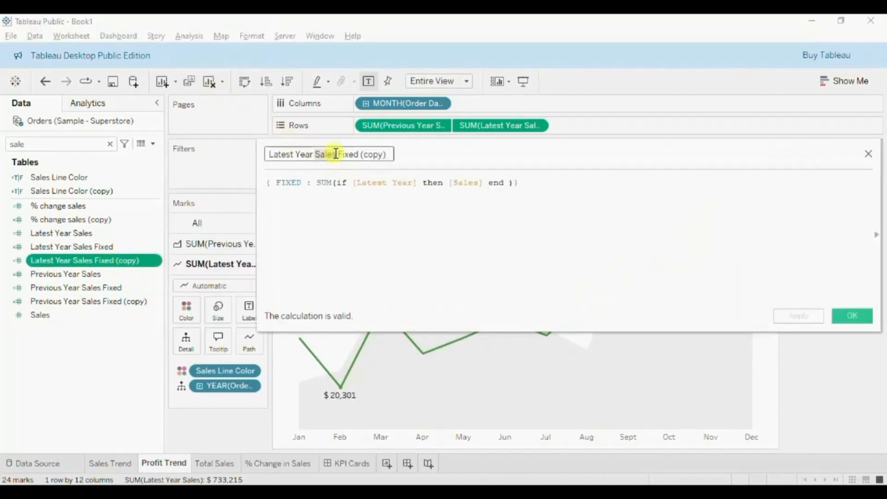
{"action": "type", "text": "Profit"}
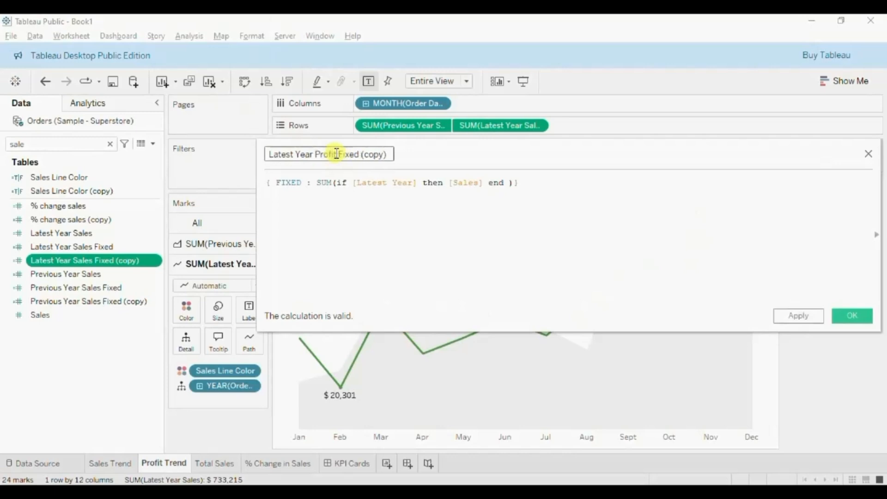
{"action": "left_click", "coordinate": [388, 153]}
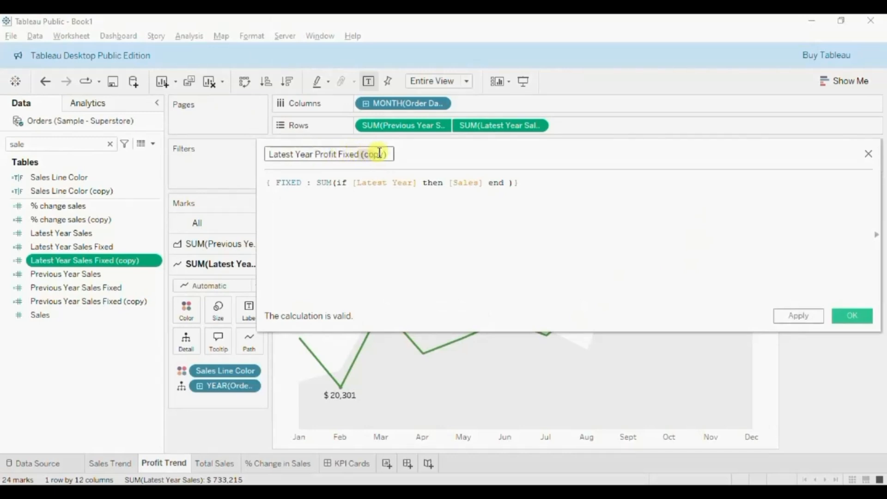
{"action": "key", "text": "BackSpace"}
{"action": "key", "text": "BackSpace"}
{"action": "key", "text": "BackSpace"}
{"action": "key", "text": "BackSpace"}
{"action": "key", "text": "BackSpace"}
{"action": "key", "text": "BackSpace"}
{"action": "key", "text": "BackSpace"}
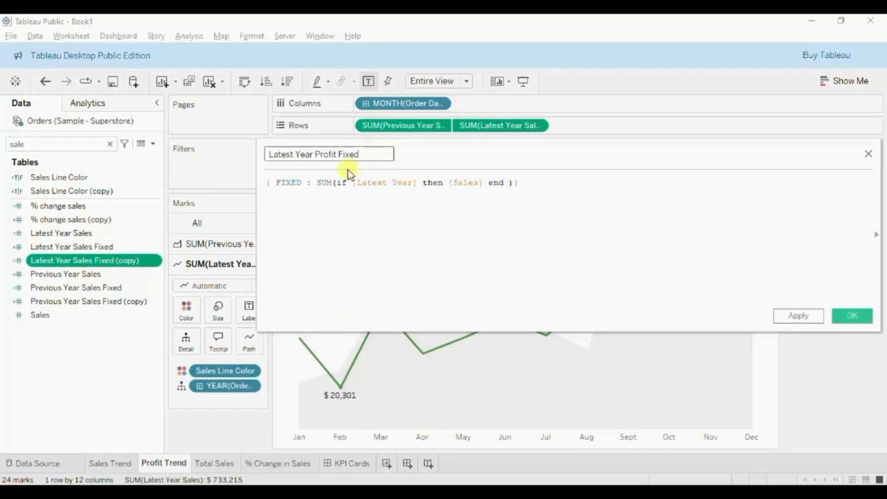
Replace [Sales] with [Profit] in the Latest Year Profit Fixed formula and save the calculation
{"action": "double_click", "coordinate": [469, 181]}
{"action": "type", "text": "prof"}
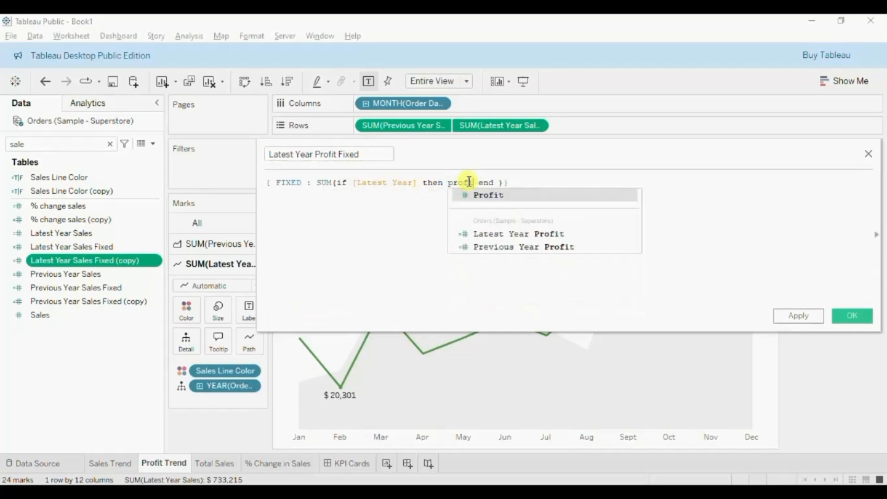
{"action": "key", "text": "Return"}
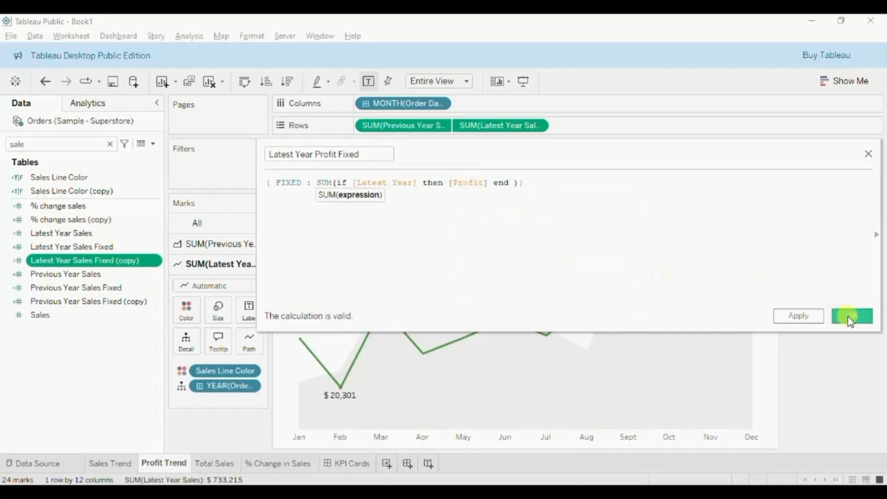
{"action": "left_click", "coordinate": [851, 315]}
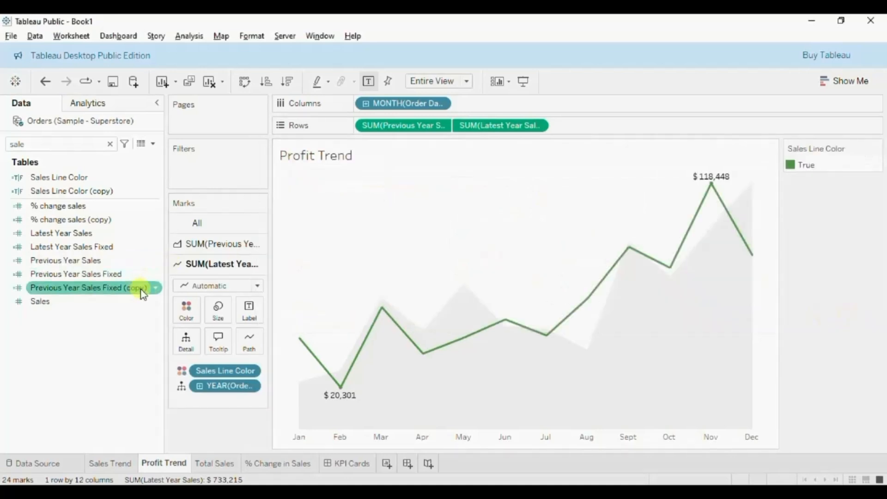
Open the Previous Year Sales Fixed copy for editing and rename it Previous Year Profit Fixed
{"action": "left_click", "coordinate": [155, 290]}
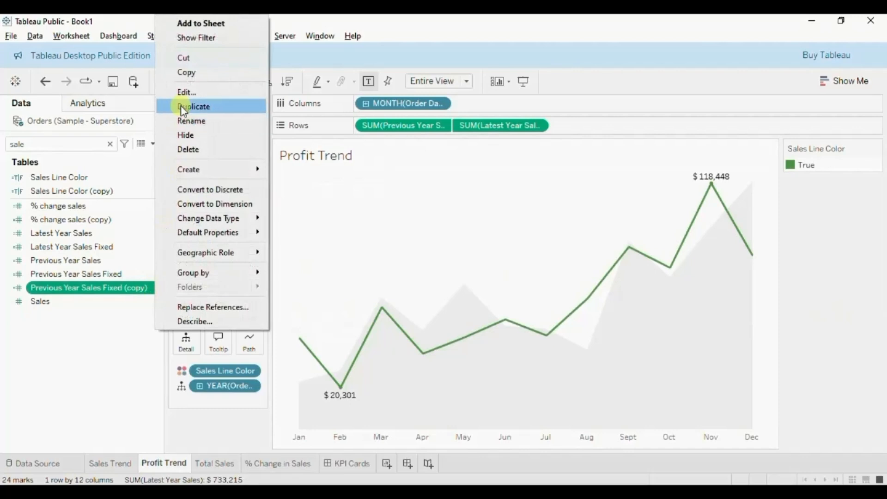
{"action": "left_click", "coordinate": [186, 93]}
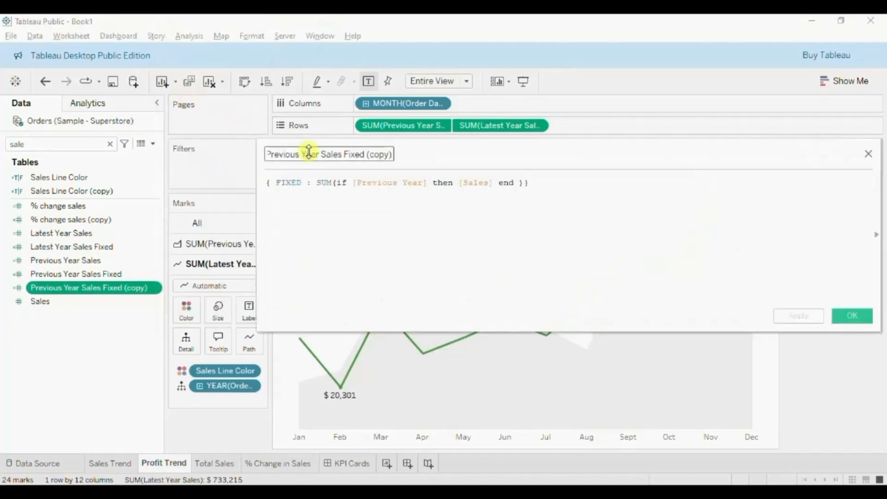
{"action": "key", "text": "BackSpace"}
{"action": "key", "text": "BackSpace"}
{"action": "key", "text": "BackSpace"}
{"action": "key", "text": "BackSpace"}
{"action": "key", "text": "BackSpace"}
{"action": "type", "text": "Profit"}
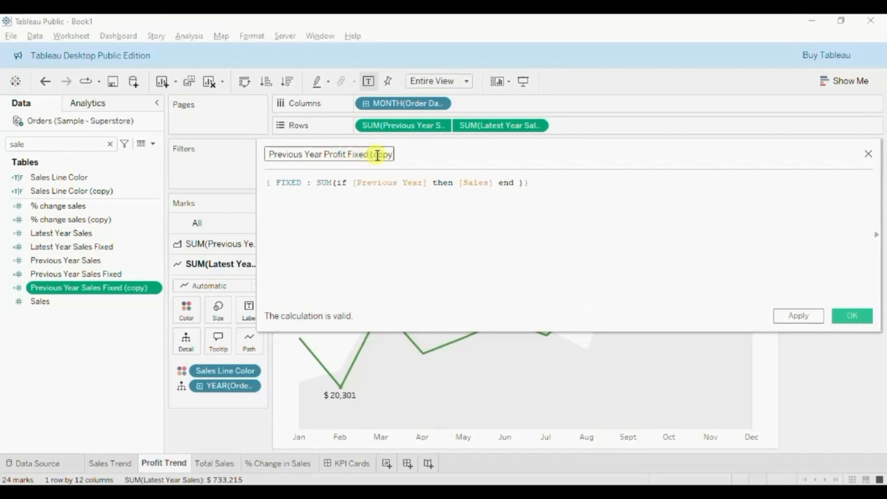
{"action": "key", "text": "End"}
{"action": "key", "text": "BackSpace"}
{"action": "key", "text": "BackSpace"}
{"action": "key", "text": "BackSpace"}
{"action": "key", "text": "BackSpace"}
{"action": "key", "text": "BackSpace"}
{"action": "key", "text": "BackSpace"}
{"action": "key", "text": "BackSpace"}
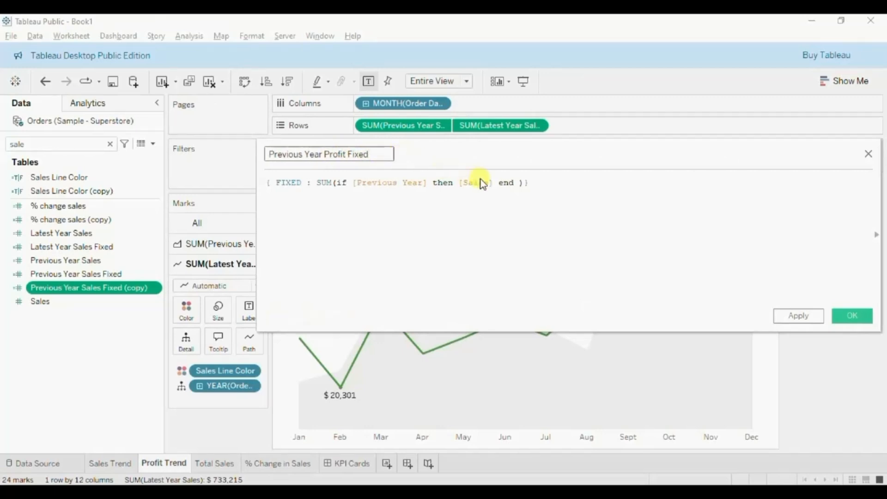
Change the Previous Year Profit Fixed formula to sum [Profit] instead of [Sales] and save the calculation
{"action": "left_click", "coordinate": [479, 182]}
{"action": "double_click", "coordinate": [479, 182]}
{"action": "type", "text": "prof"}
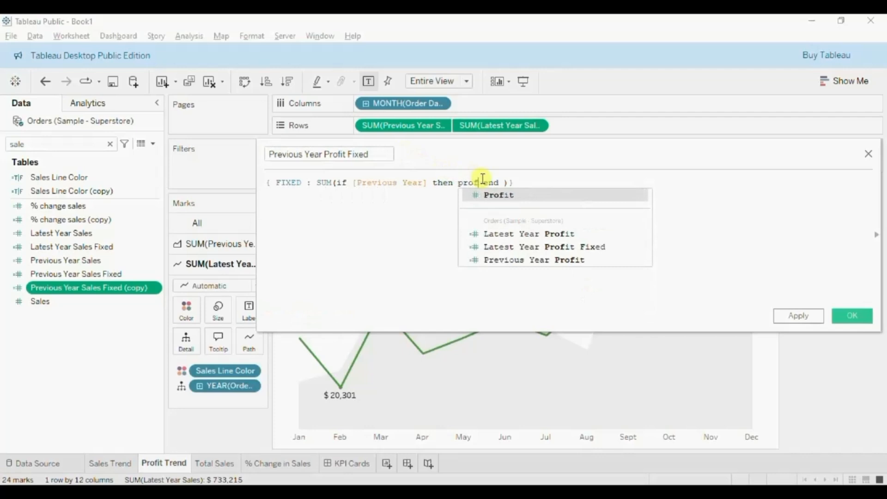
{"action": "key", "text": "Return"}
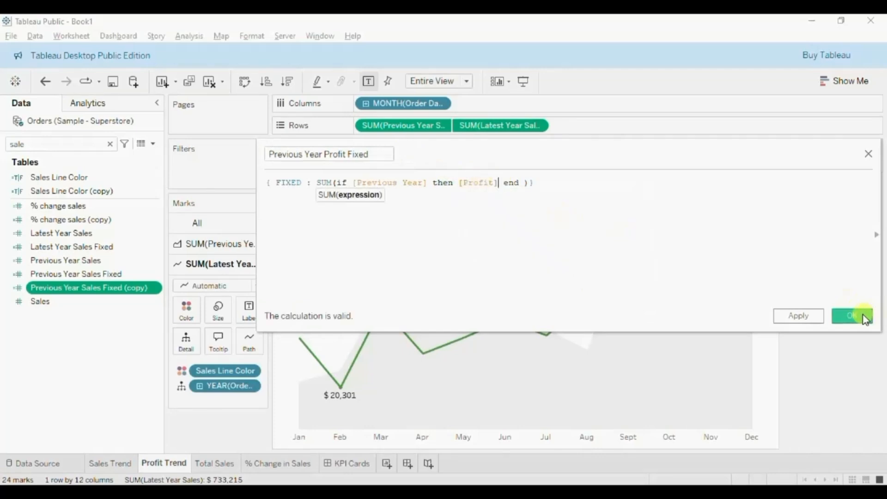
{"action": "left_click", "coordinate": [852, 314]}
Open the % change sales copy for editing and rename it % change profit
{"action": "left_click", "coordinate": [123, 219]}
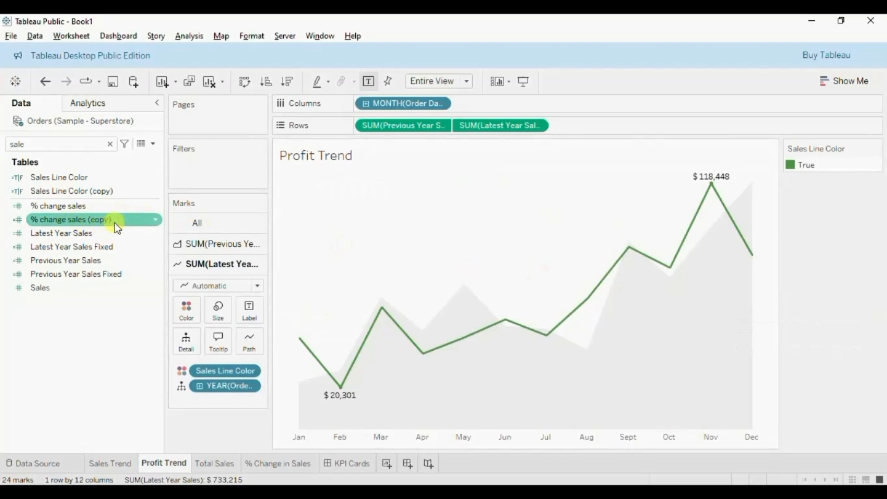
{"action": "left_click", "coordinate": [156, 221]}
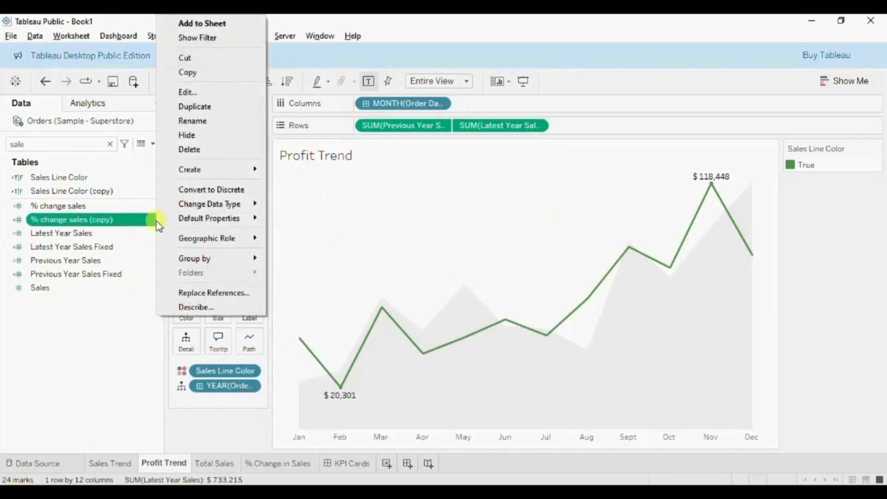
{"action": "left_click", "coordinate": [184, 95]}
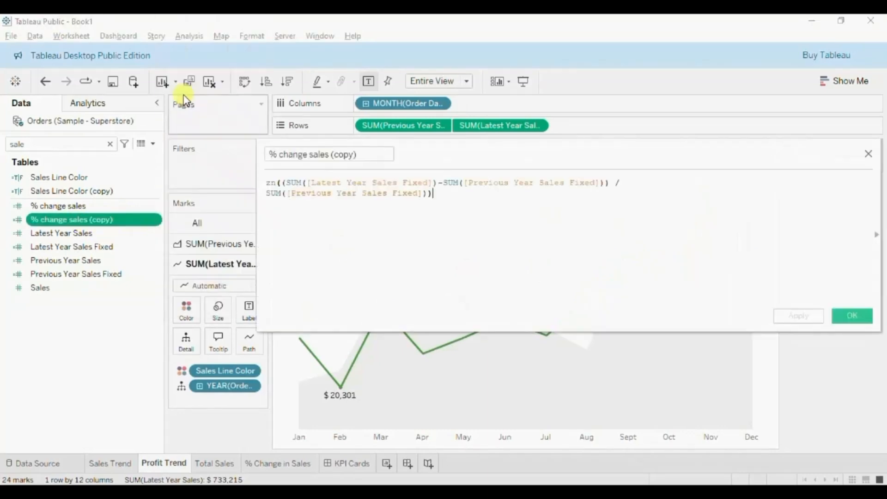
{"action": "left_click", "coordinate": [314, 157]}
{"action": "left_click_drag", "start_coordinate": [311, 155], "coordinate": [373, 155]}
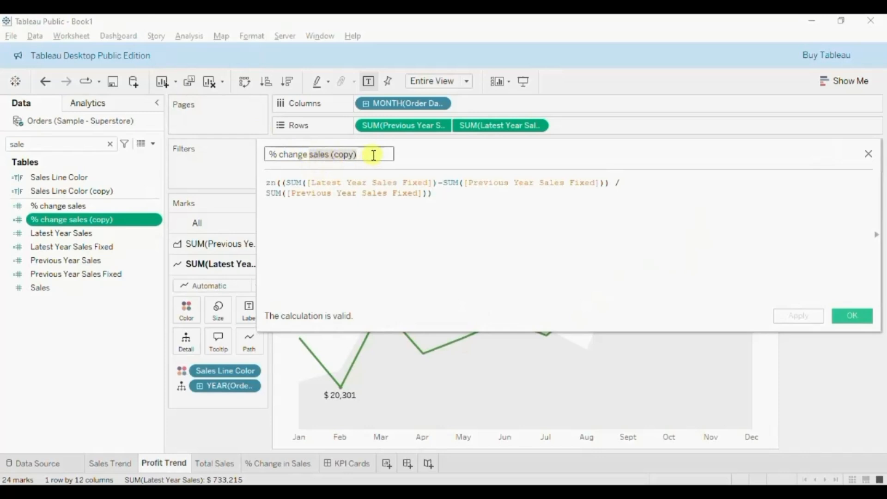
{"action": "type", "text": "prof"}
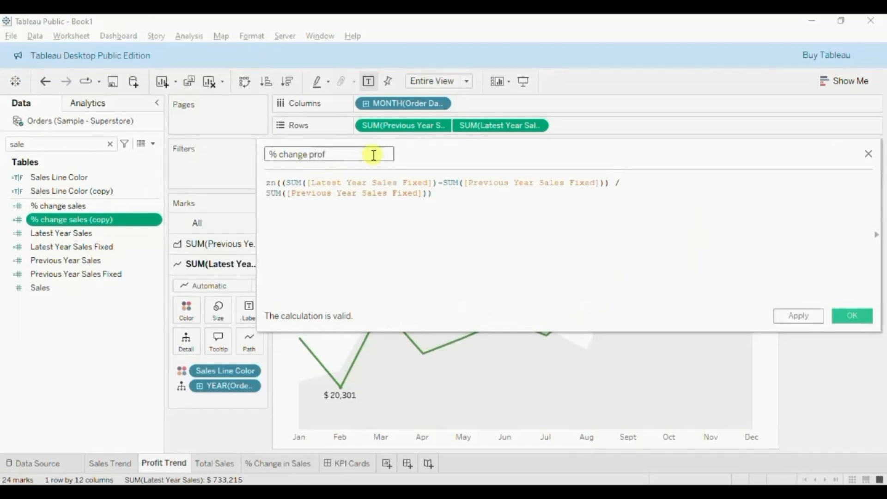
{"action": "type", "text": "it"}
Replace the sales fields in the % change profit formula with [Latest Year Profit Fixed] and, in both places, [Previous Year Profit Fixed]
{"action": "left_click_drag", "start_coordinate": [372, 183], "coordinate": [390, 182]}
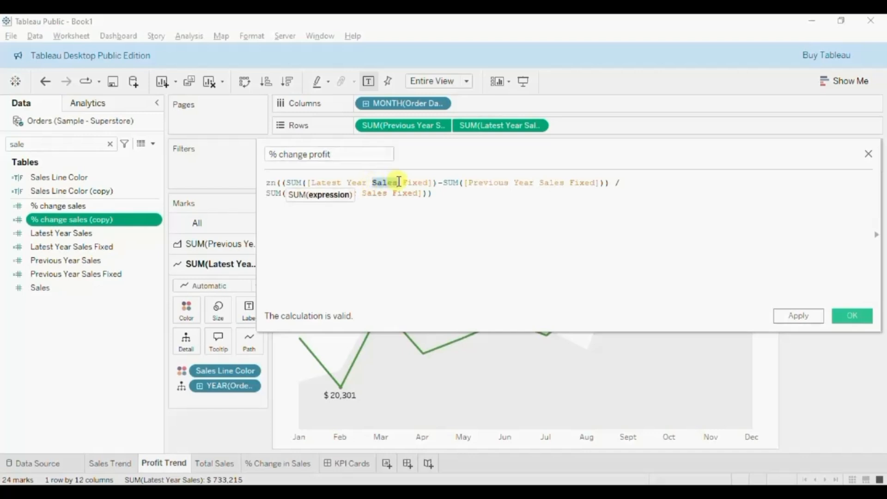
{"action": "type", "text": "P"}
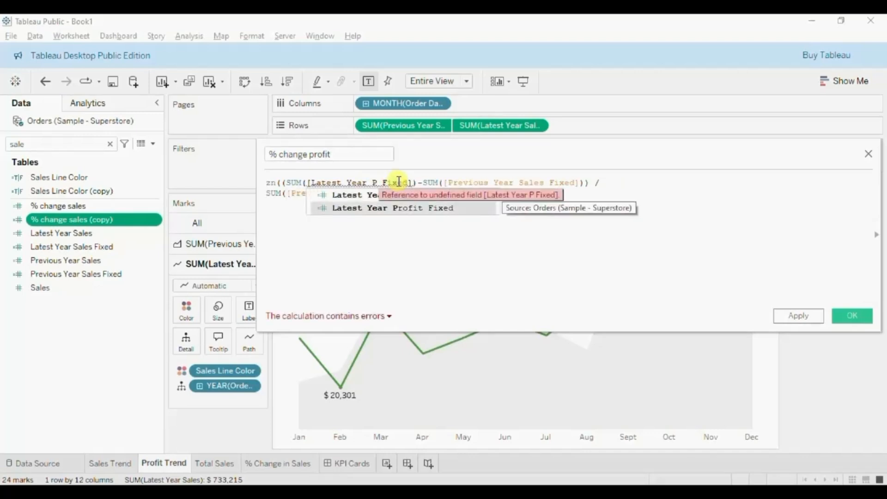
{"action": "key", "text": "Return"}
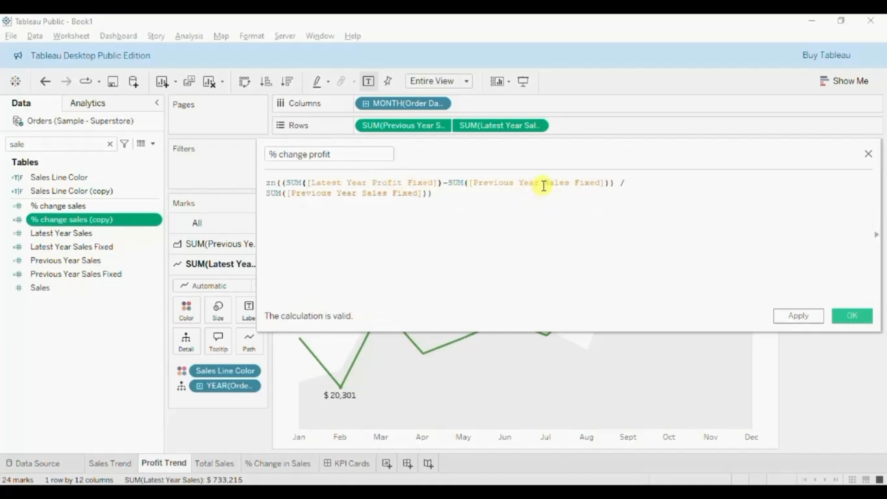
{"action": "left_click_drag", "start_coordinate": [545, 183], "coordinate": [554, 184]}
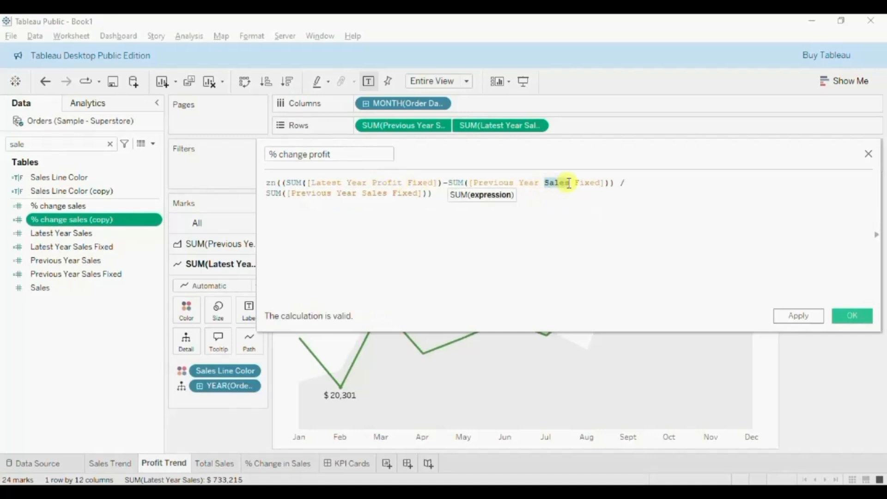
{"action": "type", "text": "P"}
{"action": "key", "text": "Down"}
{"action": "key", "text": "Return"}
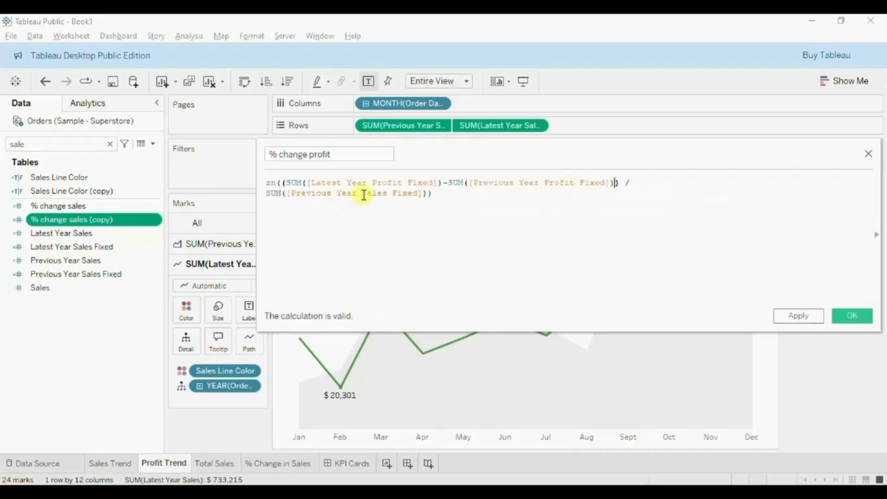
{"action": "left_click_drag", "start_coordinate": [364, 194], "coordinate": [381, 194]}
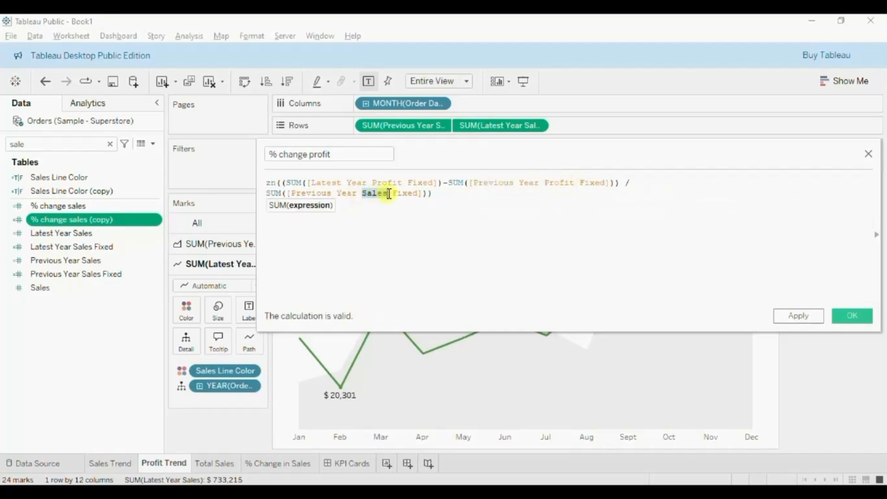
{"action": "type", "text": "P"}
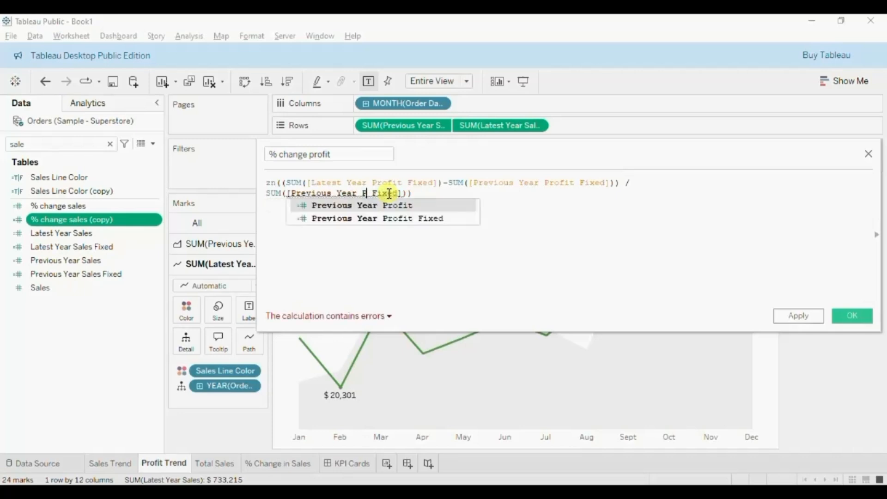
{"action": "type", "text": "rofit"}
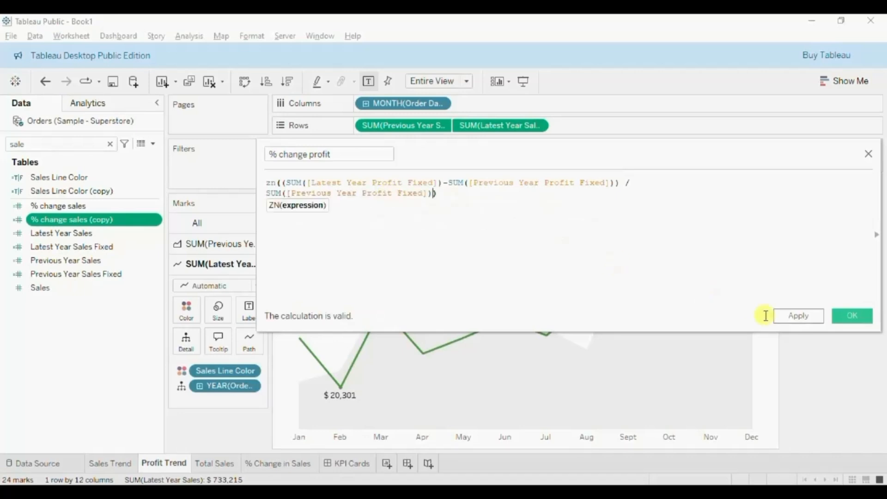
Save the % change profit calculation, open the Sales Line Color copy for editing and rename it Profit Line Color
{"action": "left_click", "coordinate": [852, 315]}
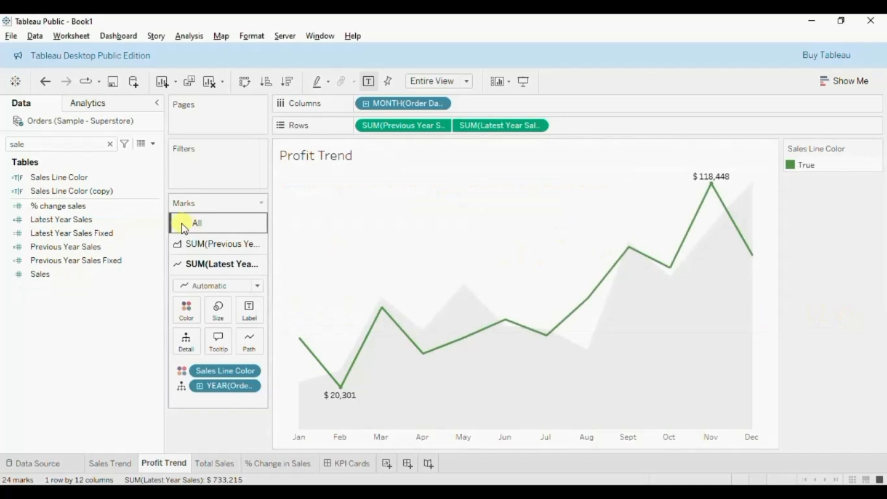
{"action": "left_click", "coordinate": [78, 191]}
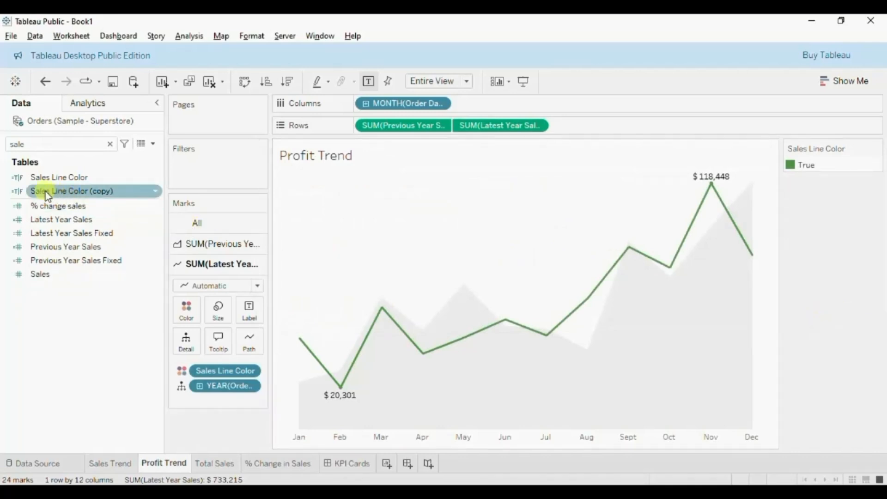
{"action": "left_click", "coordinate": [156, 191]}
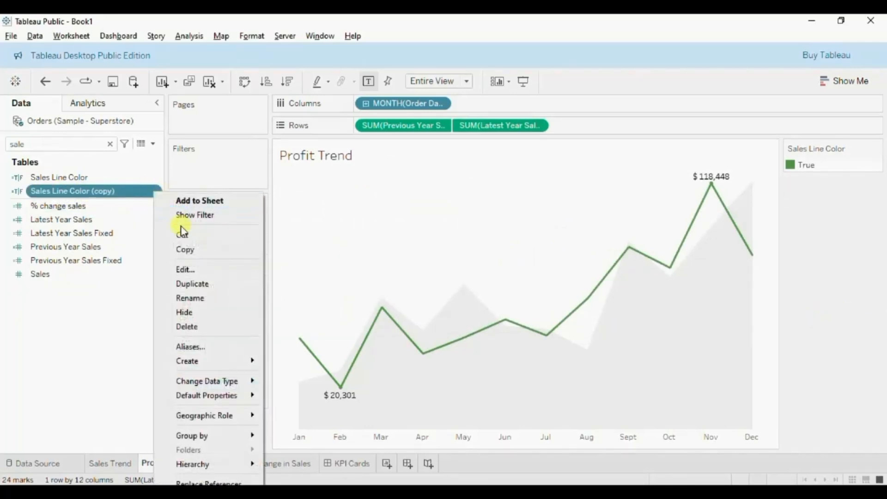
{"action": "left_click", "coordinate": [187, 271]}
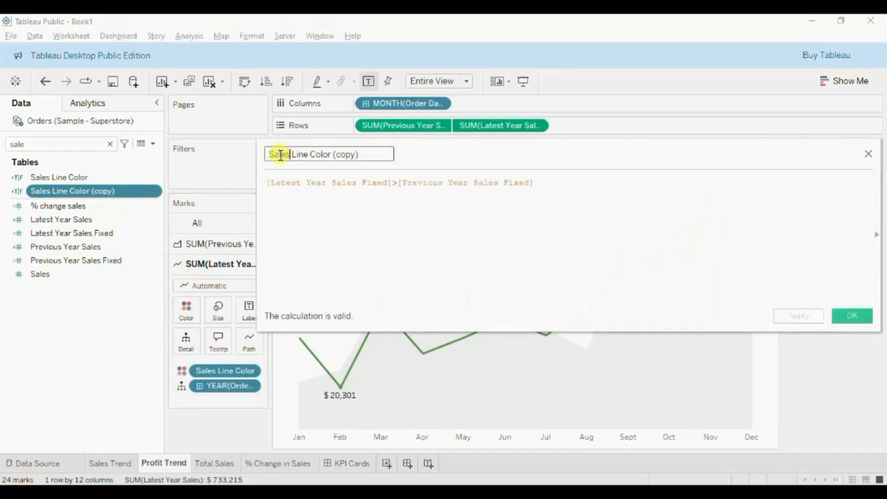
{"action": "double_click", "coordinate": [280, 155]}
{"action": "type", "text": "Profit"}
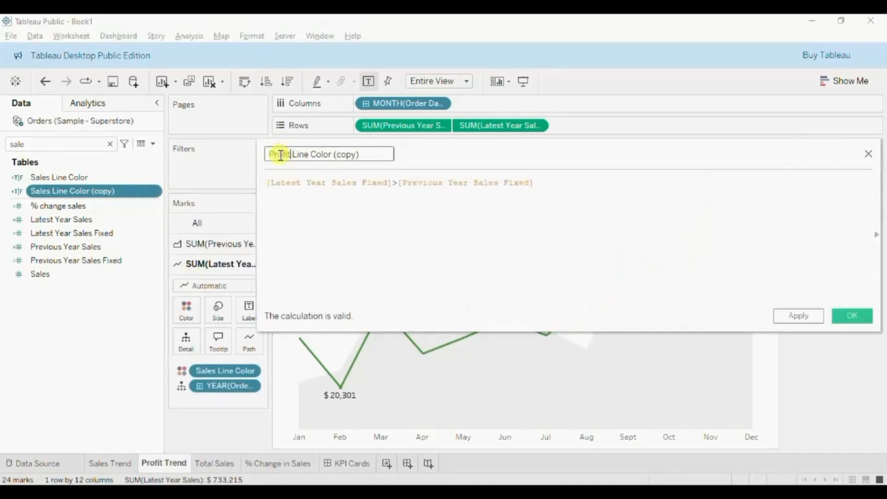
{"action": "left_click_drag", "start_coordinate": [331, 154], "coordinate": [366, 152]}
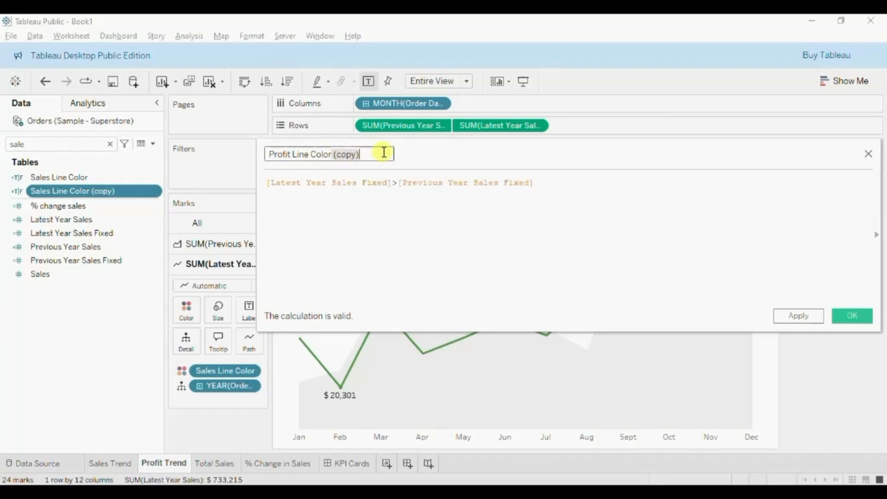
{"action": "key", "text": "BackSpace"}
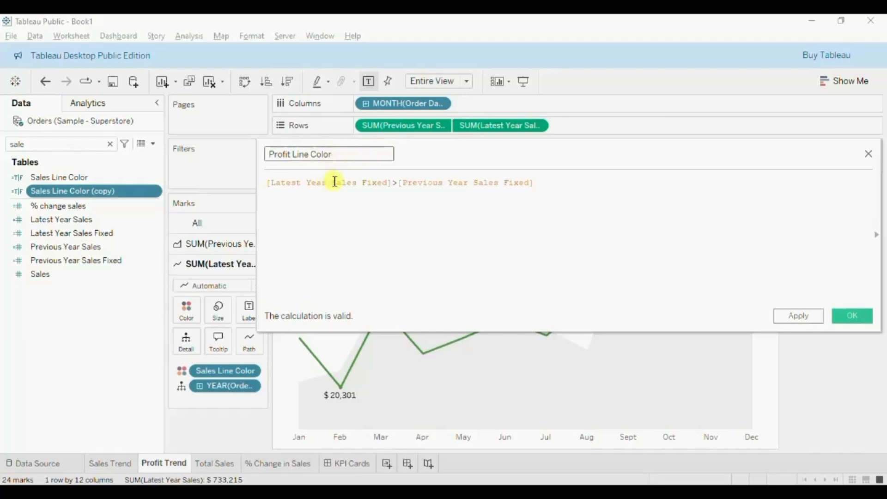
Change the Profit Line Color formula to [Latest Year Profit Fixed]>[Previous Year Profit Fixed] and save the calculation
{"action": "left_click_drag", "start_coordinate": [332, 182], "coordinate": [356, 183]}
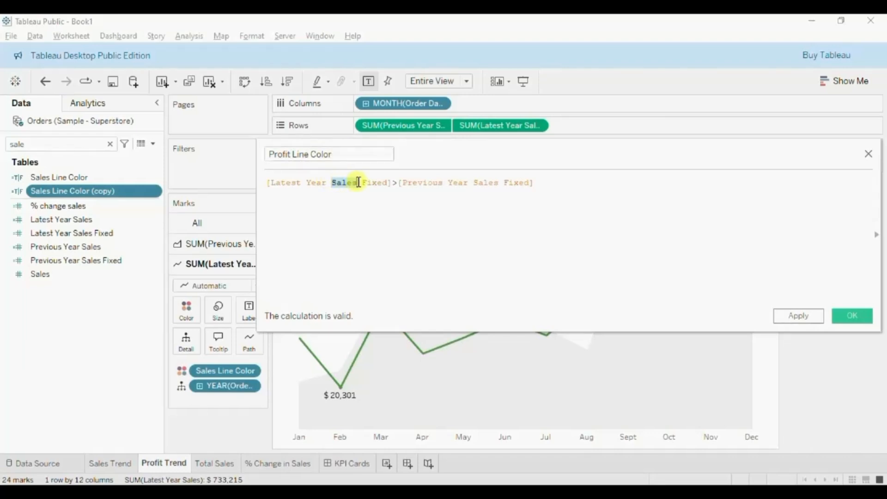
{"action": "type", "text": "Profit"}
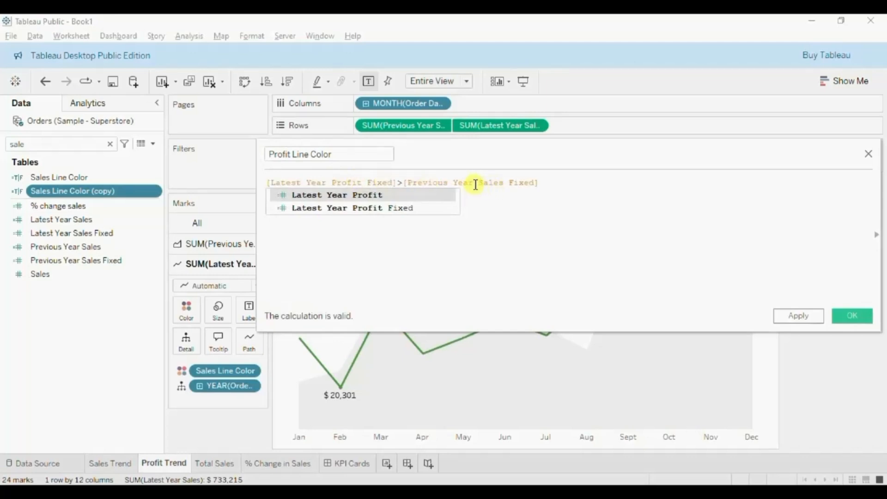
{"action": "left_click_drag", "start_coordinate": [479, 185], "coordinate": [500, 184]}
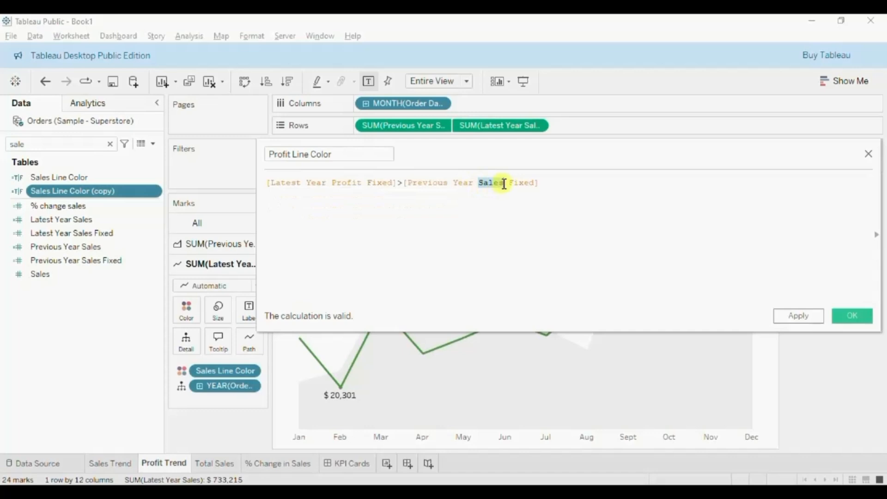
{"action": "type", "text": "Prof"}
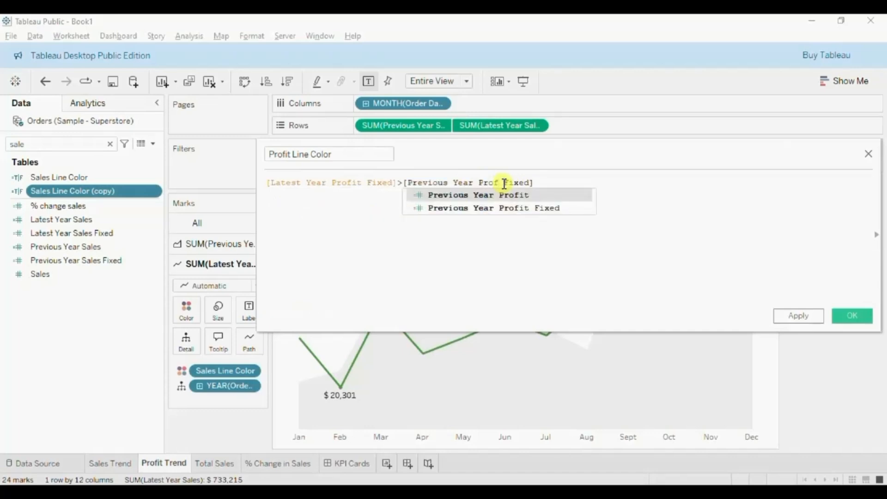
{"action": "type", "text": "it"}
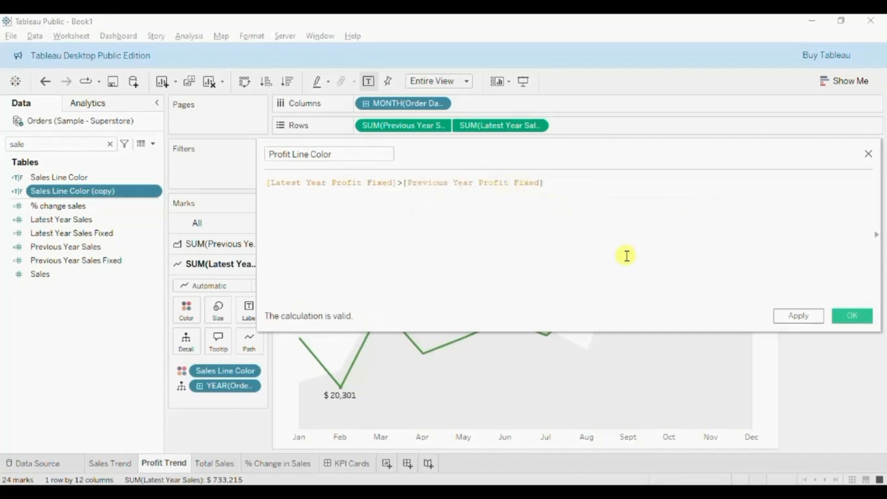
{"action": "left_click", "coordinate": [851, 315]}
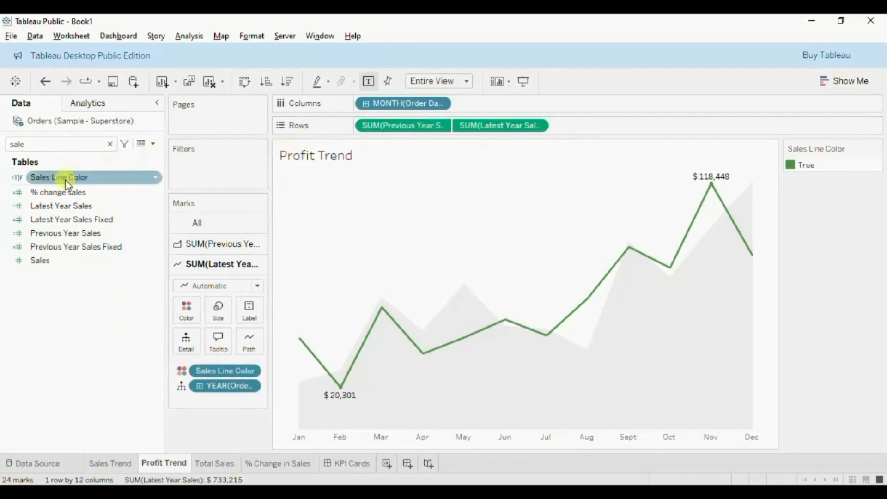
Search the fields for profit and replace the two sales measures on Rows with Previous Year Profit and Latest Year Profit
{"action": "key", "text": "BackSpace"}
{"action": "key", "text": "BackSpace"}
{"action": "key", "text": "BackSpace"}
{"action": "key", "text": "BackSpace"}
{"action": "type", "text": "profit"}
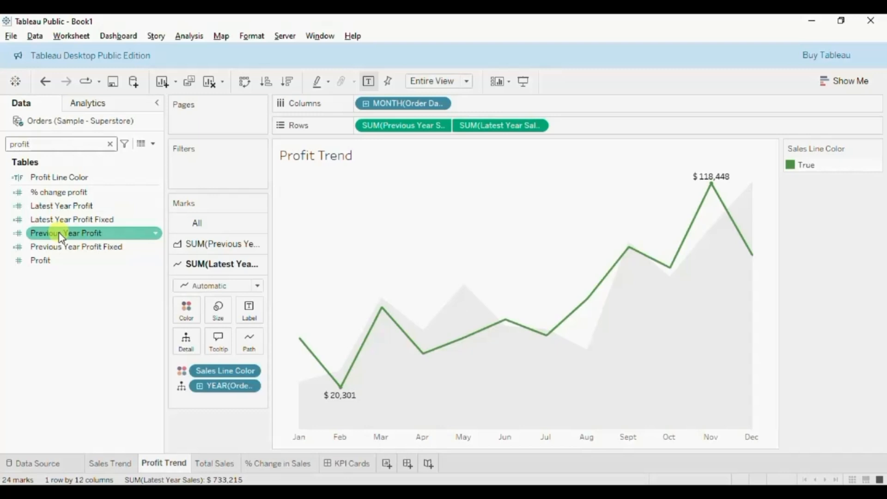
{"action": "left_click_drag", "start_coordinate": [59, 232], "coordinate": [398, 126]}
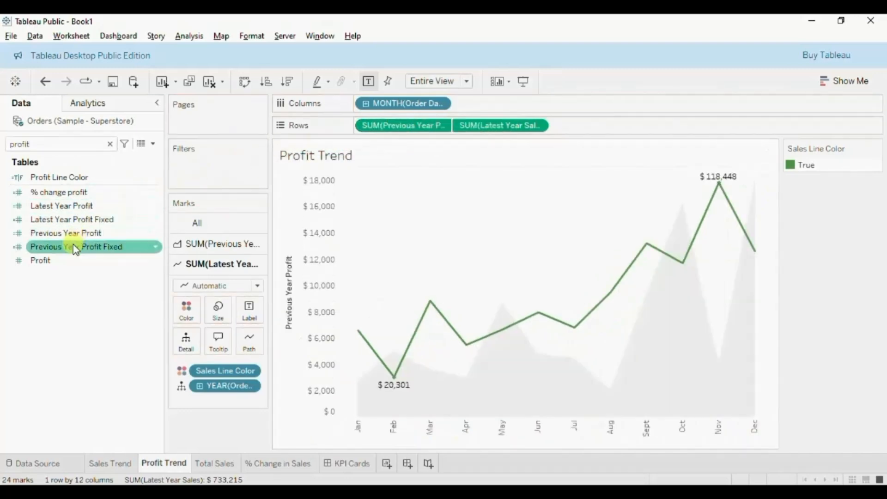
{"action": "left_click_drag", "start_coordinate": [69, 205], "coordinate": [498, 134]}
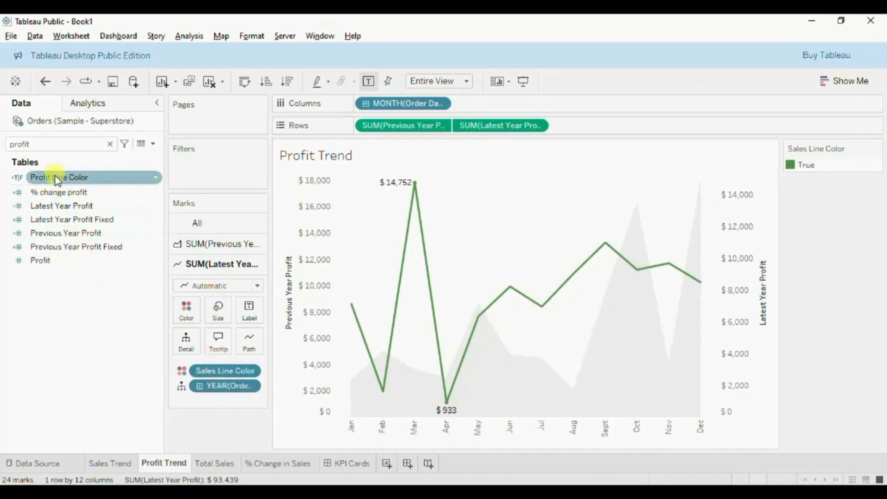
Color the Latest Year Profit line by Profit Line Color instead of Sales Line Color and hide the chart's value axis headers
{"action": "left_click_drag", "start_coordinate": [58, 179], "coordinate": [222, 382]}
{"action": "left_click", "coordinate": [213, 248]}
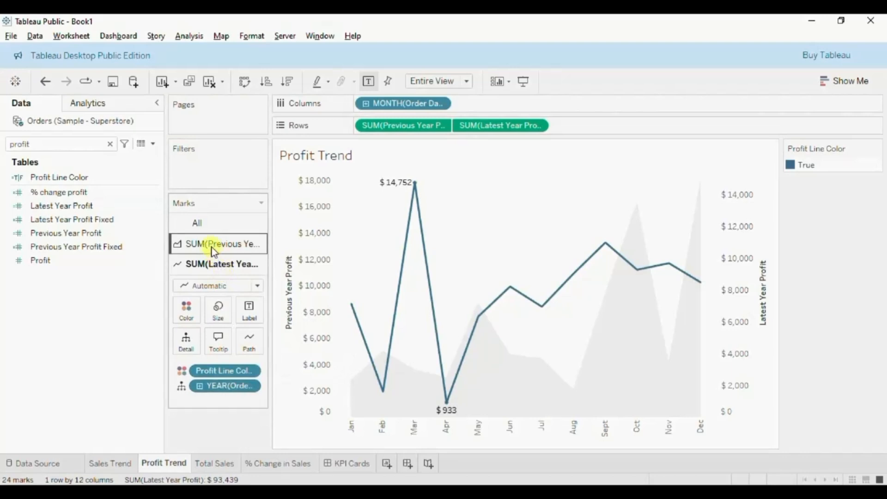
{"action": "right_click", "coordinate": [303, 213]}
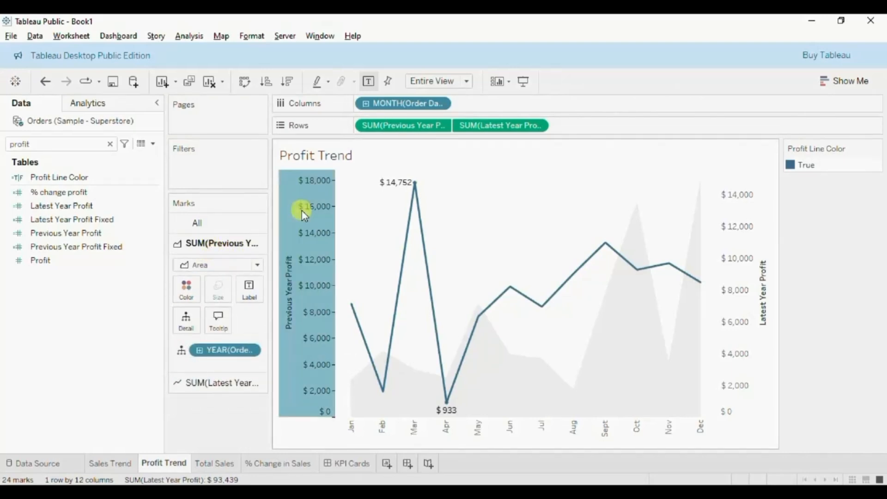
{"action": "left_click", "coordinate": [331, 337]}
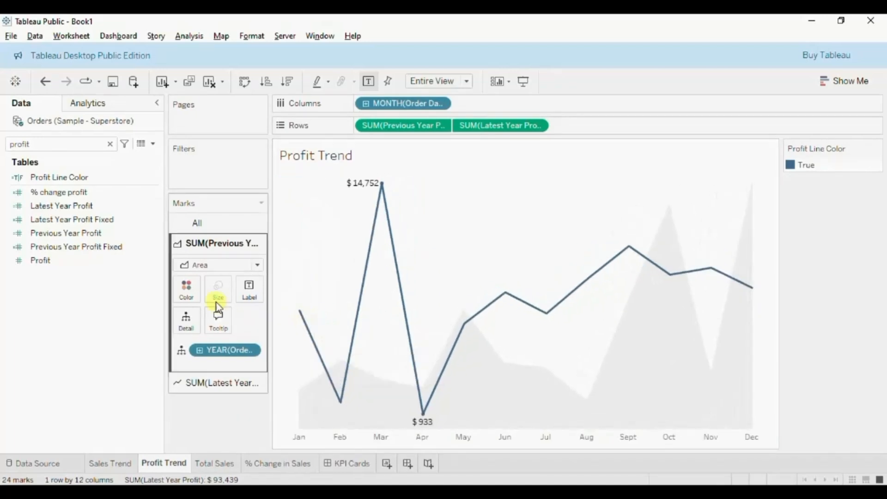
Remove the Profit Line Color line from the Latest Year Profit tooltip and save the tooltip
{"action": "mouse_move", "coordinate": [298, 317]}
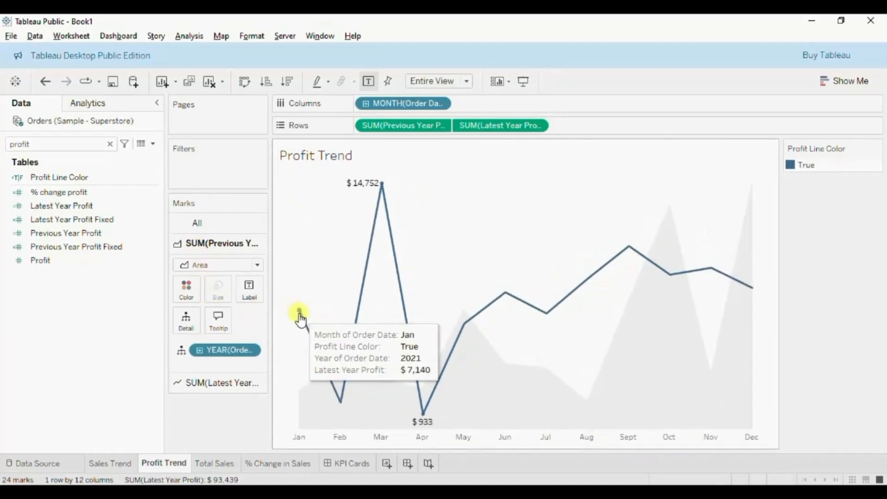
{"action": "left_click", "coordinate": [212, 380]}
{"action": "left_click", "coordinate": [218, 341]}
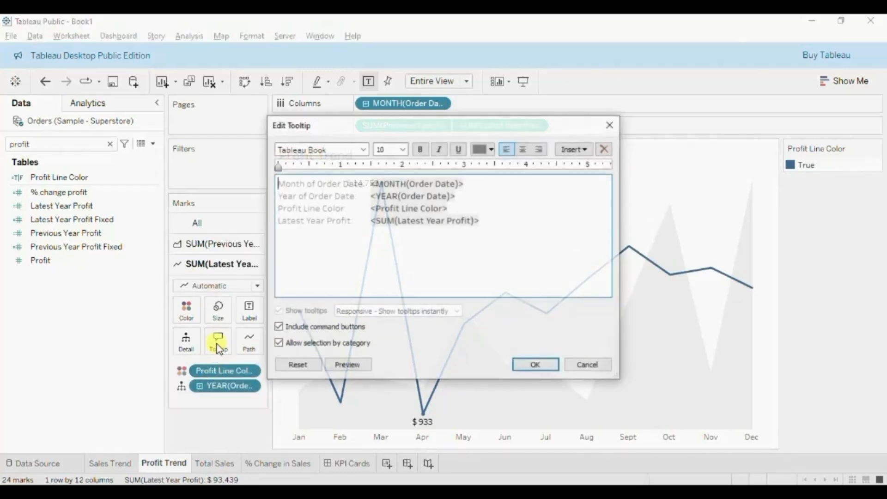
{"action": "left_click_drag", "start_coordinate": [280, 221], "coordinate": [278, 213]}
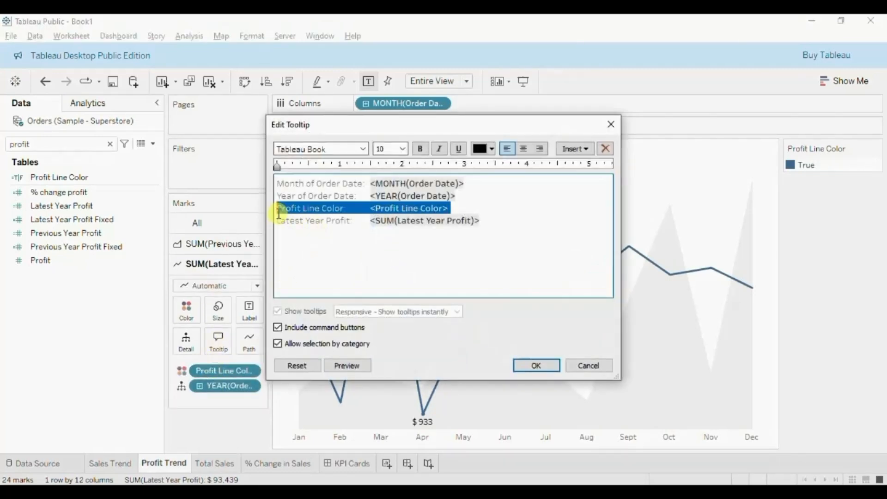
{"action": "key", "text": "Delete"}
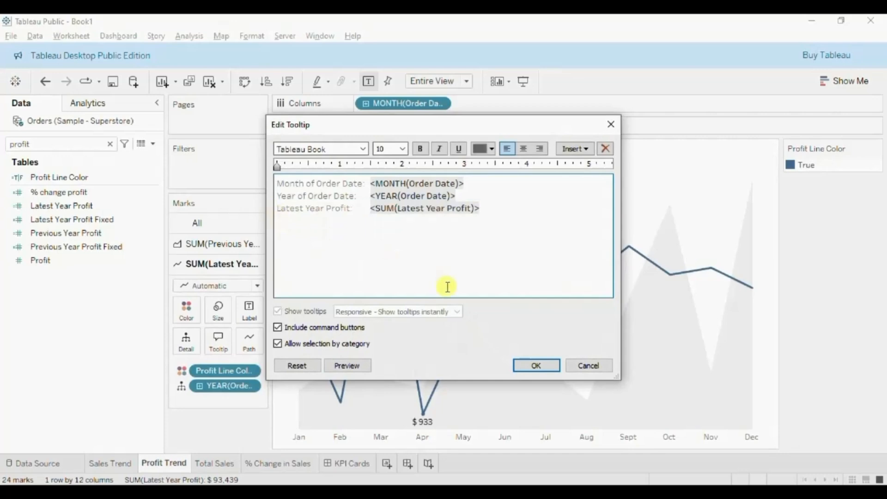
{"action": "left_click", "coordinate": [537, 366]}
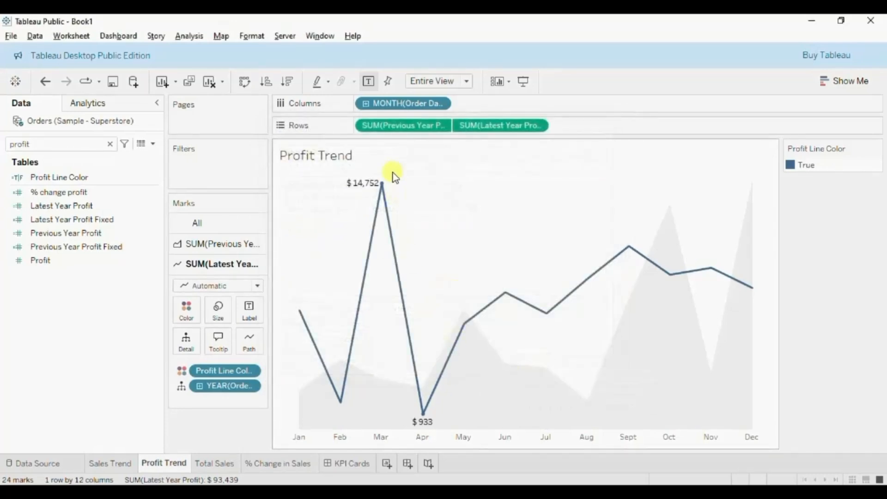
Open the previous year area's tooltip for editing and change its Previous Year Sales label to Previous Year Profit
{"action": "mouse_move", "coordinate": [382, 186]}
{"action": "mouse_move", "coordinate": [463, 319]}
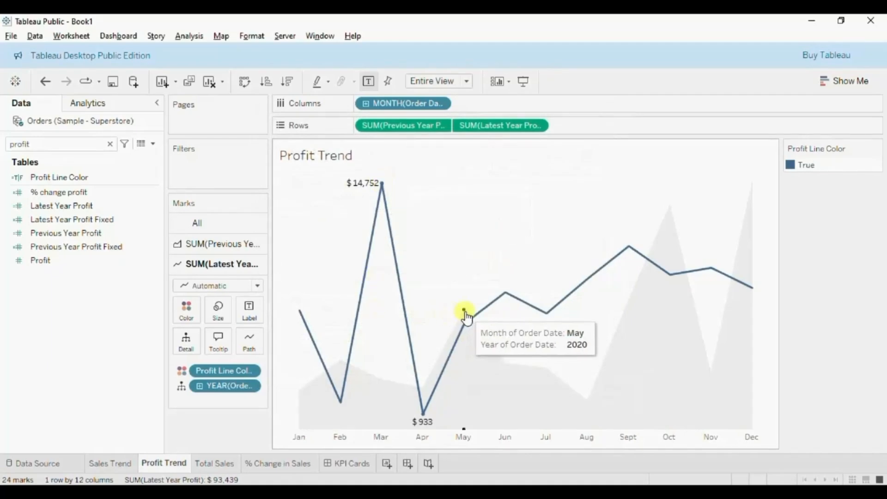
{"action": "left_click", "coordinate": [200, 244]}
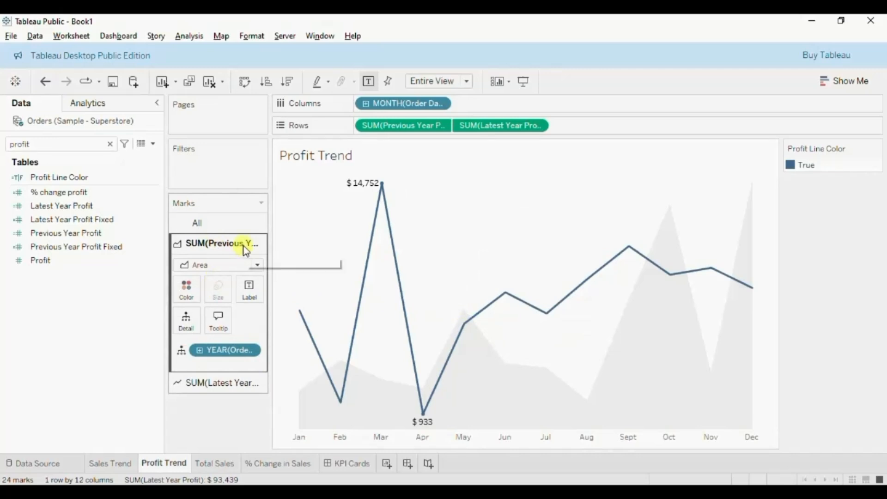
{"action": "left_click", "coordinate": [217, 324]}
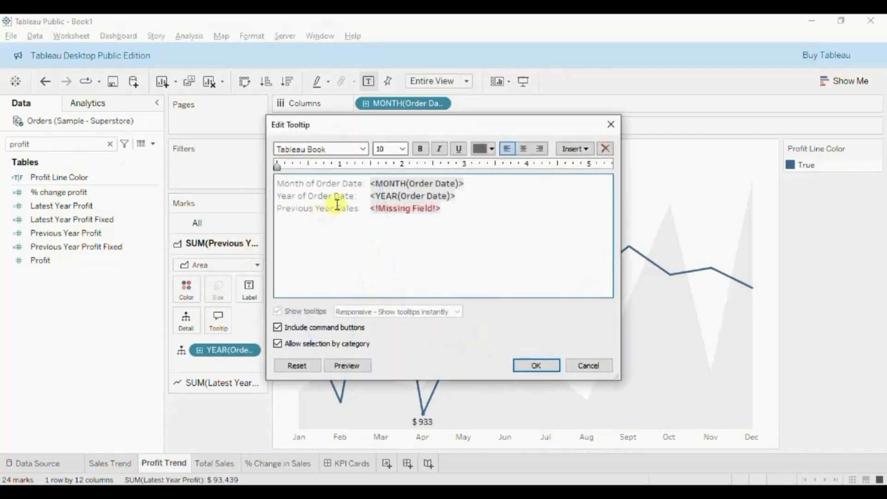
{"action": "left_click_drag", "start_coordinate": [360, 207], "coordinate": [343, 212]}
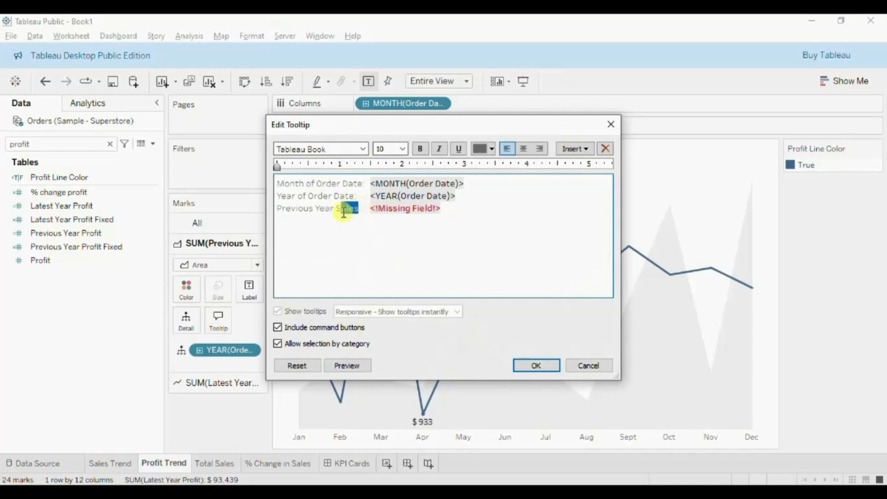
{"action": "type", "text": "Profit"}
Replace the missing field in the previous year tooltip with SUM(Previous Year Profit), color it black and save the tooltip
{"action": "left_click", "coordinate": [452, 209]}
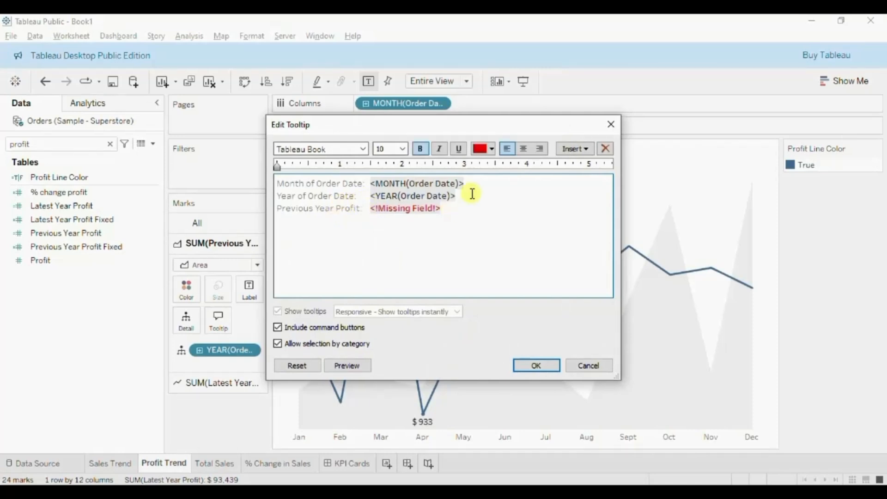
{"action": "left_click", "coordinate": [573, 148]}
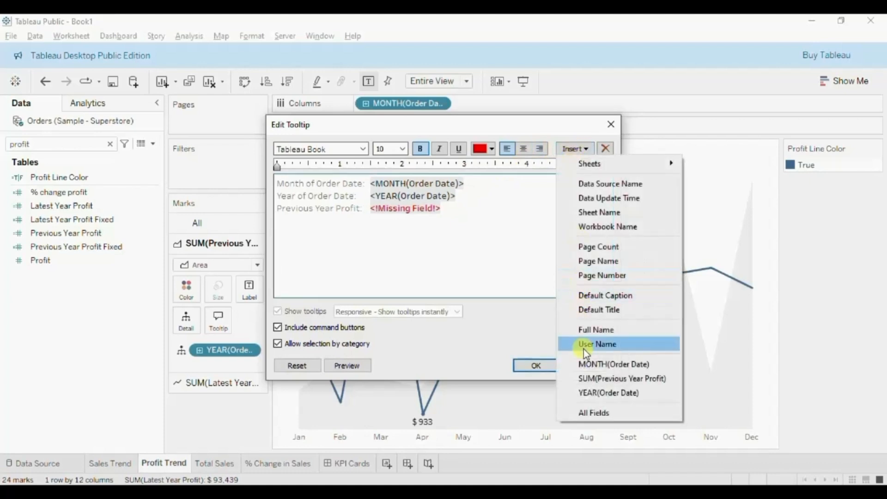
{"action": "left_click", "coordinate": [595, 378]}
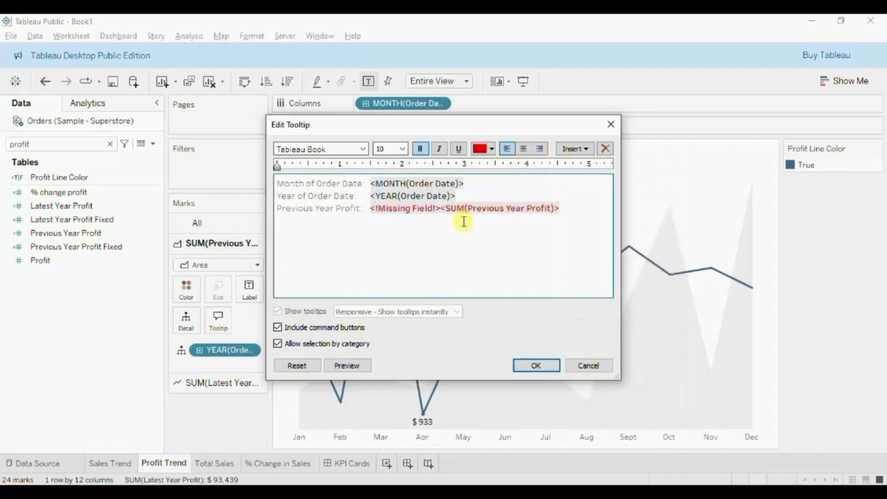
{"action": "left_click_drag", "start_coordinate": [441, 209], "coordinate": [495, 212]}
{"action": "key", "text": "BackSpace"}
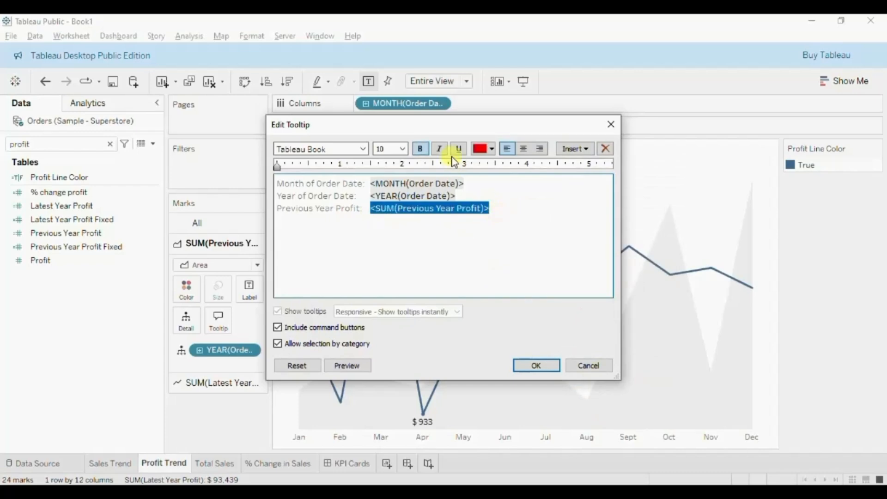
{"action": "left_click", "coordinate": [479, 149]}
{"action": "left_click", "coordinate": [480, 162]}
{"action": "left_click", "coordinate": [531, 365]}
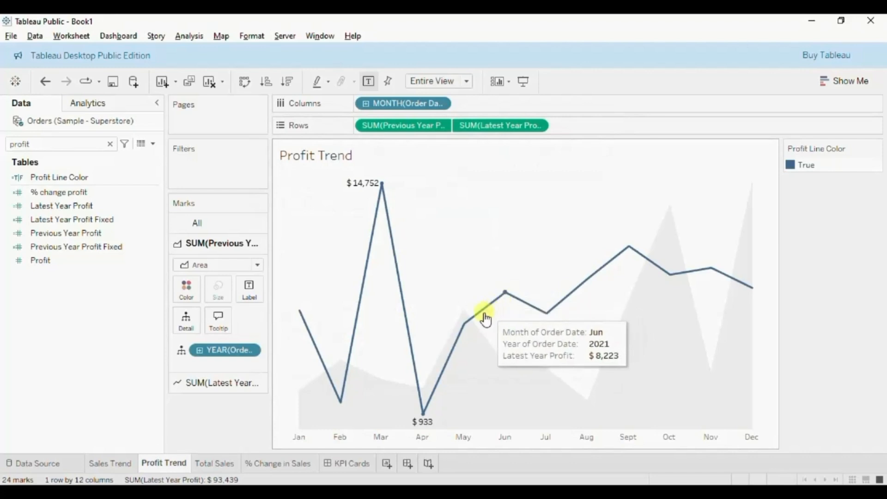
{"action": "mouse_move", "coordinate": [546, 372]}
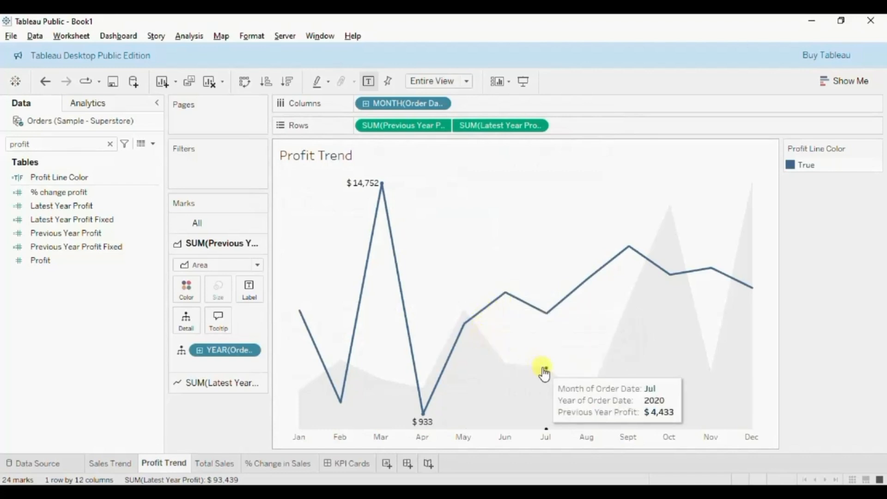
{"action": "mouse_move", "coordinate": [668, 221]}
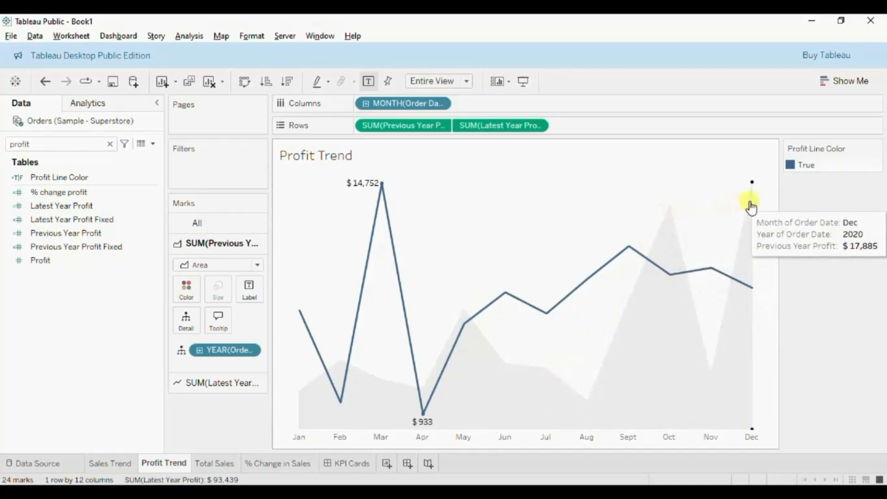
Assign green to the True value of Profit Line Color
{"action": "double_click", "coordinate": [792, 167]}
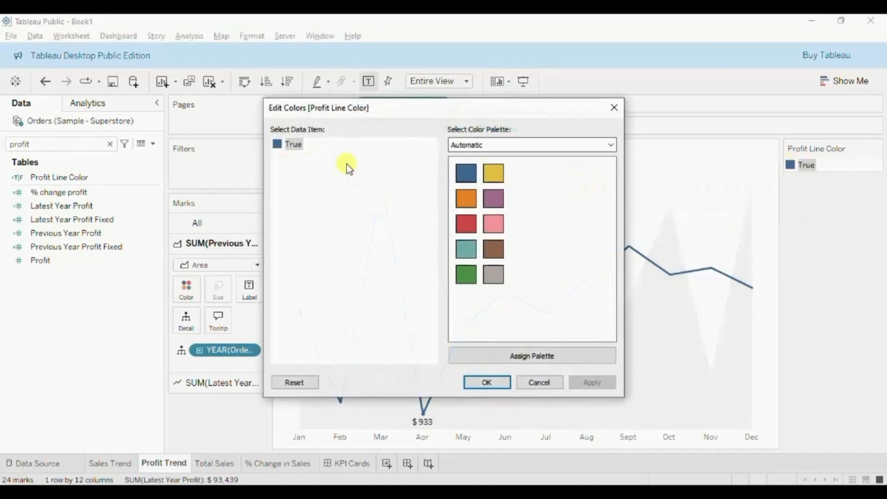
{"action": "left_click", "coordinate": [467, 279]}
{"action": "left_click", "coordinate": [483, 383]}
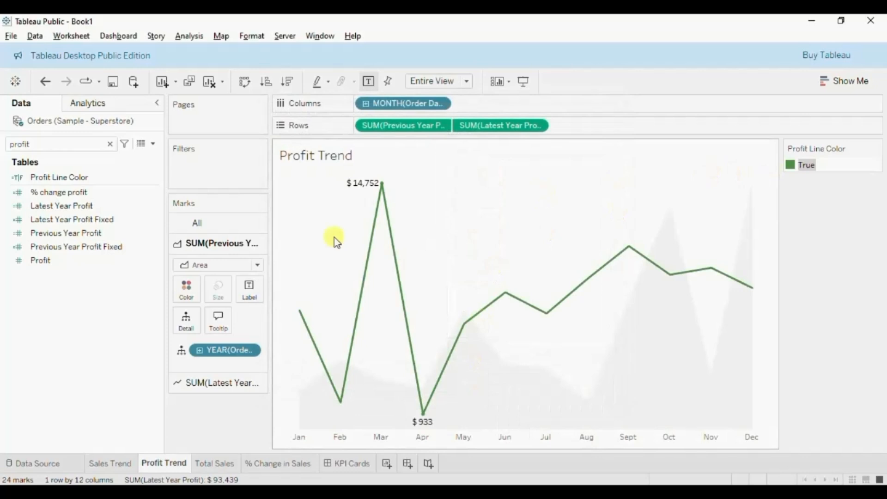
Edit the Profit Line Color calculation to [Latest Year Profit Fixed]<[Previous Year Profit Fixed] and save it
{"action": "left_click", "coordinate": [70, 261]}
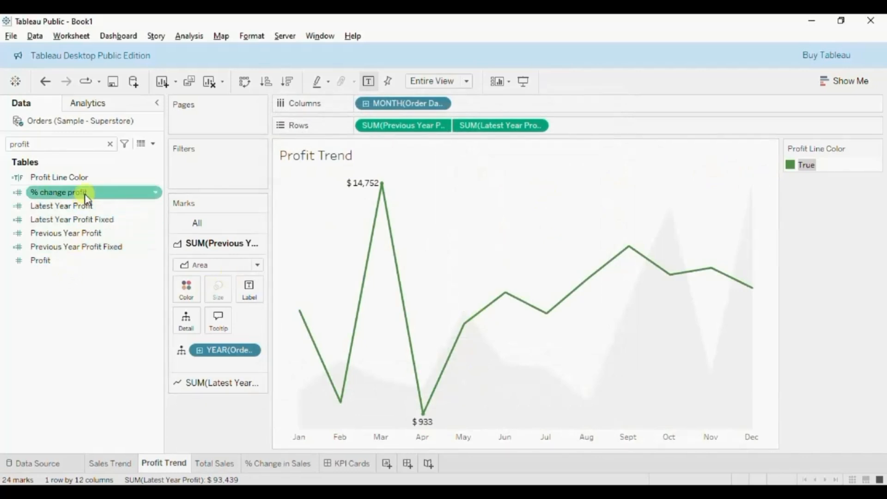
{"action": "left_click", "coordinate": [157, 178]}
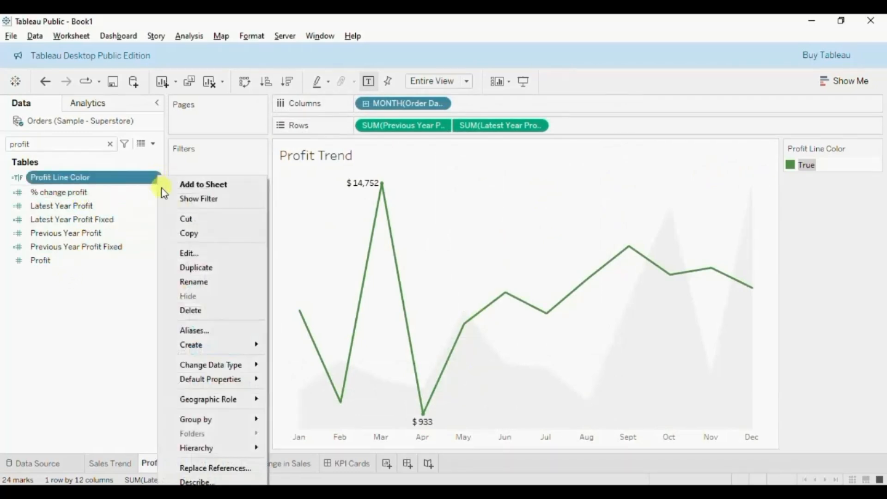
{"action": "left_click", "coordinate": [184, 254]}
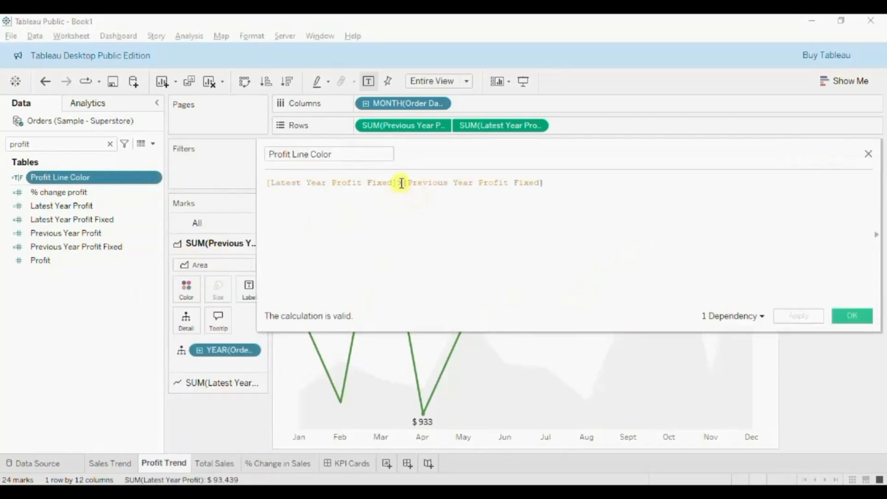
{"action": "key", "text": "BackSpace"}
{"action": "type", "text": "<"}
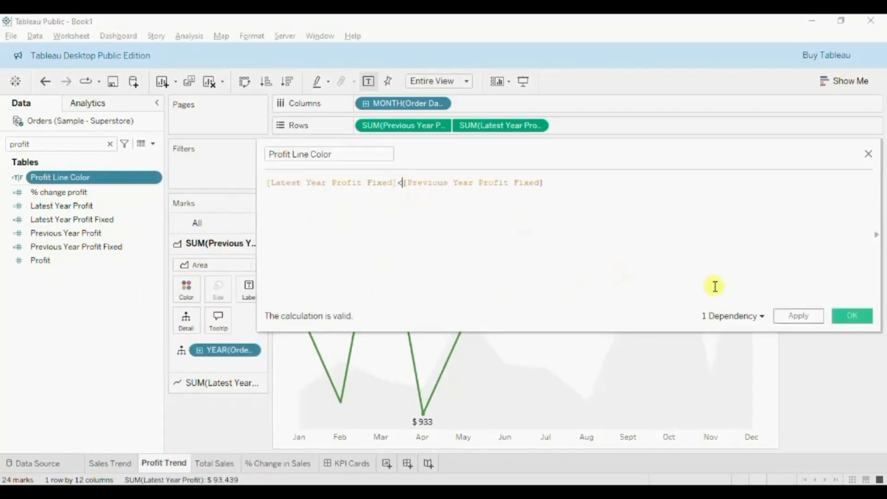
{"action": "left_click", "coordinate": [852, 318]}
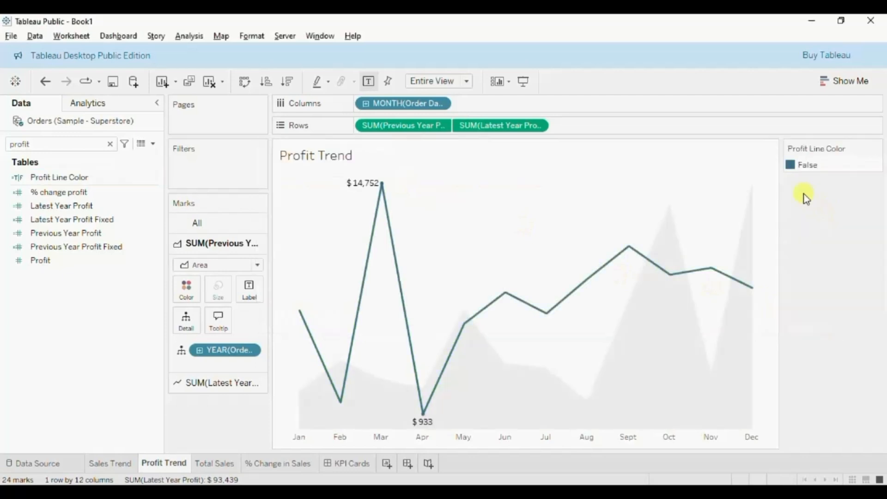
Assign red to the False value of Profit Line Color
{"action": "double_click", "coordinate": [792, 167]}
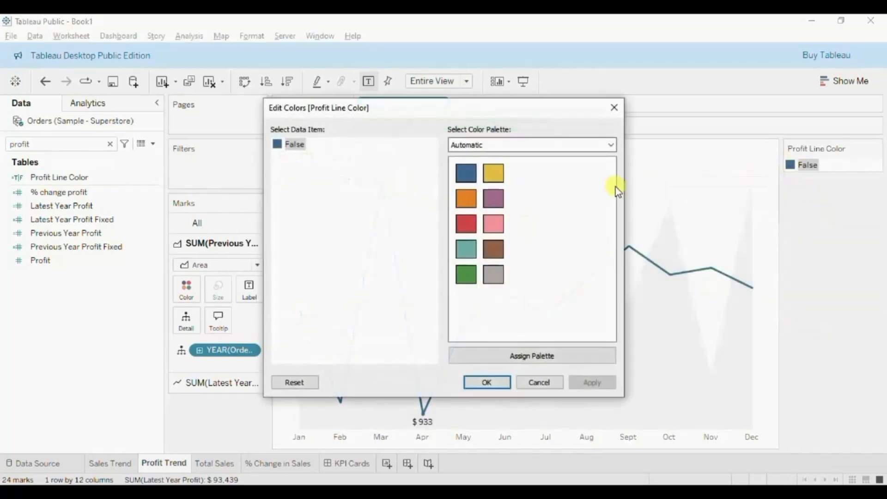
{"action": "left_click", "coordinate": [469, 226]}
{"action": "left_click", "coordinate": [485, 384]}
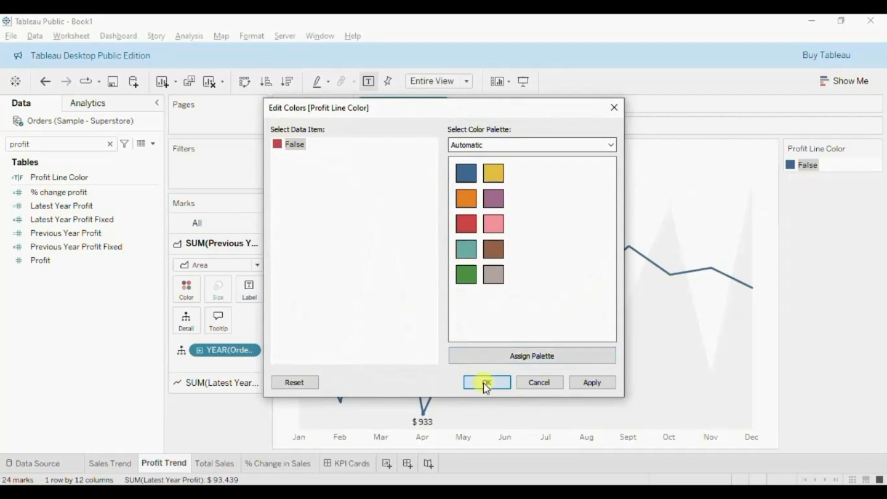
Change the Profit Line Color calculation back to [Latest Year Profit Fixed]>[Previous Year Profit Fixed] and save it
{"action": "left_click", "coordinate": [152, 221]}
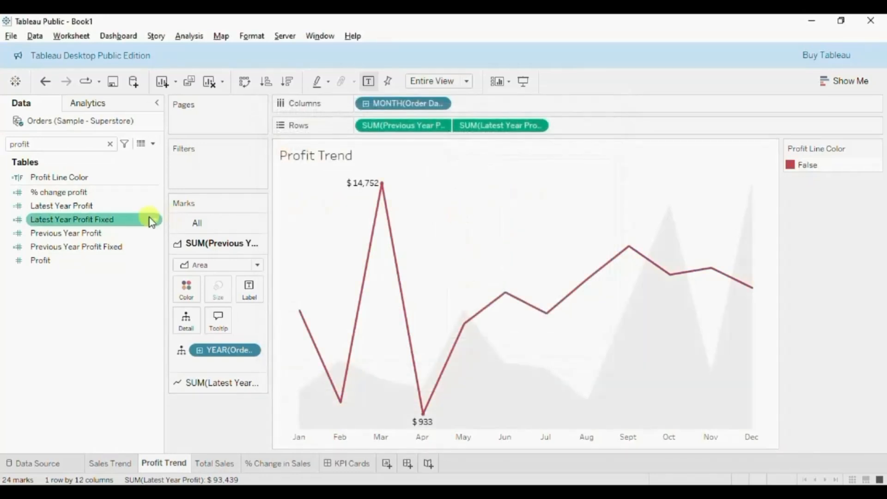
{"action": "left_click", "coordinate": [103, 191]}
{"action": "left_click", "coordinate": [93, 208]}
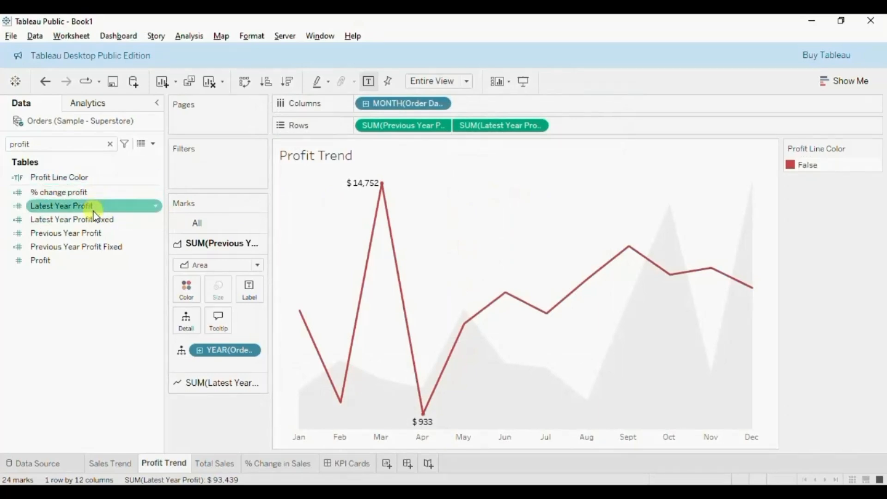
{"action": "left_click", "coordinate": [99, 192]}
{"action": "left_click", "coordinate": [151, 178]}
{"action": "left_click", "coordinate": [156, 178]}
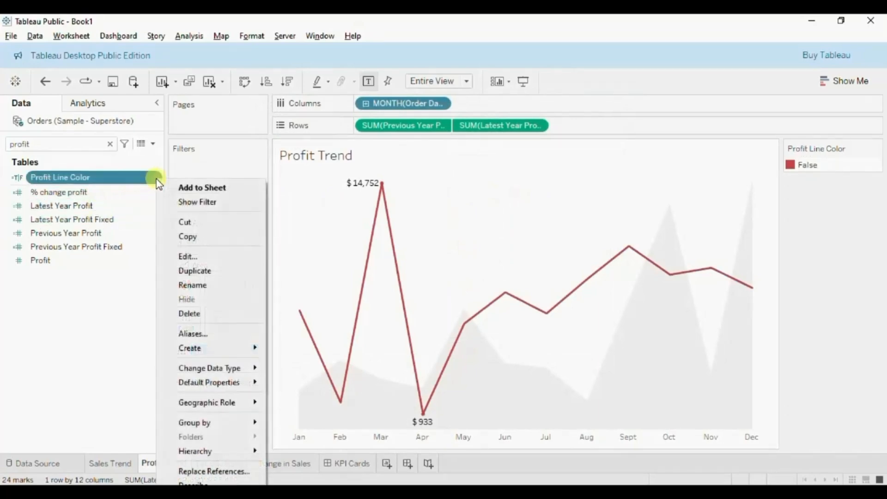
{"action": "left_click", "coordinate": [189, 256]}
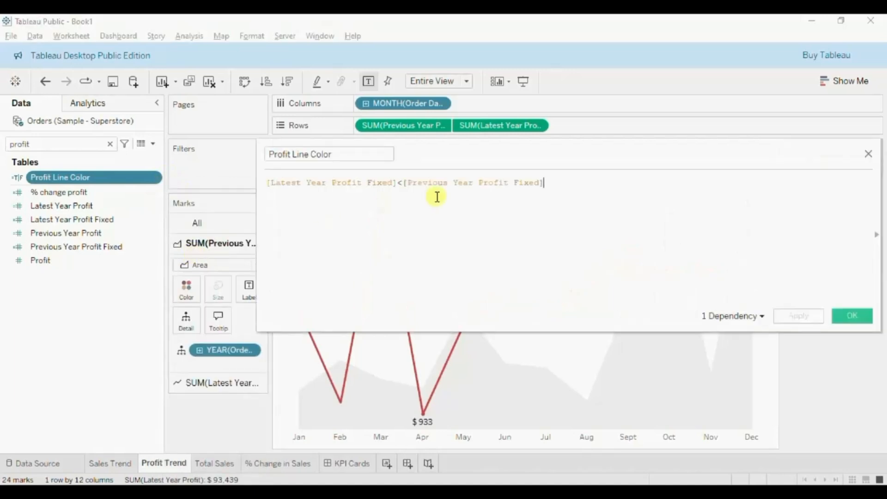
{"action": "left_click", "coordinate": [403, 181]}
{"action": "key", "text": "BackSpace"}
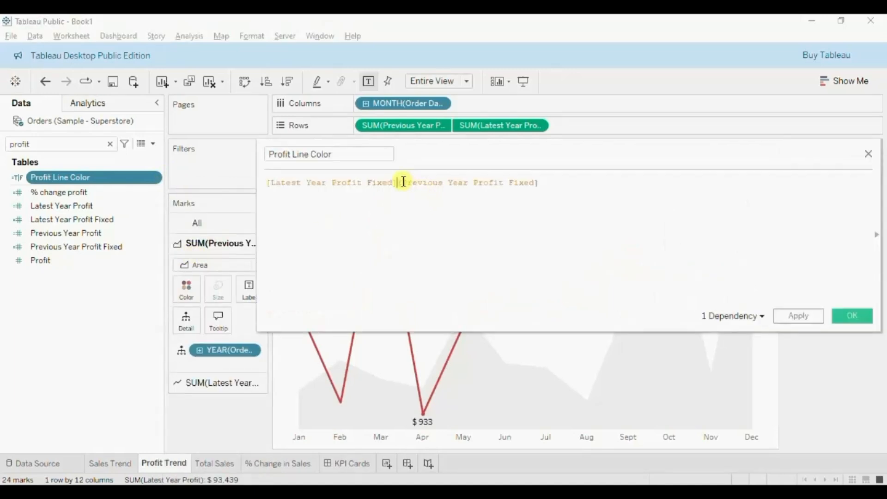
{"action": "type", "text": ">"}
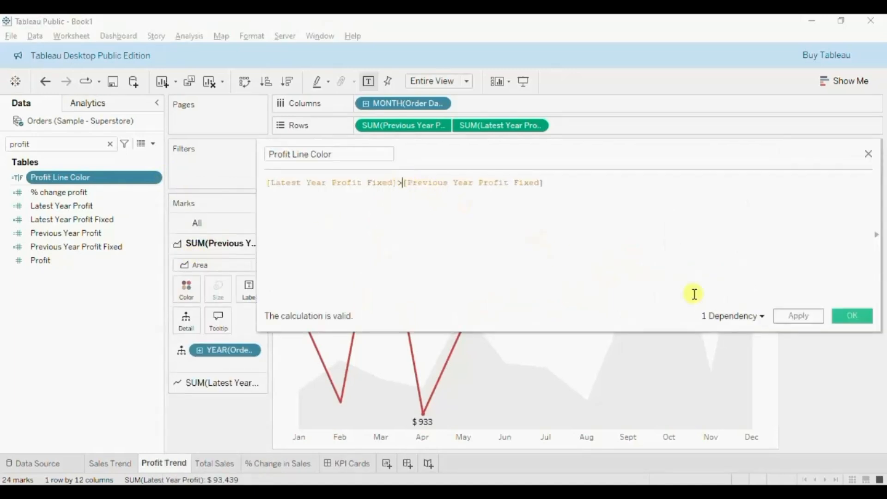
{"action": "left_click", "coordinate": [846, 319]}
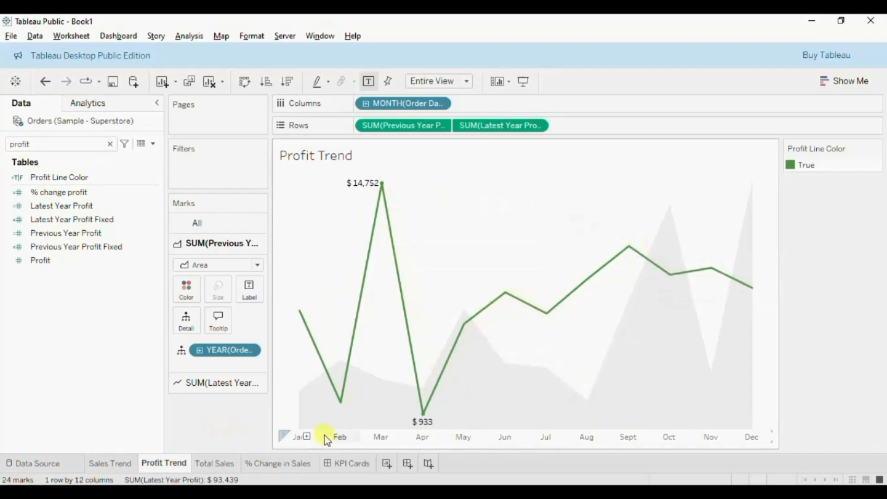
Create a new worksheet, search the fields for "order" and place Order Date on Rows by year
{"action": "left_click", "coordinate": [387, 463]}
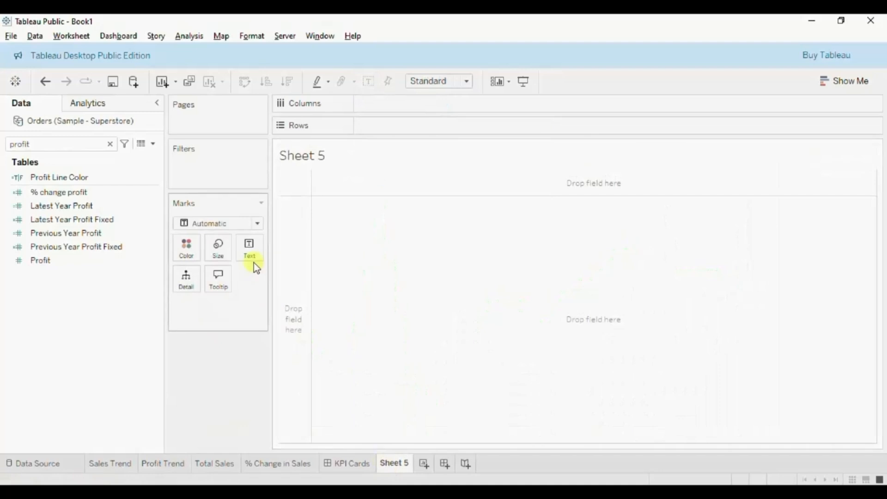
{"action": "left_click", "coordinate": [46, 145]}
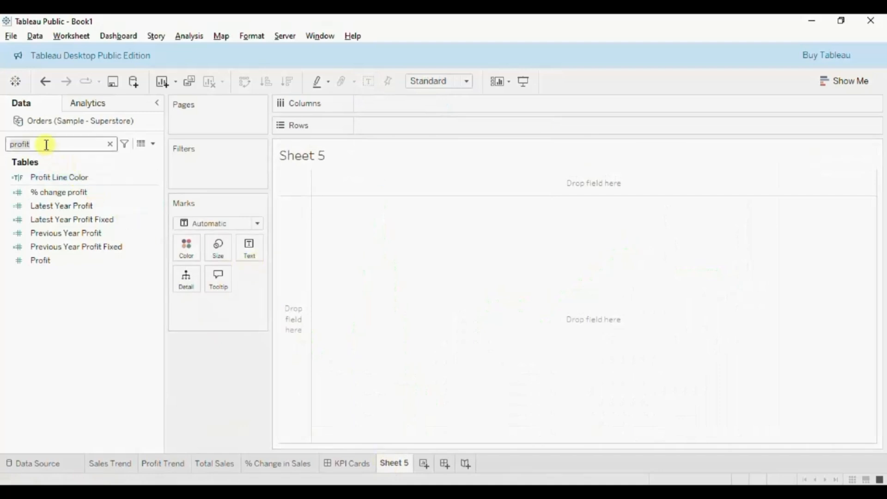
{"action": "key", "text": "BackSpace"}
{"action": "key", "text": "BackSpace"}
{"action": "key", "text": "BackSpace"}
{"action": "key", "text": "BackSpace"}
{"action": "key", "text": "BackSpace"}
{"action": "key", "text": "BackSpace"}
{"action": "type", "text": "order"}
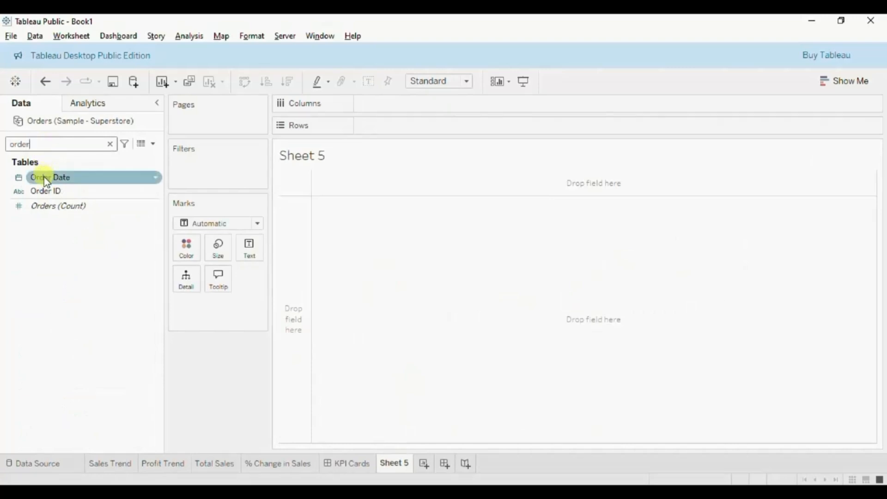
{"action": "left_click_drag", "start_coordinate": [44, 178], "coordinate": [375, 126]}
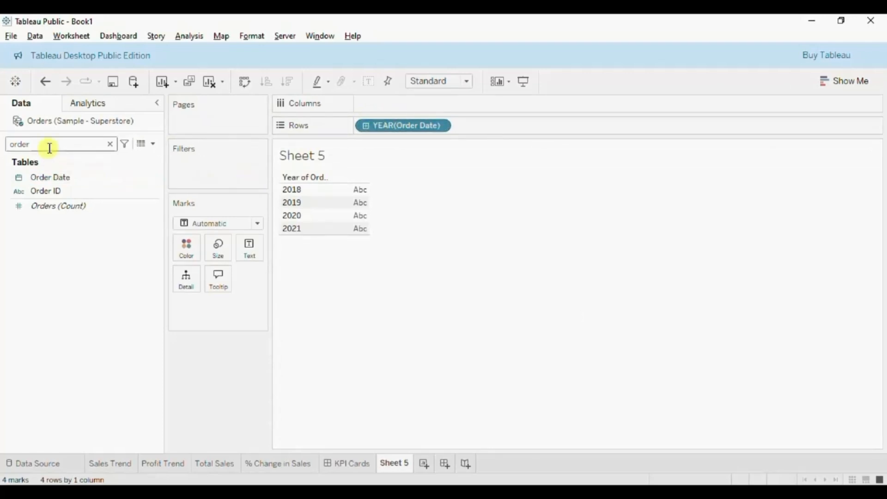
Search the fields for "profit" and show Profit as text for each order year
{"action": "key", "text": "BackSpace"}
{"action": "key", "text": "BackSpace"}
{"action": "key", "text": "BackSpace"}
{"action": "key", "text": "BackSpace"}
{"action": "key", "text": "BackSpace"}
{"action": "type", "text": "profit"}
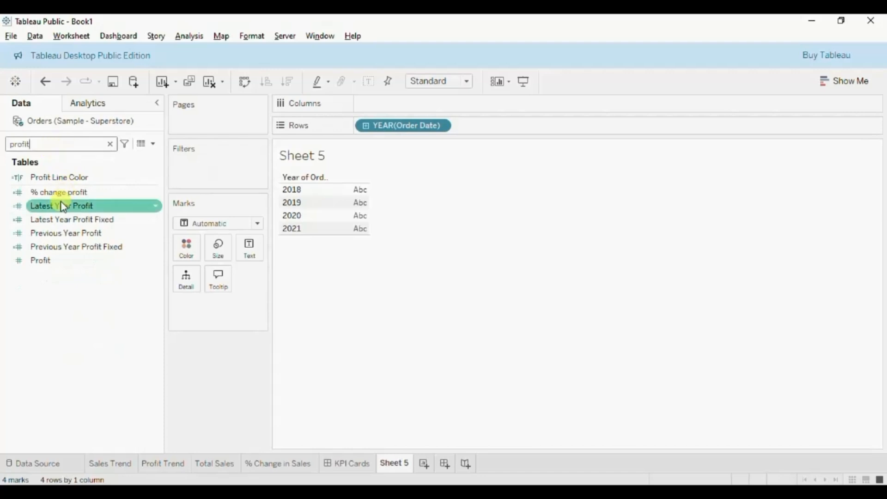
{"action": "left_click_drag", "start_coordinate": [51, 260], "coordinate": [252, 245]}
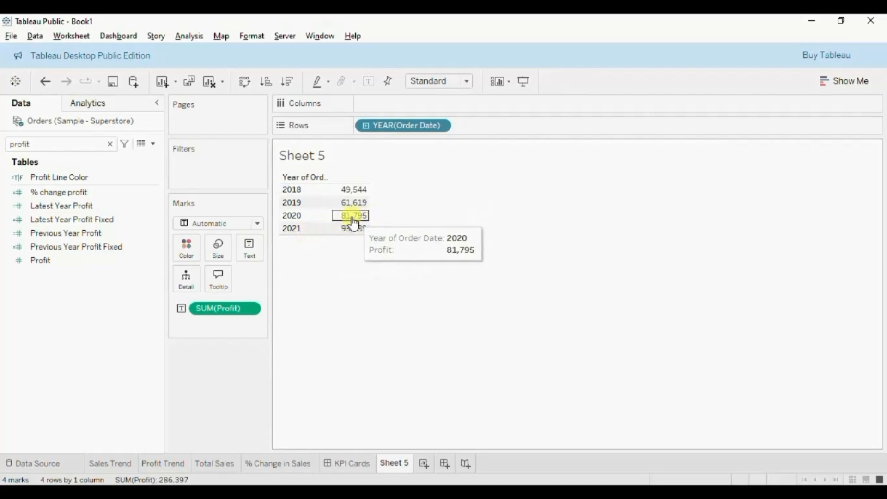
Add Latest Year Profit and Previous Year Profit as text and compare them with the 2021 and 2020 profits
{"action": "left_click", "coordinate": [107, 205]}
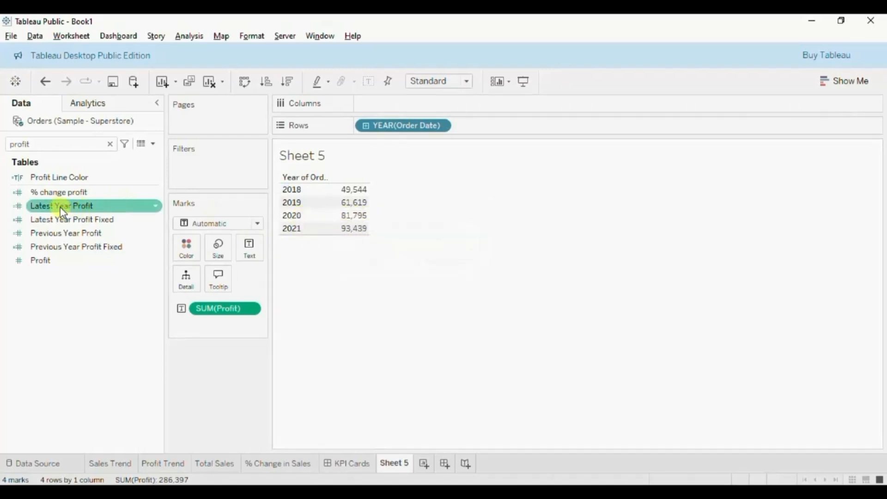
{"action": "left_click_drag", "start_coordinate": [58, 212], "coordinate": [246, 249]}
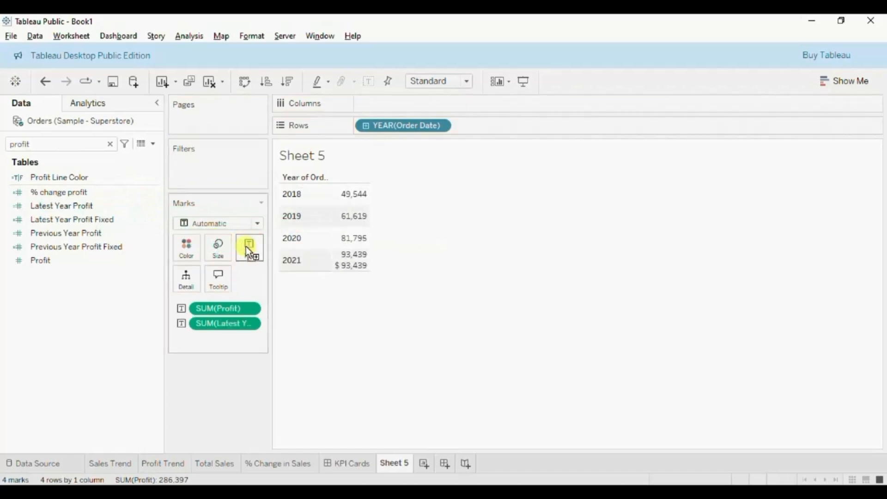
{"action": "left_click", "coordinate": [60, 220]}
{"action": "left_click_drag", "start_coordinate": [60, 233], "coordinate": [250, 245]}
{"action": "mouse_move", "coordinate": [353, 272]}
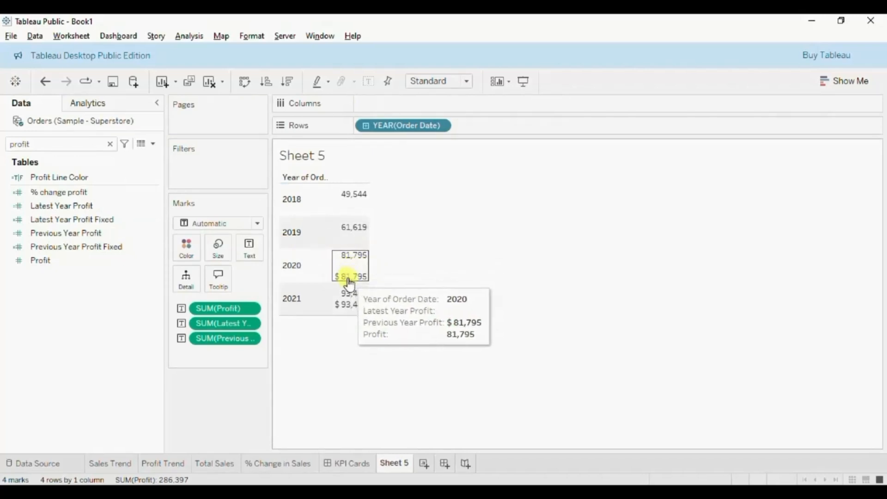
{"action": "mouse_move", "coordinate": [348, 302]}
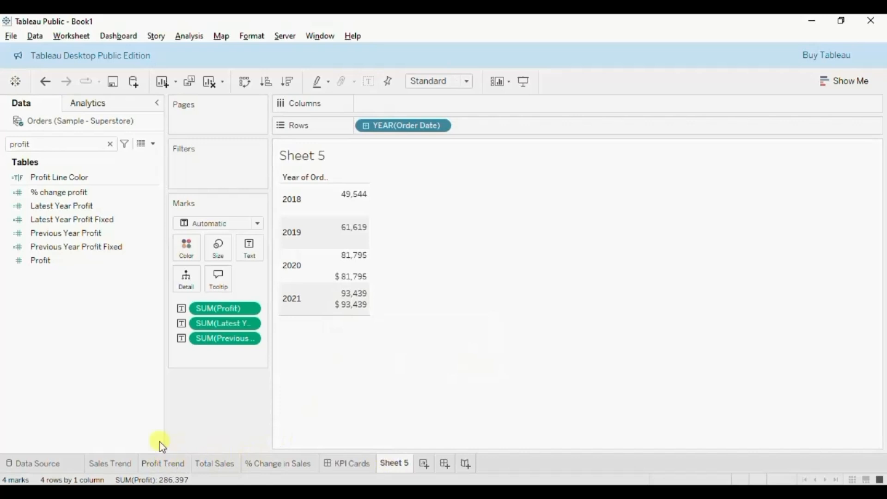
Check the Profit Trend sheet again and duplicate the Total Sales sheet
{"action": "left_click", "coordinate": [165, 467]}
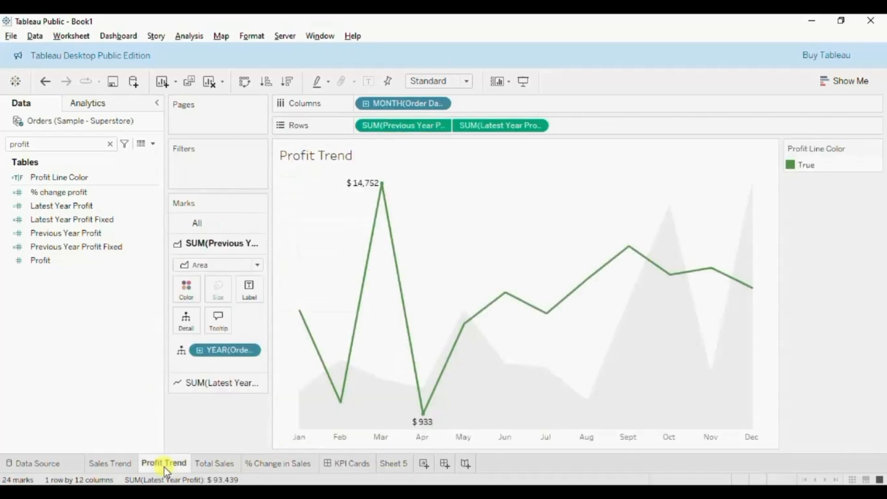
{"action": "left_click", "coordinate": [215, 465]}
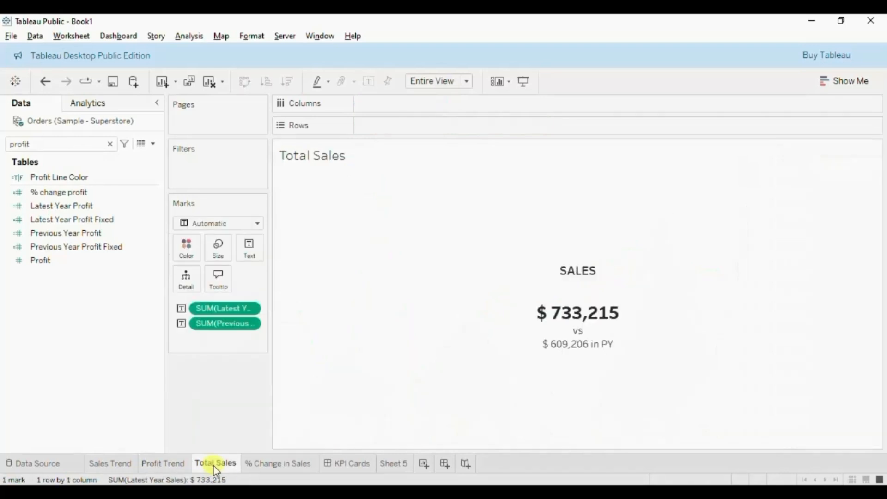
{"action": "right_click", "coordinate": [215, 467]}
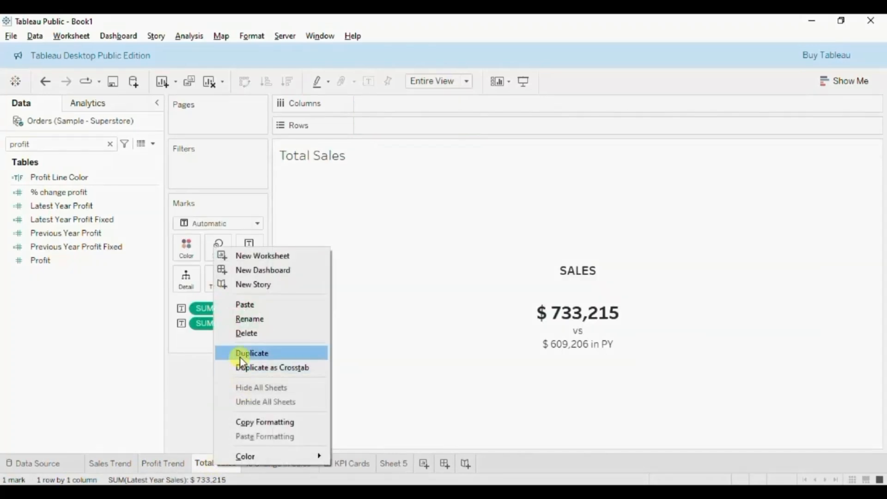
{"action": "left_click", "coordinate": [240, 354]}
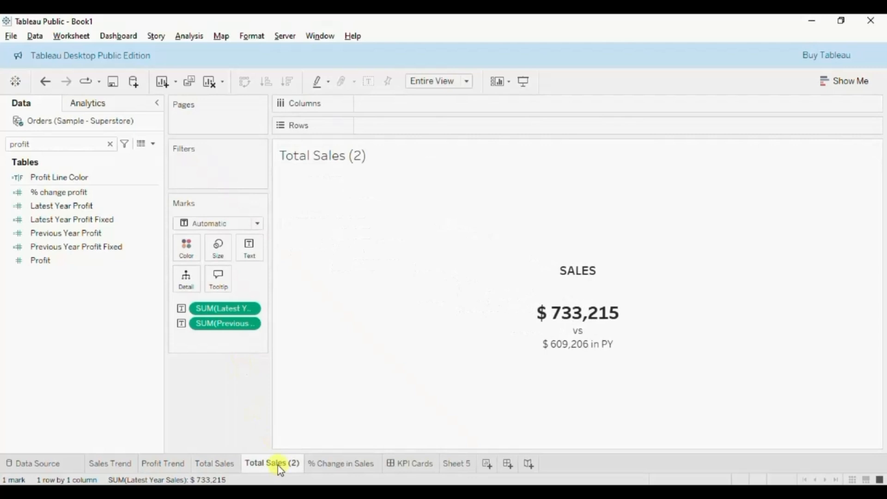
Rename the duplicated Total Sales sheet as Total Profit
{"action": "double_click", "coordinate": [280, 468]}
{"action": "double_click", "coordinate": [275, 462]}
{"action": "type", "text": "Profit"}
{"action": "key", "text": "Delete"}
{"action": "key", "text": "Delete"}
{"action": "key", "text": "Delete"}
{"action": "key", "text": "Return"}
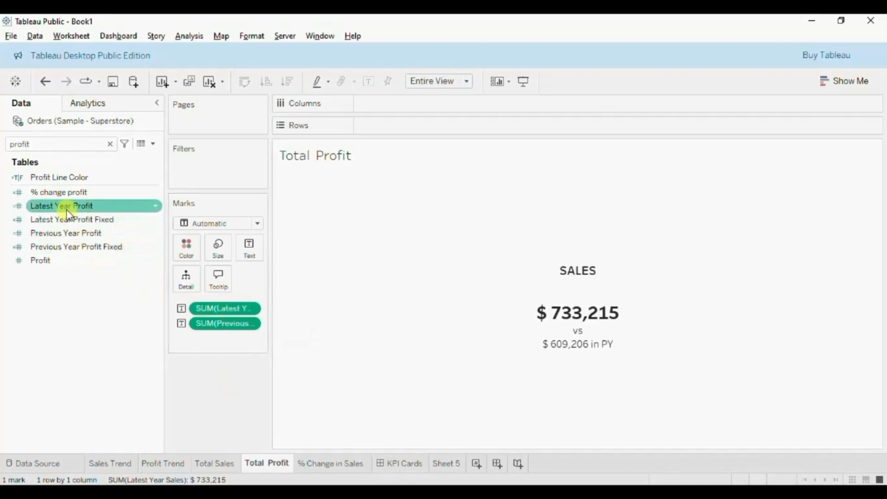
Replace the Total Profit card's measures with Latest Year Profit and Previous Year Profit, and change its label heading to PROFIT
{"action": "left_click_drag", "start_coordinate": [65, 206], "coordinate": [223, 309]}
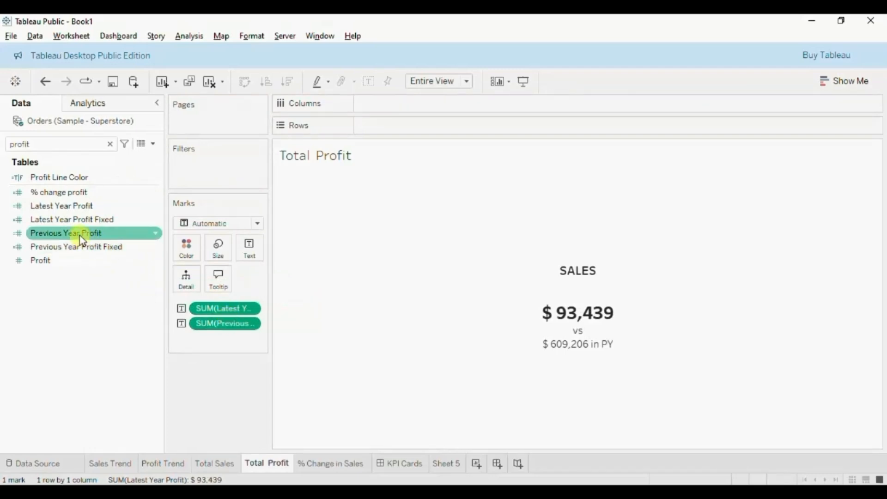
{"action": "left_click_drag", "start_coordinate": [83, 234], "coordinate": [226, 323]}
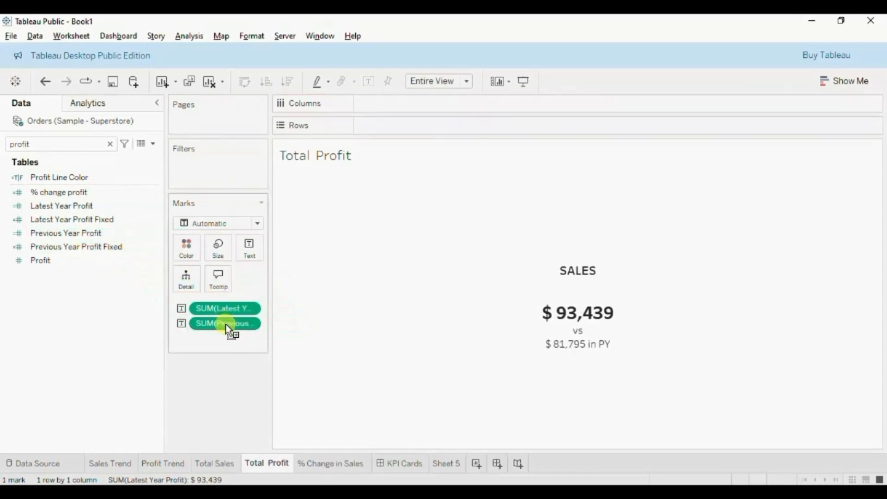
{"action": "left_click", "coordinate": [252, 245]}
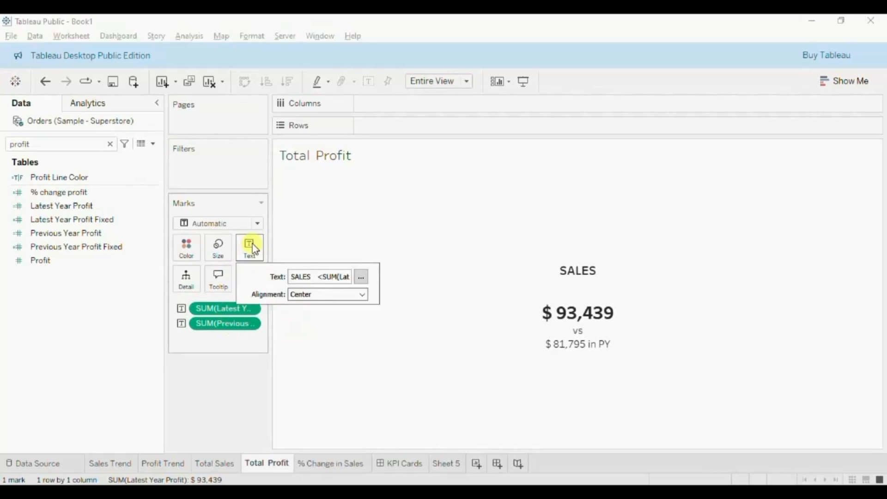
{"action": "left_click", "coordinate": [361, 275]}
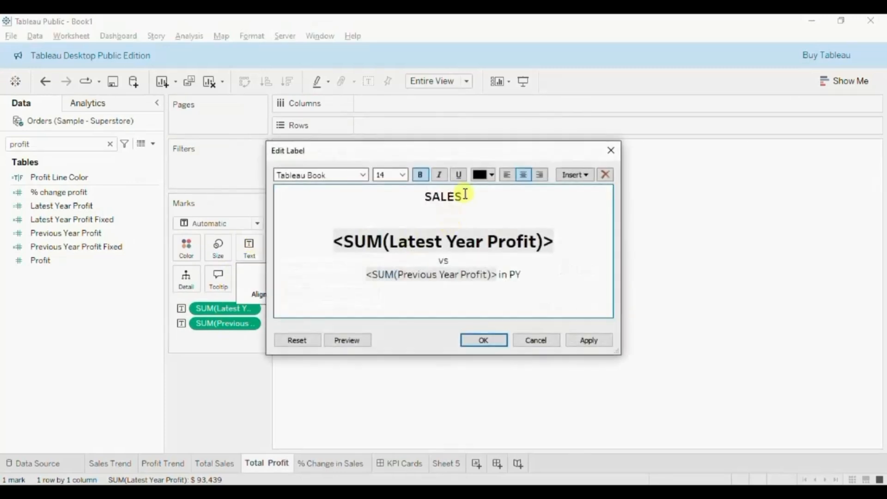
{"action": "type", "text": "PROFIT"}
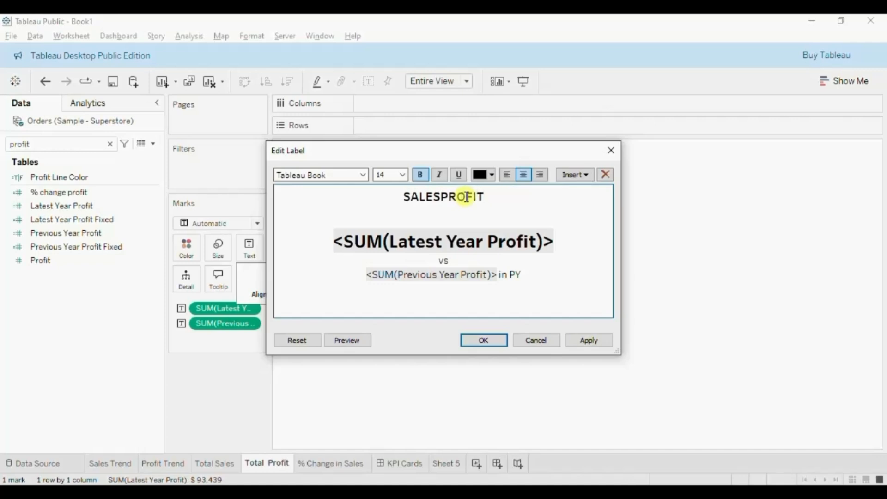
{"action": "key", "text": "shift+Left"}
{"action": "key", "text": "shift+Left"}
{"action": "key", "text": "shift+Left"}
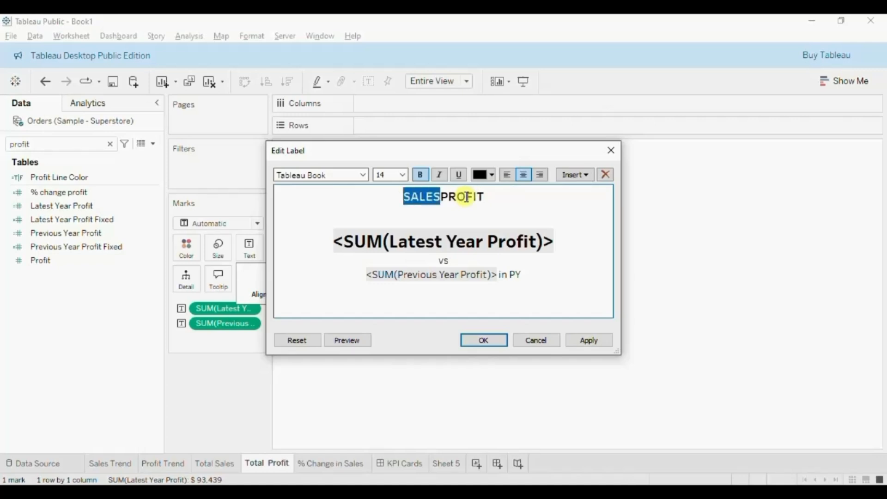
{"action": "key", "text": "BackSpace"}
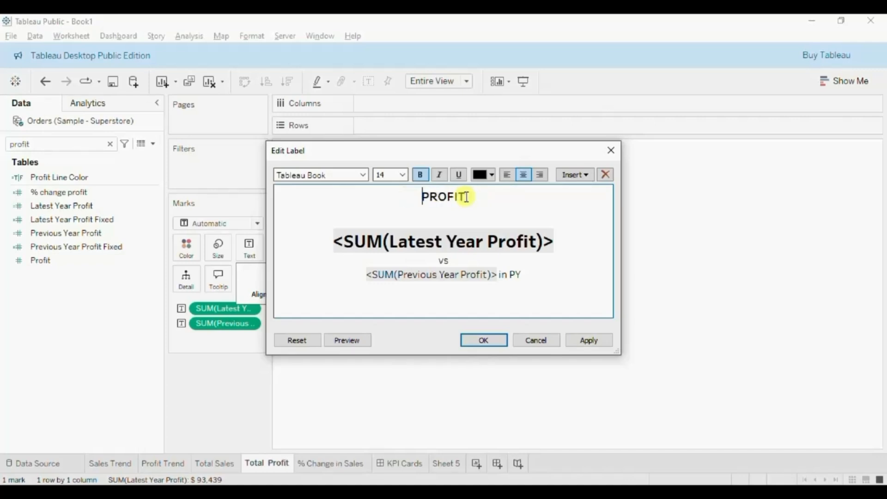
{"action": "left_click", "coordinate": [479, 340]}
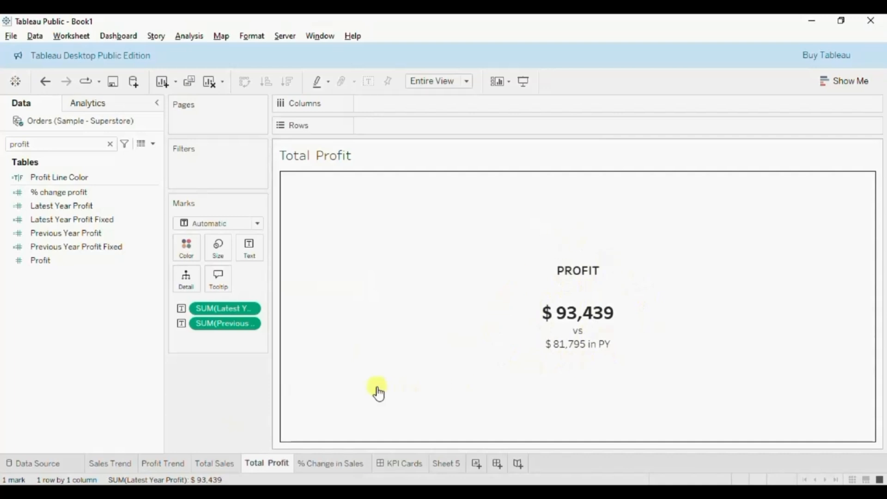
Duplicate the % Change in Sales sheet and rename the copy as % Change in Profit
{"action": "left_click", "coordinate": [344, 464]}
{"action": "right_click", "coordinate": [344, 464]}
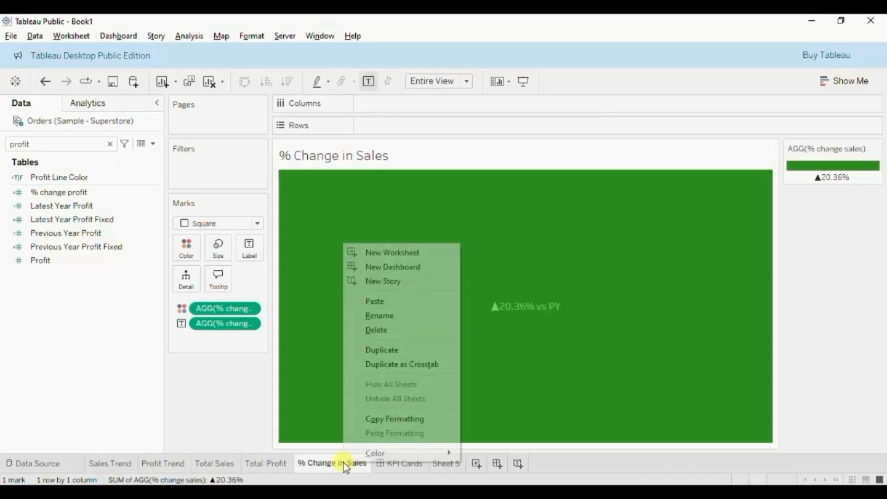
{"action": "left_click", "coordinate": [375, 351]}
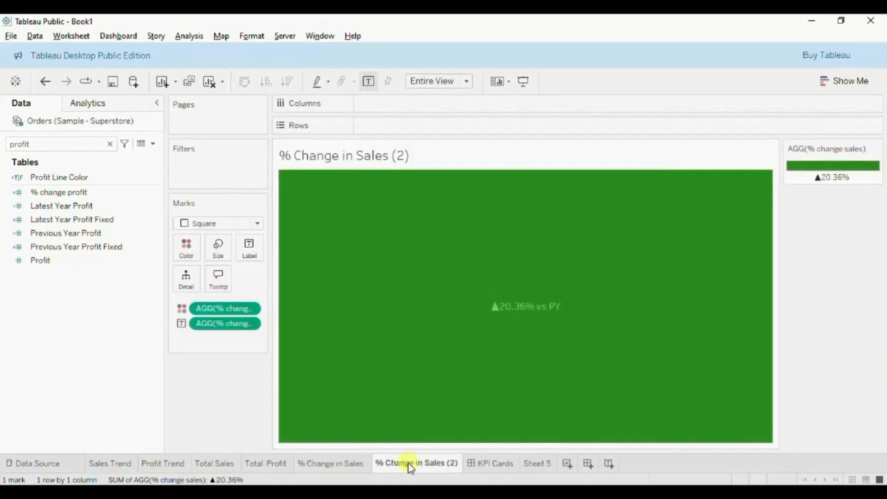
{"action": "double_click", "coordinate": [410, 465]}
{"action": "left_click", "coordinate": [425, 462]}
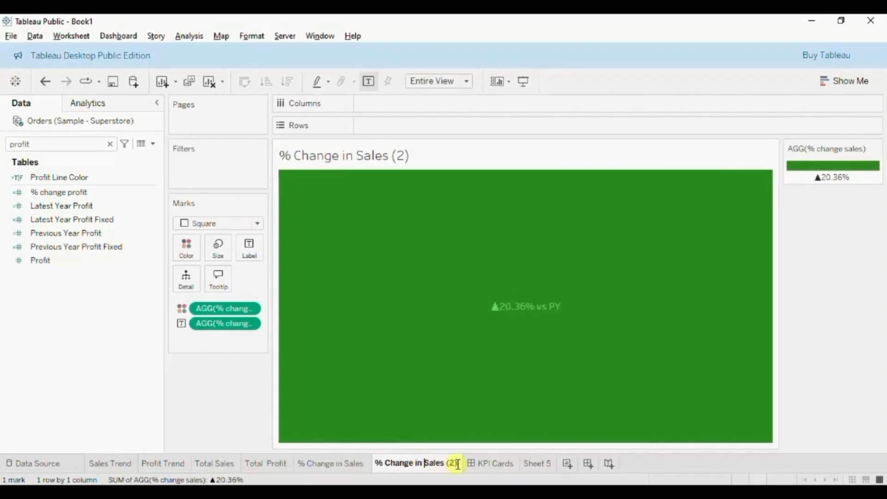
{"action": "key", "text": "shift+End"}
{"action": "type", "text": "P"}
{"action": "key", "text": "Return"}
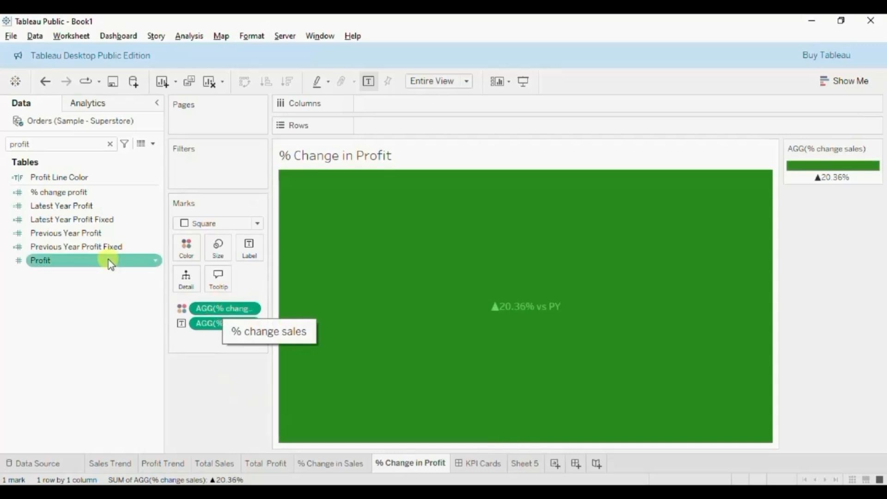
Replace the color and label measures on the % Change in Profit sheet with % change profit
{"action": "left_click_drag", "start_coordinate": [65, 192], "coordinate": [187, 243]}
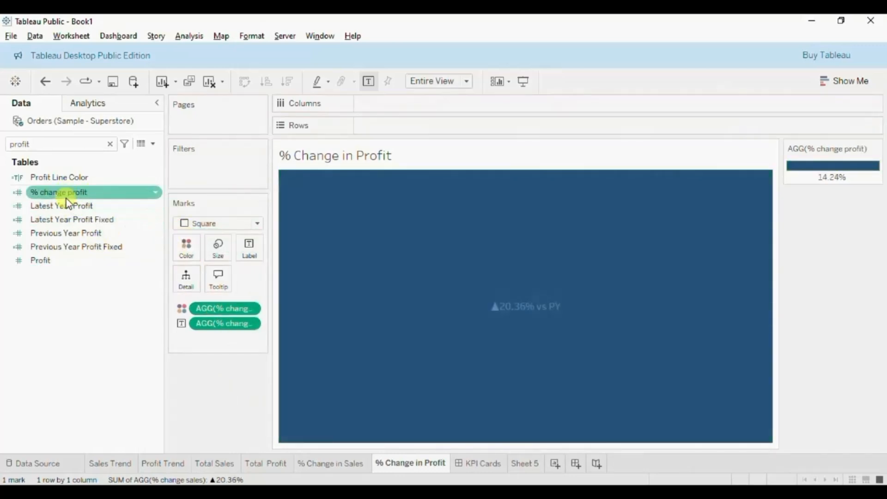
{"action": "left_click_drag", "start_coordinate": [68, 192], "coordinate": [219, 326]}
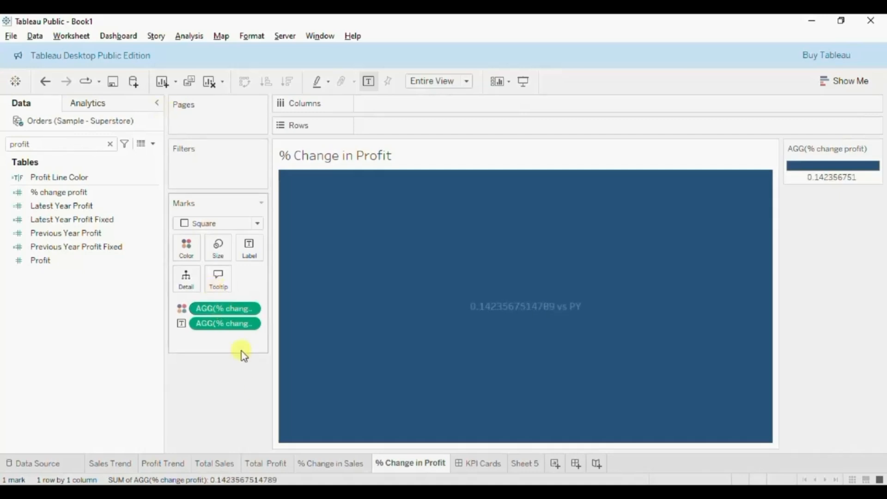
Copy the custom number format ▲0.00%;▼0.00%; from the label measure of the % Change in Sales sheet
{"action": "left_click", "coordinate": [330, 464]}
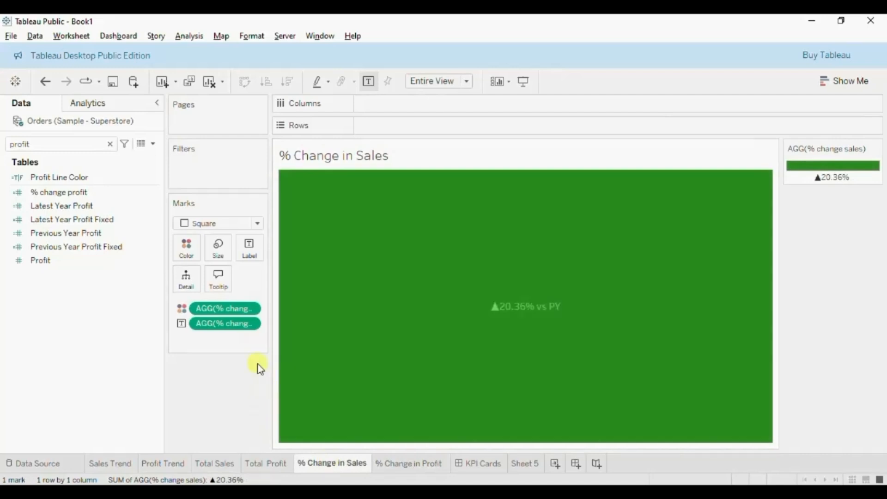
{"action": "right_click", "coordinate": [227, 326]}
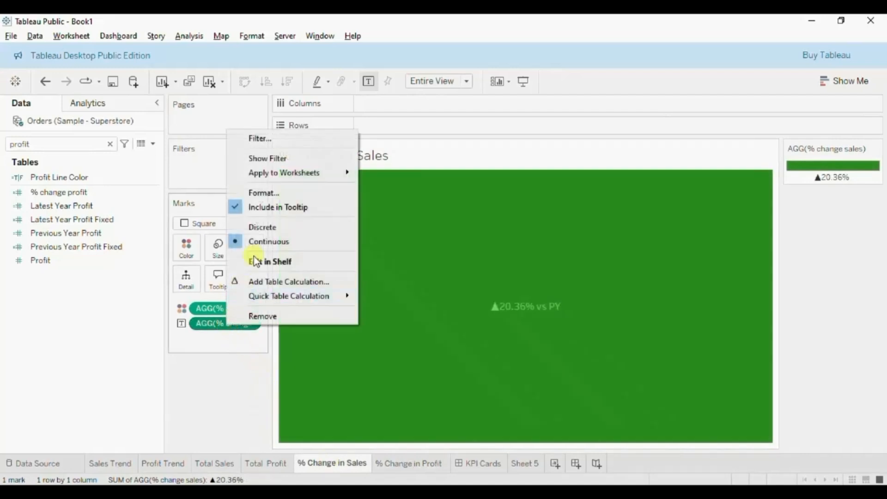
{"action": "left_click", "coordinate": [259, 193]}
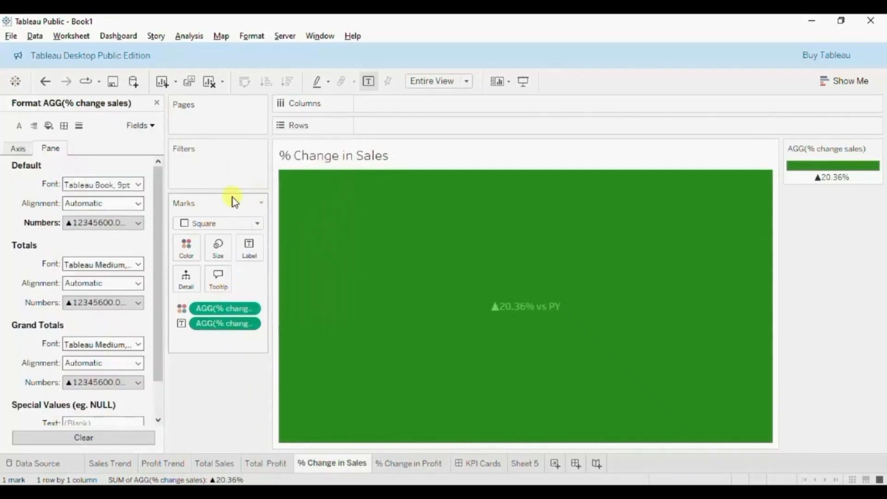
{"action": "left_click", "coordinate": [106, 222]}
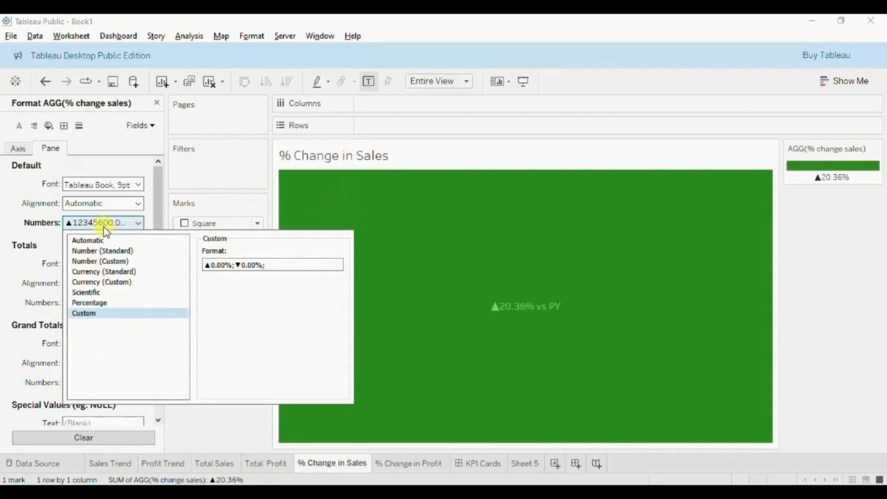
{"action": "triple_click", "coordinate": [220, 264]}
{"action": "key", "text": "ctrl+c"}
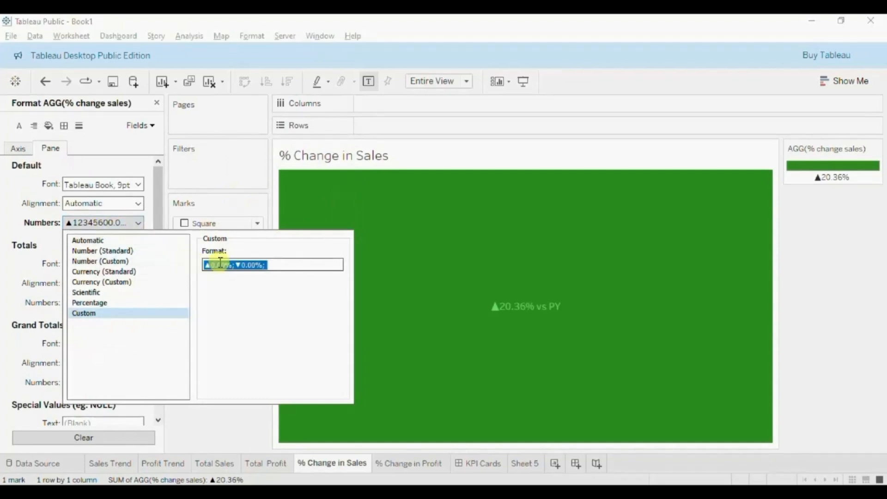
Apply the copied custom number format ▲0.00%;▼0.00%; to the label measure on the % Change in Profit sheet
{"action": "left_click", "coordinate": [397, 464]}
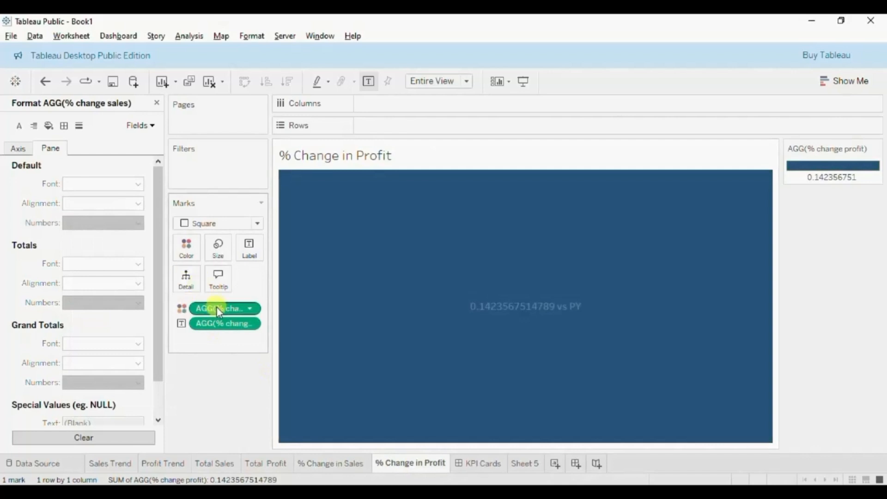
{"action": "left_click", "coordinate": [218, 323]}
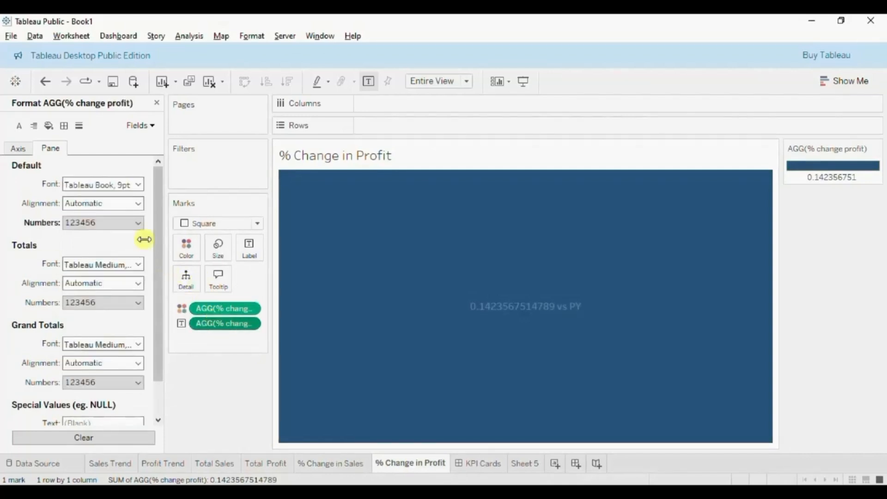
{"action": "left_click", "coordinate": [125, 227]}
{"action": "left_click", "coordinate": [212, 265]}
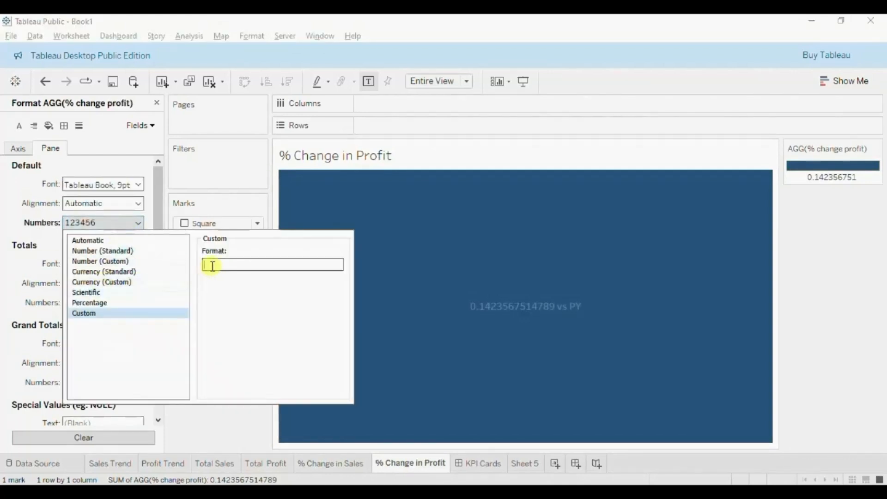
{"action": "key", "text": "ctrl+v"}
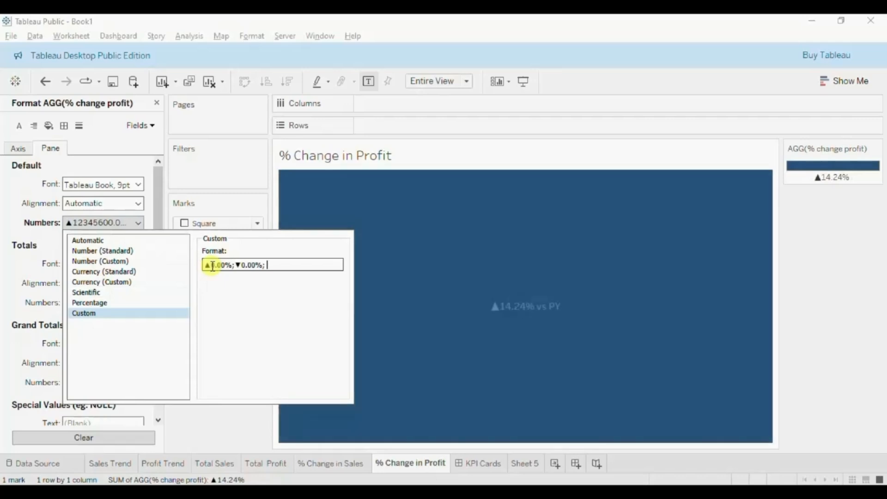
{"action": "left_click", "coordinate": [219, 428]}
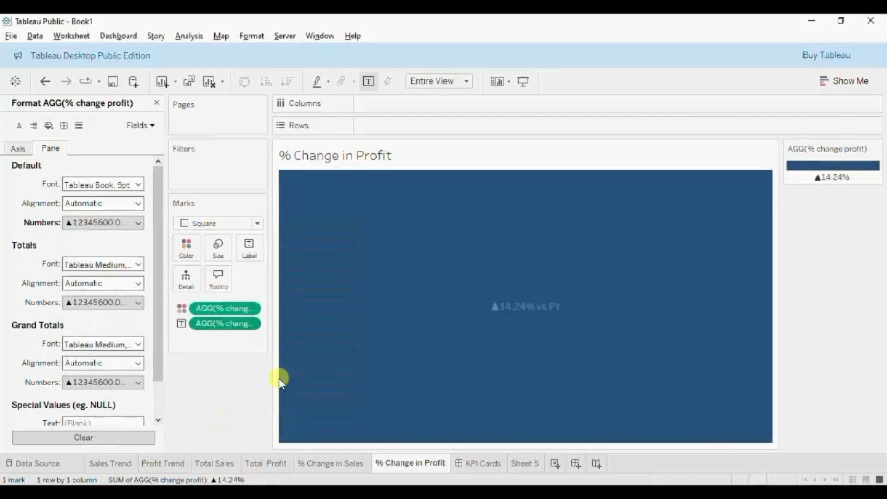
Set the % change profit colors to the Red-Green Diverging palette and make its low-end color pure red, #ff0000
{"action": "double_click", "coordinate": [799, 168]}
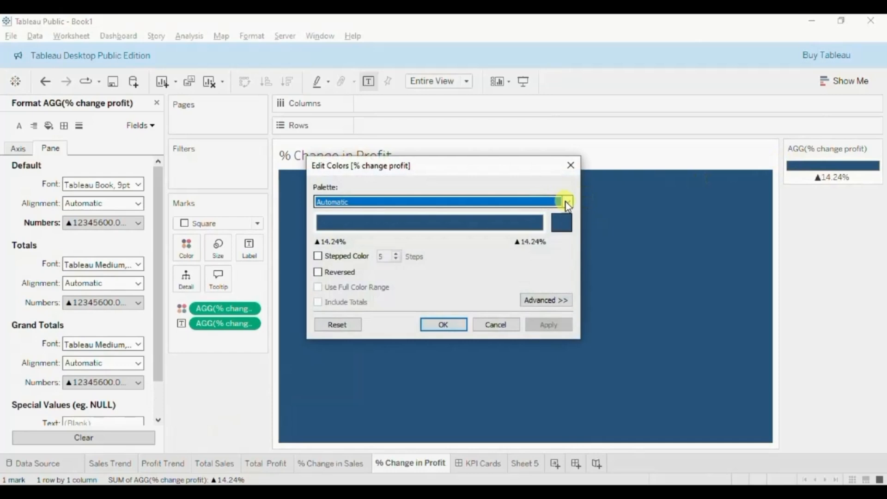
{"action": "left_click", "coordinate": [567, 203]}
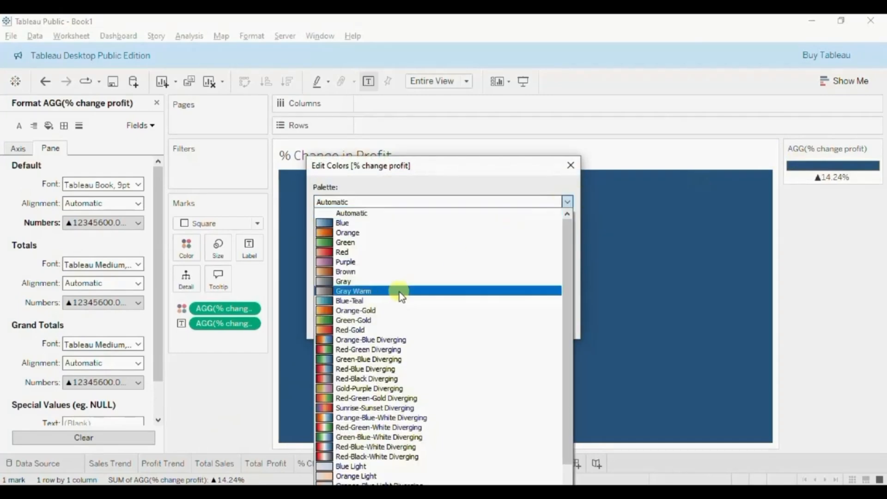
{"action": "left_click", "coordinate": [370, 351]}
{"action": "left_click", "coordinate": [325, 223]}
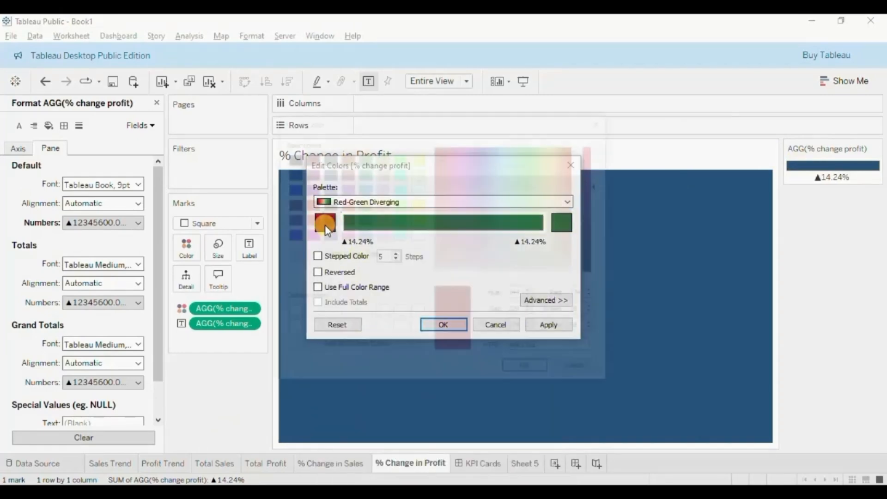
{"action": "left_click", "coordinate": [307, 205]}
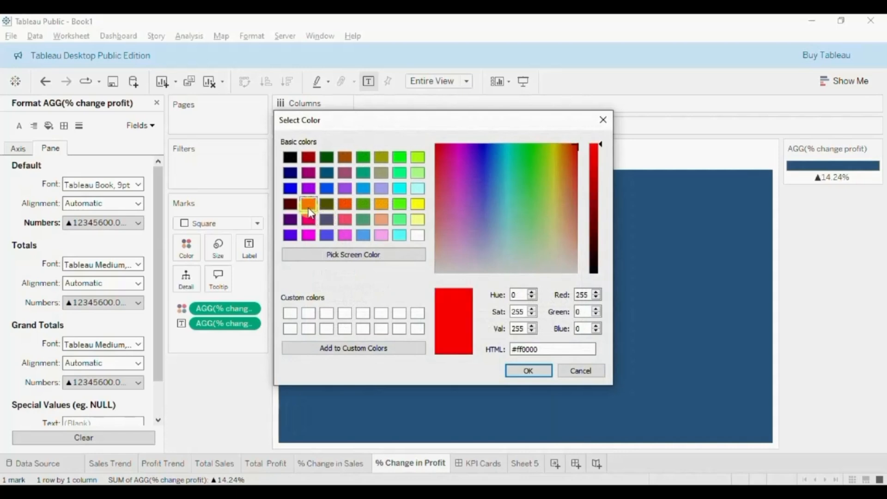
{"action": "left_click", "coordinate": [528, 370]}
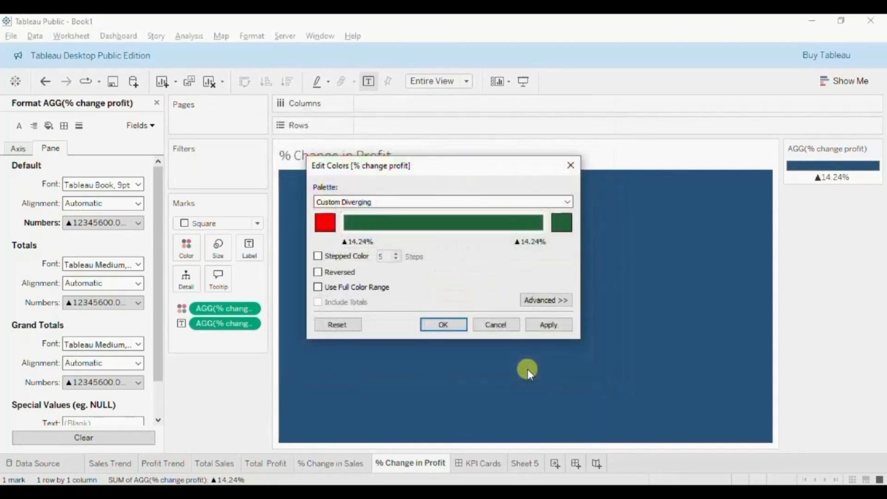
Change the high-end color of the % change profit palette to a brighter medium green and apply the colors
{"action": "left_click", "coordinate": [561, 224]}
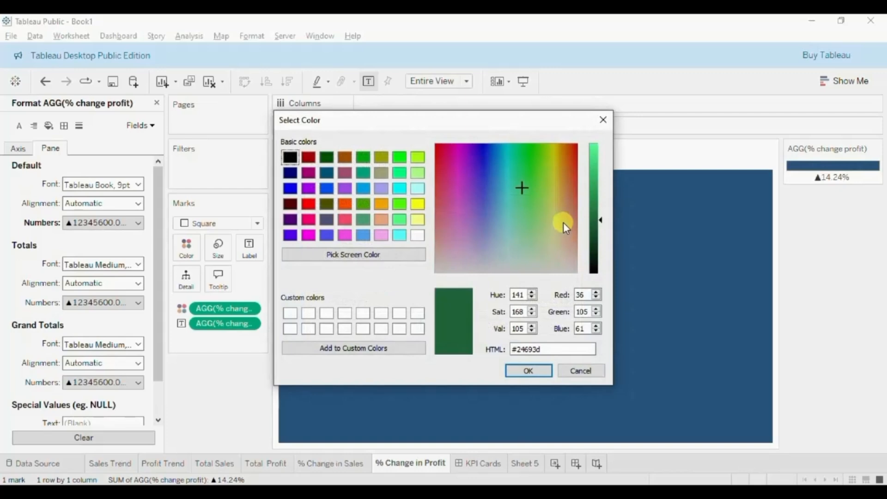
{"action": "mouse_move", "coordinate": [526, 185]}
{"action": "left_mouse_down"}
{"action": "mouse_move", "coordinate": [533, 189]}
{"action": "mouse_move", "coordinate": [536, 175]}
{"action": "mouse_move", "coordinate": [531, 181]}
{"action": "left_mouse_up"}
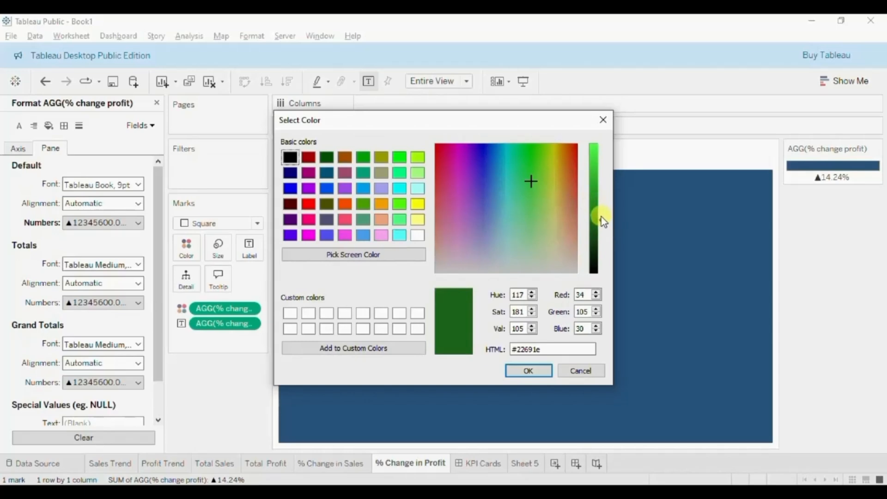
{"action": "left_click_drag", "start_coordinate": [604, 221], "coordinate": [601, 200]}
{"action": "left_click", "coordinate": [533, 183]}
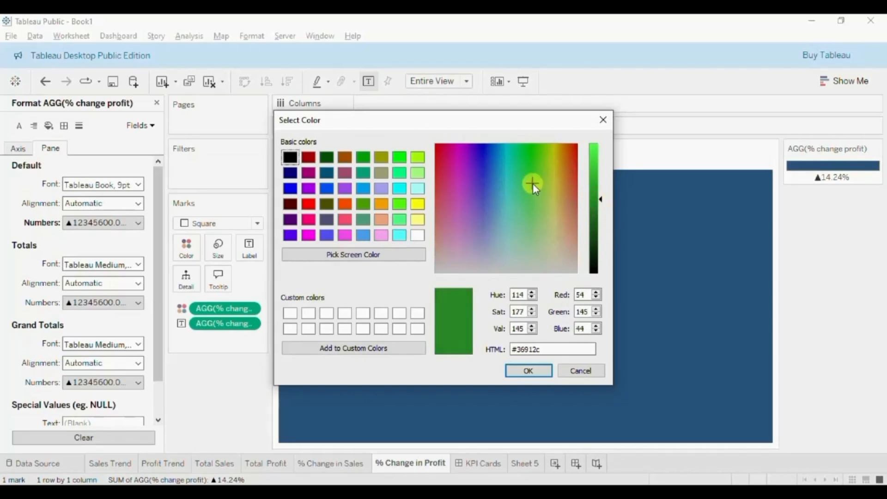
{"action": "mouse_move", "coordinate": [533, 173]}
{"action": "left_mouse_down"}
{"action": "mouse_move", "coordinate": [525, 173]}
{"action": "mouse_move", "coordinate": [536, 177]}
{"action": "left_mouse_up"}
{"action": "left_click_drag", "start_coordinate": [597, 194], "coordinate": [601, 194]}
{"action": "left_click", "coordinate": [529, 370]}
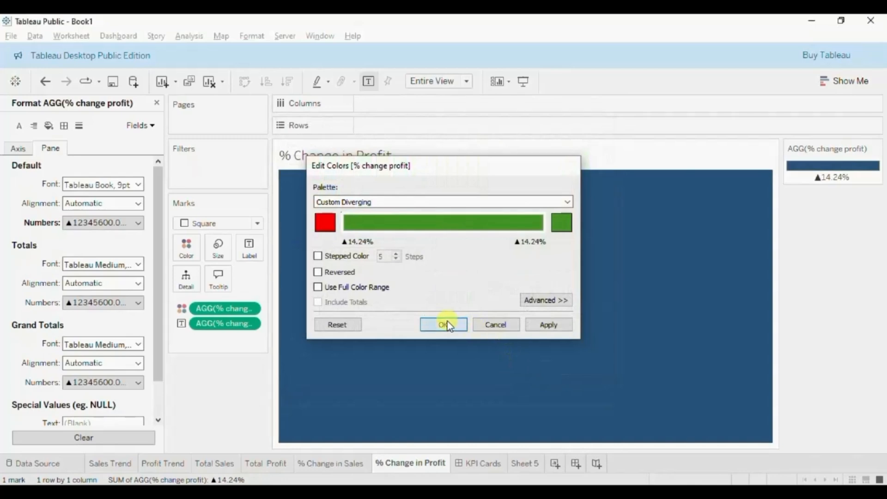
{"action": "left_click", "coordinate": [446, 324]}
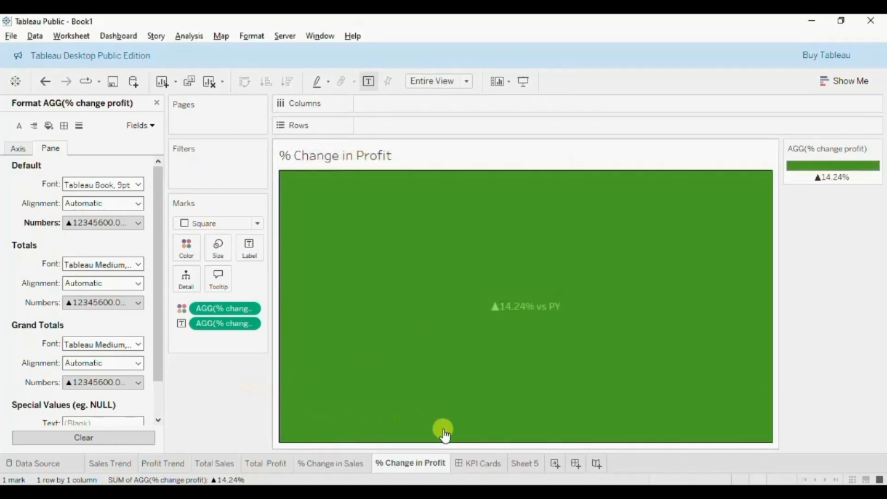
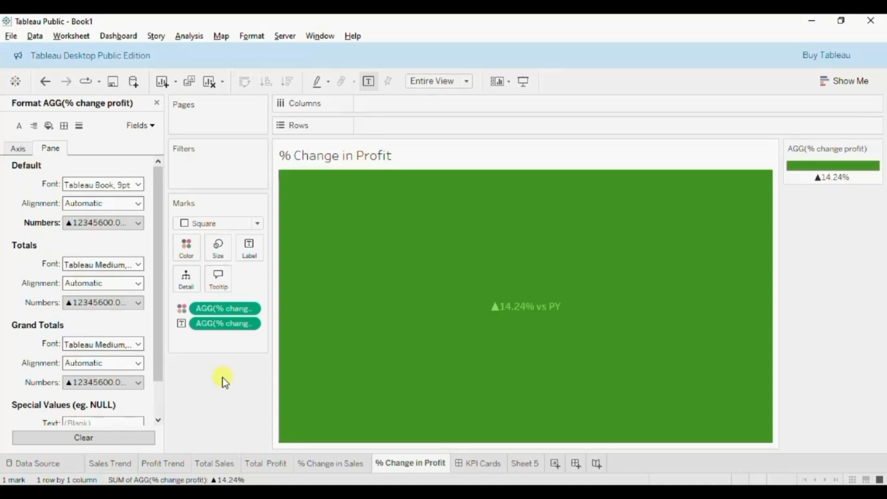
Create a new dashboard and set it to a fixed custom size of 1000 px wide by 500 px high
{"action": "left_click", "coordinate": [575, 463]}
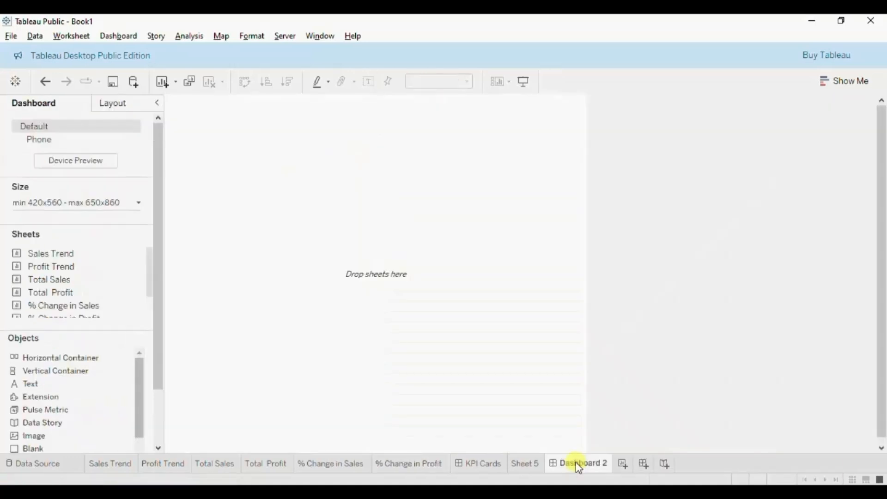
{"action": "left_click", "coordinate": [59, 204]}
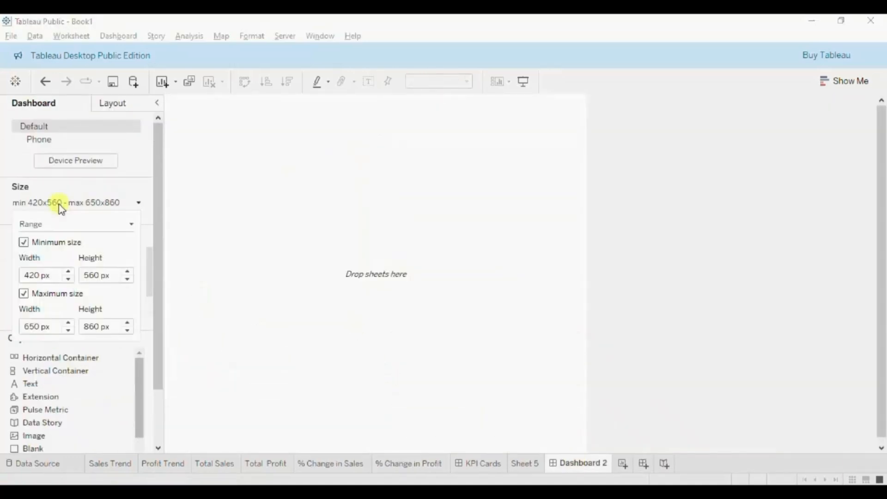
{"action": "left_click", "coordinate": [46, 225]}
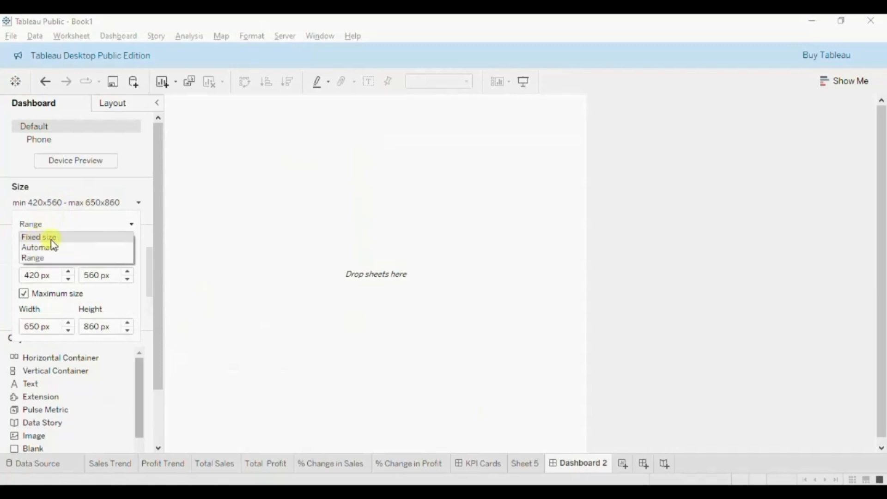
{"action": "left_click", "coordinate": [41, 238]}
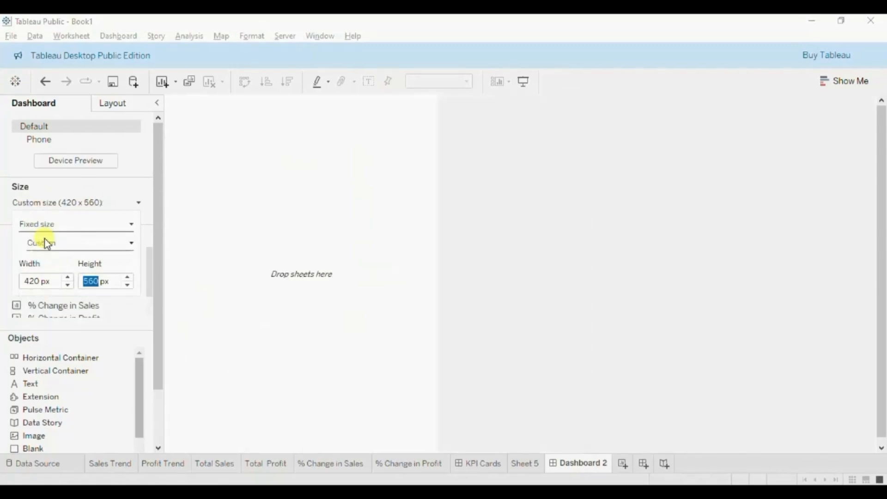
{"action": "double_click", "coordinate": [32, 281]}
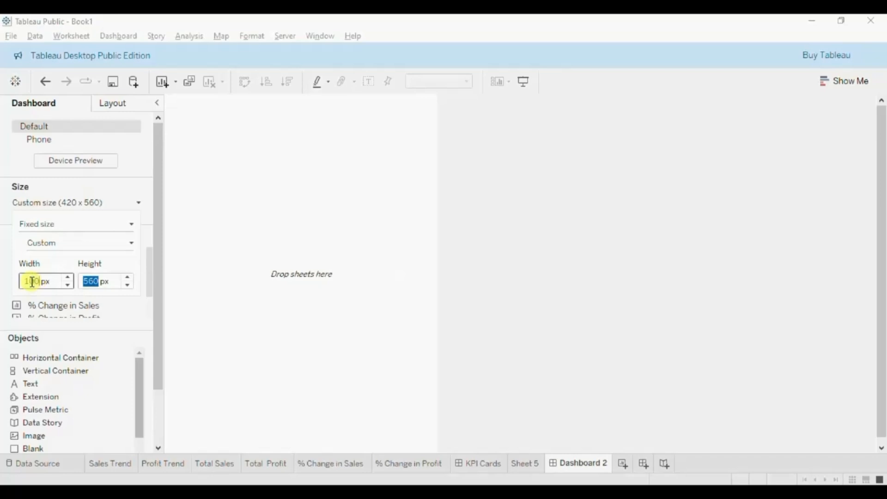
{"action": "left_click", "coordinate": [91, 282]}
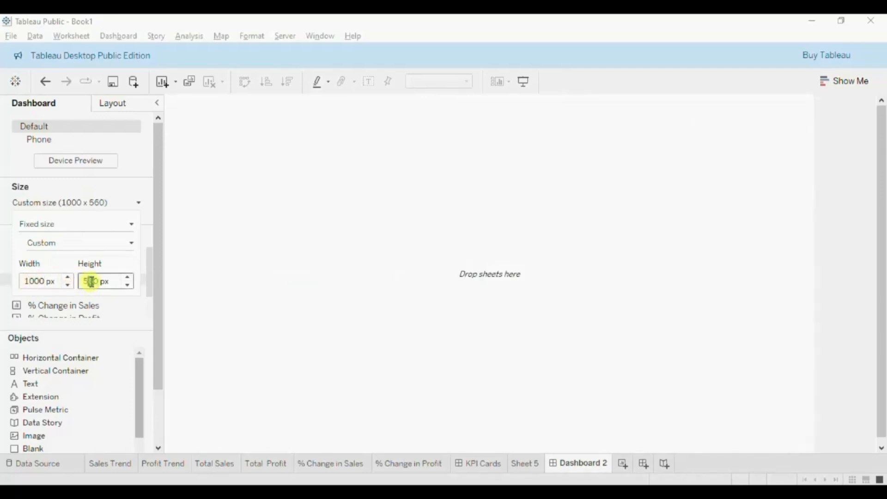
{"action": "left_click", "coordinate": [254, 249]}
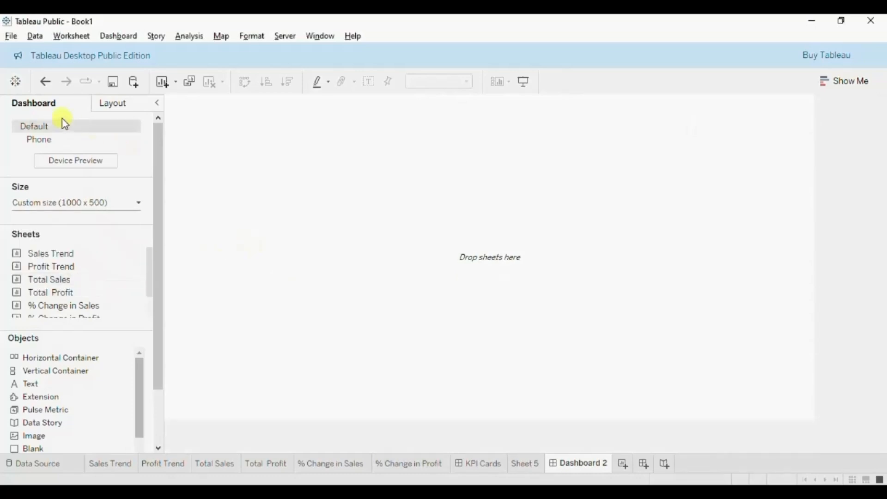
Stack two vertical containers on the empty dashboard, one above the other, and select the upper one
{"action": "left_click_drag", "start_coordinate": [65, 369], "coordinate": [350, 272]}
{"action": "left_click_drag", "start_coordinate": [49, 371], "coordinate": [367, 403]}
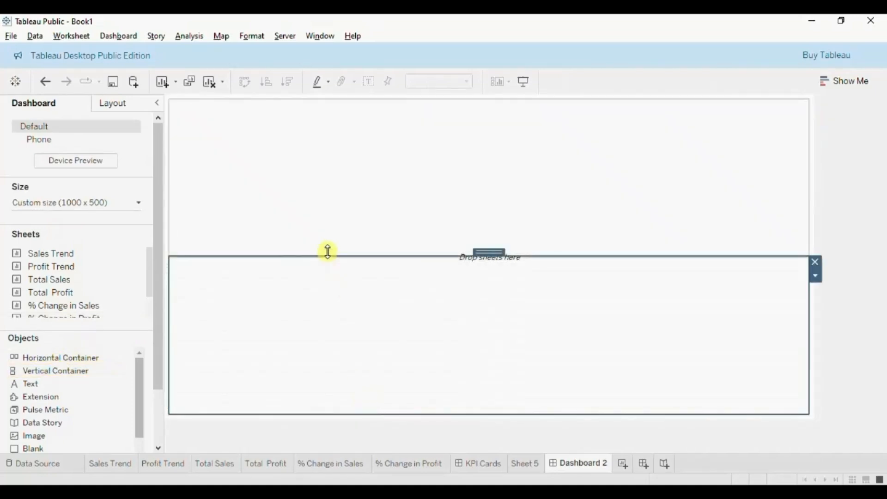
{"action": "left_click", "coordinate": [301, 175]}
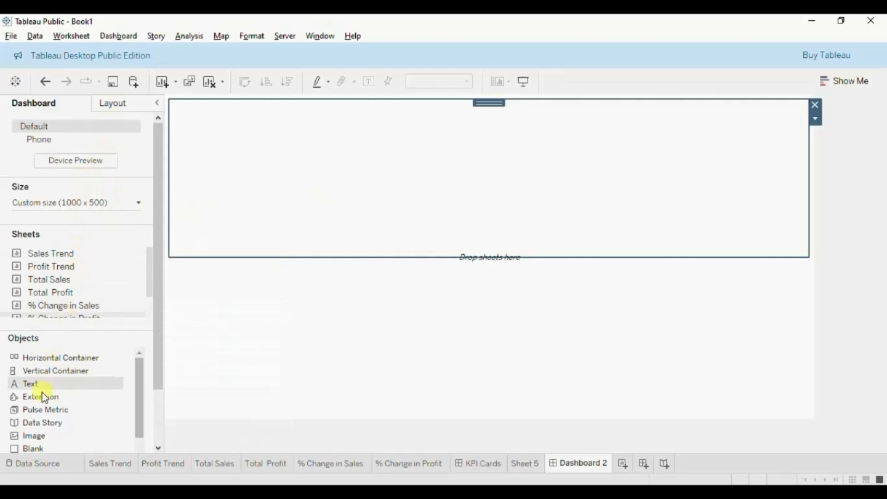
Add a text object reading KEY PERFORMANCE INDICATORS inside the upper container
{"action": "left_click_drag", "start_coordinate": [42, 371], "coordinate": [292, 208]}
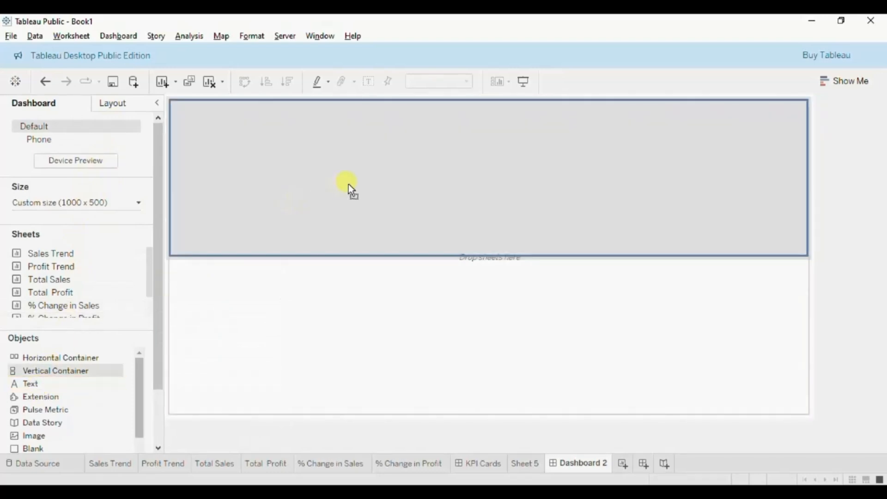
{"action": "left_click_drag", "start_coordinate": [348, 184], "coordinate": [348, 184]}
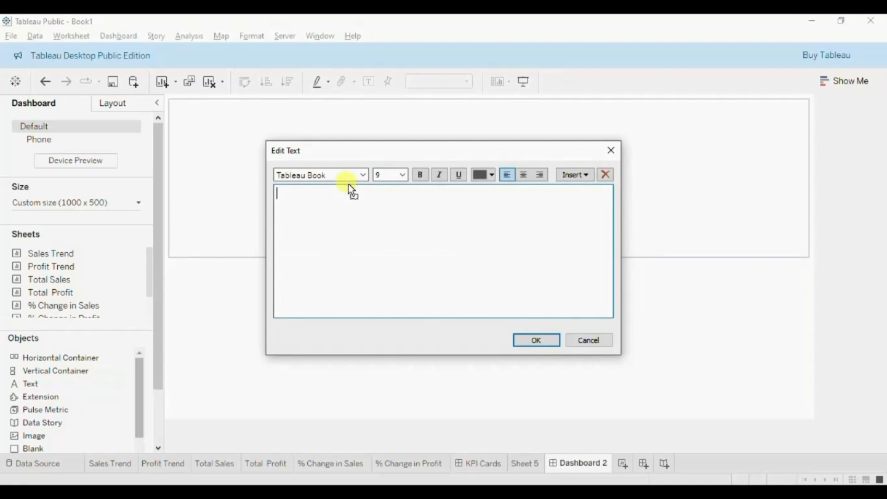
{"action": "type", "text": "KEY PERFORMANCE INDICATORS"}
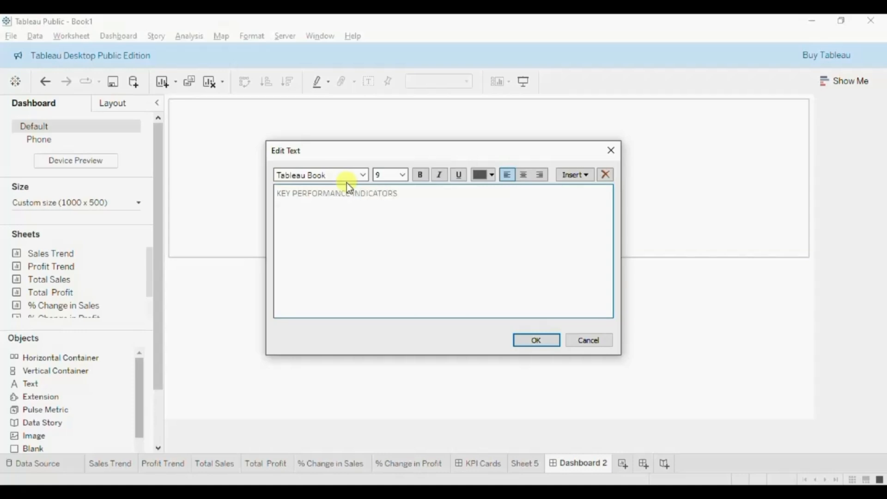
Format the KEY PERFORMANCE INDICATORS text in Tableau Bold, size 18, centered, and apply it
{"action": "key", "text": "ctrl+a"}
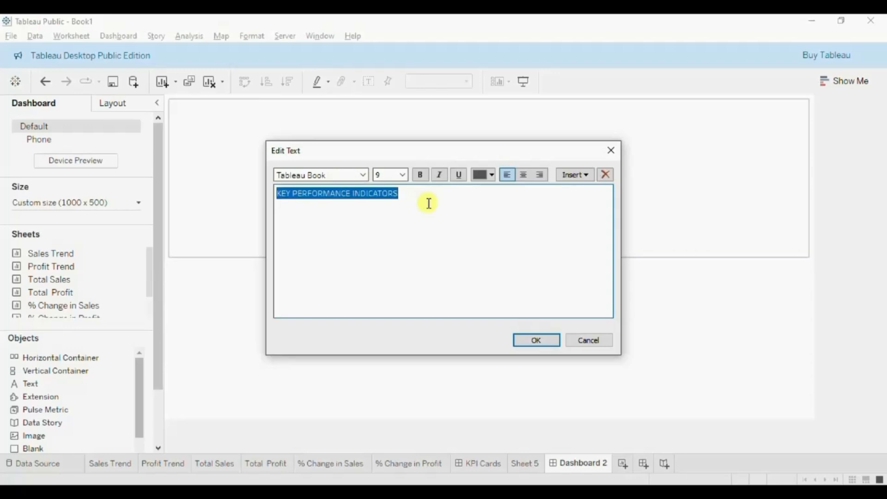
{"action": "left_click", "coordinate": [402, 175]}
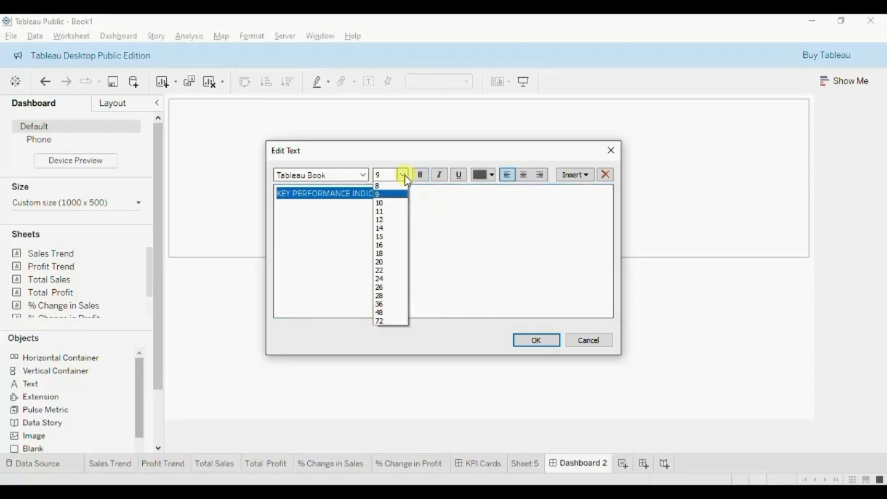
{"action": "left_click", "coordinate": [390, 253]}
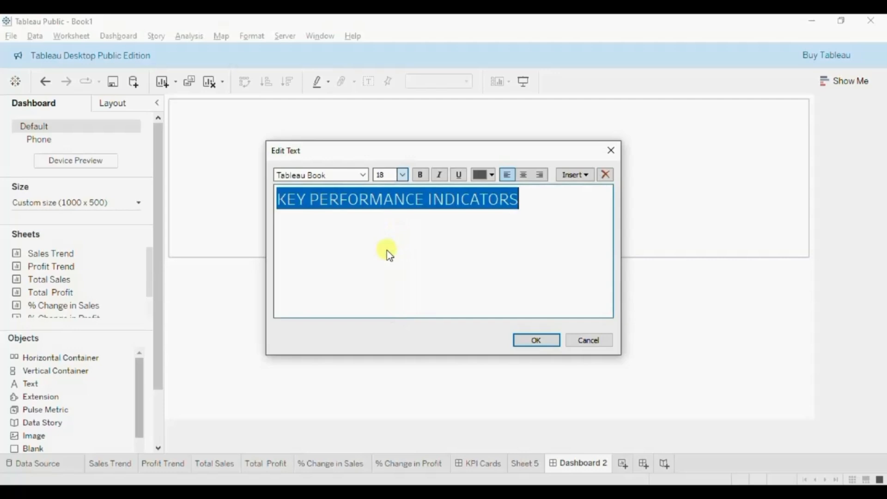
{"action": "double_click", "coordinate": [326, 173]}
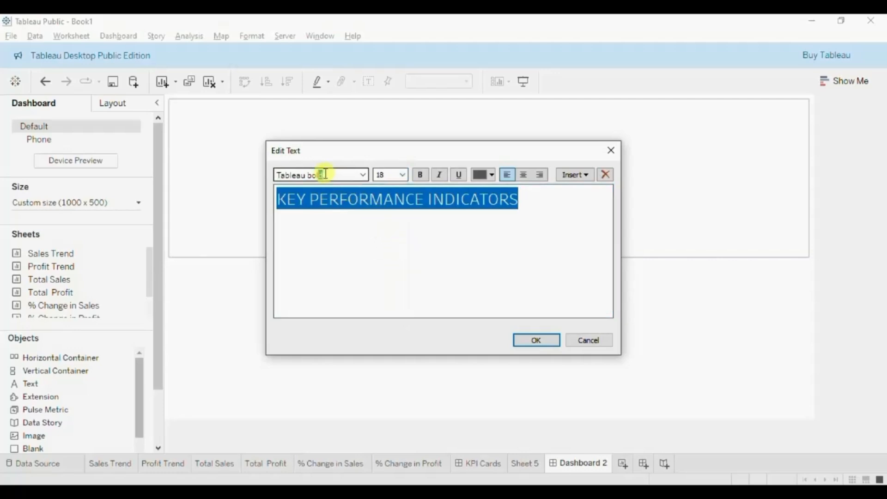
{"action": "type", "text": "bo"}
{"action": "key", "text": "Return"}
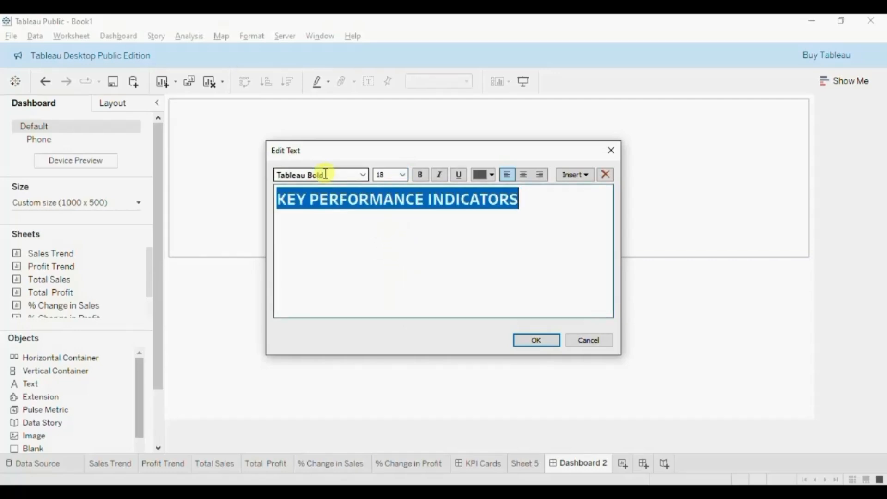
{"action": "left_click", "coordinate": [525, 177]}
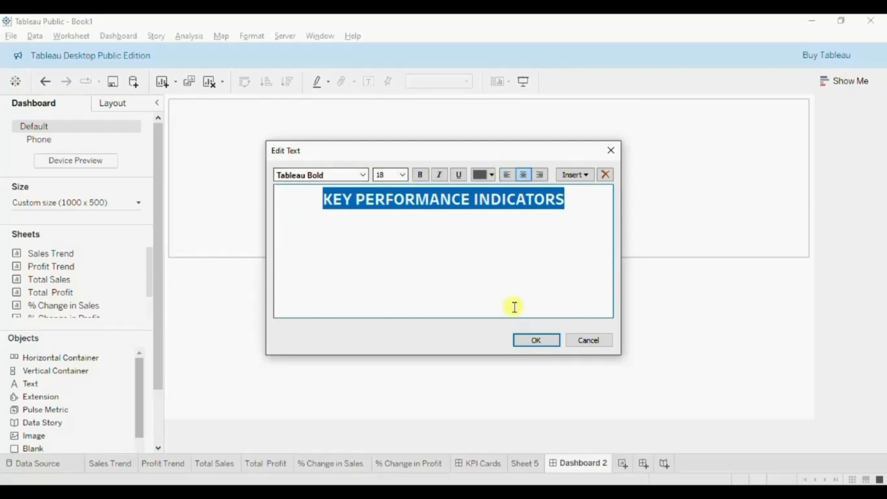
{"action": "left_click", "coordinate": [528, 340]}
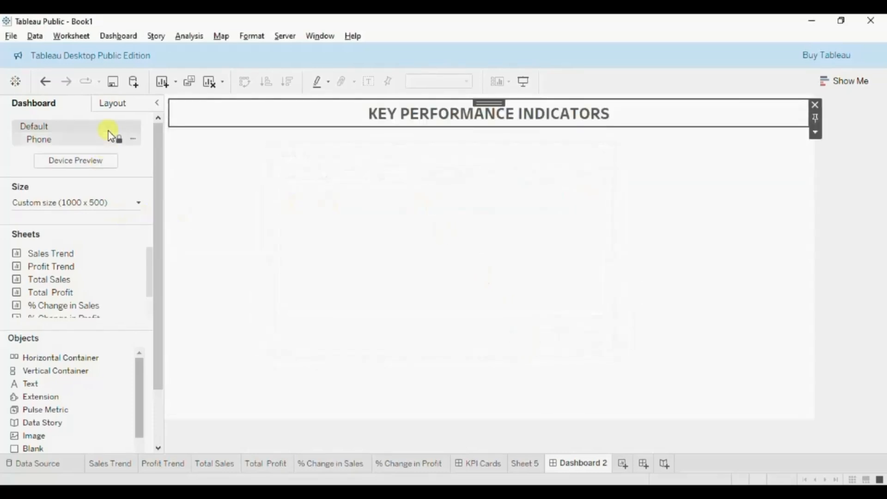
Give the KEY PERFORMANCE INDICATORS text object a thin solid border
{"action": "left_click", "coordinate": [115, 103]}
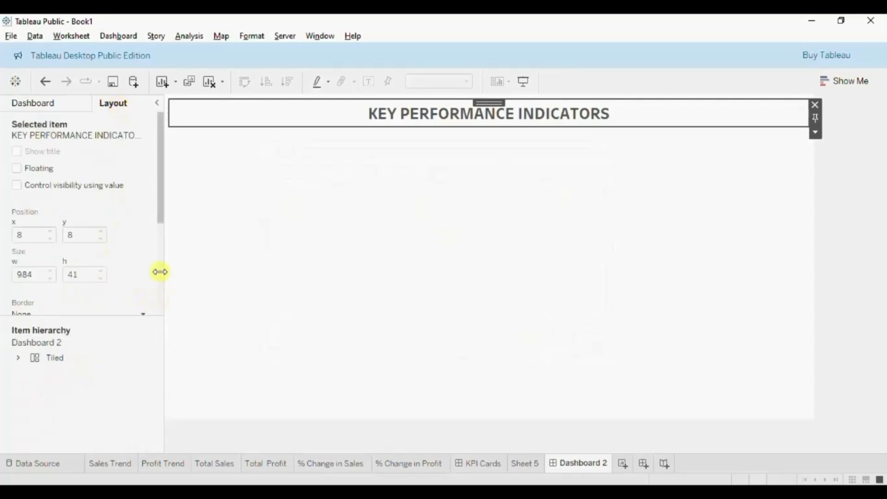
{"action": "scroll", "coordinate": [161, 268], "scroll_direction": "down", "scroll_amount": 4}
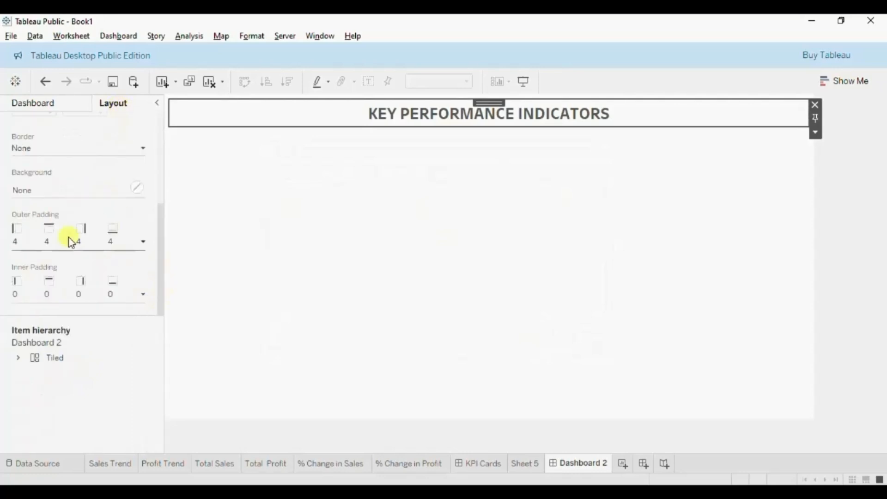
{"action": "left_click", "coordinate": [26, 154]}
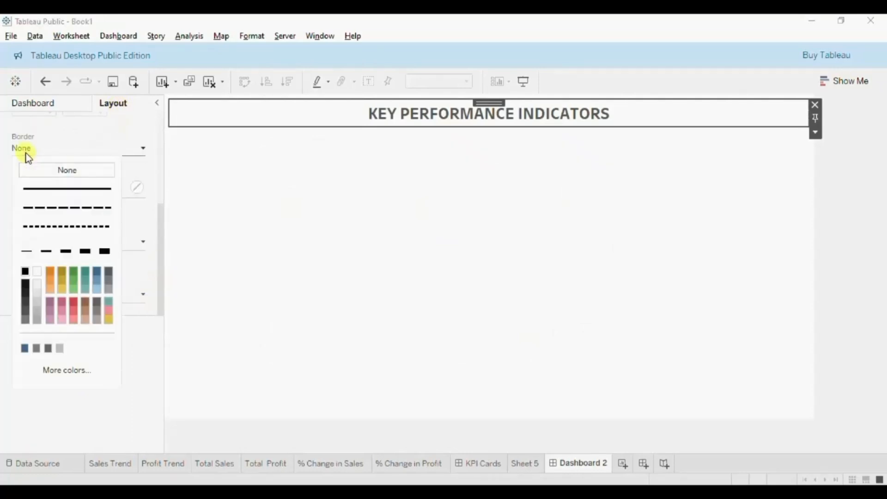
{"action": "left_click", "coordinate": [26, 253]}
{"action": "left_click", "coordinate": [331, 348]}
{"action": "left_click", "coordinate": [332, 350]}
Shrink the upper container to the height of the heading so that the lower container fills the rest of the dashboard
{"action": "left_click", "coordinate": [340, 213]}
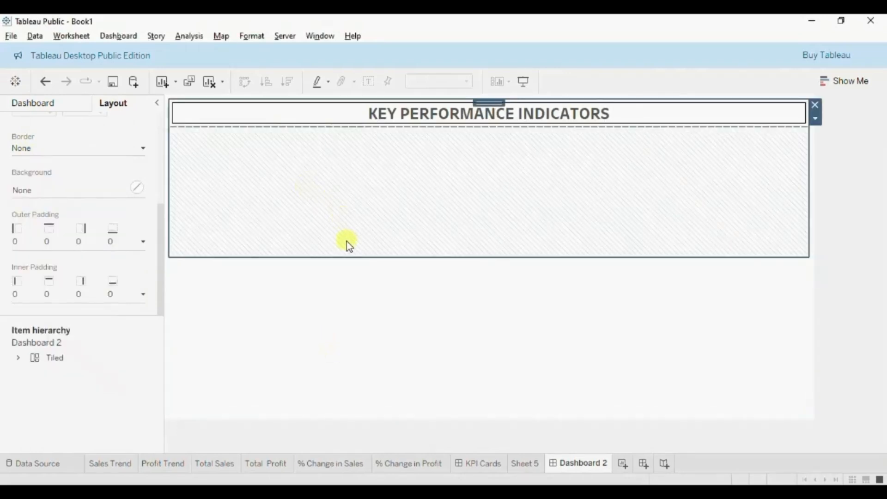
{"action": "left_click_drag", "start_coordinate": [347, 260], "coordinate": [352, 126]}
{"action": "left_click", "coordinate": [431, 190]}
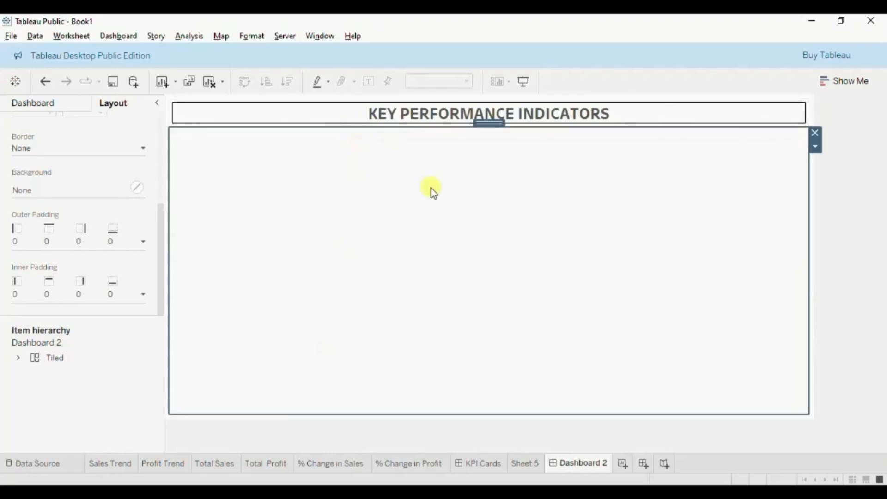
Place the Sales Trend sheet in the lower container and add a horizontal container on its left side
{"action": "left_click", "coordinate": [47, 106]}
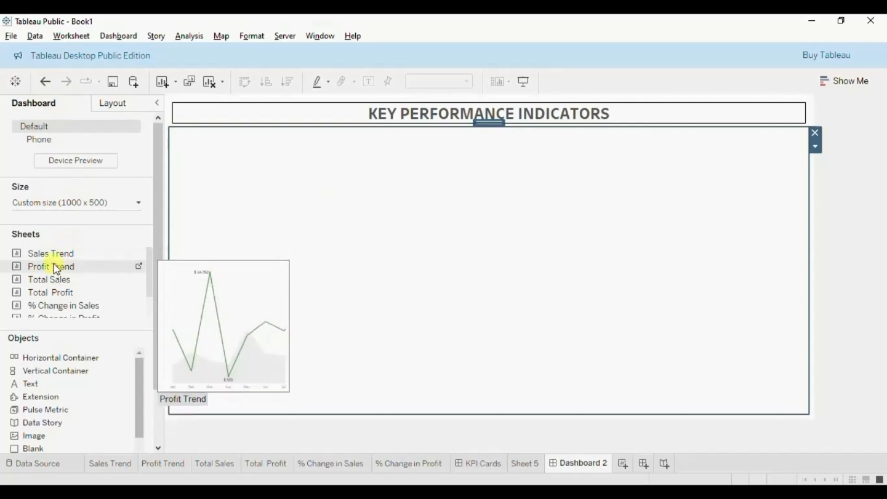
{"action": "left_click_drag", "start_coordinate": [53, 256], "coordinate": [260, 231]}
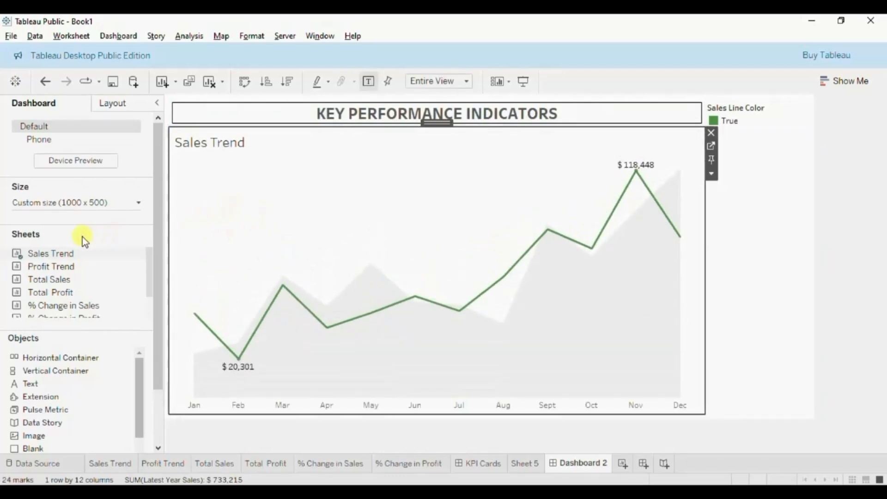
{"action": "left_click_drag", "start_coordinate": [48, 358], "coordinate": [204, 291]}
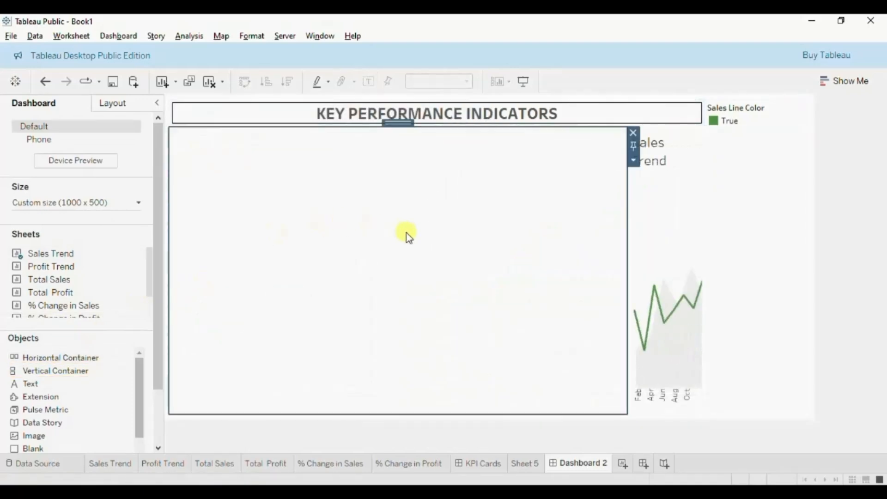
Remove the container holding the Sales Line Color legend from the dashboard
{"action": "left_click", "coordinate": [749, 180]}
{"action": "left_click", "coordinate": [814, 105]}
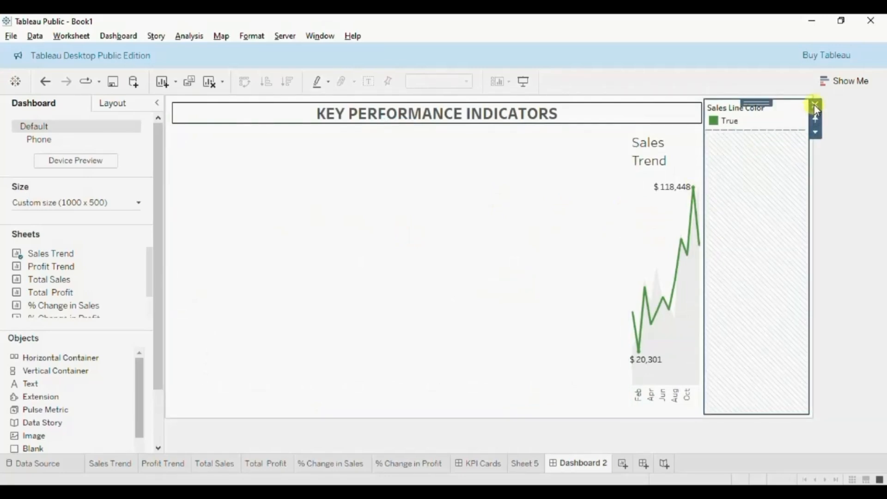
{"action": "left_click", "coordinate": [536, 281]}
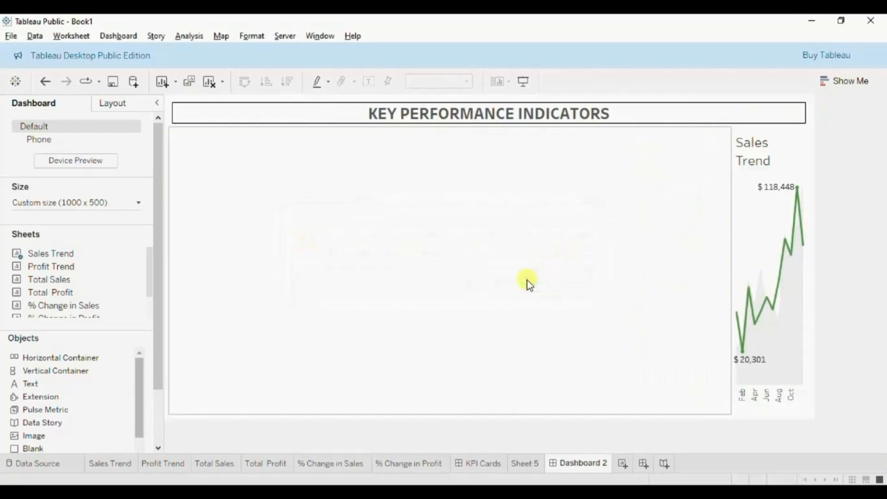
Narrow the empty container beside Sales Trend and place the Total Sales sheet in it with % Change in Sales below
{"action": "left_click", "coordinate": [424, 271]}
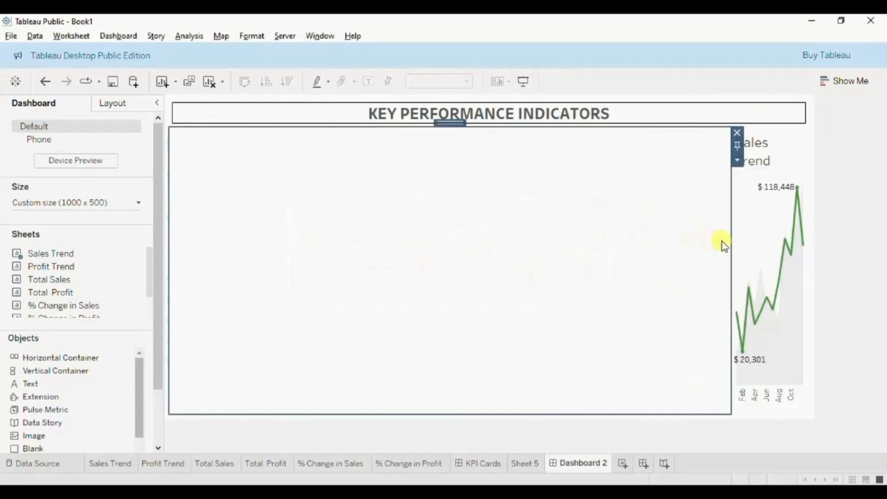
{"action": "left_click_drag", "start_coordinate": [729, 242], "coordinate": [445, 249]}
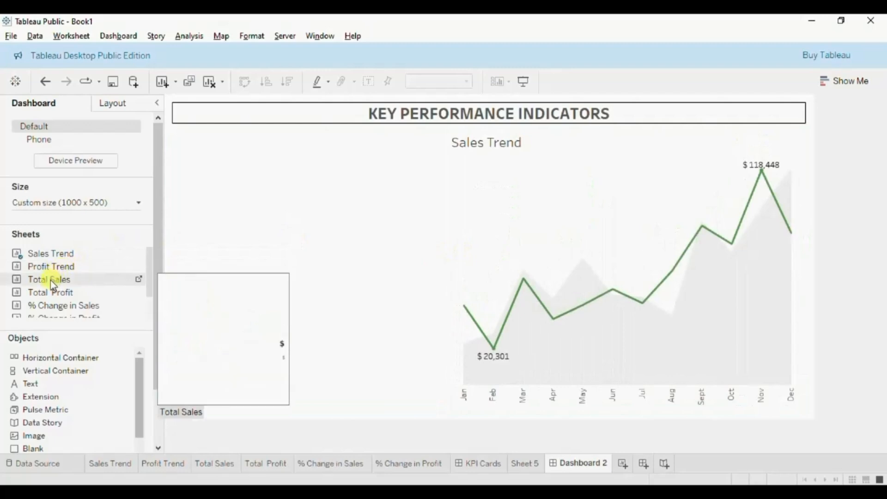
{"action": "left_click_drag", "start_coordinate": [53, 285], "coordinate": [243, 234]}
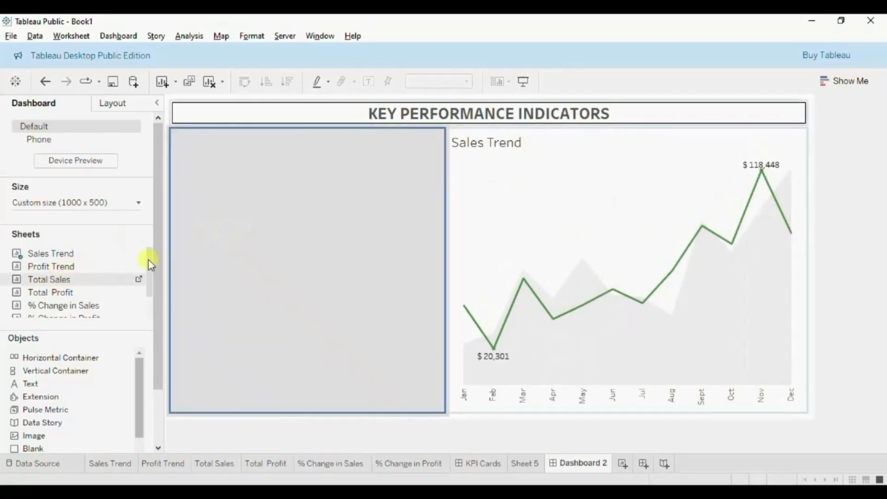
{"action": "left_click_drag", "start_coordinate": [60, 305], "coordinate": [259, 345]}
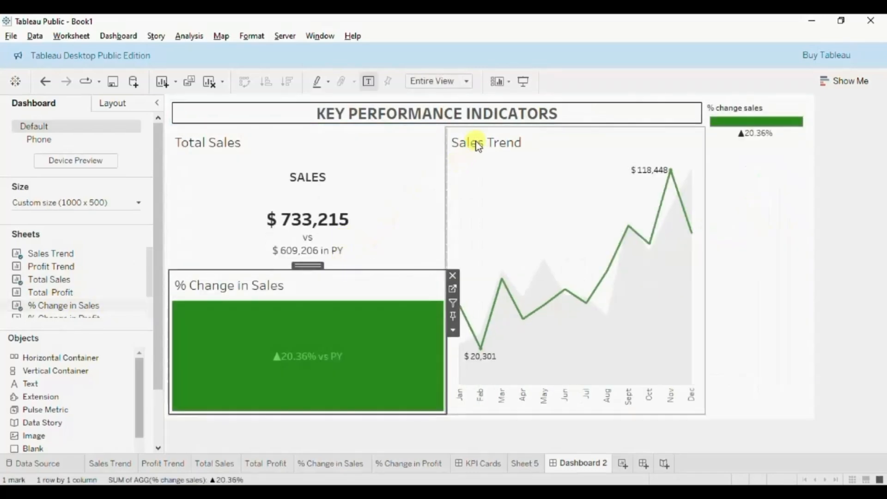
Hide the titles of the Sales Trend, Total Sales and % Change in Sales sheets on the dashboard
{"action": "right_click", "coordinate": [478, 147]}
{"action": "left_click", "coordinate": [492, 176]}
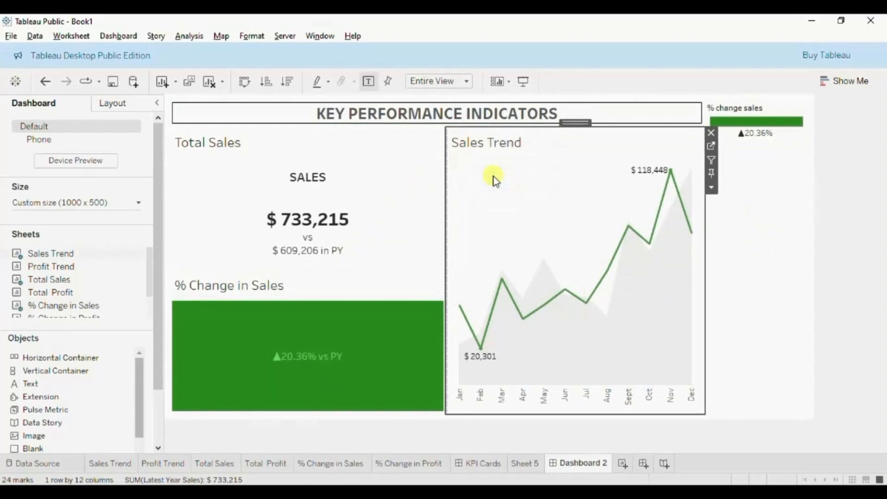
{"action": "left_click", "coordinate": [200, 146]}
{"action": "right_click", "coordinate": [203, 147]}
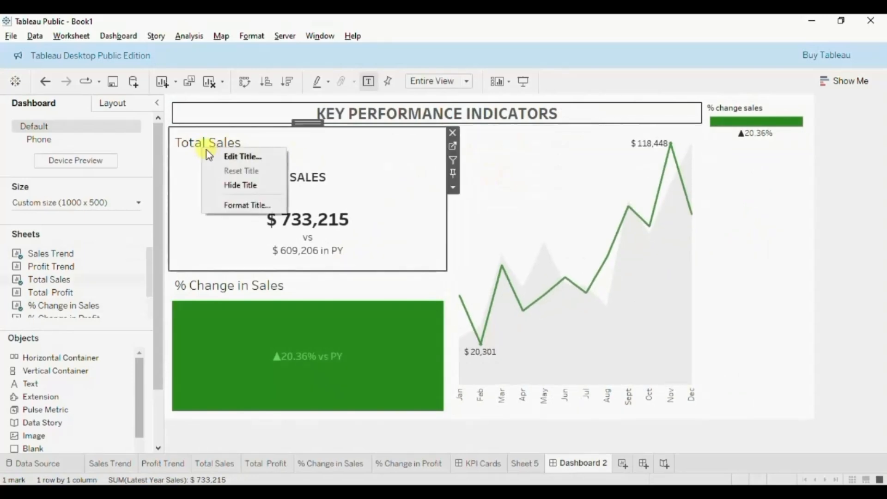
{"action": "left_click", "coordinate": [225, 185]}
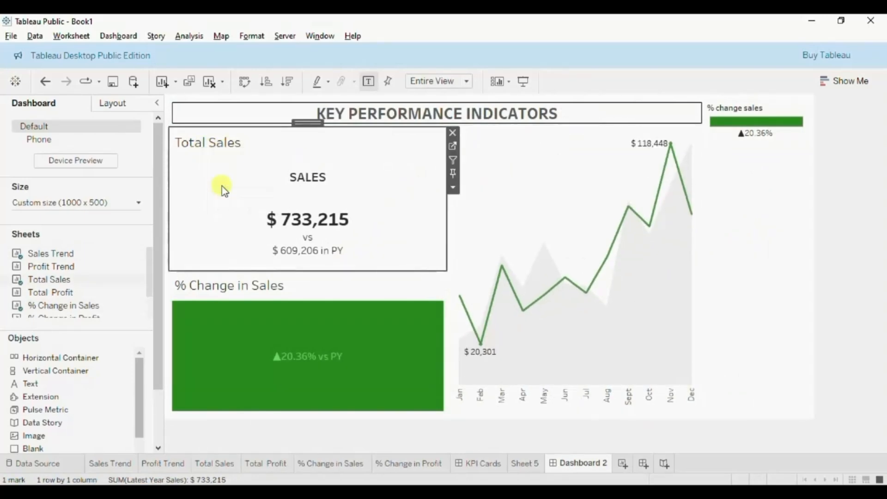
{"action": "right_click", "coordinate": [200, 274]}
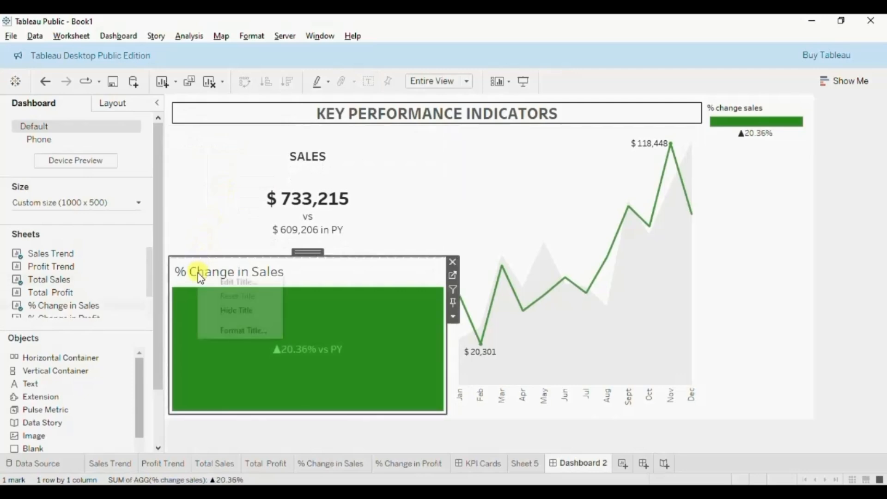
{"action": "left_click", "coordinate": [223, 310]}
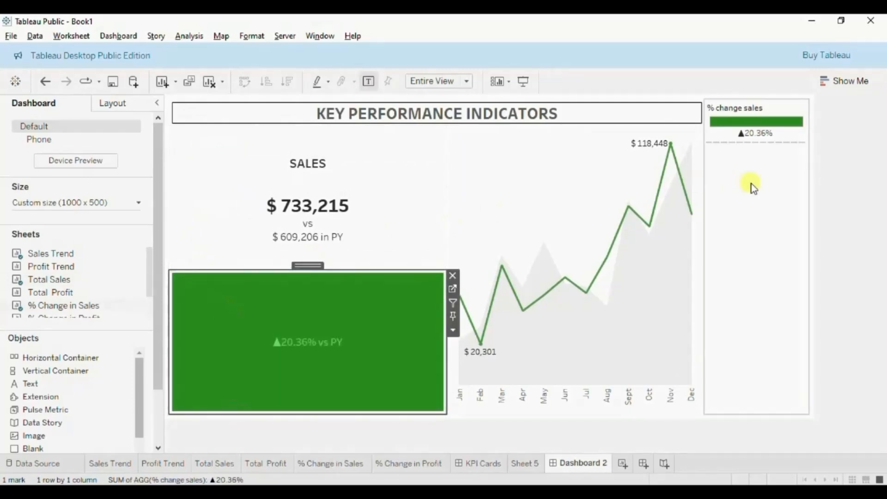
Remove the container holding the % change sales legend and narrow the Total Sales column to give the trend chart more width
{"action": "left_click", "coordinate": [753, 187]}
{"action": "left_click", "coordinate": [814, 106]}
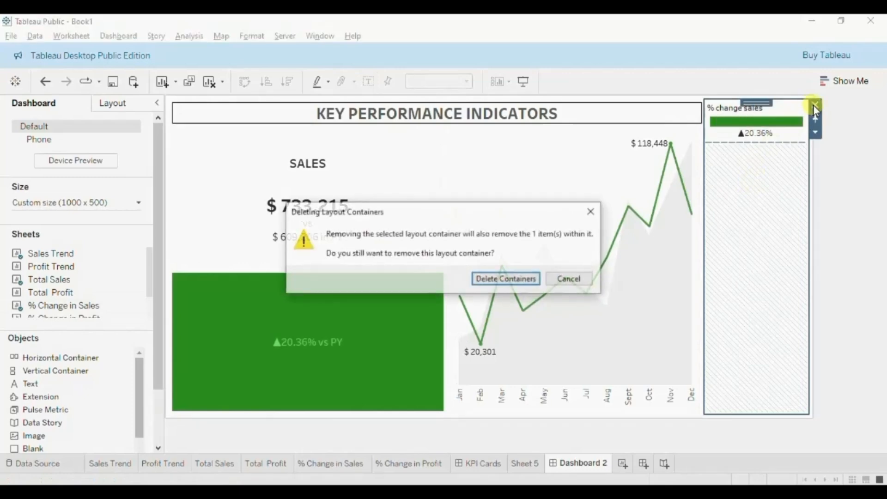
{"action": "left_click", "coordinate": [506, 280]}
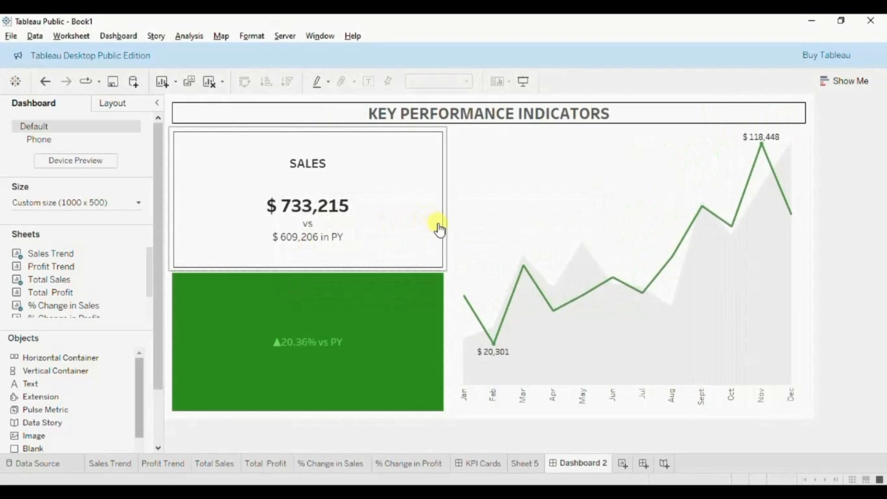
{"action": "left_click_drag", "start_coordinate": [439, 230], "coordinate": [396, 227]}
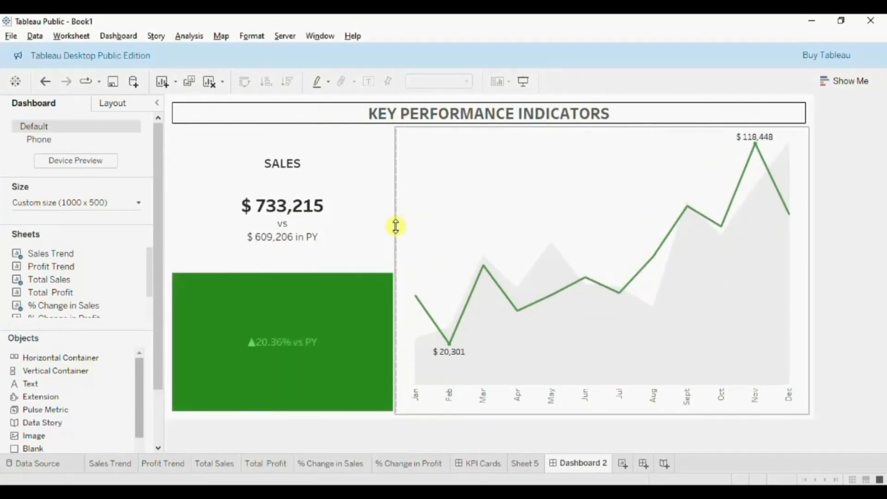
{"action": "left_click_drag", "start_coordinate": [396, 227], "coordinate": [331, 226]}
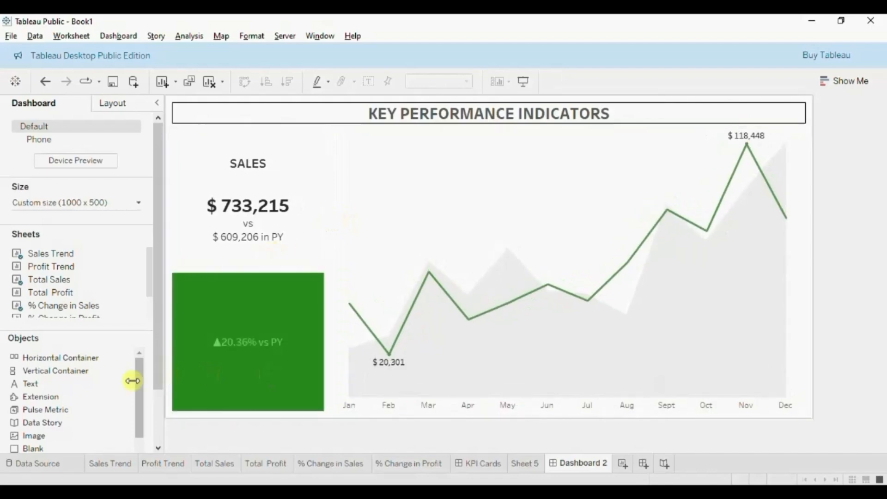
Add a vertical container across the full dashboard width below the sales sheets and reduce its height slightly
{"action": "left_click_drag", "start_coordinate": [58, 370], "coordinate": [255, 411]}
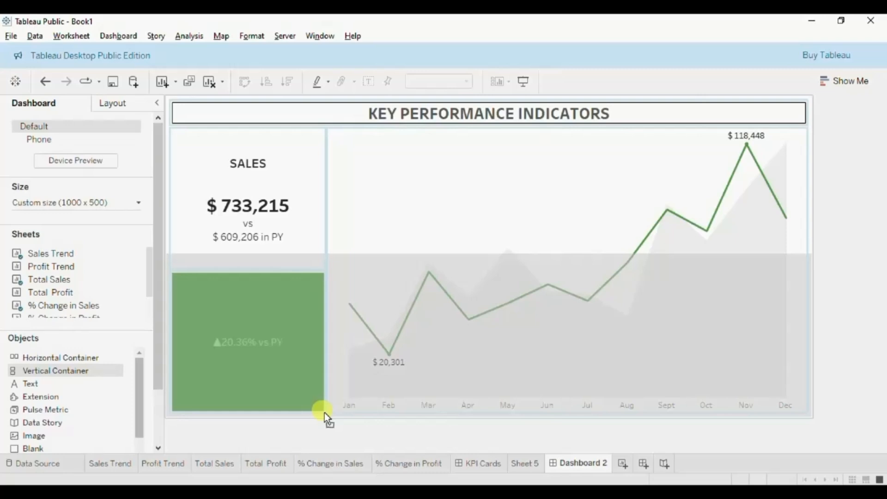
{"action": "left_click_drag", "start_coordinate": [324, 412], "coordinate": [324, 412]}
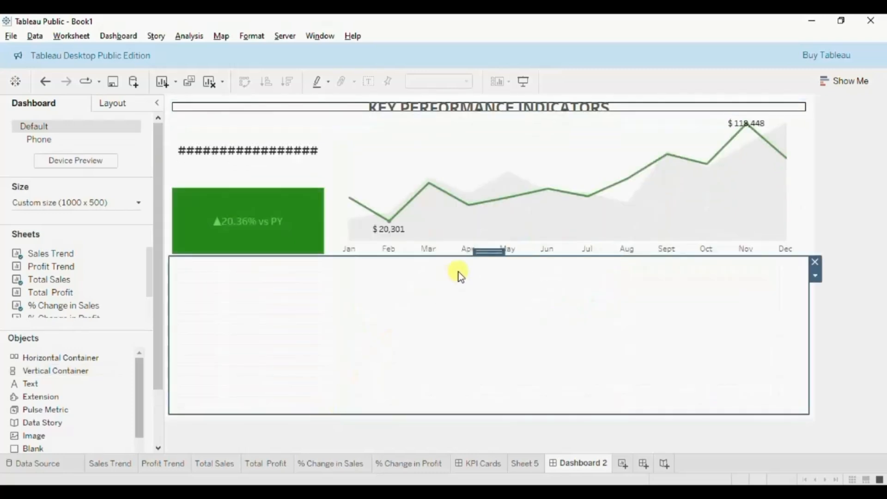
{"action": "left_click_drag", "start_coordinate": [461, 257], "coordinate": [459, 277]}
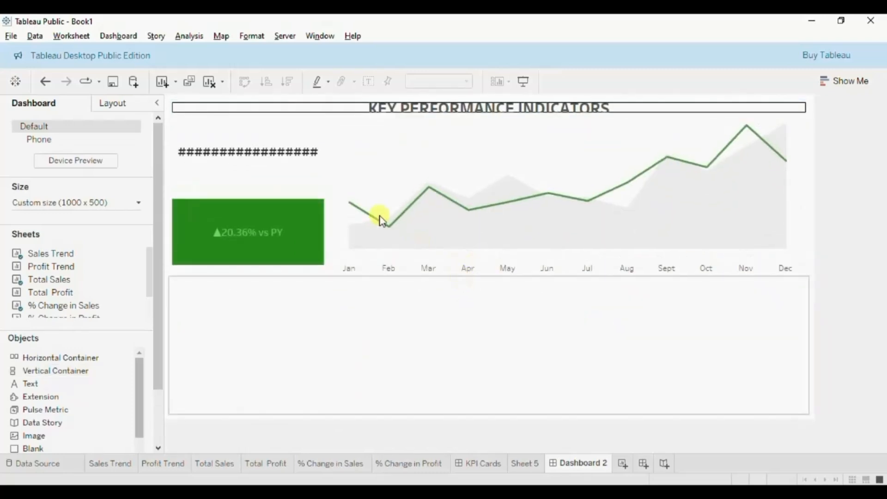
Reduce % Change in Sales to a thin strip below Total Sales and increase the heading row's height to fit its text
{"action": "left_click_drag", "start_coordinate": [268, 197], "coordinate": [266, 229]}
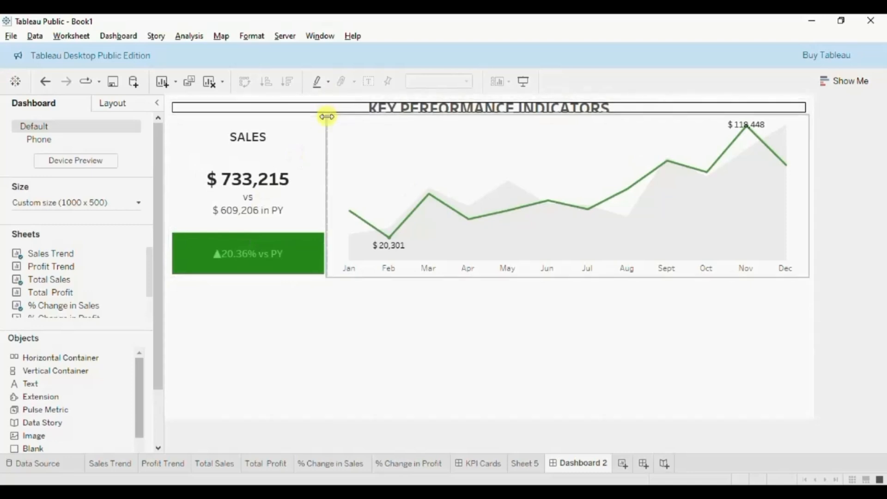
{"action": "left_click_drag", "start_coordinate": [327, 114], "coordinate": [326, 132]}
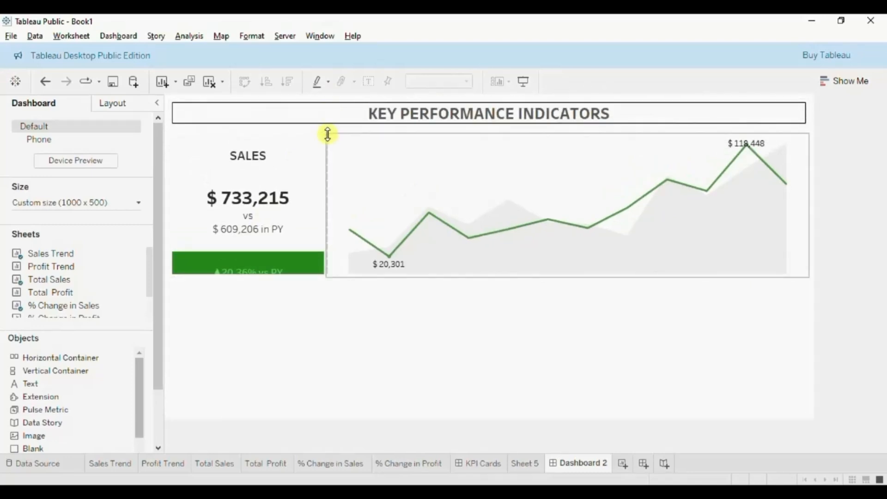
{"action": "left_click", "coordinate": [239, 242]}
{"action": "left_click_drag", "start_coordinate": [239, 241], "coordinate": [238, 239]}
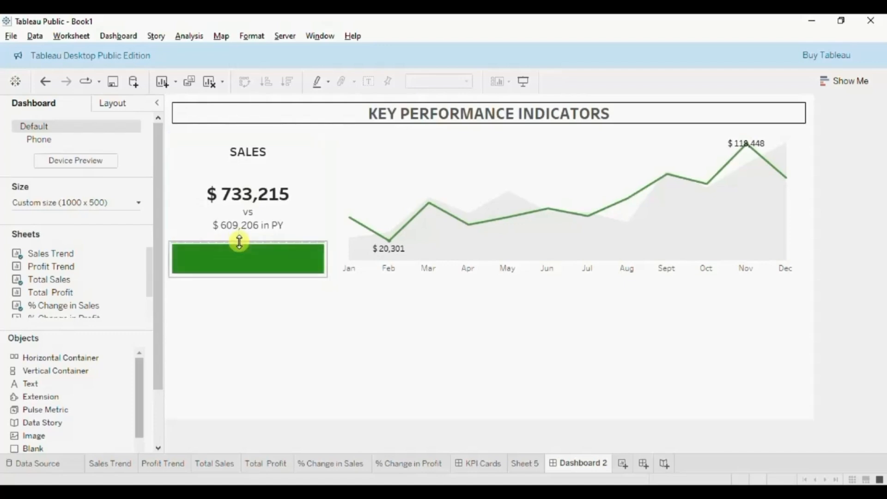
Place the Profit Trend sheet in the empty lower container and add a vertical container on its left side
{"action": "left_click", "coordinate": [275, 327]}
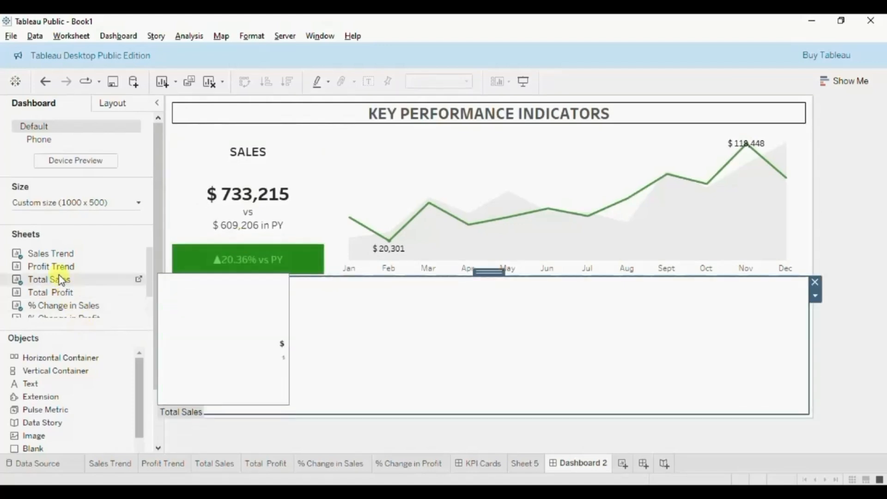
{"action": "left_click_drag", "start_coordinate": [53, 266], "coordinate": [237, 305]}
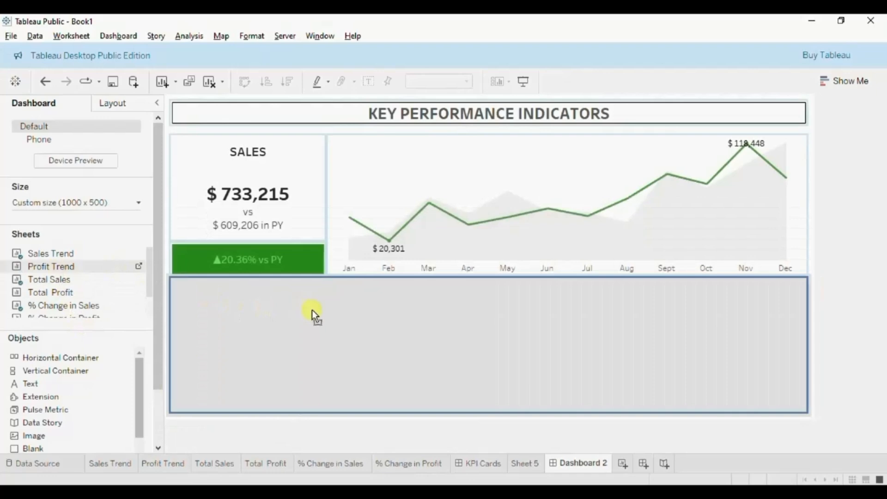
{"action": "left_click_drag", "start_coordinate": [312, 310], "coordinate": [312, 309]}
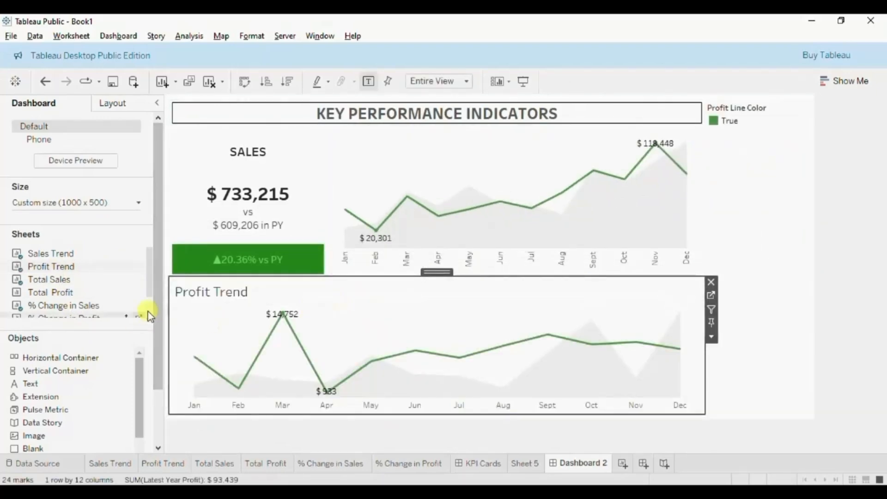
{"action": "left_click_drag", "start_coordinate": [40, 370], "coordinate": [198, 340]}
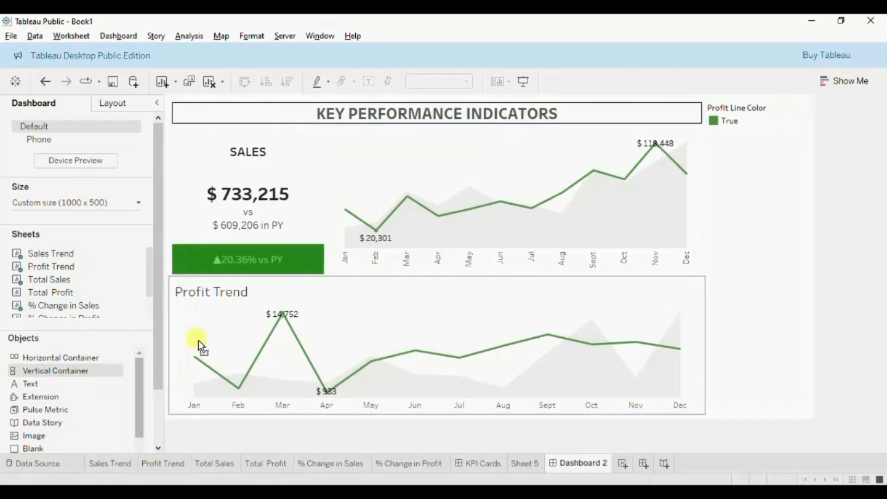
Place Total Profit in the container beside Profit Trend with % Change in Profit below it, and widen that column
{"action": "left_click_drag", "start_coordinate": [48, 305], "coordinate": [204, 314]}
{"action": "scroll", "coordinate": [60, 286], "scroll_direction": "down", "scroll_amount": 3}
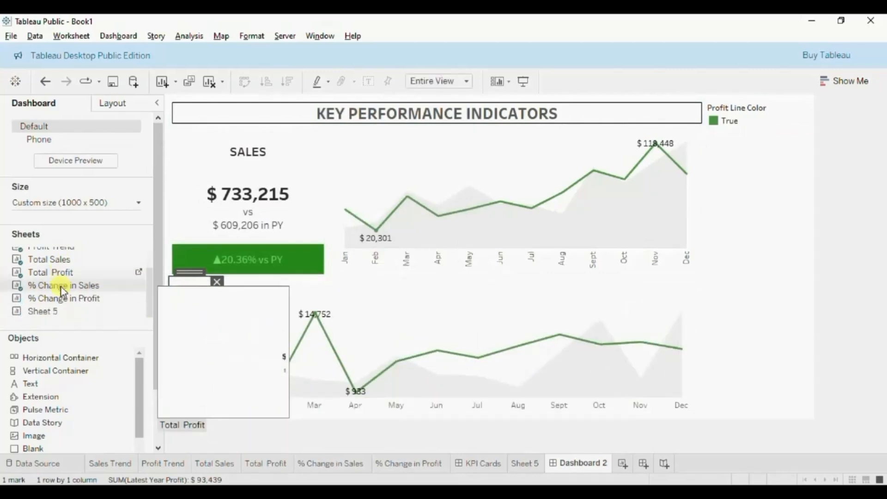
{"action": "left_click_drag", "start_coordinate": [56, 273], "coordinate": [180, 300]}
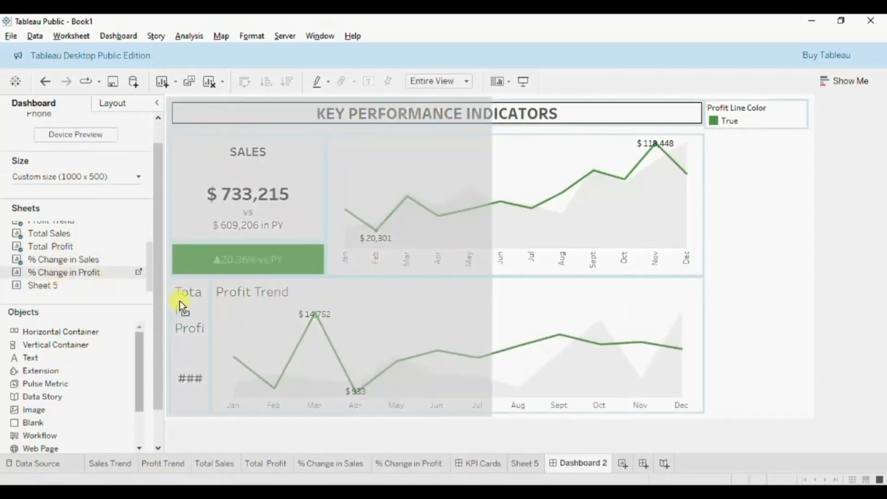
{"action": "left_click_drag", "start_coordinate": [190, 333], "coordinate": [197, 342]}
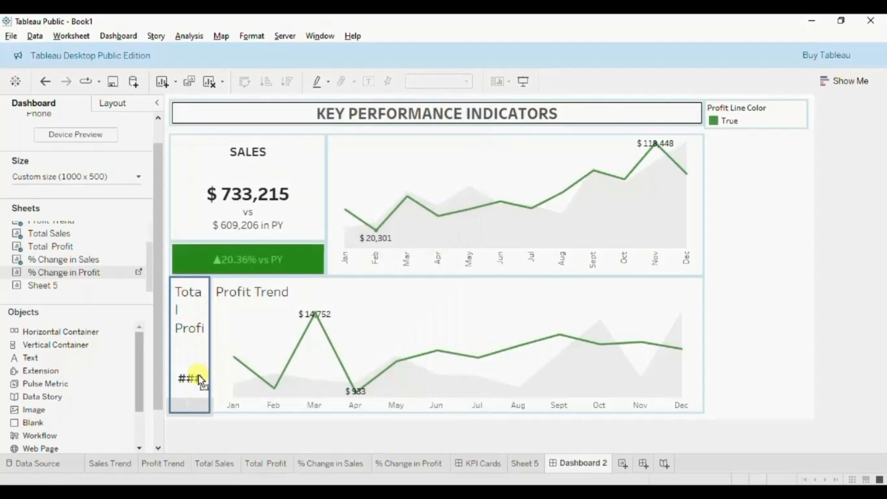
{"action": "left_click_drag", "start_coordinate": [198, 375], "coordinate": [199, 375]}
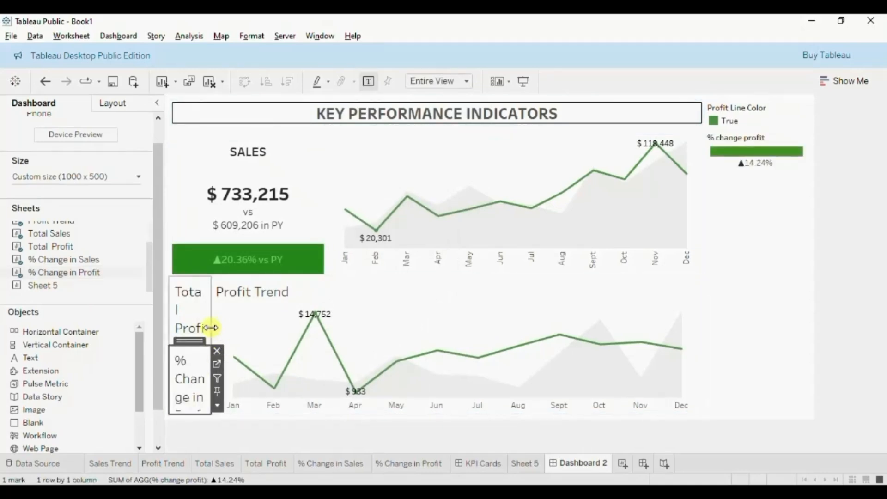
{"action": "left_click_drag", "start_coordinate": [211, 327], "coordinate": [277, 325]}
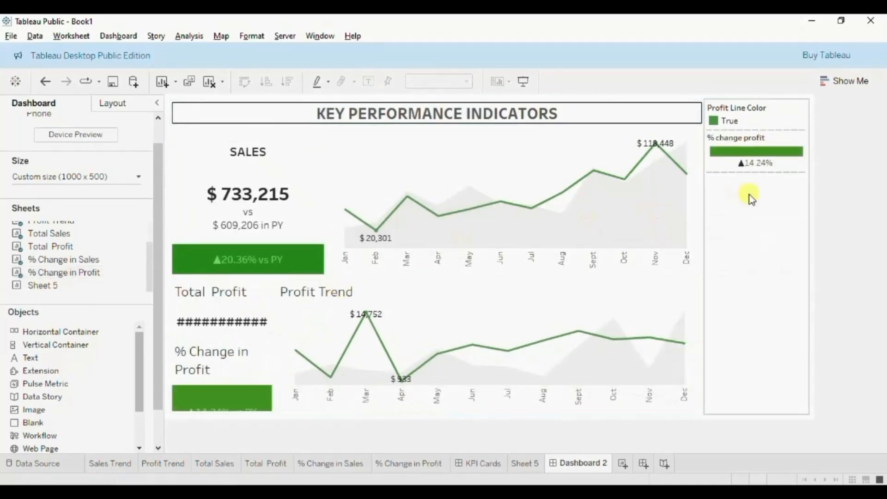
Remove the container holding the Profit Line Color and % change profit legends from the dashboard
{"action": "left_click", "coordinate": [757, 189]}
{"action": "left_click", "coordinate": [815, 105]}
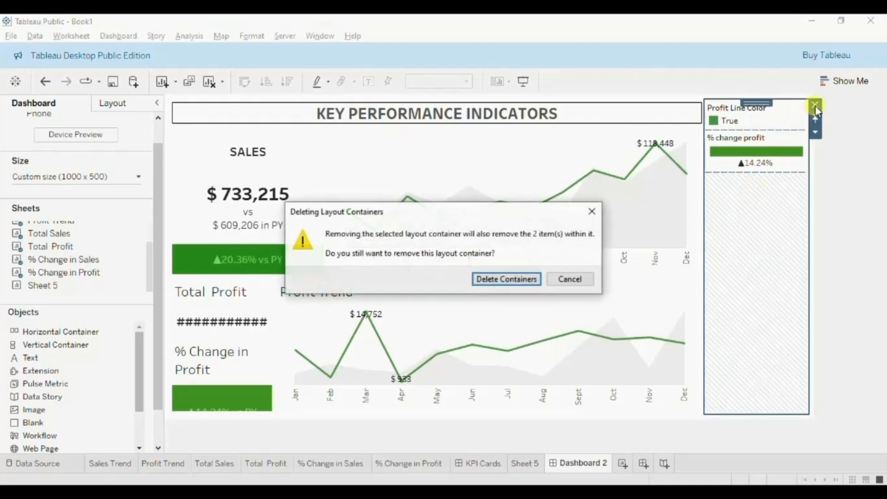
{"action": "left_click", "coordinate": [519, 283]}
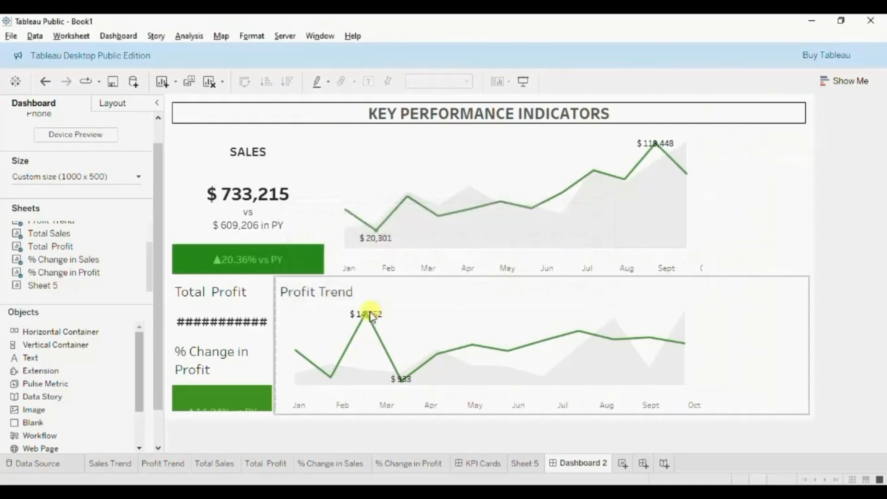
Hide the titles of the Profit Trend, Total Profit and % Change in Profit sheets on the dashboard
{"action": "right_click", "coordinate": [312, 300]}
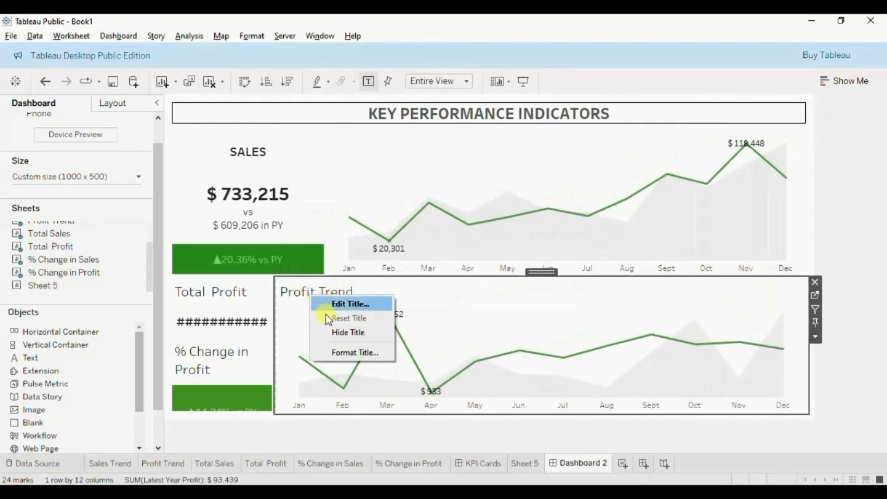
{"action": "left_click", "coordinate": [327, 329]}
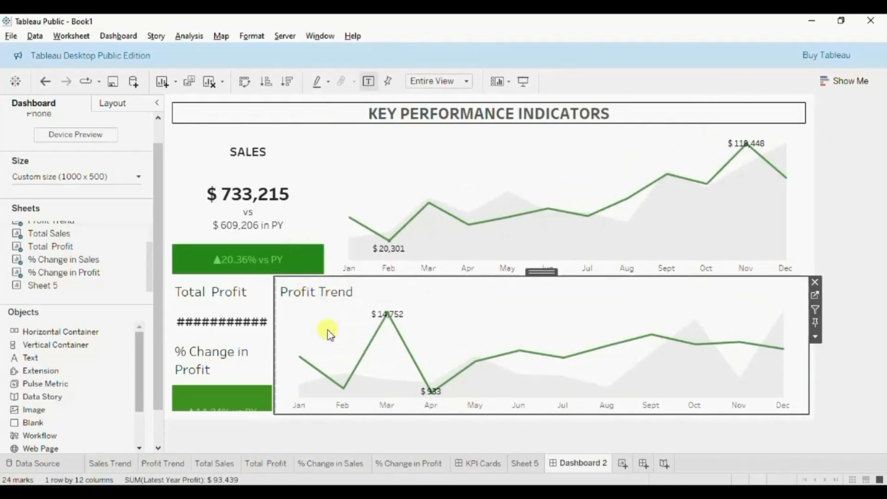
{"action": "right_click", "coordinate": [209, 293]}
{"action": "left_click", "coordinate": [238, 330]}
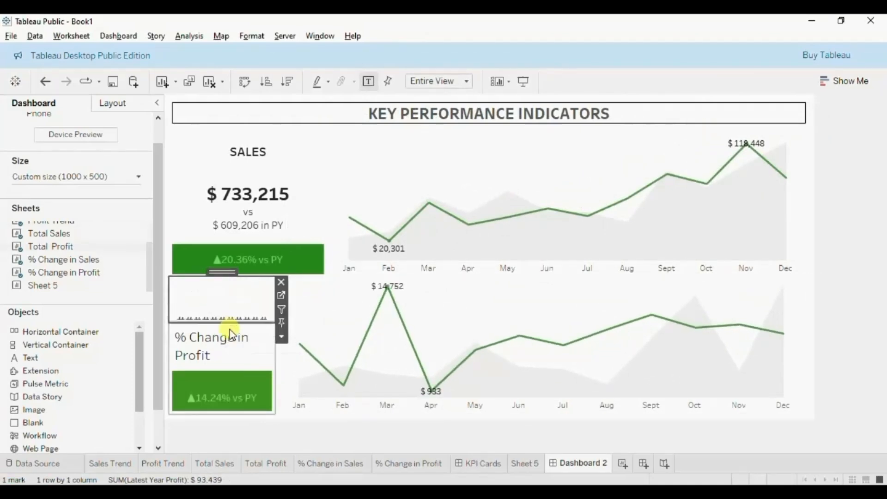
{"action": "right_click", "coordinate": [203, 341]}
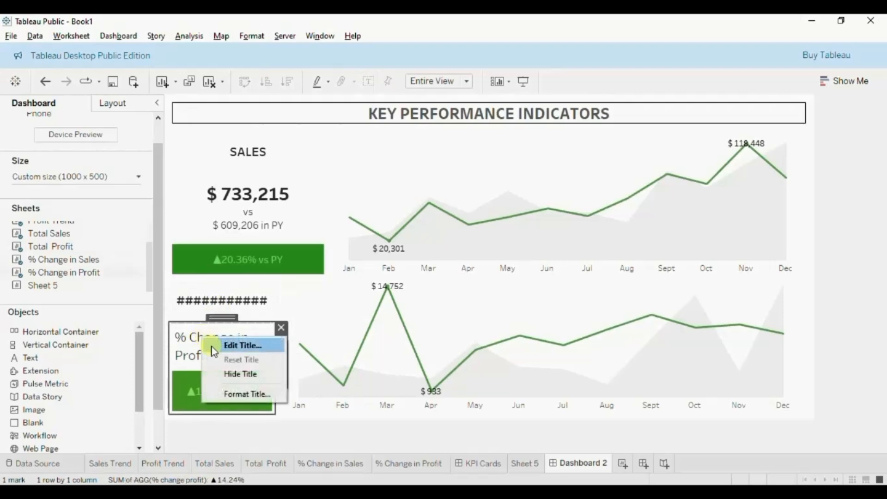
{"action": "left_click", "coordinate": [223, 375]}
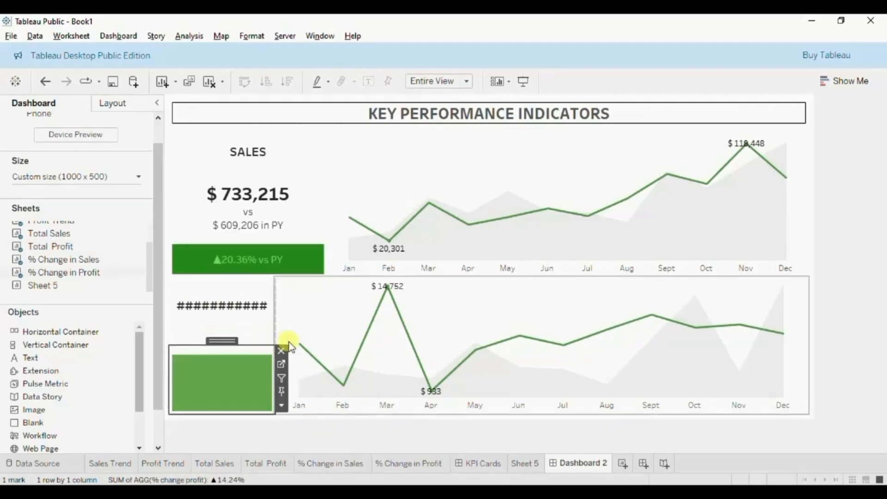
Align the Total Profit column's width with the sales column, enlarge the profit row upward and slightly heighten the % Change in Sales strip
{"action": "left_click_drag", "start_coordinate": [280, 325], "coordinate": [323, 314]}
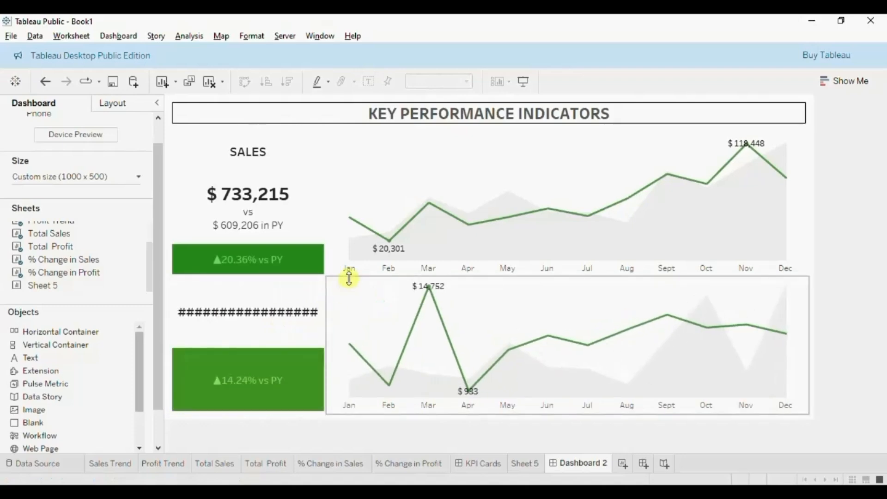
{"action": "left_click_drag", "start_coordinate": [348, 277], "coordinate": [346, 264]}
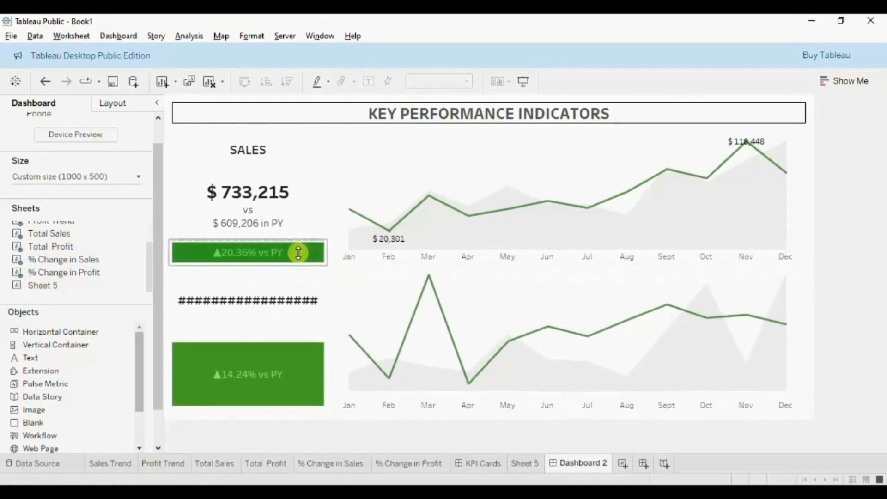
{"action": "left_click", "coordinate": [280, 253]}
{"action": "left_click", "coordinate": [278, 241]}
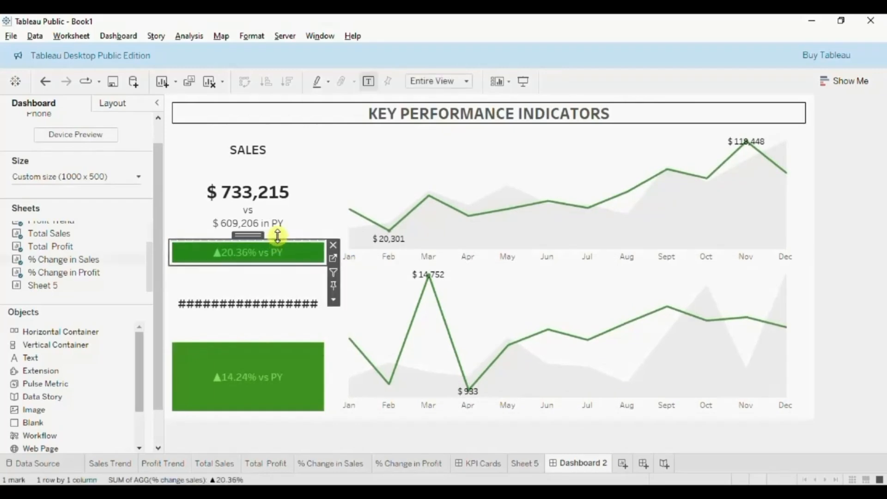
{"action": "left_click_drag", "start_coordinate": [278, 234], "coordinate": [283, 231]}
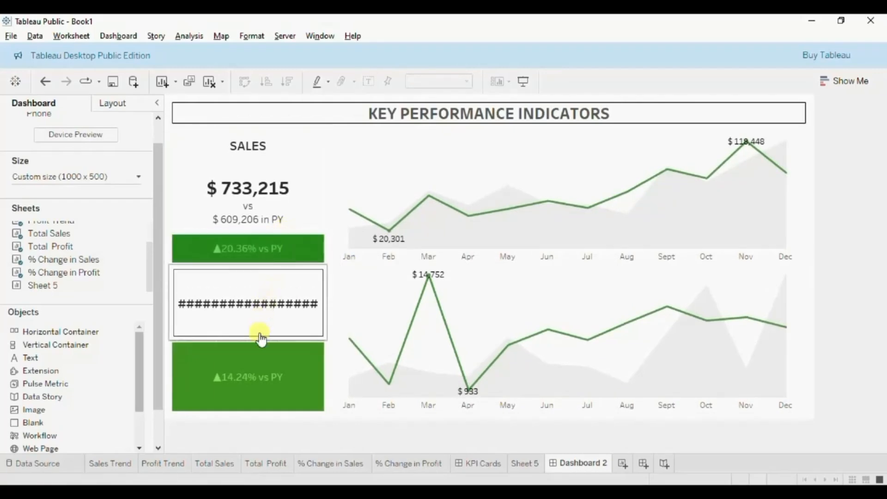
Heighten Total Profit above a shorter % Change in Profit strip, and insert a thin vertical container between the sales and profit rows
{"action": "left_click_drag", "start_coordinate": [259, 342], "coordinate": [259, 380]}
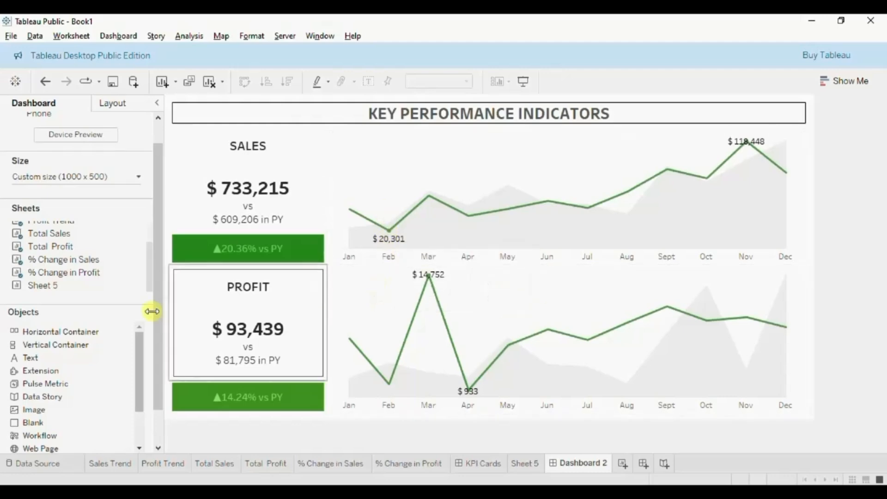
{"action": "mouse_move", "coordinate": [28, 347]}
{"action": "left_mouse_down"}
{"action": "mouse_move", "coordinate": [257, 283]}
{"action": "mouse_move", "coordinate": [362, 265]}
{"action": "left_mouse_up"}
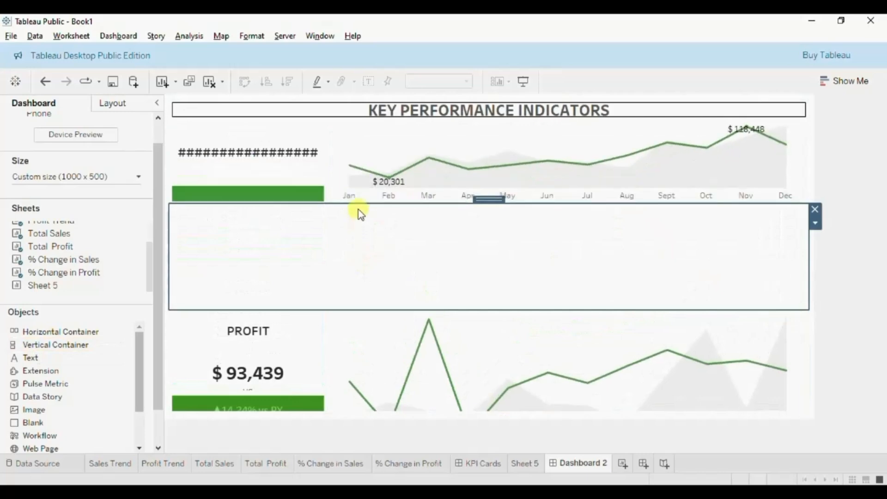
{"action": "left_click_drag", "start_coordinate": [359, 207], "coordinate": [359, 271]}
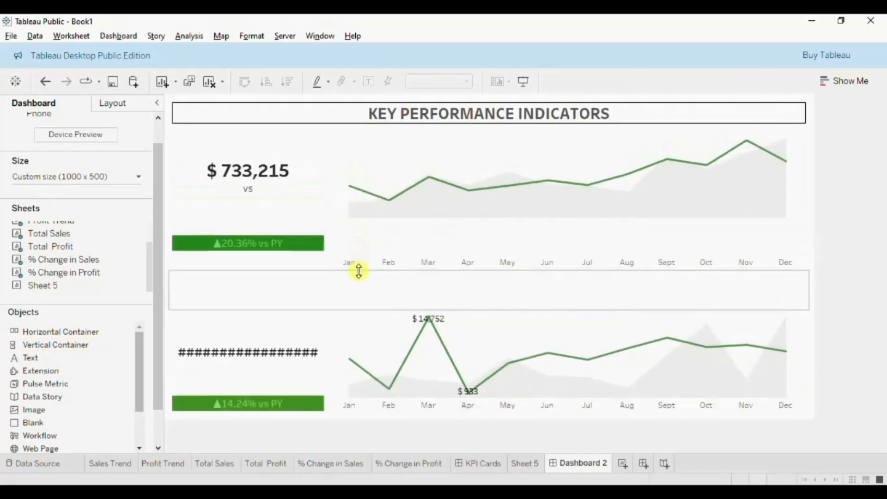
{"action": "left_click", "coordinate": [346, 295]}
{"action": "left_click_drag", "start_coordinate": [346, 307], "coordinate": [346, 285]}
Readjust the height split between Total Profit and % Change in Profit, and make the empty container between the rows thinner
{"action": "left_click", "coordinate": [249, 394]}
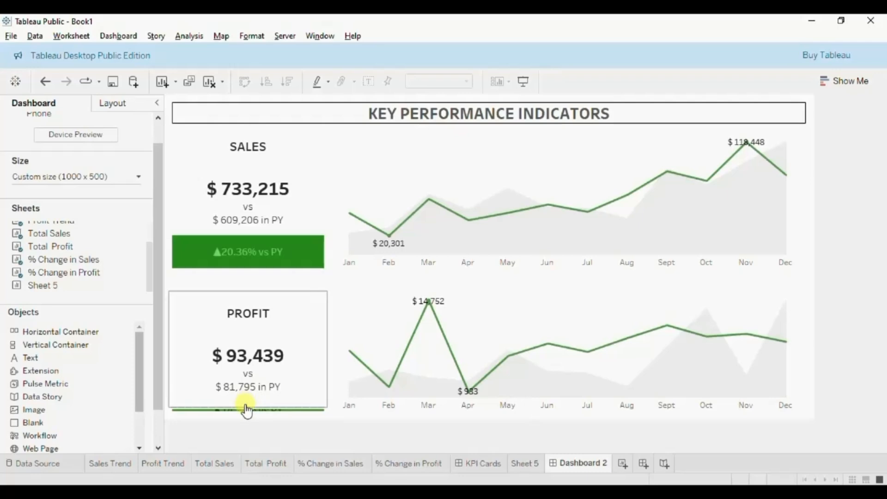
{"action": "left_click_drag", "start_coordinate": [243, 410], "coordinate": [246, 388]}
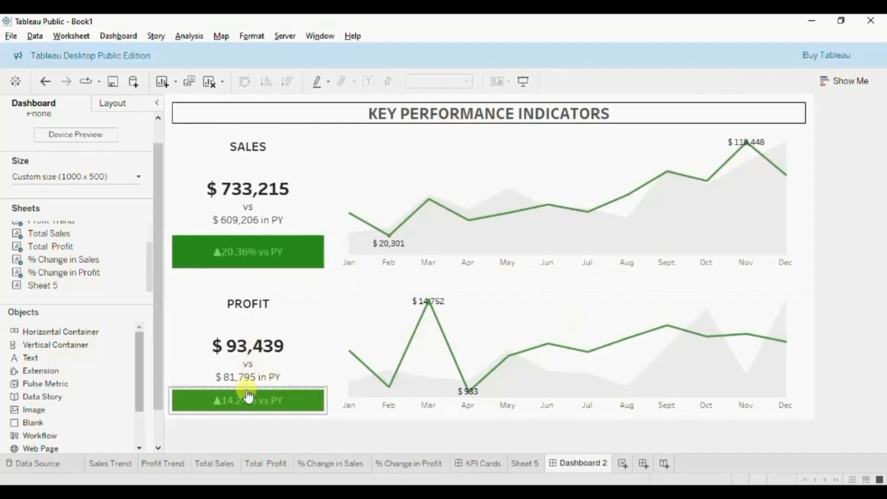
{"action": "left_click_drag", "start_coordinate": [245, 389], "coordinate": [245, 382]}
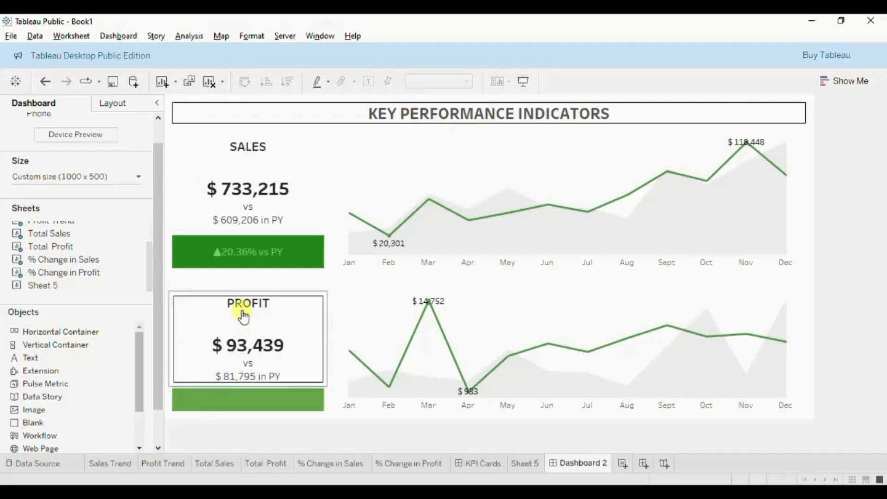
{"action": "left_click", "coordinate": [238, 281]}
{"action": "left_click_drag", "start_coordinate": [237, 272], "coordinate": [234, 267]}
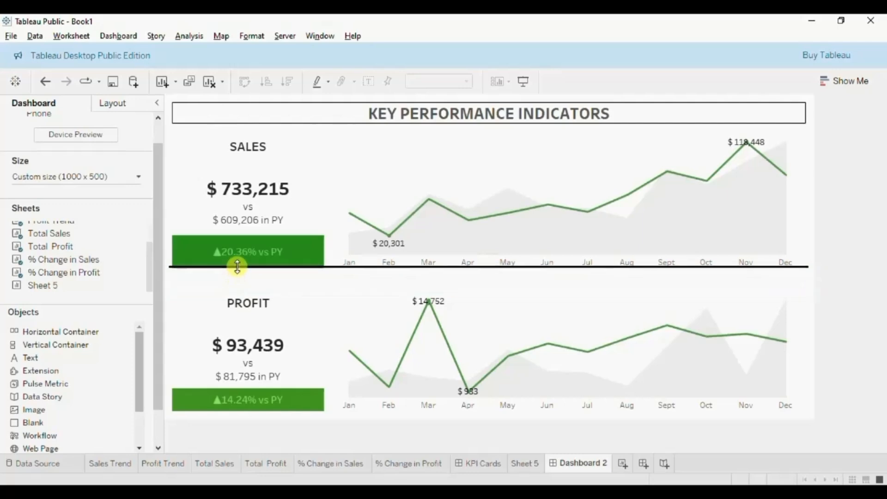
{"action": "left_click", "coordinate": [237, 277]}
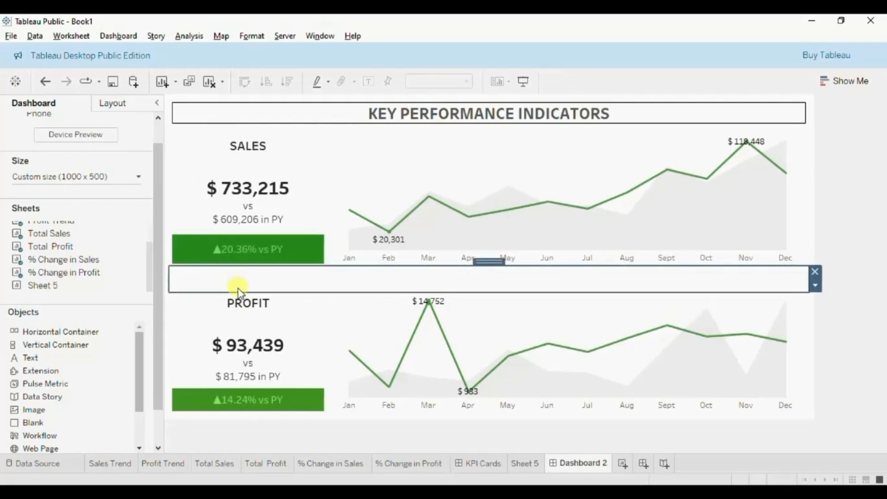
{"action": "left_click_drag", "start_coordinate": [239, 295], "coordinate": [238, 280]}
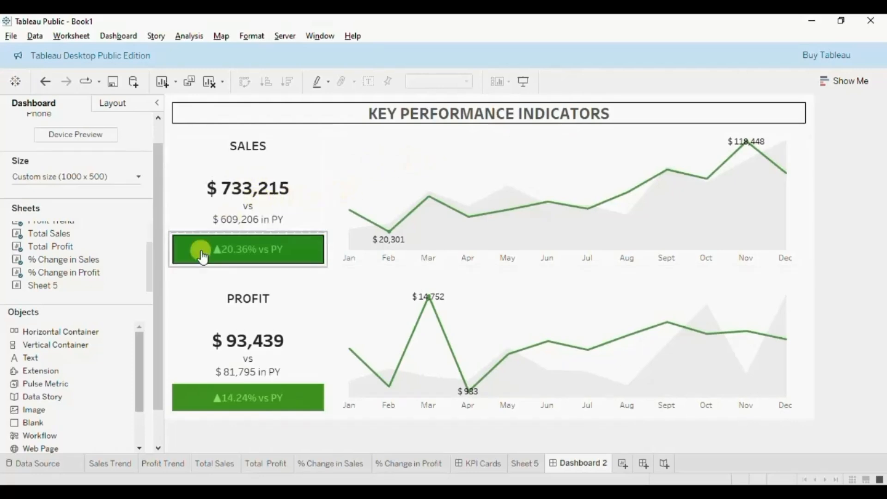
Set the outer padding of the % Change in Sales sheet to 8 on all sides
{"action": "left_click", "coordinate": [231, 258]}
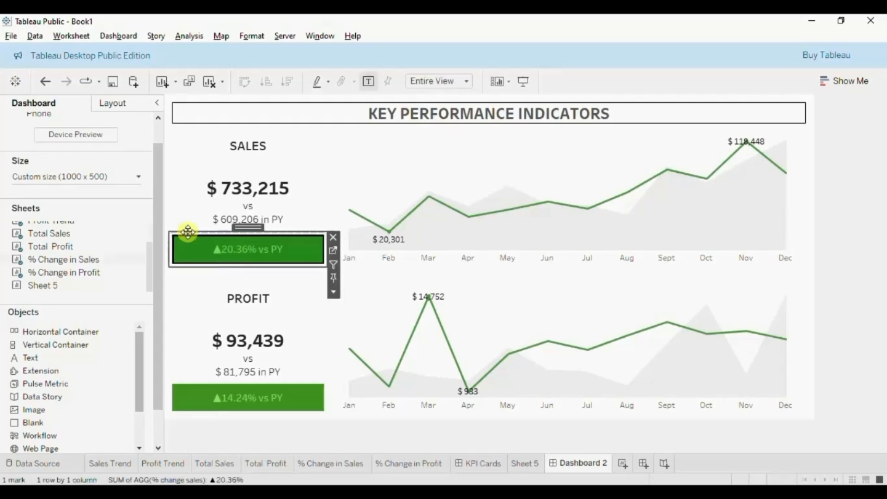
{"action": "left_click", "coordinate": [116, 108]}
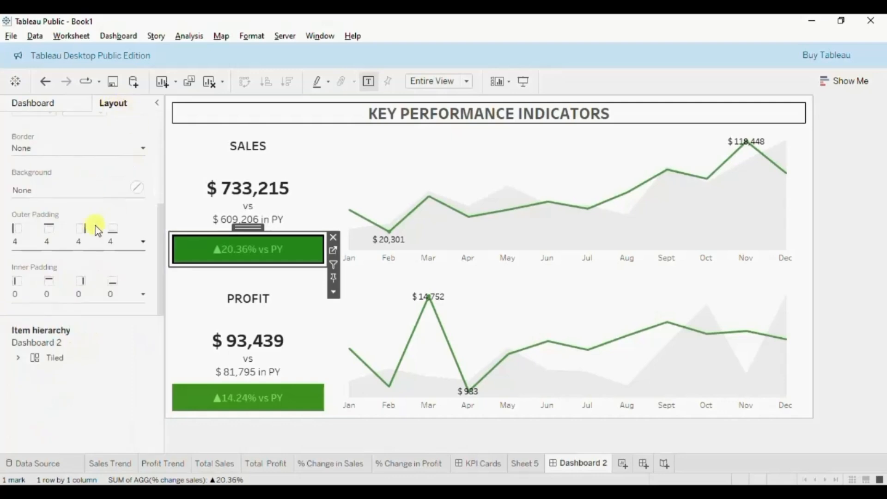
{"action": "left_click", "coordinate": [135, 243]}
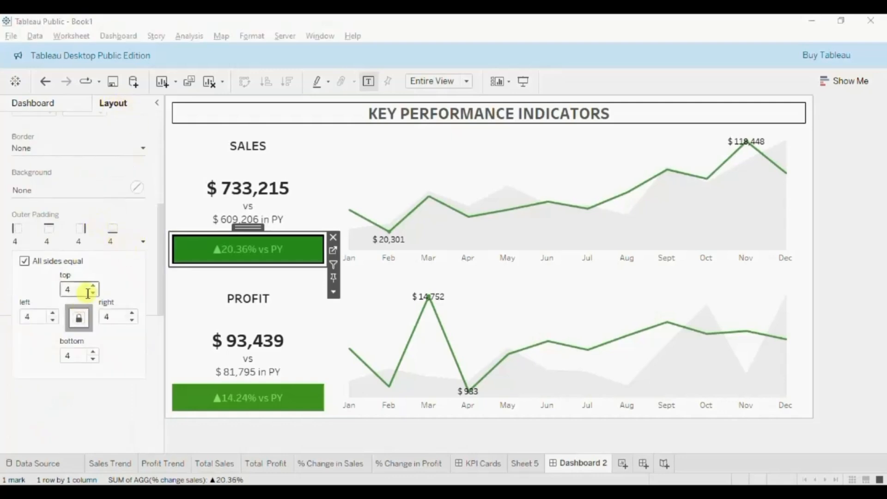
{"action": "left_click", "coordinate": [94, 286]}
{"action": "left_click", "coordinate": [94, 286]}
{"action": "left_click", "coordinate": [94, 286]}
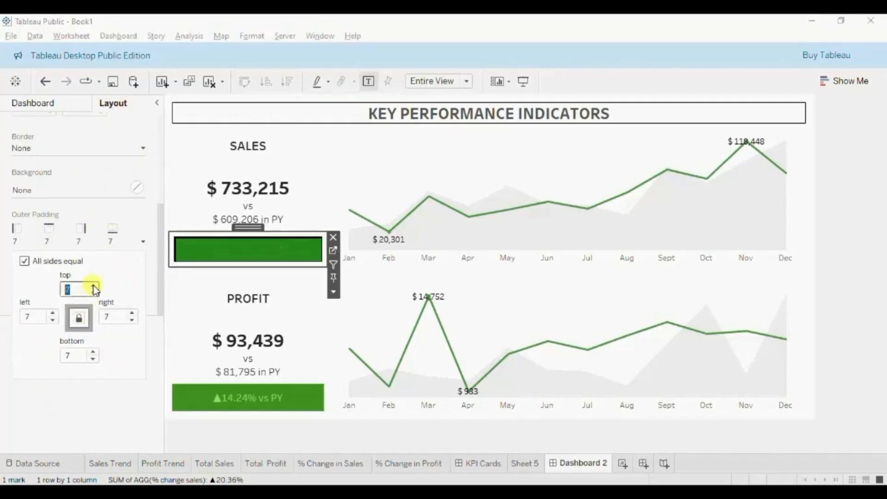
{"action": "left_click", "coordinate": [94, 286]}
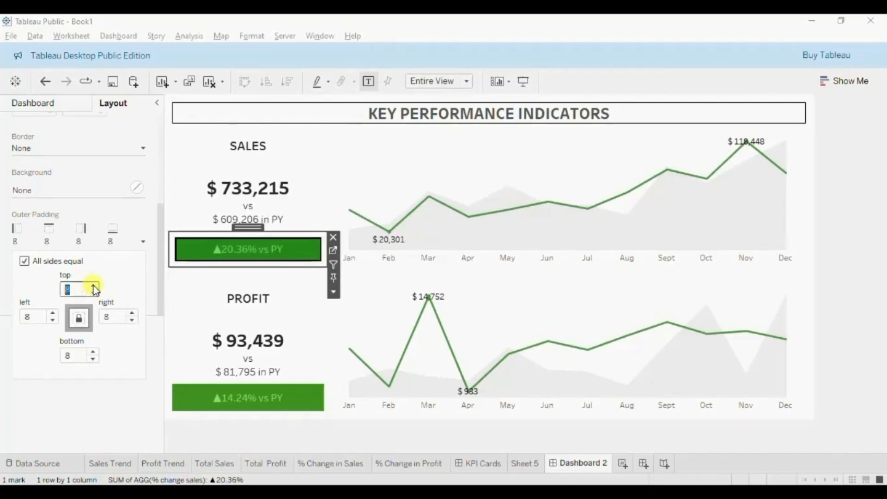
Set the outer padding of the % Change in Profit sheet to 9 on all sides
{"action": "left_click", "coordinate": [194, 392]}
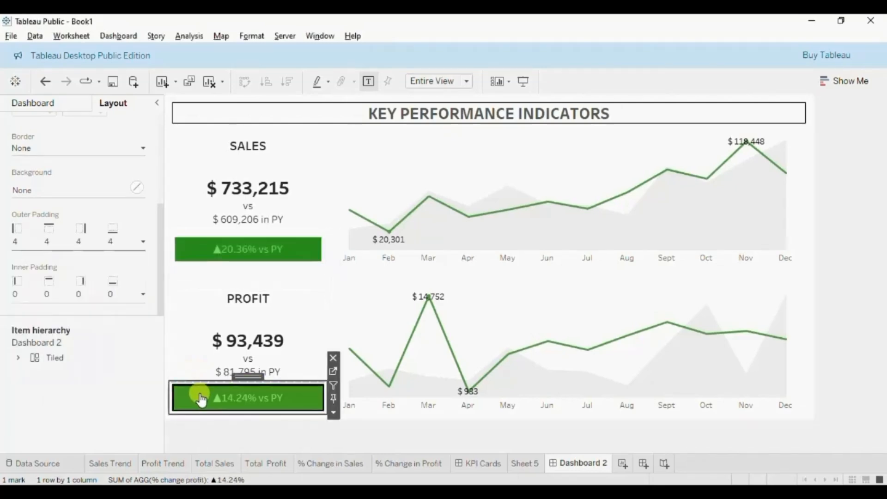
{"action": "left_click", "coordinate": [105, 249]}
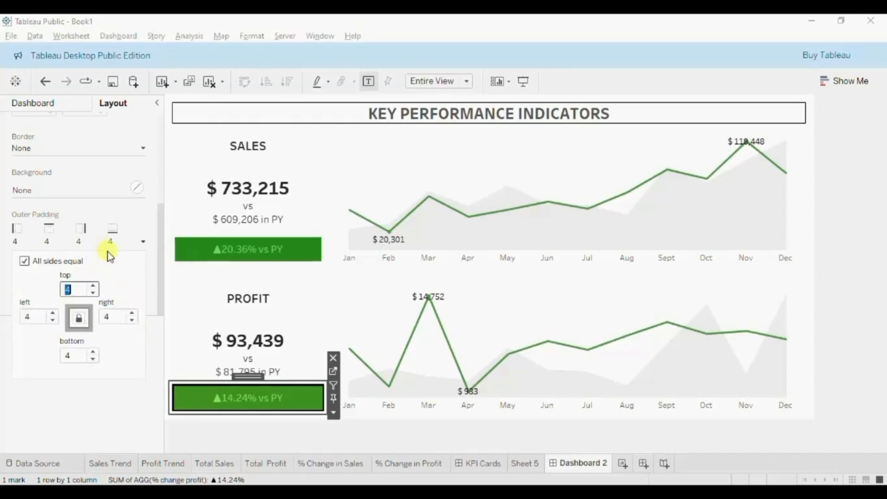
{"action": "left_click", "coordinate": [94, 286]}
{"action": "left_click", "coordinate": [94, 287]}
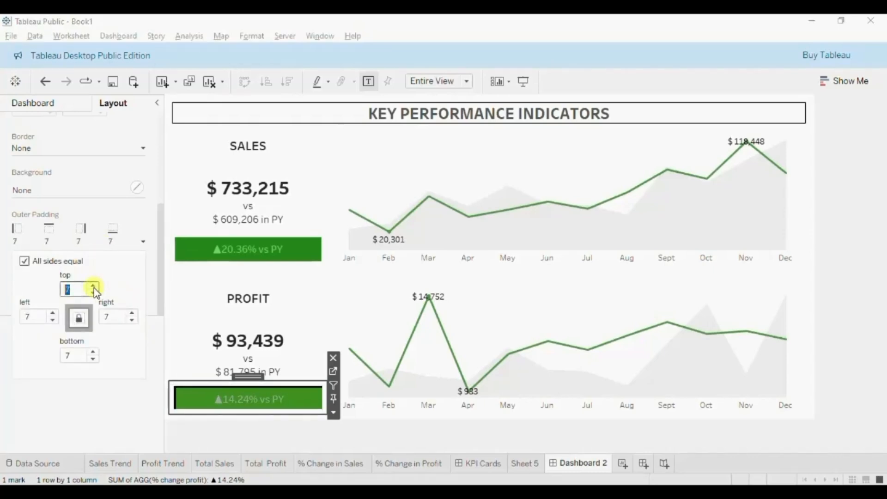
{"action": "left_click", "coordinate": [94, 286]}
{"action": "left_click", "coordinate": [94, 286]}
{"action": "left_click", "coordinate": [94, 287]}
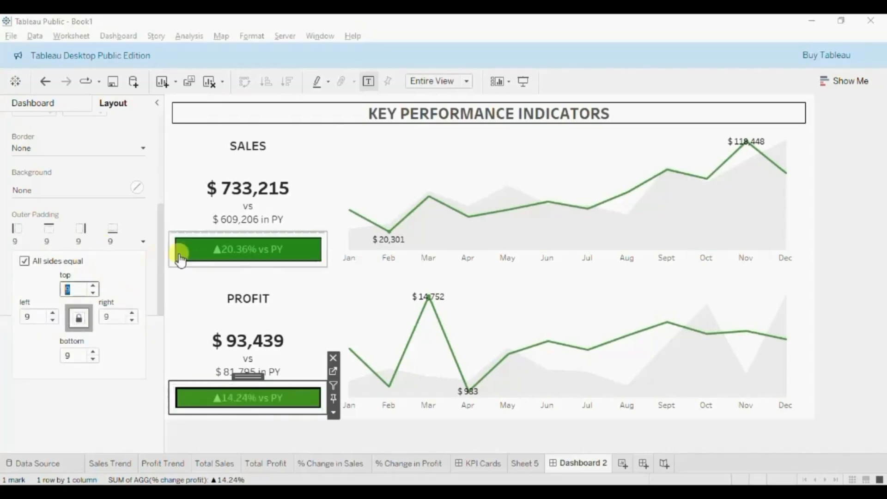
Raise the outer padding of the % Change in Sales sheet to 9 on all sides to match the profit strip
{"action": "left_click", "coordinate": [200, 254]}
{"action": "left_click", "coordinate": [110, 249]}
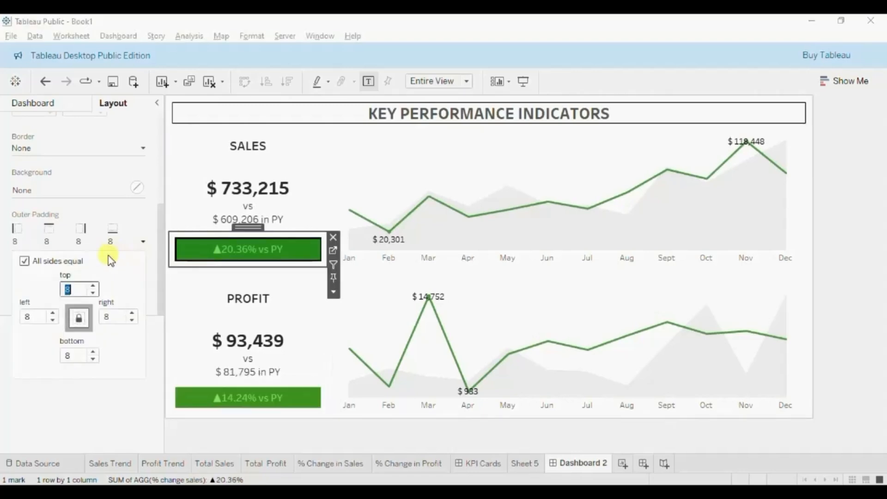
{"action": "left_click", "coordinate": [222, 277]}
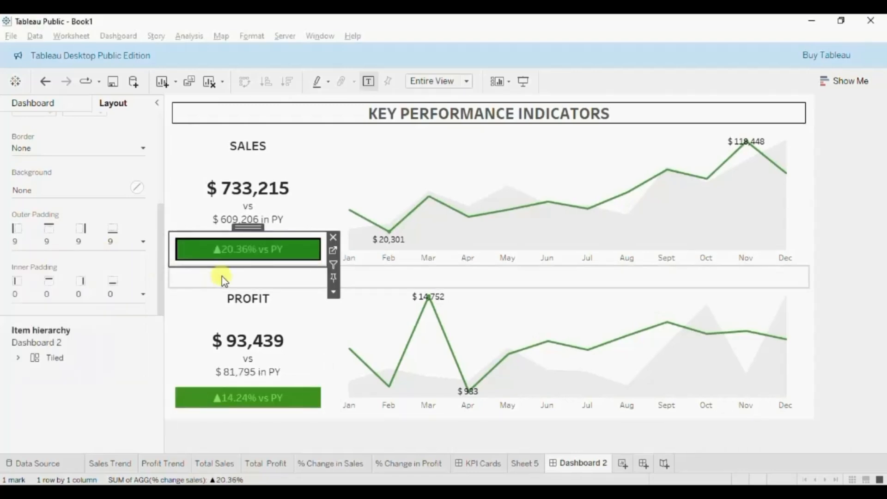
{"action": "left_click", "coordinate": [223, 265]}
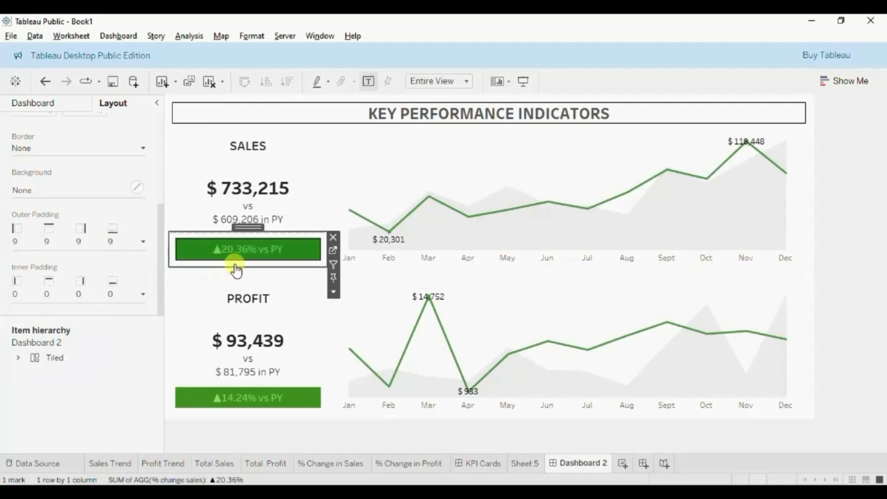
{"action": "left_click", "coordinate": [822, 248]}
Give the vertical container holding Total Sales and % Change in Sales a light grey background
{"action": "left_click", "coordinate": [284, 172]}
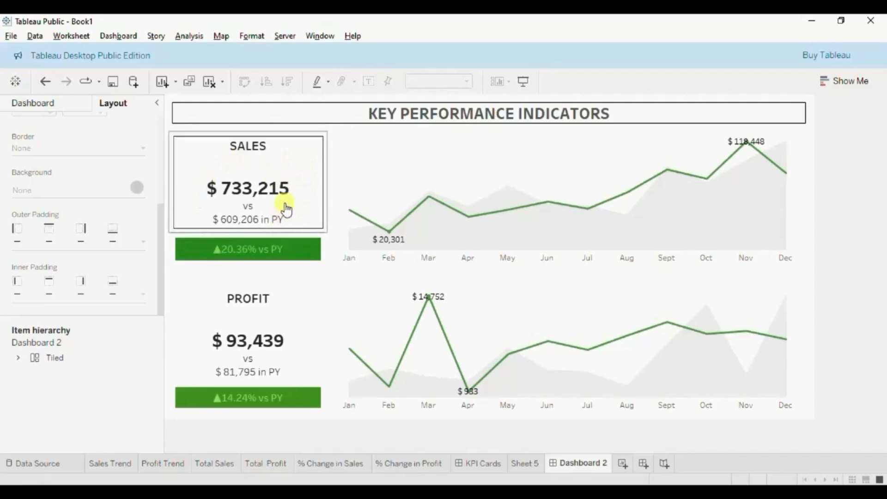
{"action": "left_click", "coordinate": [298, 160]}
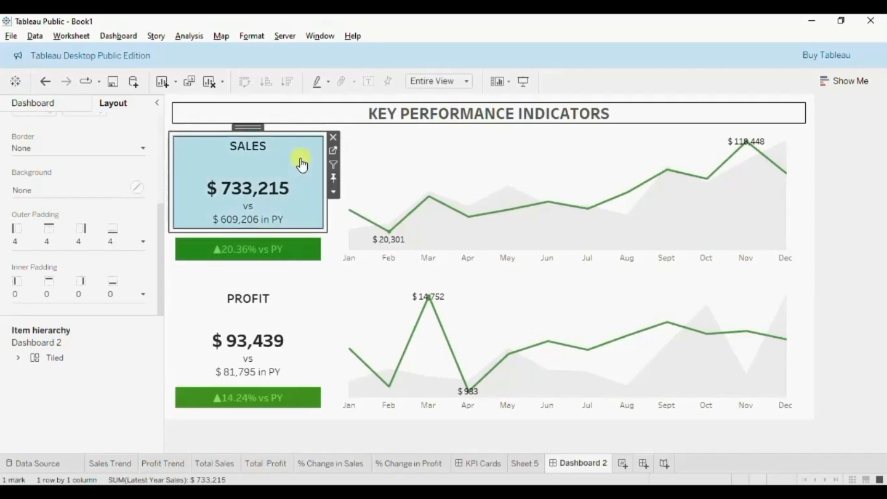
{"action": "left_click", "coordinate": [333, 190]}
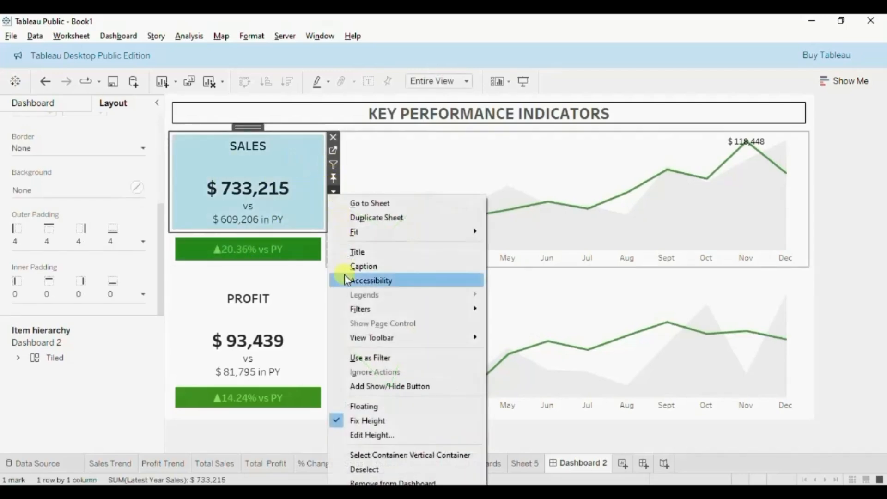
{"action": "left_click", "coordinate": [374, 456]}
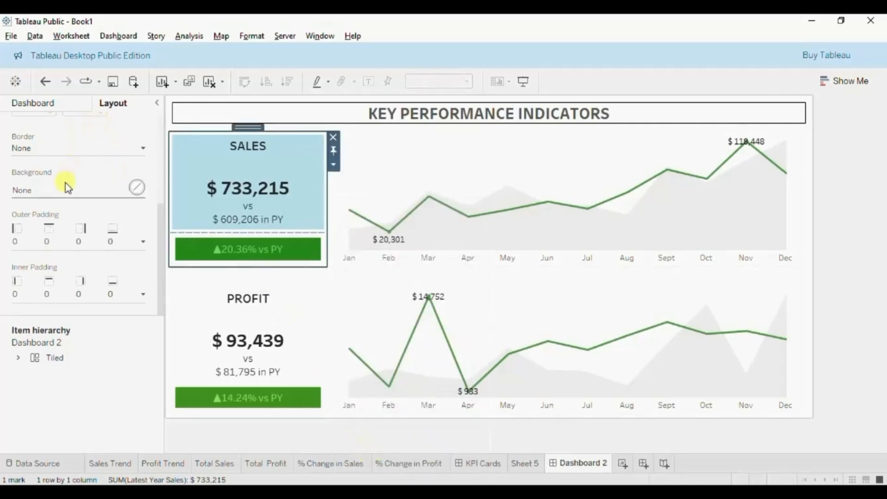
{"action": "left_click", "coordinate": [137, 189]}
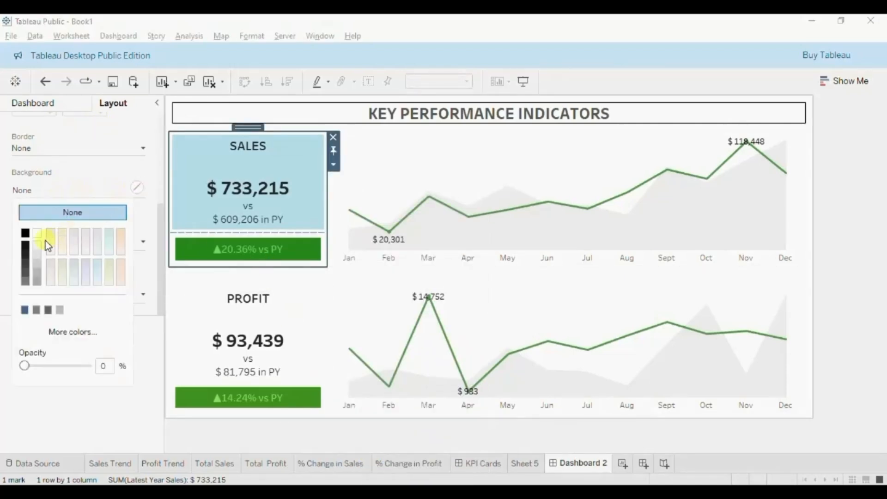
{"action": "left_click", "coordinate": [37, 253]}
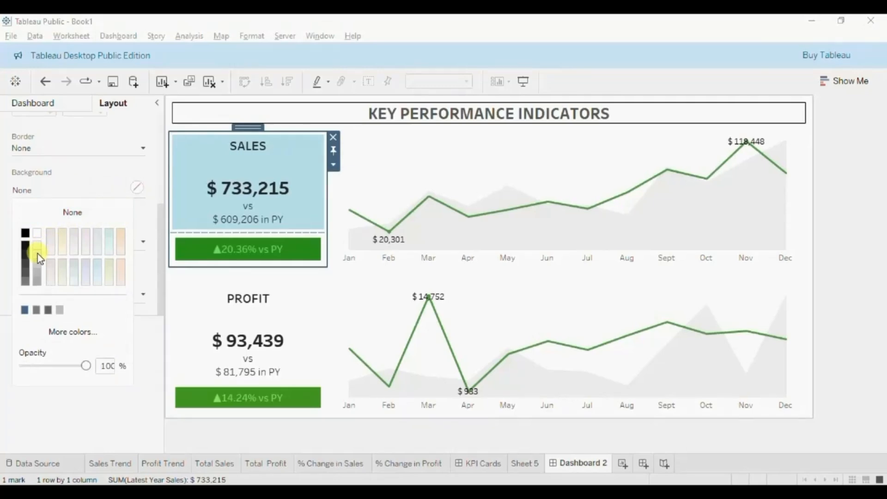
{"action": "left_click", "coordinate": [250, 185]}
{"action": "left_click", "coordinate": [212, 325]}
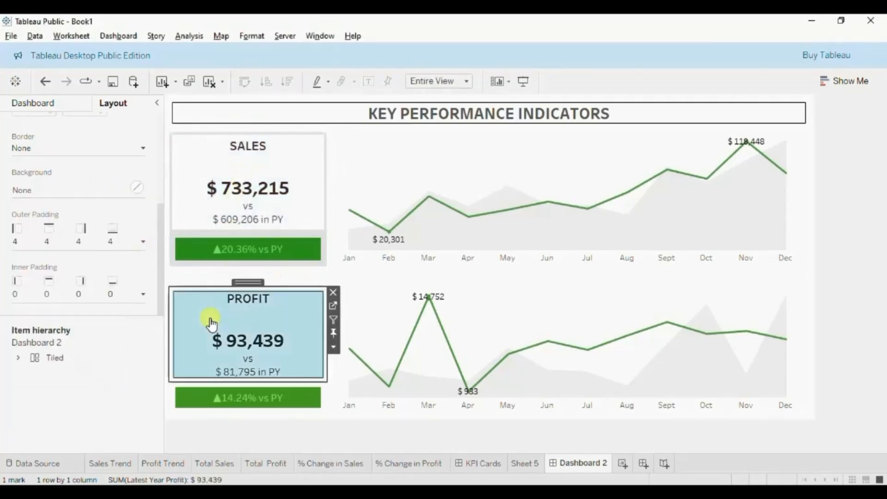
Format the Total Sales sheet's worksheet shading so it matches the light grey background of its container
{"action": "left_click", "coordinate": [232, 177]}
{"action": "right_click", "coordinate": [231, 173]}
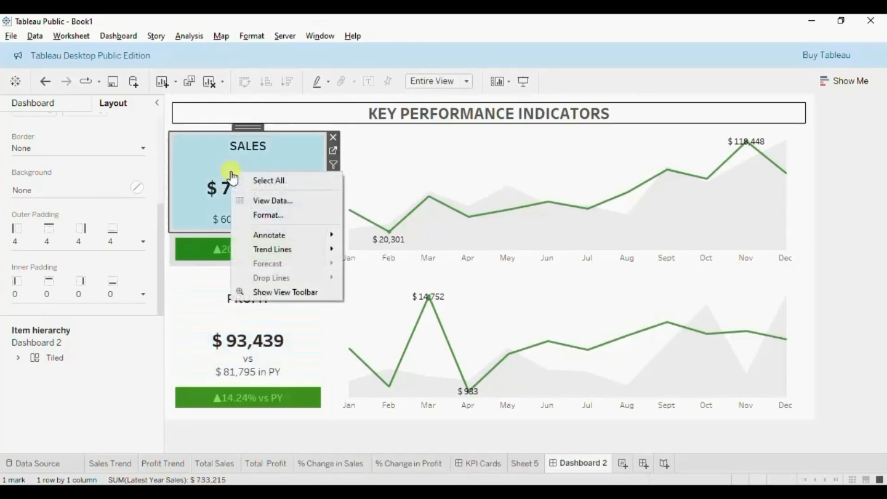
{"action": "left_click", "coordinate": [256, 216]}
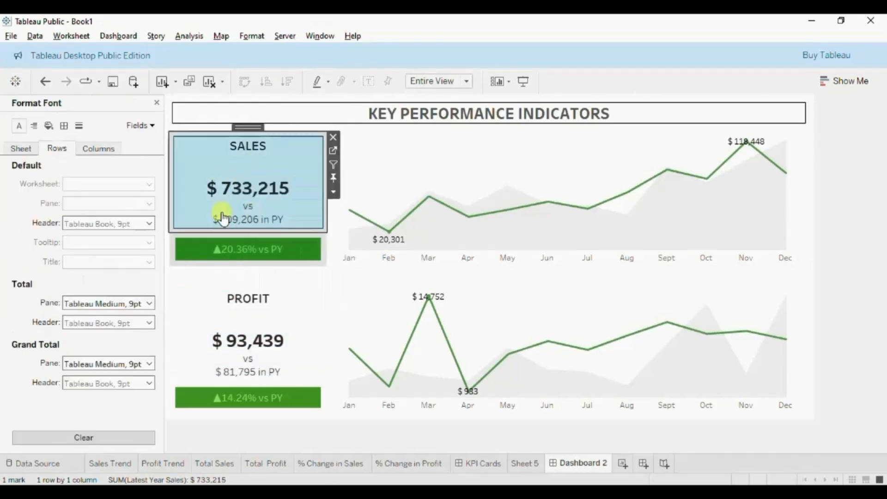
{"action": "left_click", "coordinate": [48, 127]}
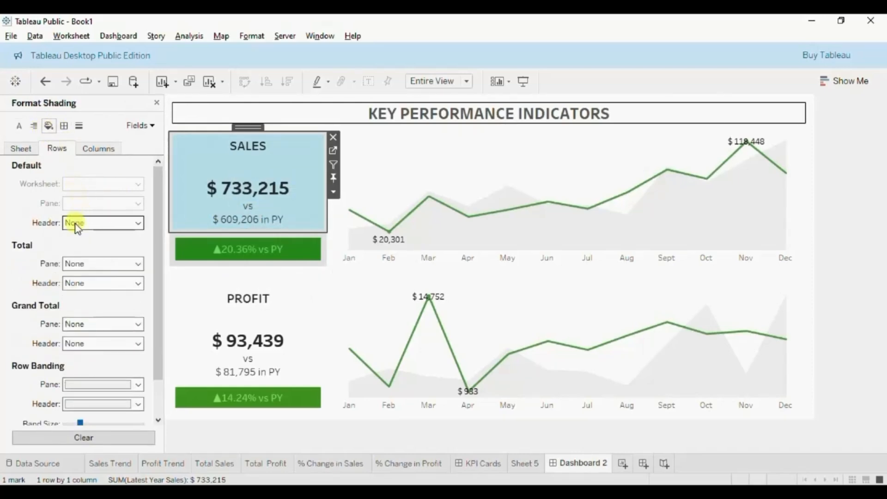
{"action": "left_click", "coordinate": [15, 149]}
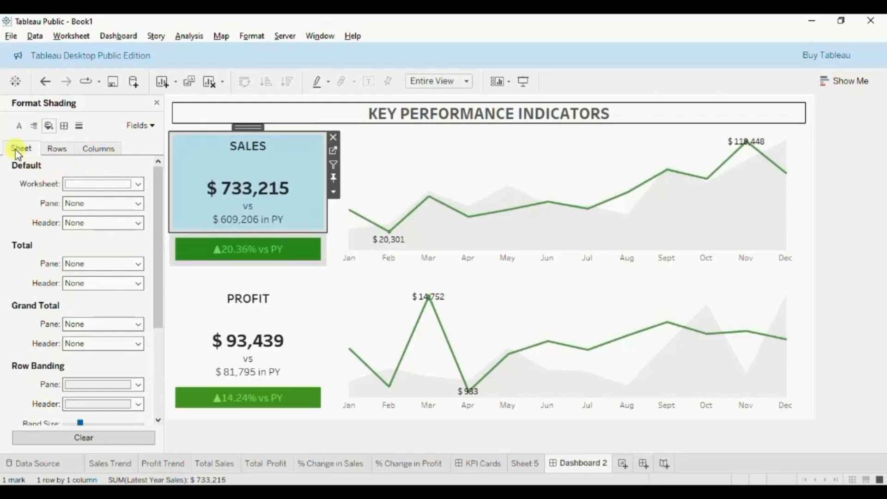
{"action": "left_click", "coordinate": [83, 185]}
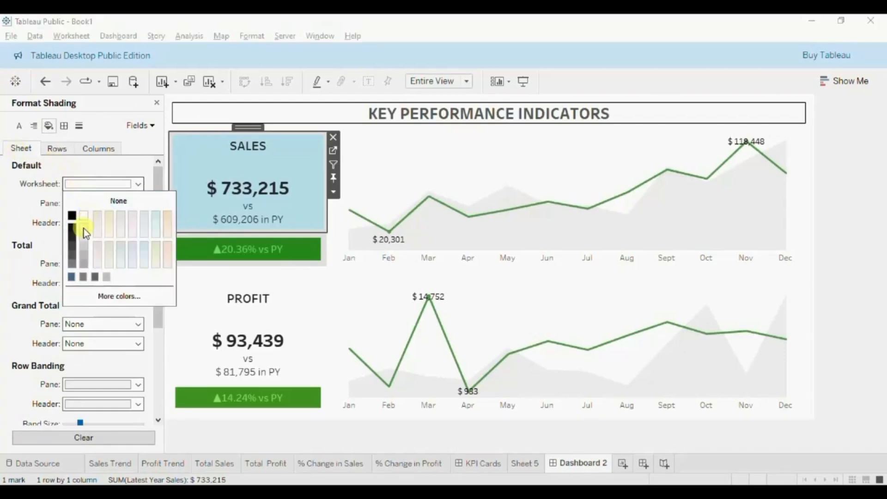
{"action": "left_click", "coordinate": [222, 195]}
Shade the Total Profit worksheet light grey to match the sales card
{"action": "left_click", "coordinate": [236, 328]}
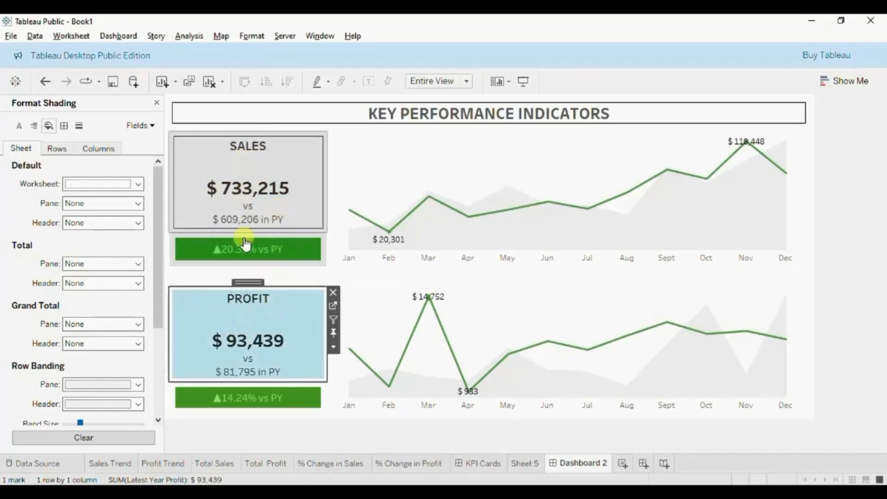
{"action": "left_click", "coordinate": [81, 185]}
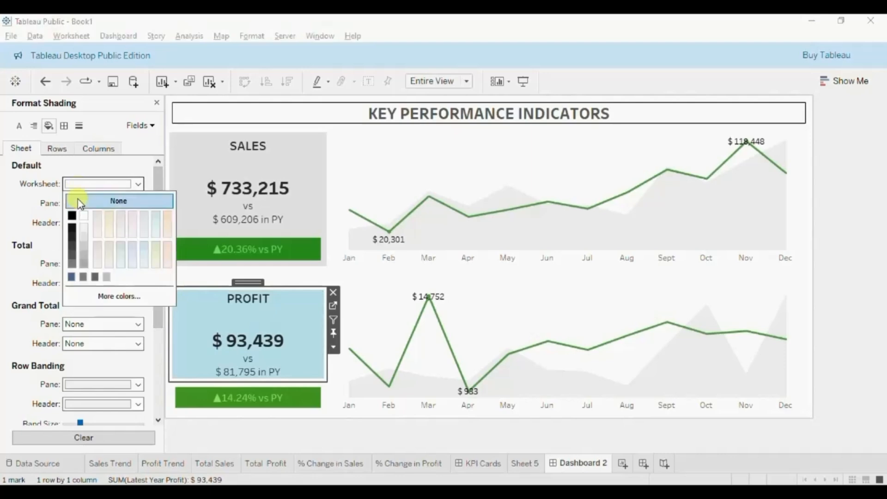
{"action": "left_click", "coordinate": [84, 239]}
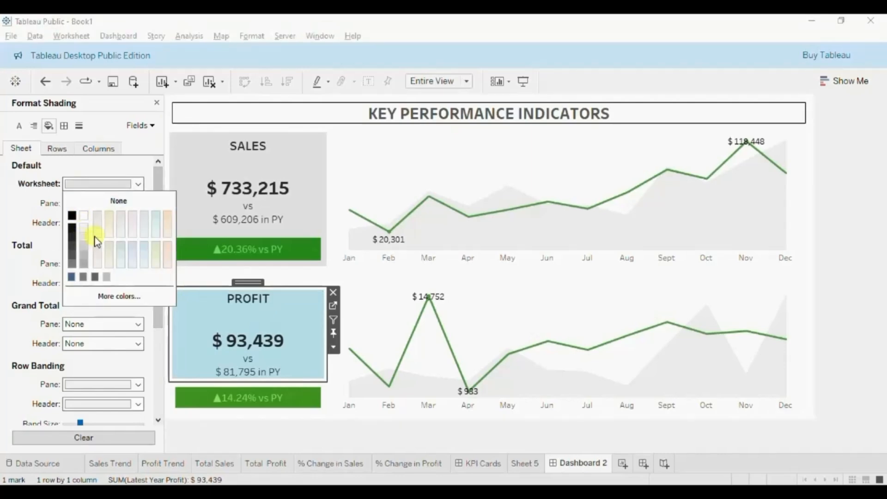
Give the vertical container holding Total Profit and % Change in Profit a light grey background
{"action": "left_click", "coordinate": [333, 349]}
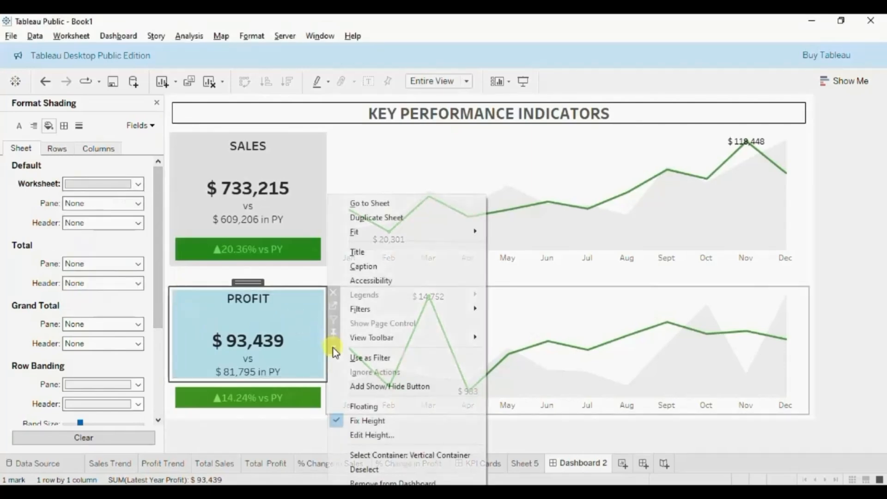
{"action": "left_click", "coordinate": [370, 456]}
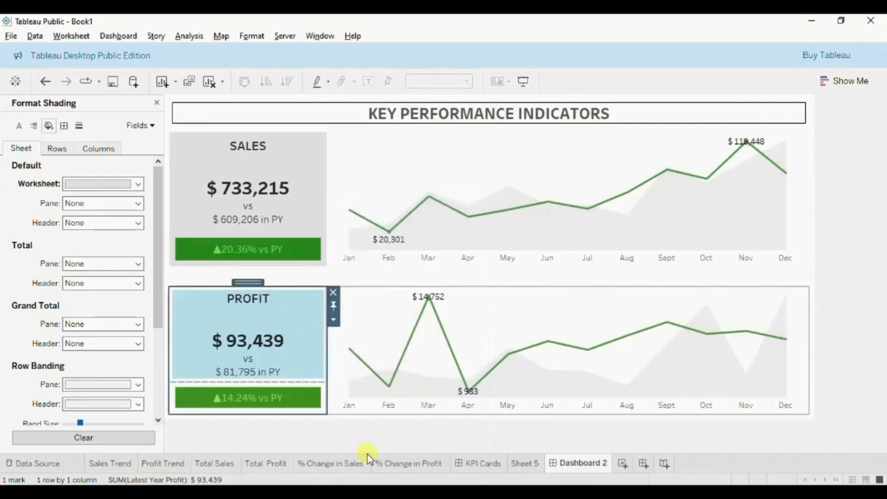
{"action": "left_click", "coordinate": [158, 104]}
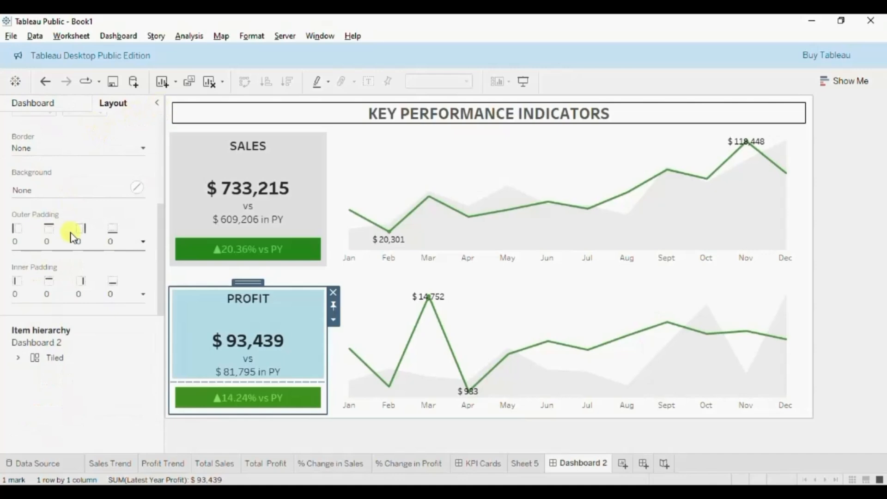
{"action": "left_click", "coordinate": [138, 187]}
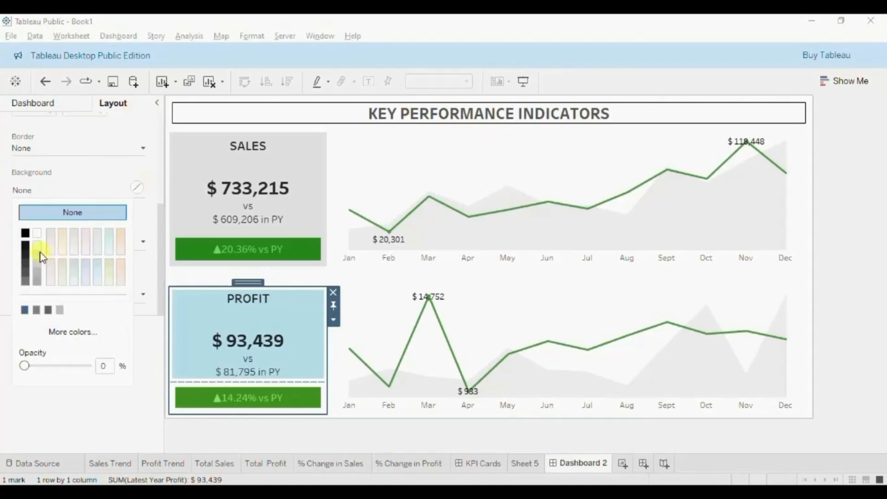
{"action": "left_click", "coordinate": [39, 258]}
{"action": "left_click", "coordinate": [205, 331]}
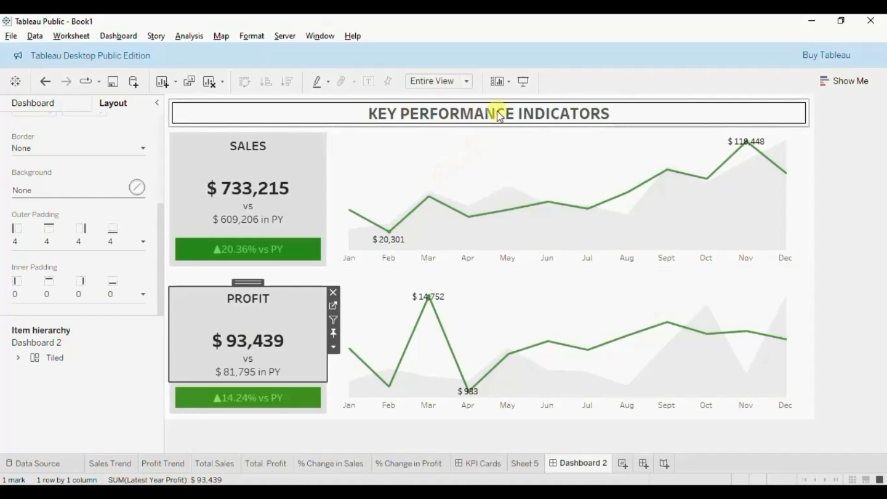
View the dashboard in presentation mode and inspect the tooltips on the sales trend chart
{"action": "left_click", "coordinate": [524, 84]}
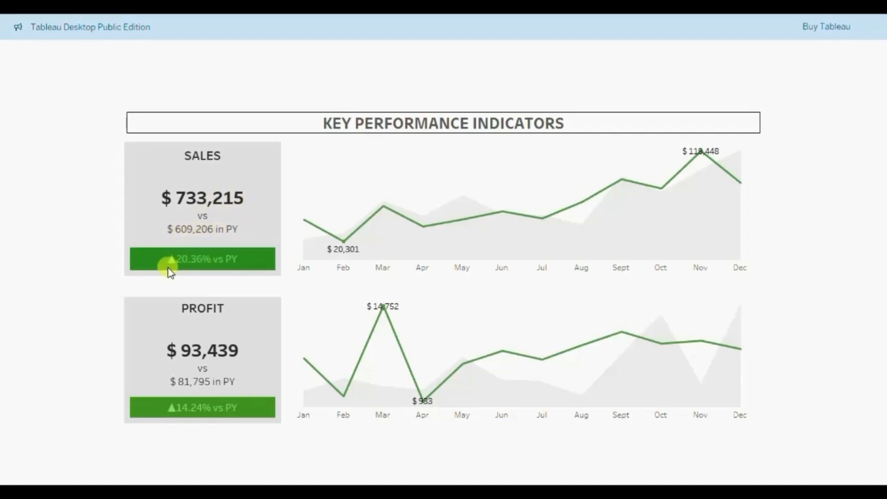
{"action": "mouse_move", "coordinate": [309, 225]}
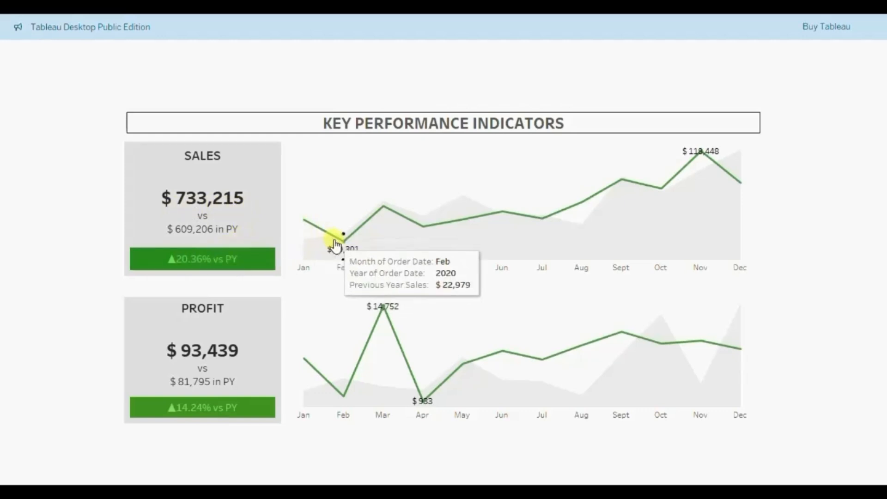
{"action": "mouse_move", "coordinate": [387, 208]}
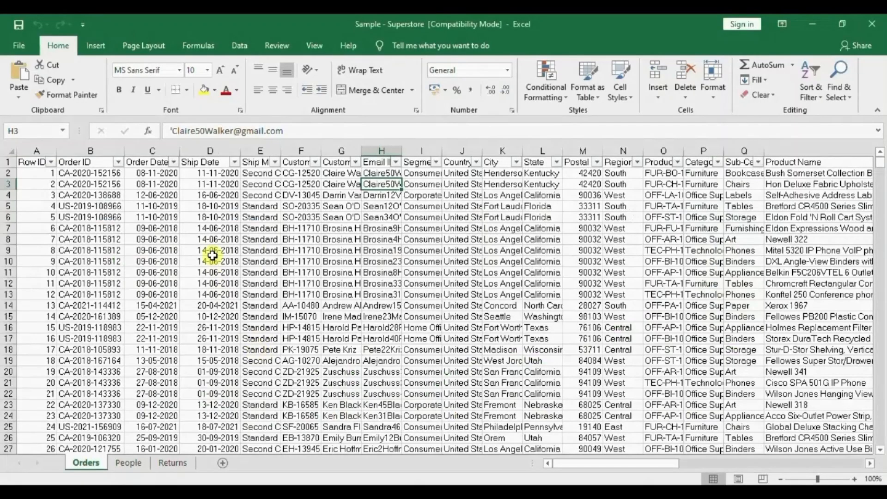
In the Sample - Superstore workbook in Excel, filter the Orders sheet's Order Date column to 2021 only
{"action": "left_click", "coordinate": [174, 162]}
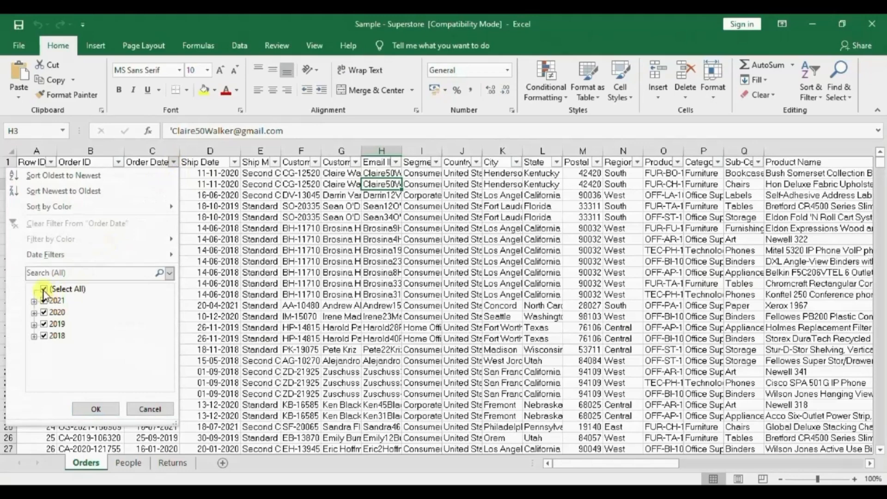
{"action": "left_click", "coordinate": [44, 289]}
{"action": "left_click", "coordinate": [44, 301]}
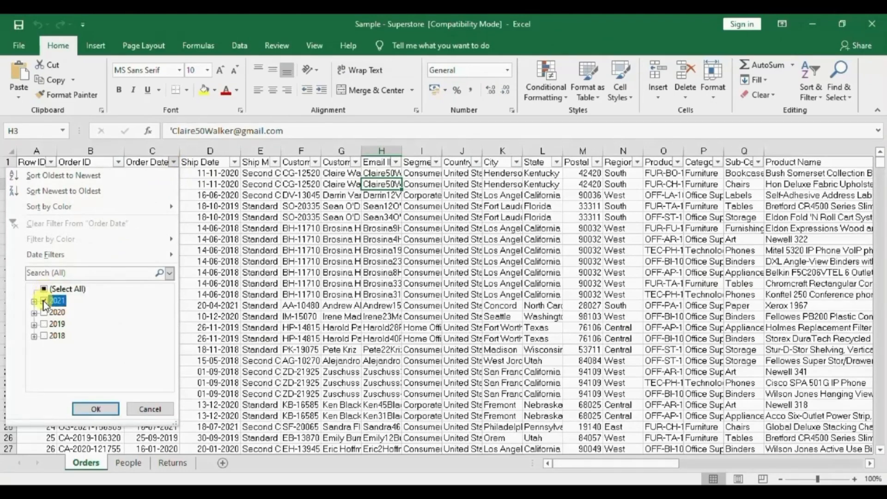
{"action": "left_click", "coordinate": [96, 409]}
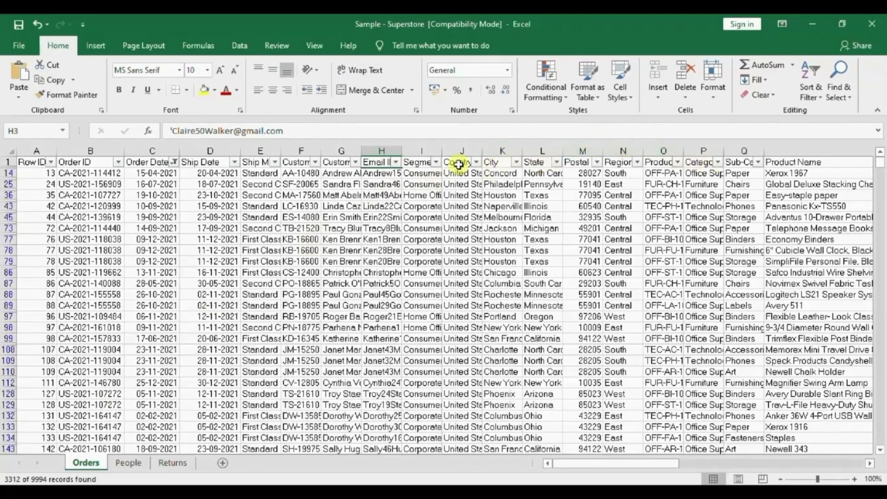
Delete the Profit values of the filtered 2021 orders from row 14 through row 3713
{"action": "left_click", "coordinate": [342, 166]}
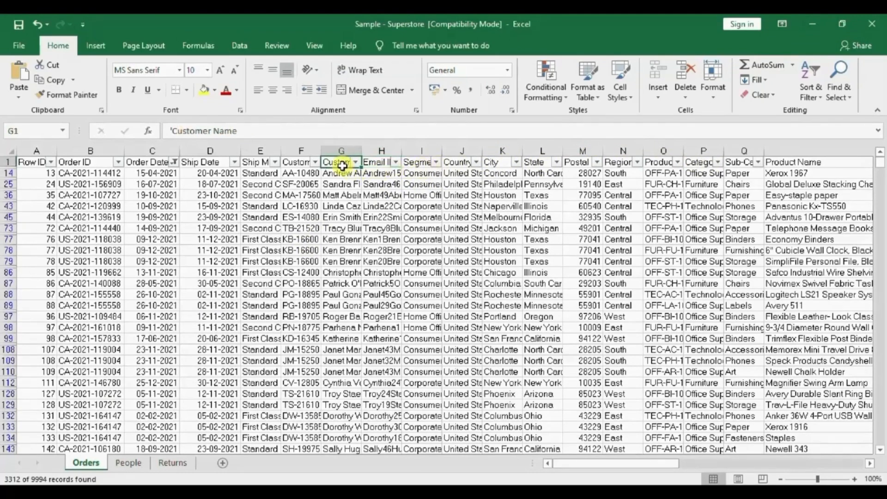
{"action": "key", "text": "Down"}
{"action": "key", "text": "Down"}
{"action": "key", "text": "Right"}
{"action": "key", "text": "Up"}
{"action": "key", "text": "Up"}
{"action": "key", "text": "Right"}
{"action": "key", "text": "Right"}
{"action": "key", "text": "Right"}
{"action": "key", "text": "Right"}
{"action": "key", "text": "Right"}
{"action": "key", "text": "Right"}
{"action": "key", "text": "Right"}
{"action": "key", "text": "Right"}
{"action": "key", "text": "Right"}
{"action": "key", "text": "Right"}
{"action": "key", "text": "Right"}
{"action": "key", "text": "Right"}
{"action": "key", "text": "Right"}
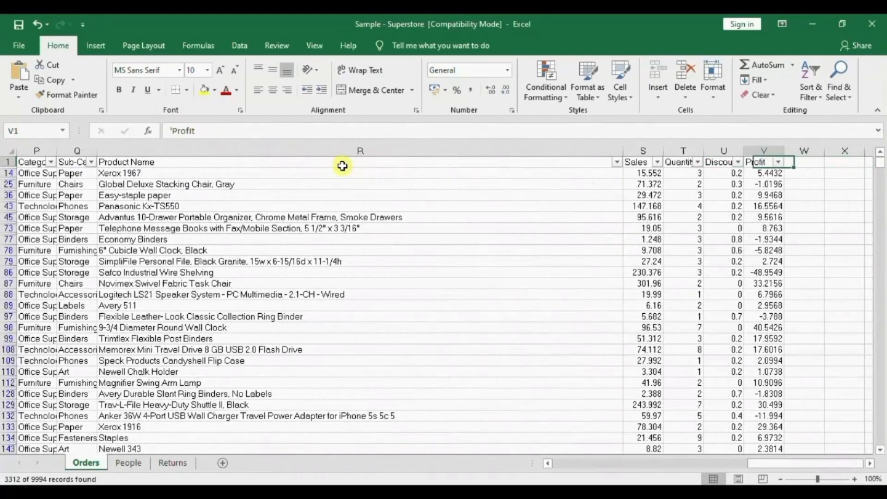
{"action": "left_click", "coordinate": [765, 174]}
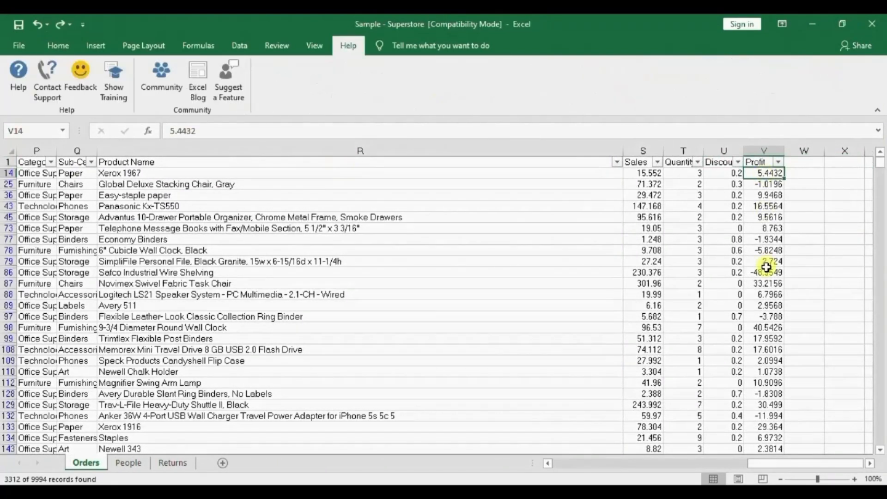
{"action": "scroll", "coordinate": [766, 267], "scroll_direction": "down", "scroll_amount": 5}
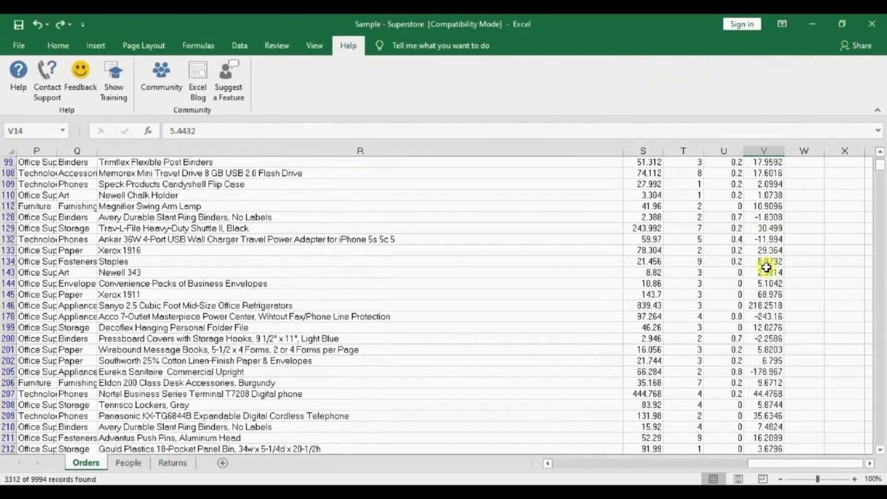
{"action": "scroll", "coordinate": [772, 287], "scroll_direction": "down", "scroll_amount": 20}
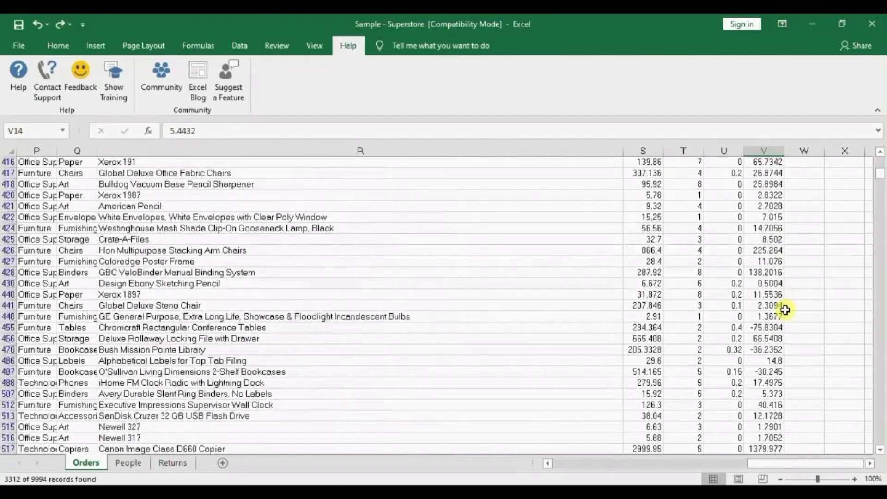
{"action": "scroll", "coordinate": [785, 310], "scroll_direction": "down", "scroll_amount": 20}
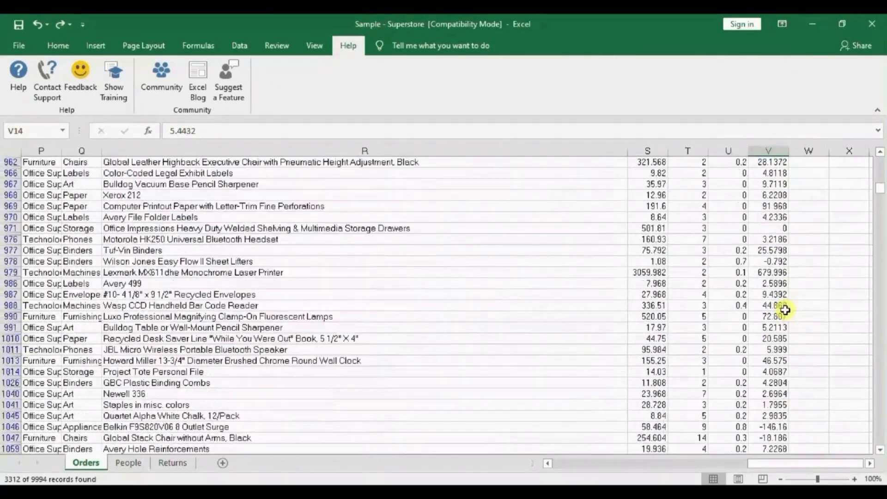
{"action": "scroll", "coordinate": [783, 309], "scroll_direction": "down", "scroll_amount": 20}
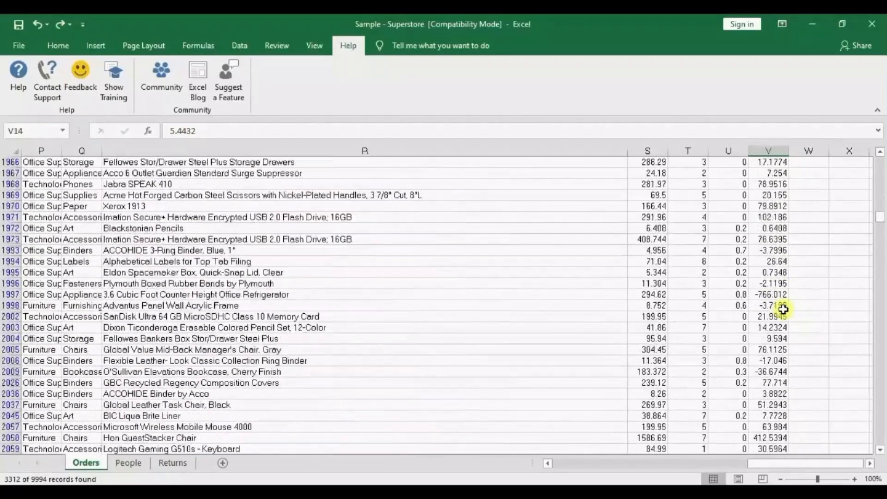
{"action": "scroll", "coordinate": [774, 194], "scroll_direction": "down", "scroll_amount": 1}
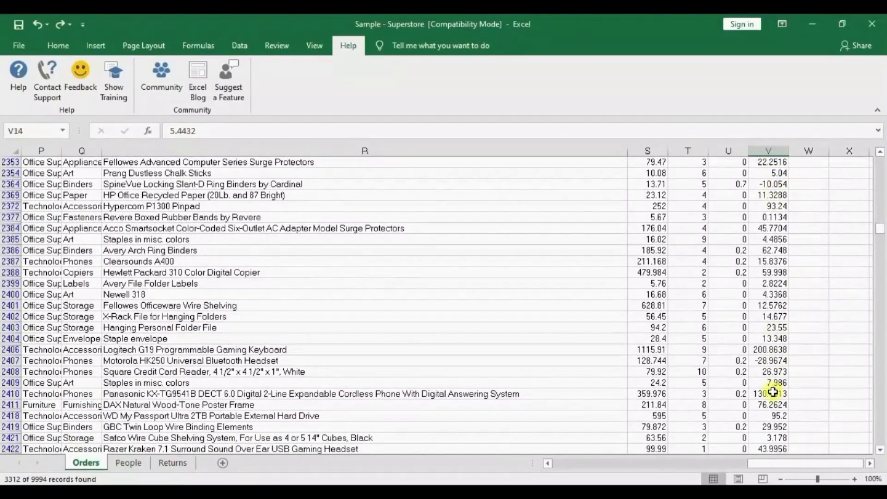
{"action": "scroll", "coordinate": [773, 392], "scroll_direction": "down", "scroll_amount": 20}
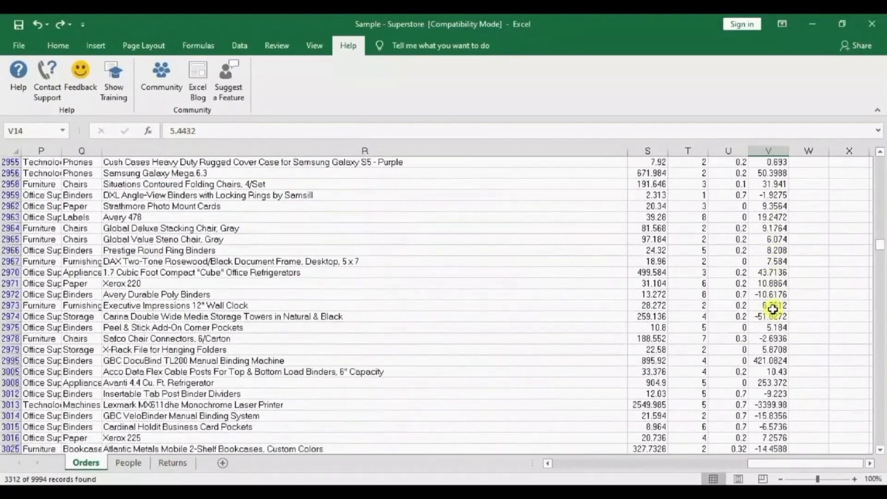
{"action": "scroll", "coordinate": [772, 309], "scroll_direction": "down", "scroll_amount": 20}
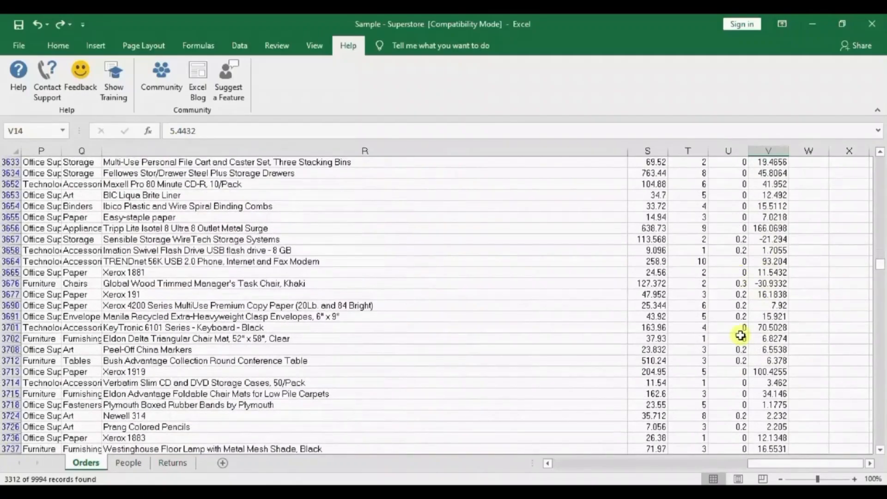
{"action": "left_click", "coordinate": [765, 371], "text": "shift"}
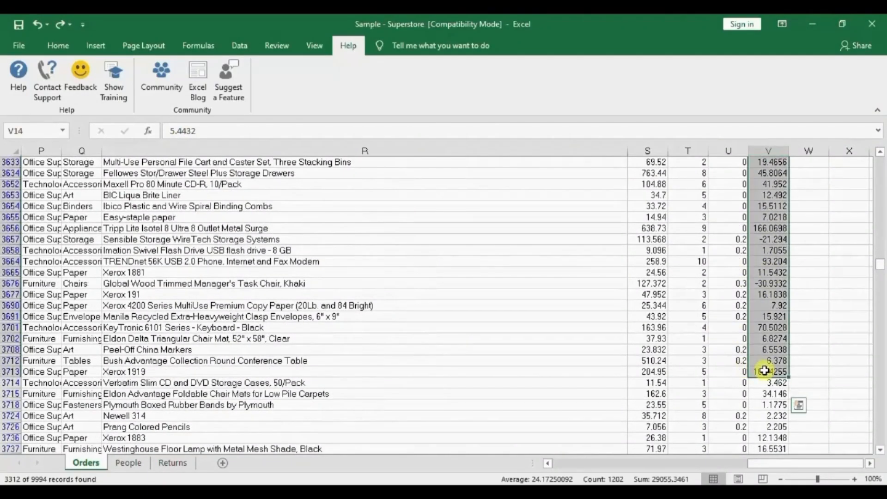
{"action": "key", "text": "Delete"}
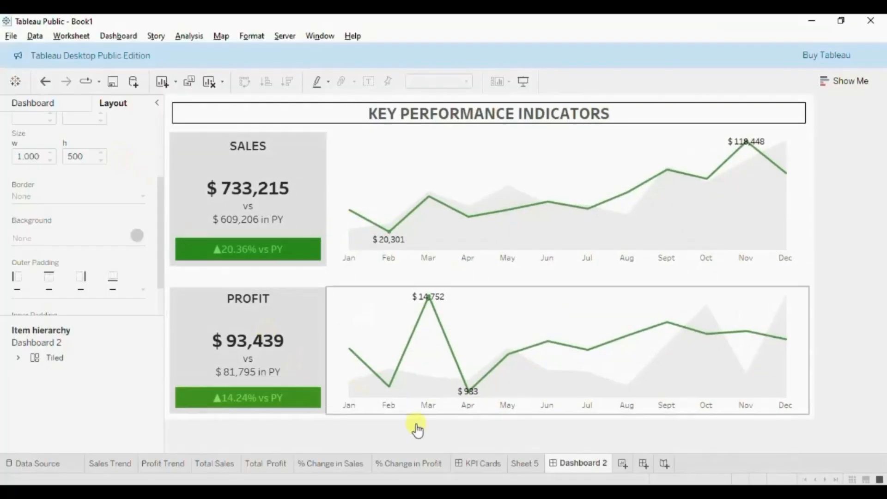
Switch back to Tableau Public and refresh the Orders (Sample - Superstore) data source from Sheet 5
{"action": "left_click", "coordinate": [525, 464]}
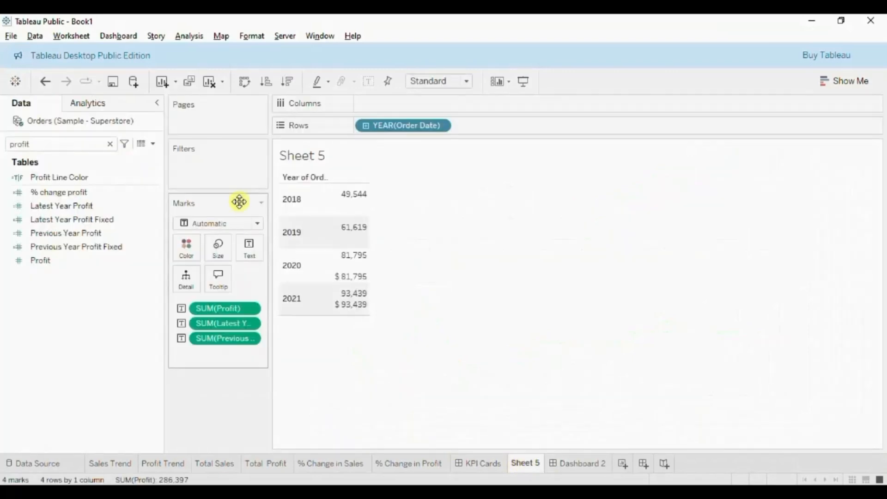
{"action": "right_click", "coordinate": [67, 126]}
{"action": "left_click", "coordinate": [97, 143]}
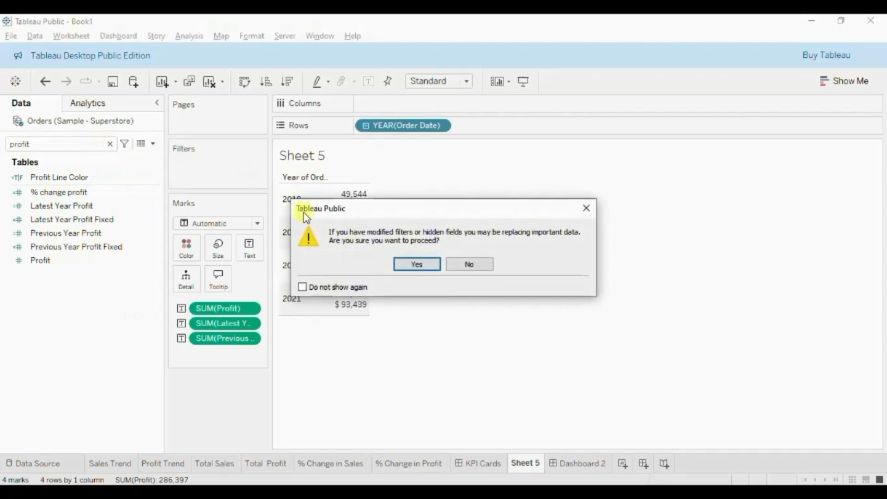
{"action": "left_click", "coordinate": [422, 263]}
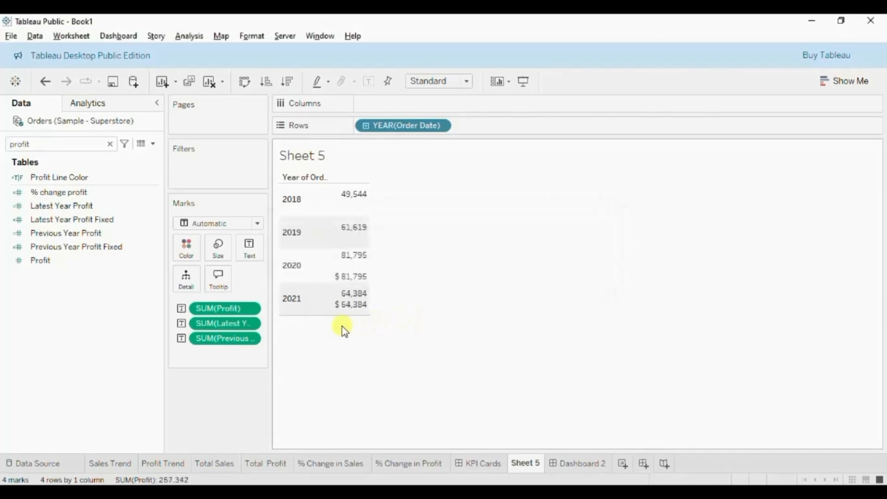
Check the 2020 and 2021 profit figures on Sheet 5 and the line color on the Profit Trend sheet
{"action": "mouse_move", "coordinate": [347, 312]}
{"action": "mouse_move", "coordinate": [342, 274]}
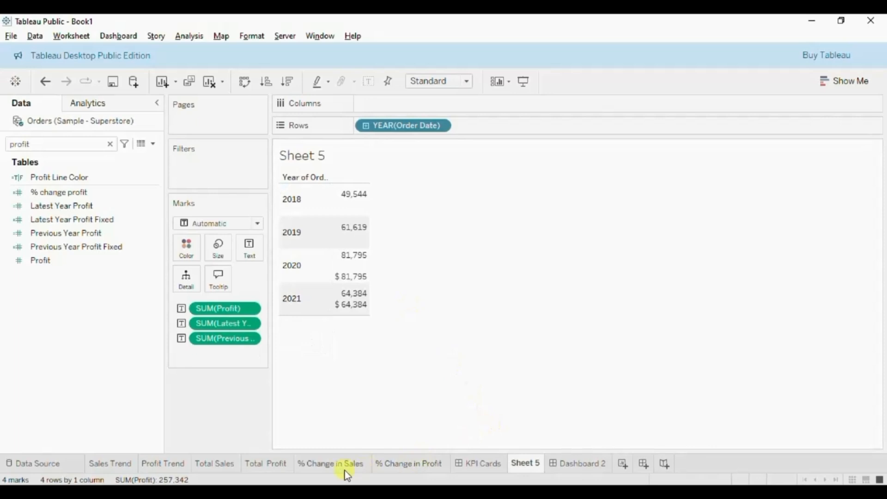
{"action": "left_click", "coordinate": [164, 465]}
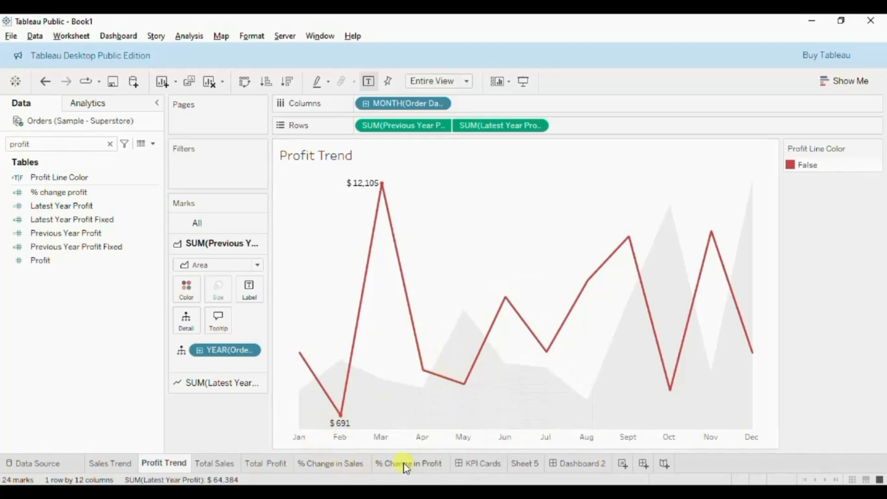
On the % Change in Profit sheet, set the color scale to stepped color with 2 steps and a center of 0
{"action": "left_click", "coordinate": [406, 464]}
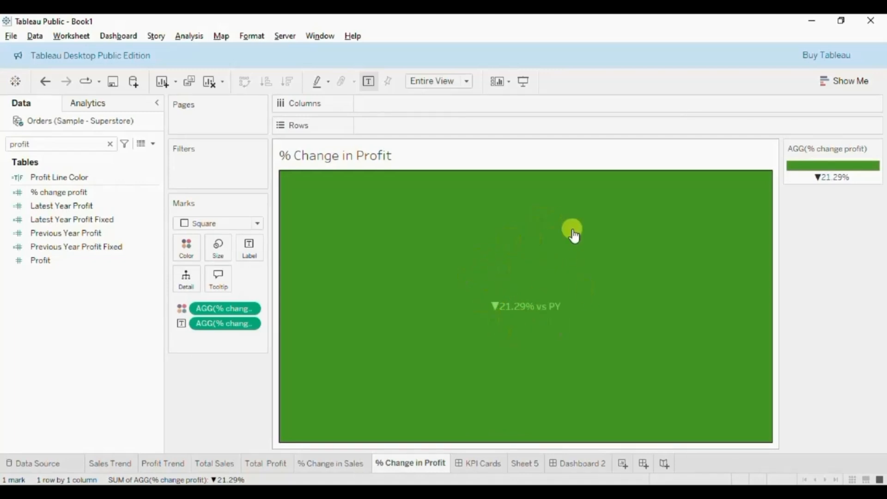
{"action": "double_click", "coordinate": [807, 172]}
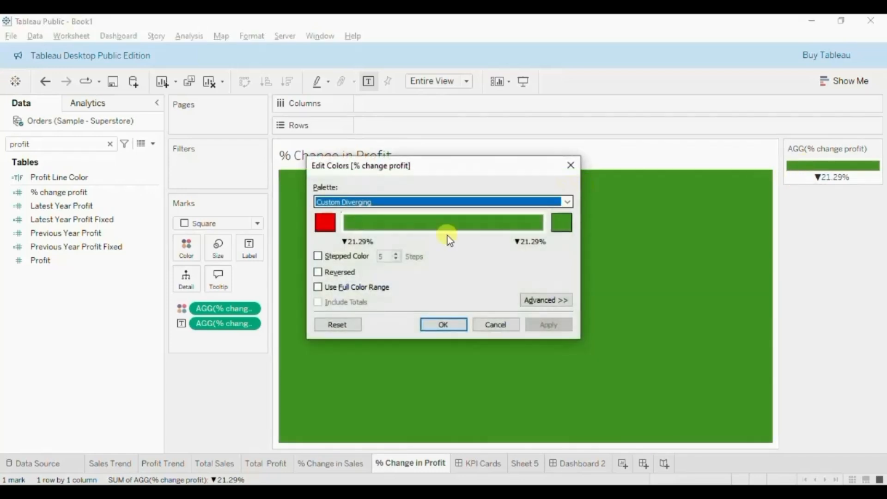
{"action": "left_click", "coordinate": [319, 256]}
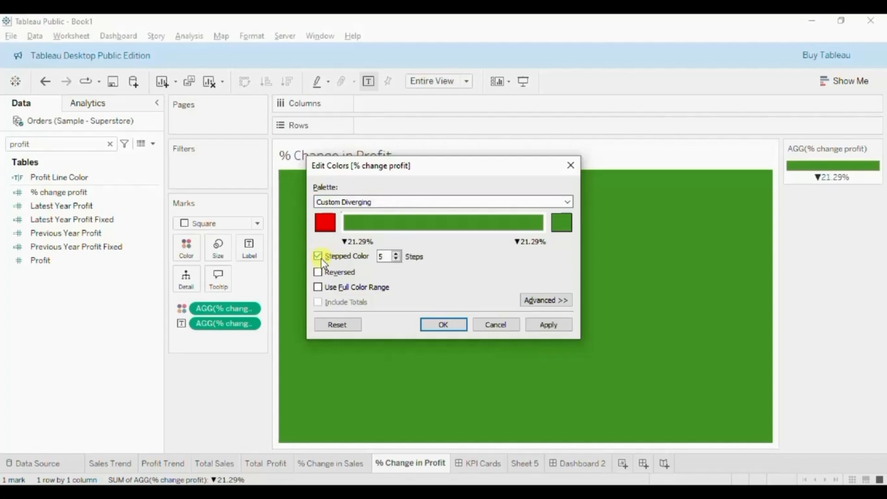
{"action": "left_click", "coordinate": [396, 259]}
{"action": "left_click", "coordinate": [544, 303]}
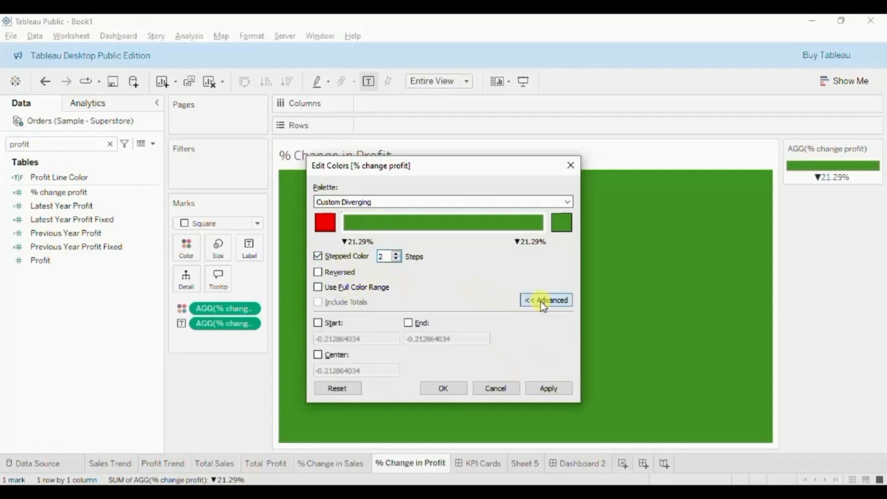
{"action": "left_click", "coordinate": [318, 354]}
{"action": "double_click", "coordinate": [330, 370]}
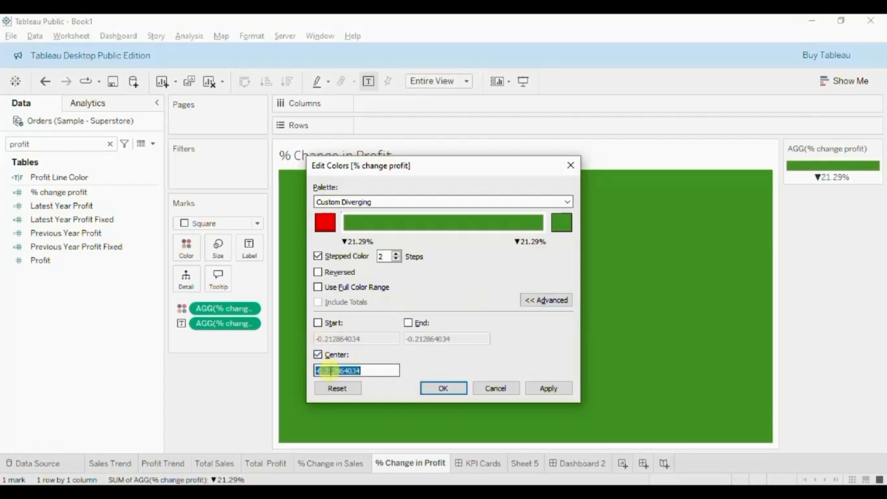
{"action": "type", "text": "0"}
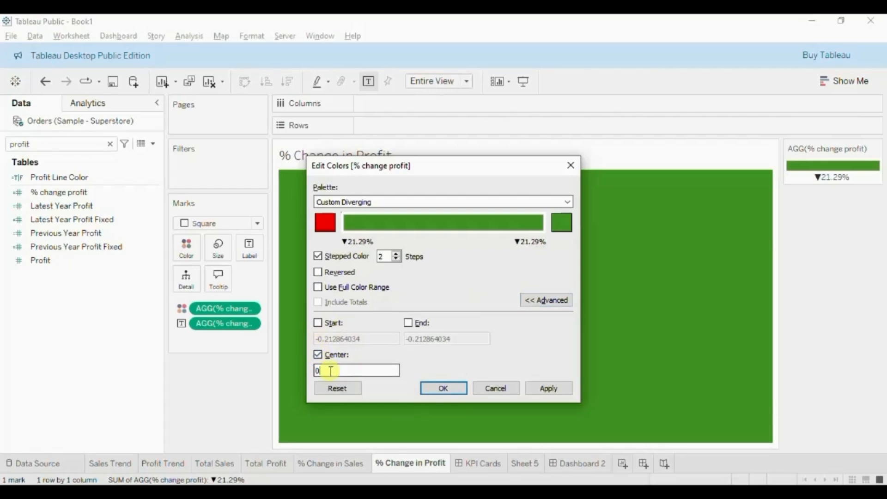
{"action": "left_click", "coordinate": [434, 388]}
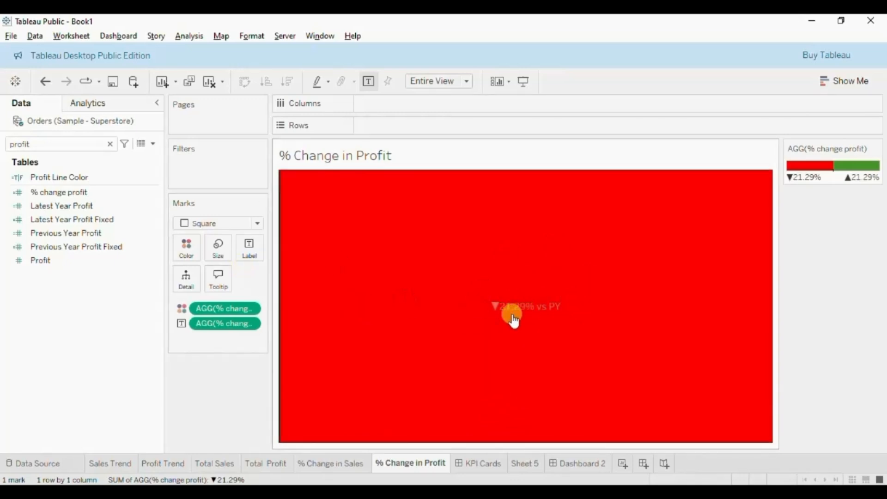
Lower the mark color opacity to 44% on the % Change in Profit sheet and to just under half on the % Change in Sales sheet
{"action": "left_click", "coordinate": [187, 255]}
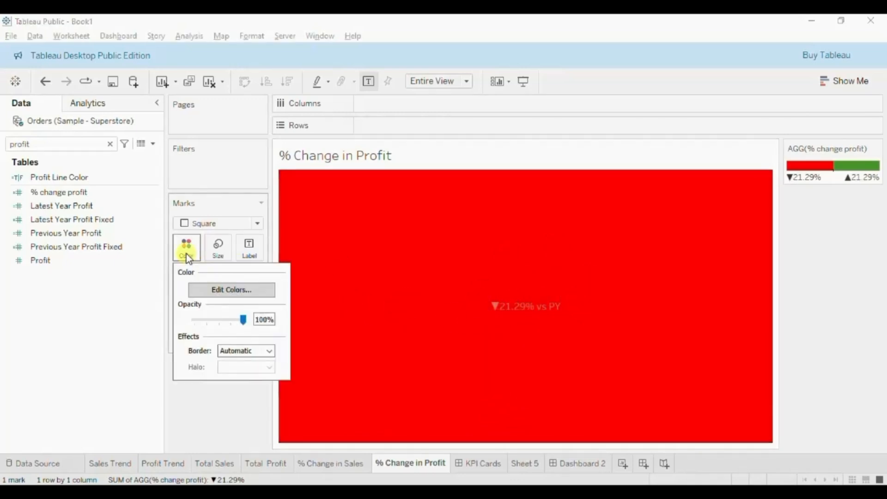
{"action": "left_click", "coordinate": [220, 319]}
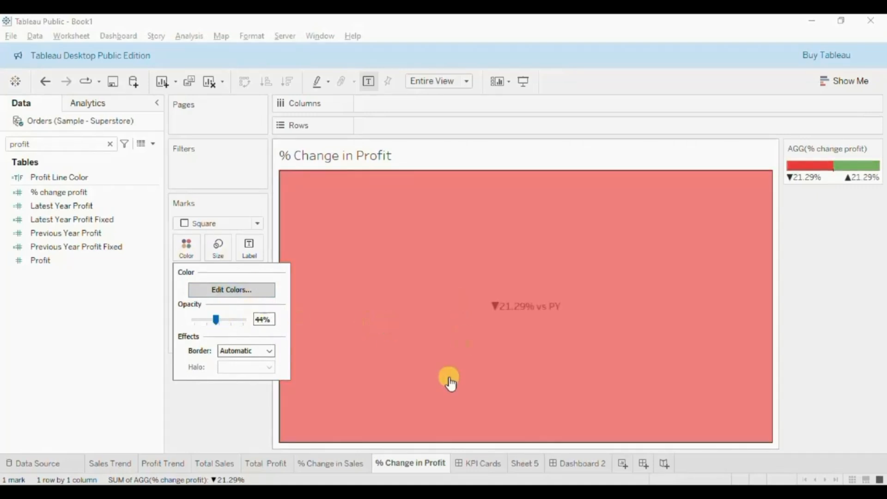
{"action": "left_click", "coordinate": [326, 466]}
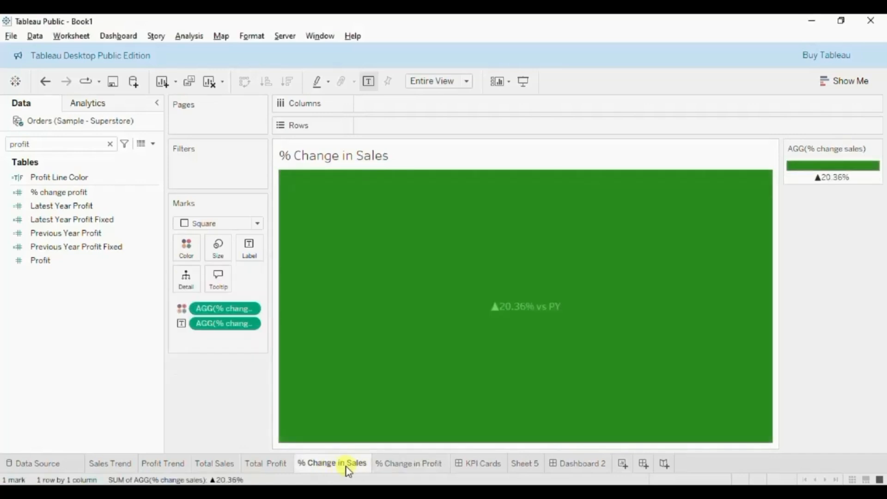
{"action": "left_click", "coordinate": [187, 252]}
{"action": "left_click", "coordinate": [220, 322]}
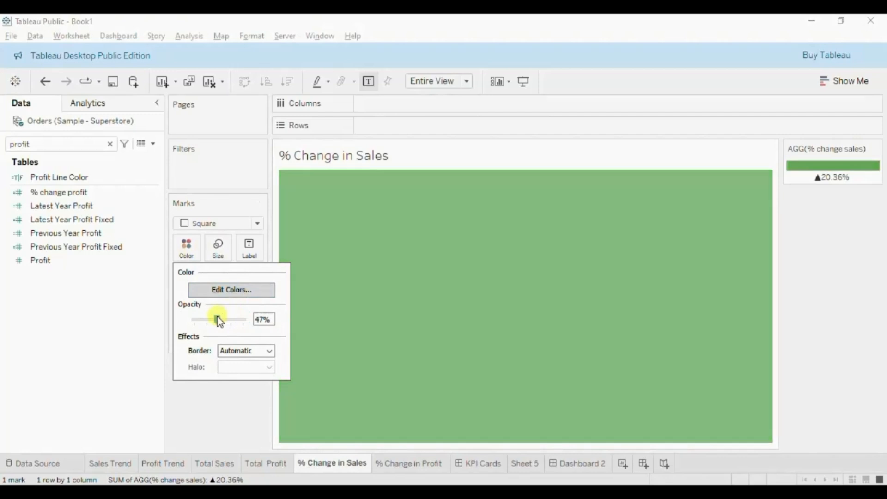
Set the % Change in Sales color scale to stepped color with 2 steps and a center of 0
{"action": "double_click", "coordinate": [792, 171]}
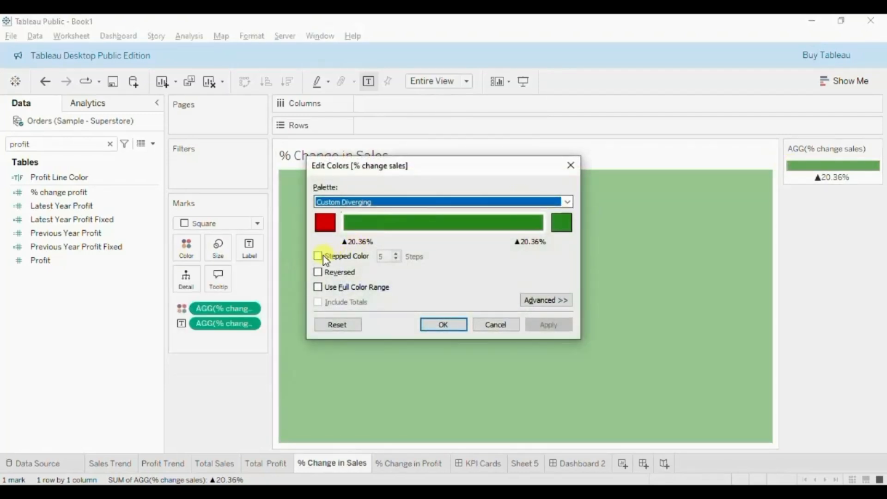
{"action": "left_click", "coordinate": [318, 256]}
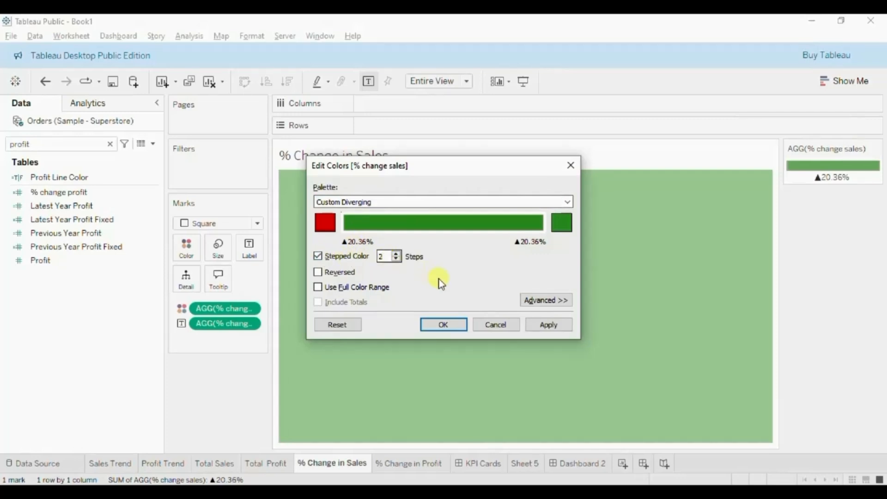
{"action": "left_click", "coordinate": [536, 300]}
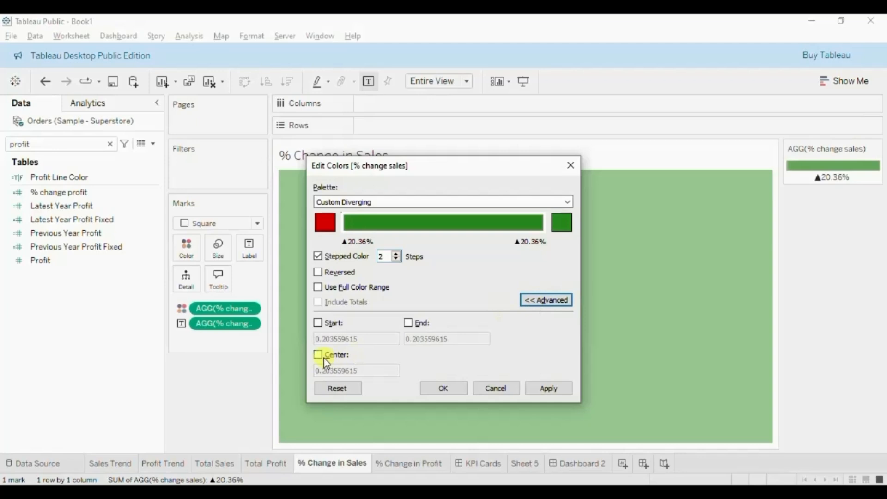
{"action": "left_click", "coordinate": [318, 354]}
{"action": "double_click", "coordinate": [344, 370]}
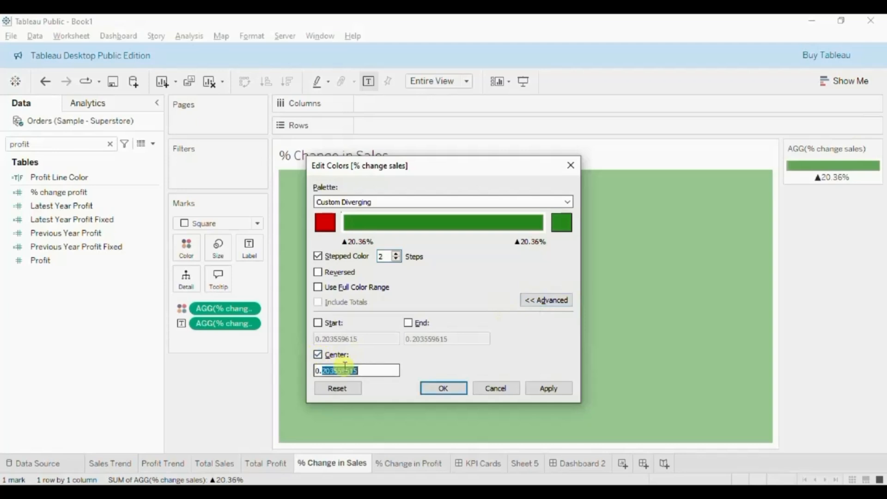
{"action": "key", "text": "BackSpace"}
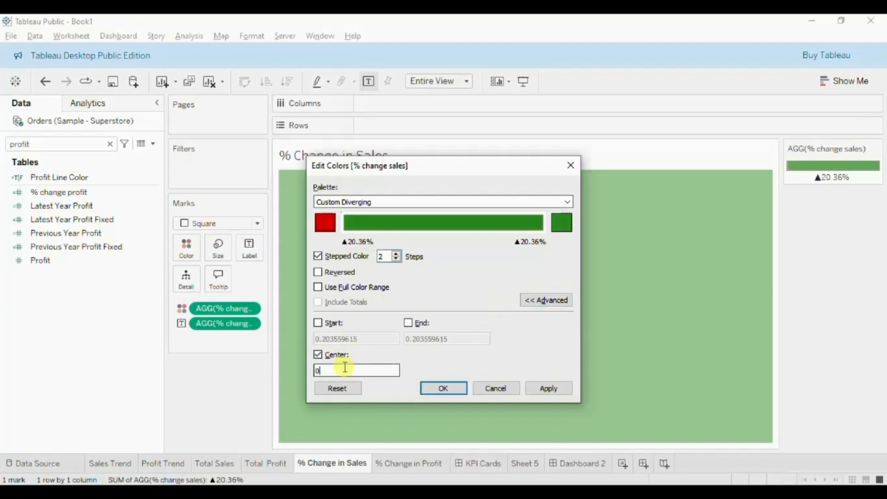
{"action": "left_click", "coordinate": [432, 386]}
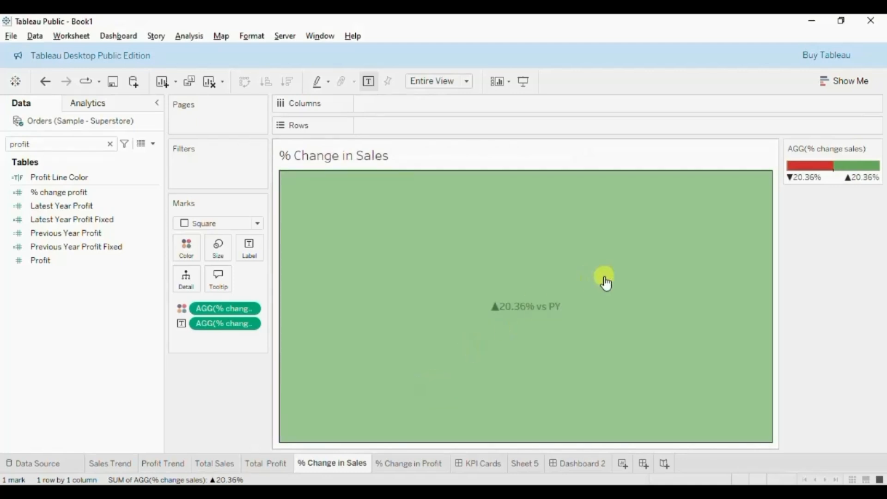
Review the sales and profit cards and trend lines on Dashboard 2, and show the dashboard in presentation mode
{"action": "left_click", "coordinate": [569, 463]}
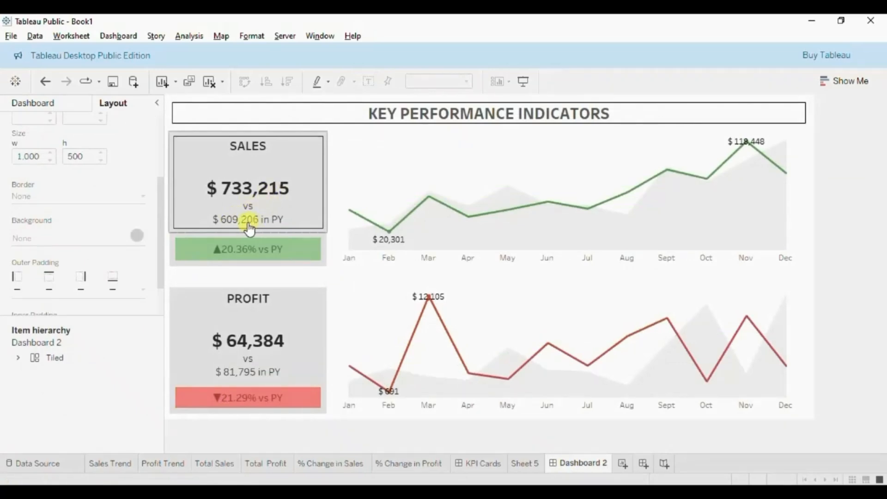
{"action": "left_click", "coordinate": [262, 253]}
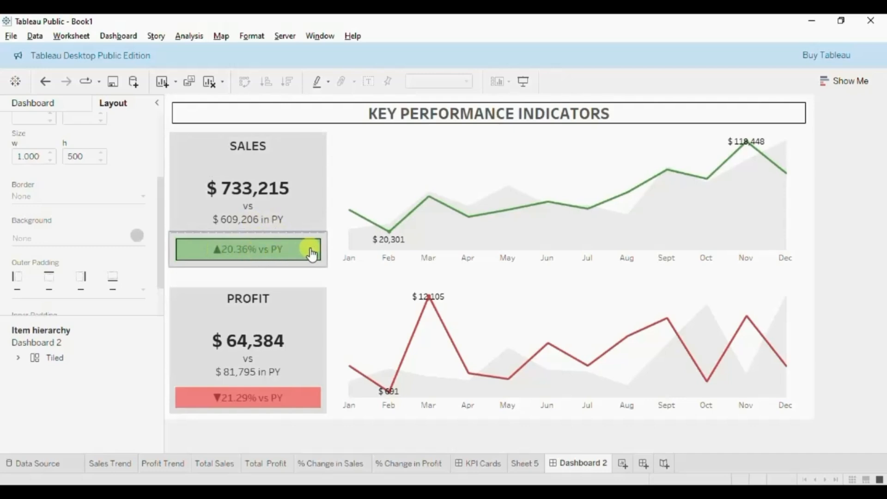
{"action": "left_click", "coordinate": [355, 208]}
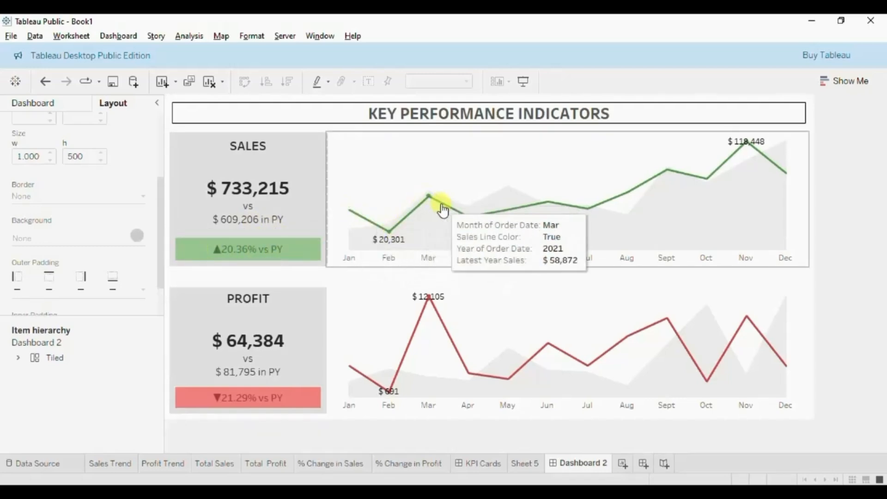
{"action": "left_click", "coordinate": [524, 83]}
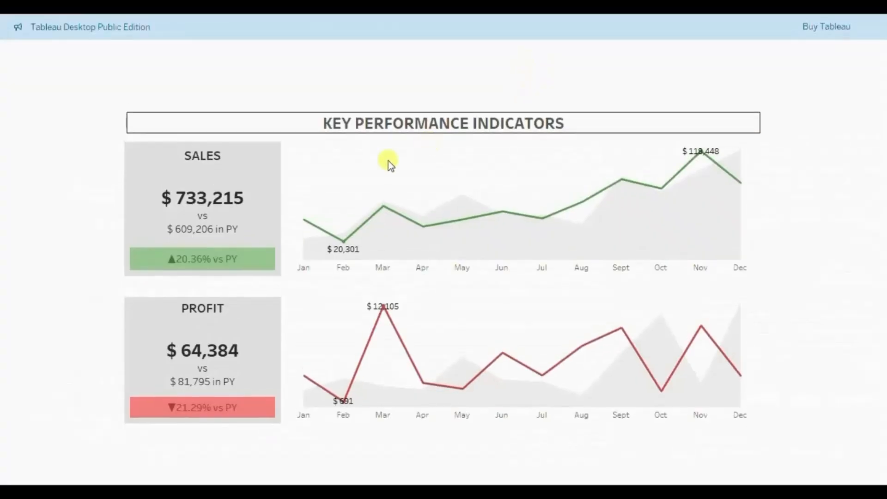